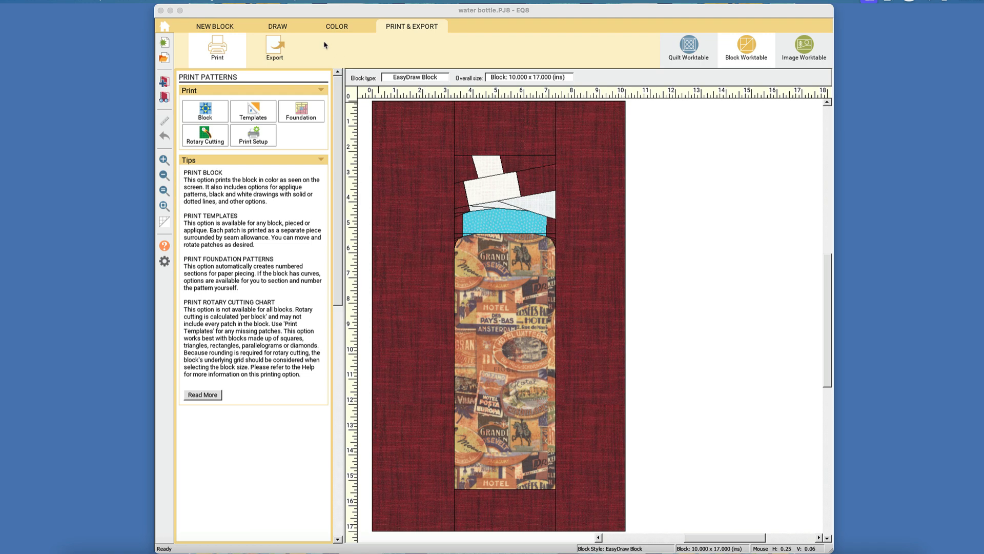
Step: Review the water bottle block and open the section setup of its foundation pattern printout
{"action": "left_click", "coordinate": [285, 29]}
{"action": "left_click", "coordinate": [338, 27]}
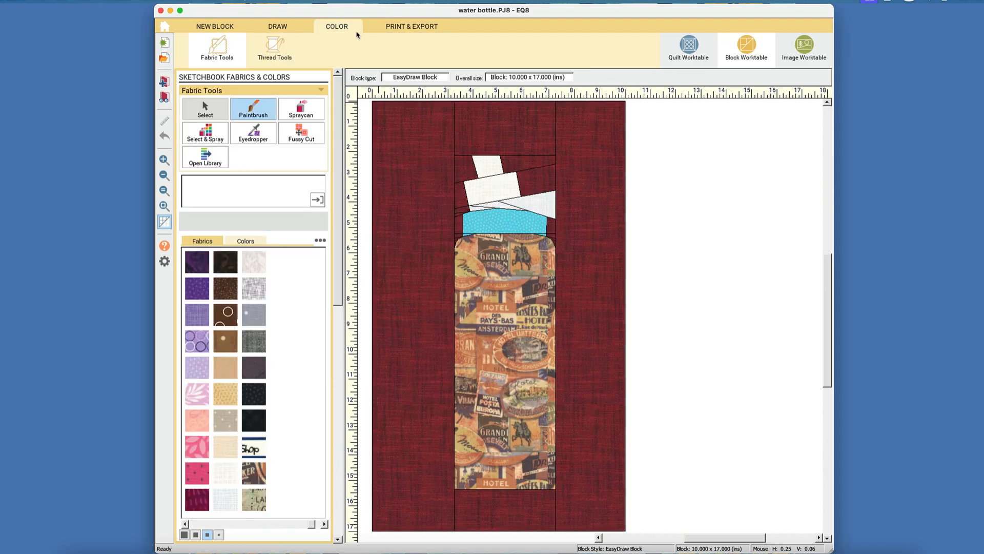
{"action": "left_click", "coordinate": [416, 29]}
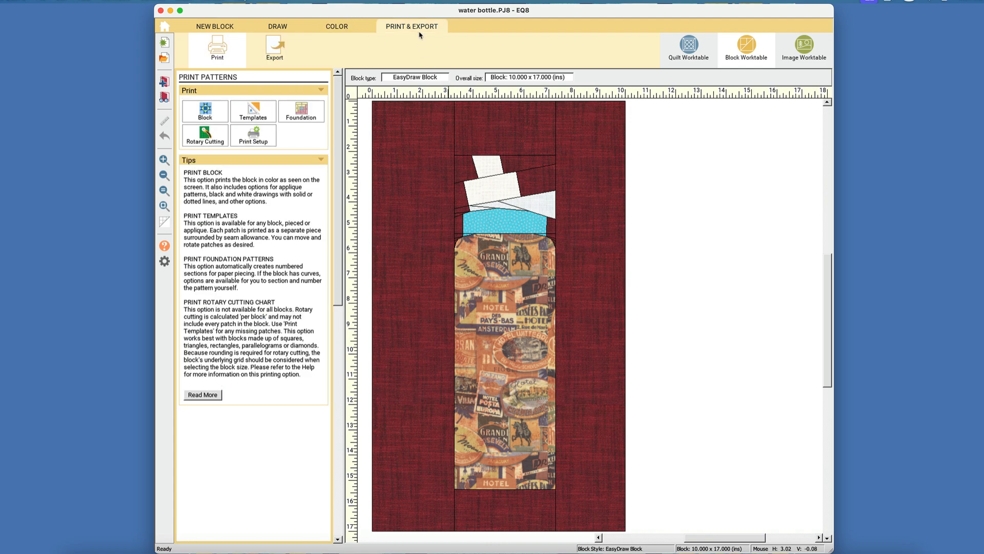
{"action": "left_click", "coordinate": [306, 114]}
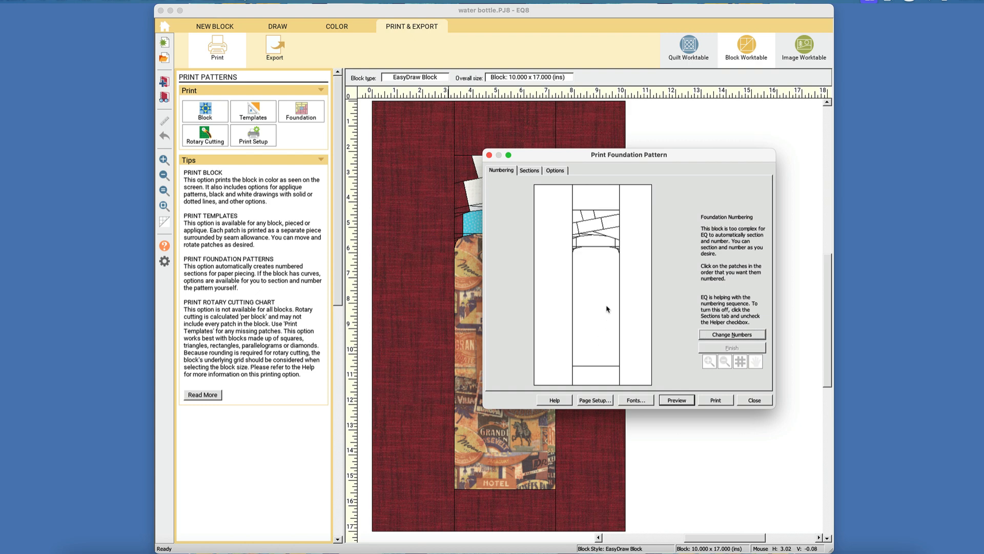
{"action": "left_click", "coordinate": [537, 172]}
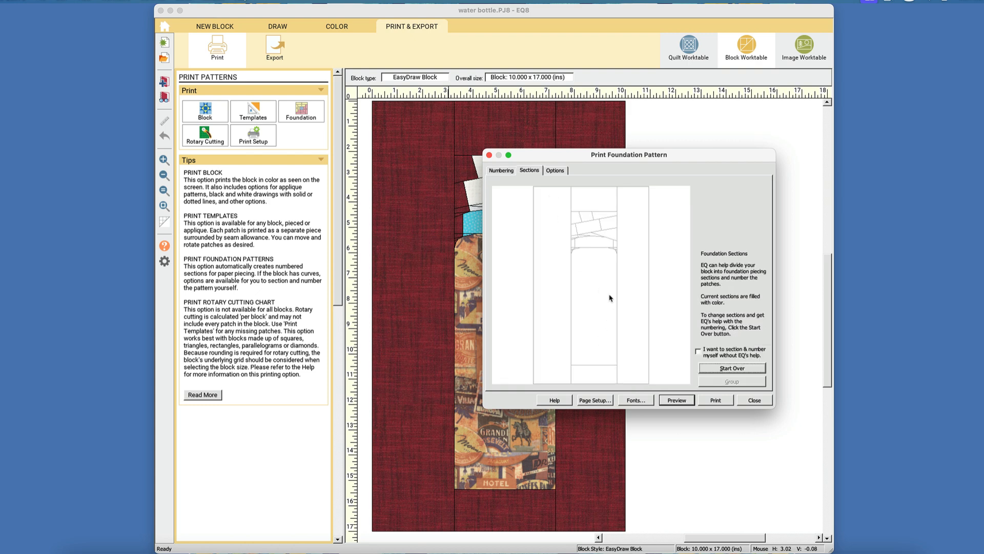
Step: Start the foundation sections over and try to group the bottle body with its upper corner patches into one section
{"action": "left_click", "coordinate": [721, 368]}
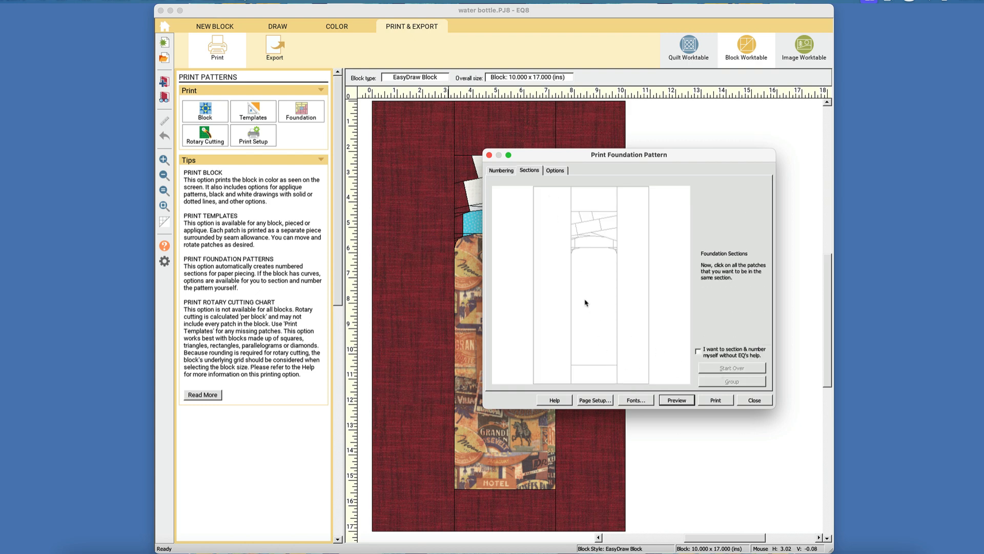
{"action": "left_click", "coordinate": [590, 302]}
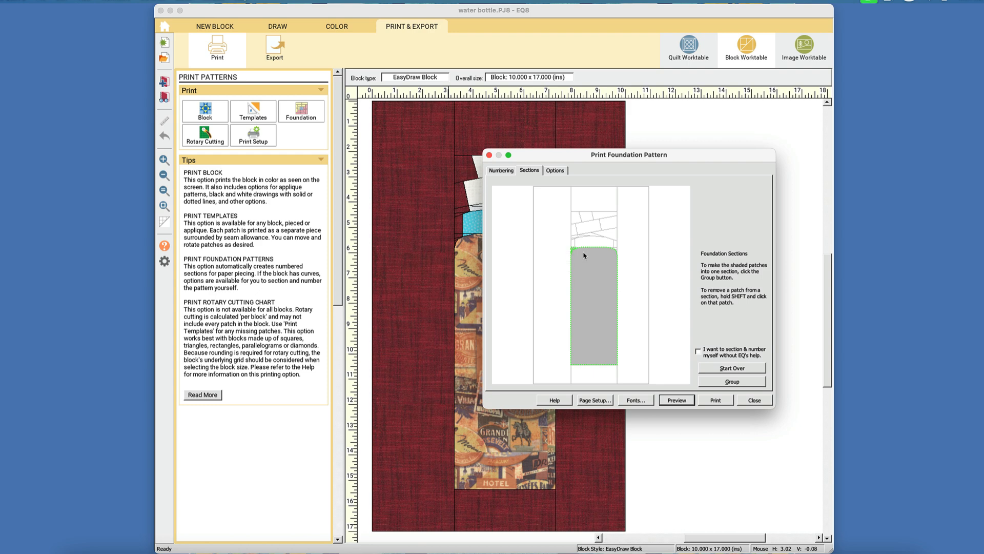
{"action": "left_click", "coordinate": [743, 370]}
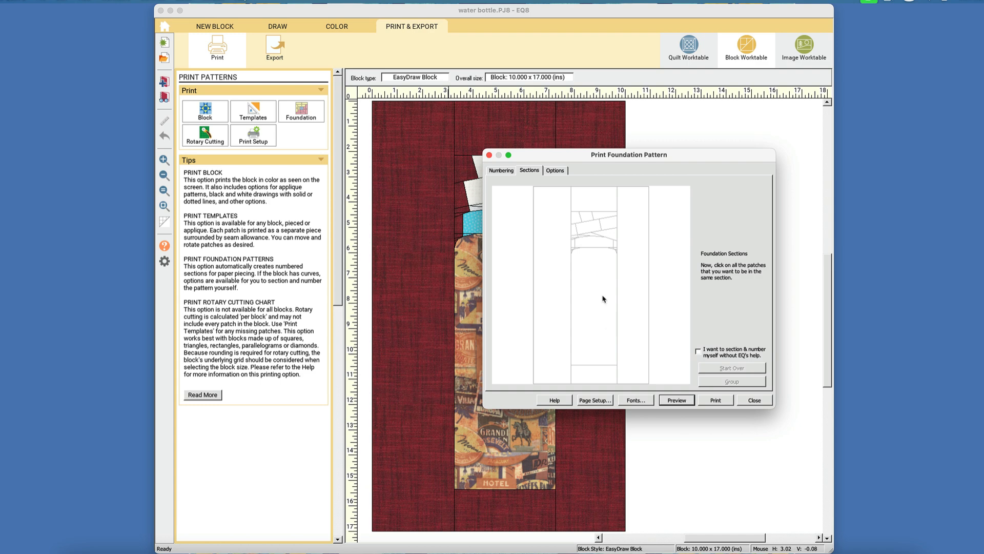
{"action": "left_click", "coordinate": [580, 255]}
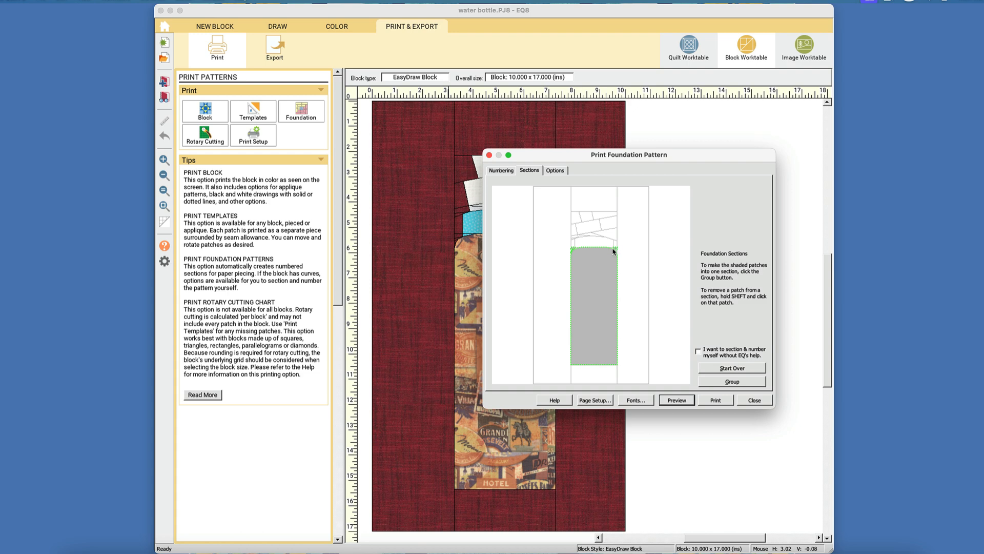
{"action": "left_click", "coordinate": [730, 382]}
Step: Try to group the cap patch and the tilted patch above it into a second foundation section, leaving the foundation setup when finished
{"action": "left_click", "coordinate": [596, 241]}
{"action": "left_click", "coordinate": [589, 226]}
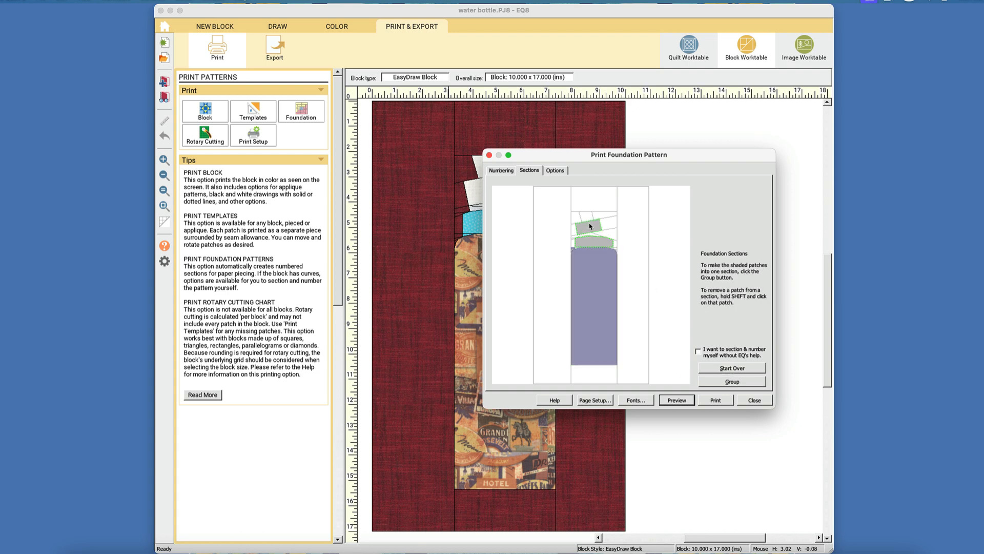
{"action": "left_click", "coordinate": [750, 381]}
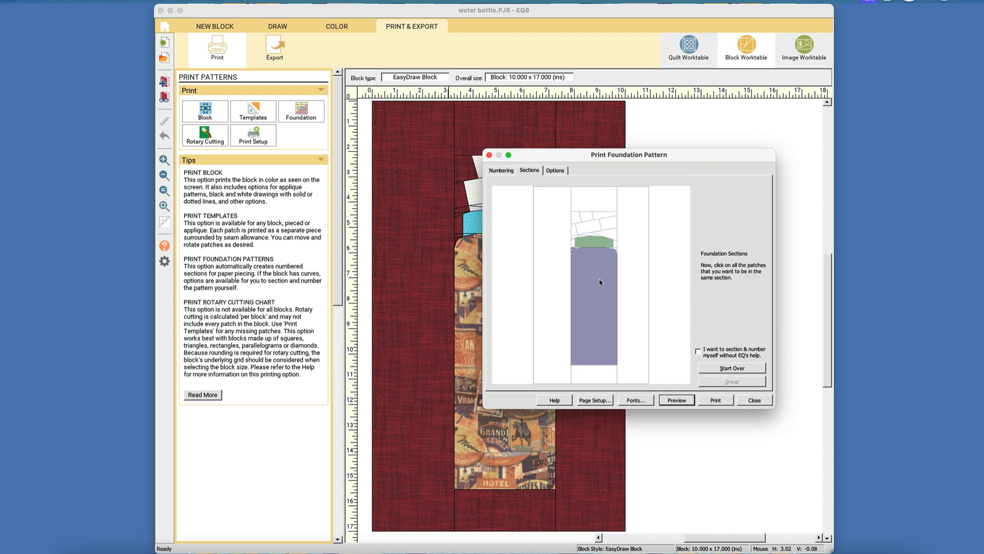
{"action": "left_click", "coordinate": [752, 401]}
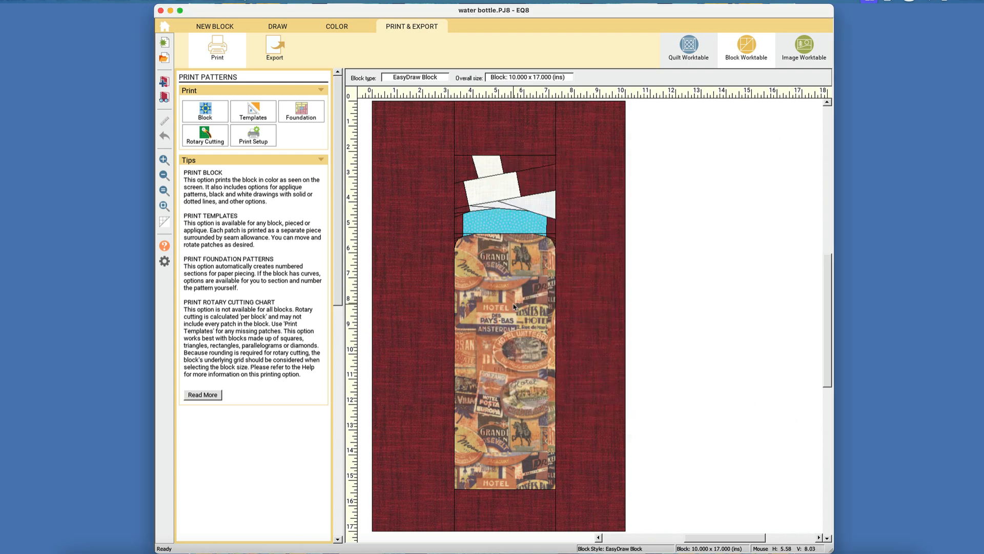
Step: Inspect the block's line drawing, clear the foundation sections, and recheck the pattern's numbering and sections
{"action": "left_click", "coordinate": [277, 26]}
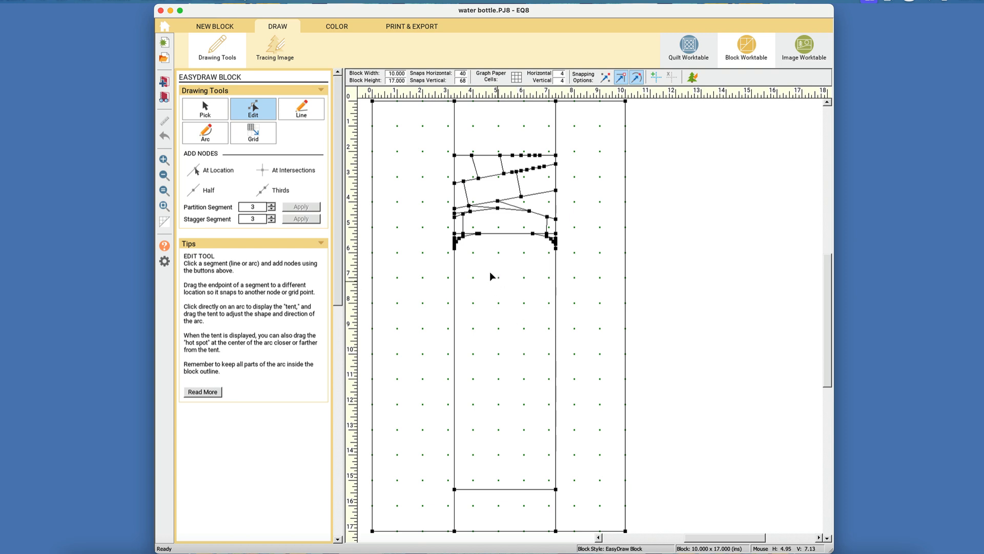
{"action": "left_click", "coordinate": [417, 31]}
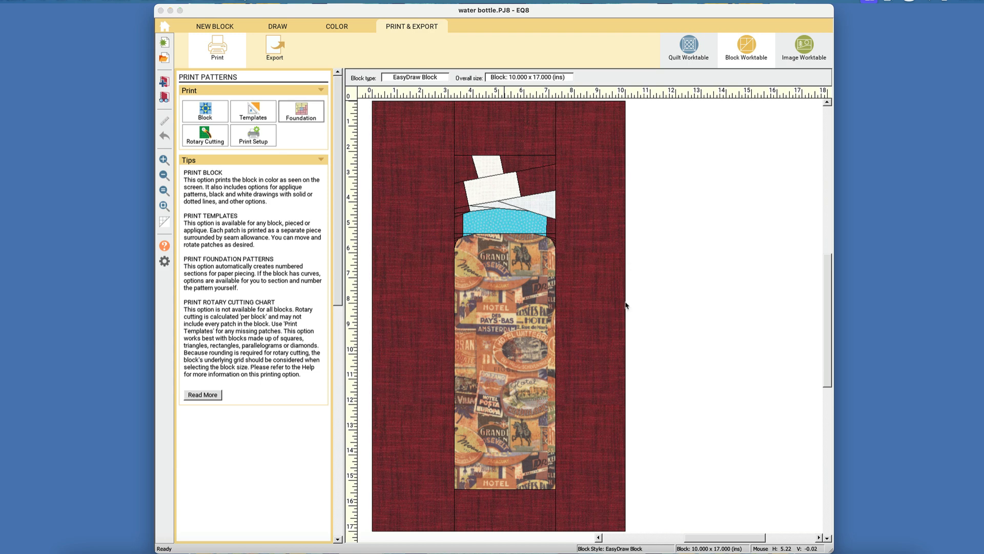
{"action": "left_click", "coordinate": [302, 116]}
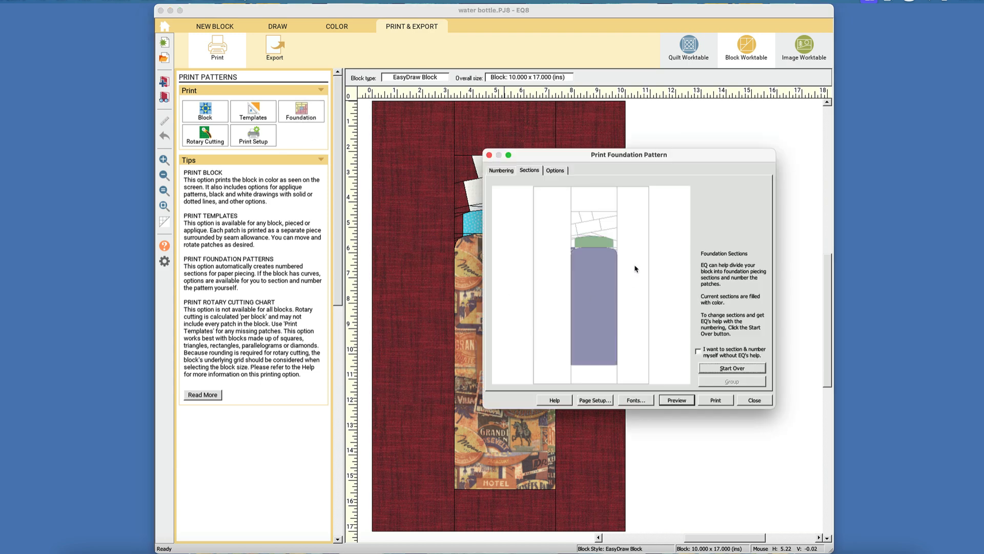
{"action": "left_click", "coordinate": [738, 370]}
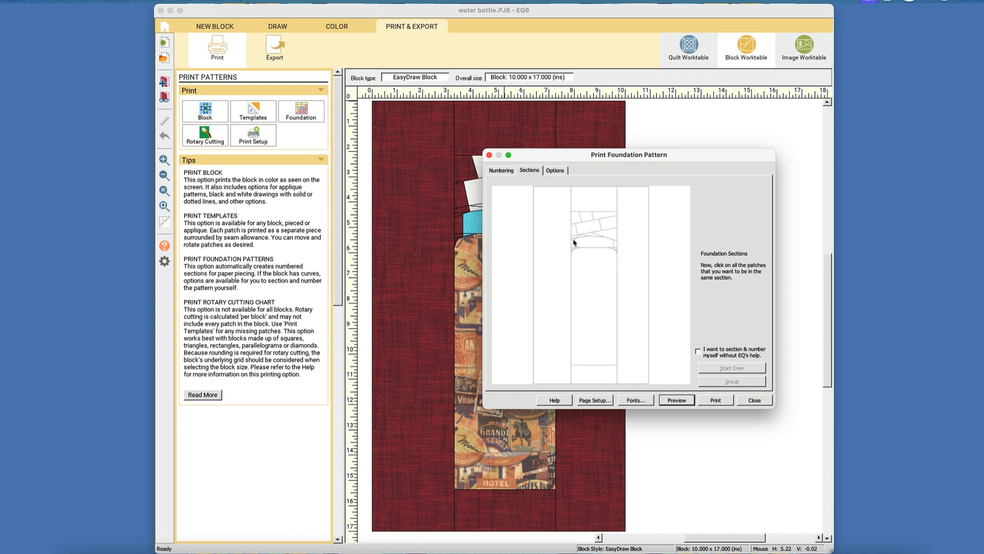
{"action": "left_click", "coordinate": [512, 171]}
{"action": "left_click", "coordinate": [528, 171]}
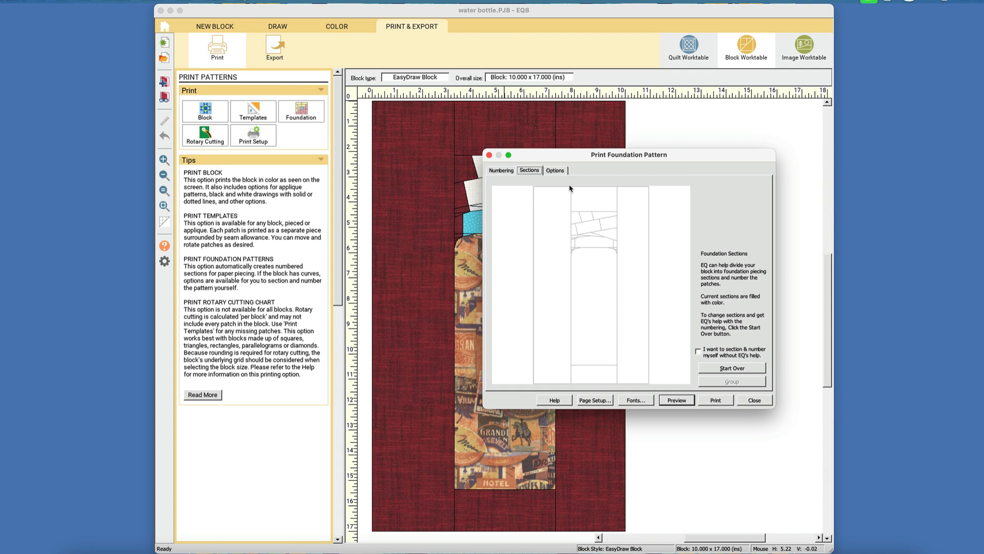
{"action": "left_click", "coordinate": [751, 403]}
Step: Convert the entire water bottle line drawing to guides
{"action": "left_click", "coordinate": [293, 29]}
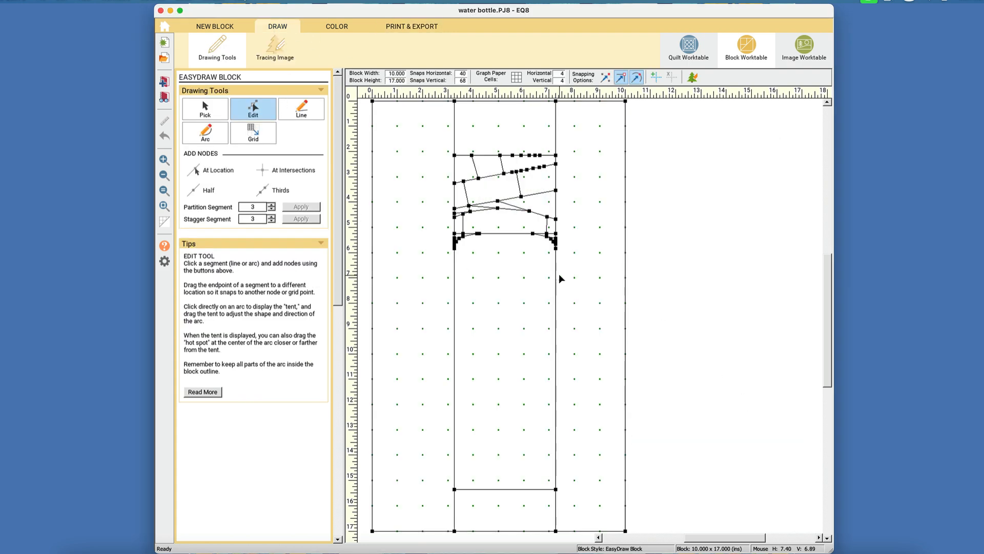
{"action": "right_click", "coordinate": [509, 267]}
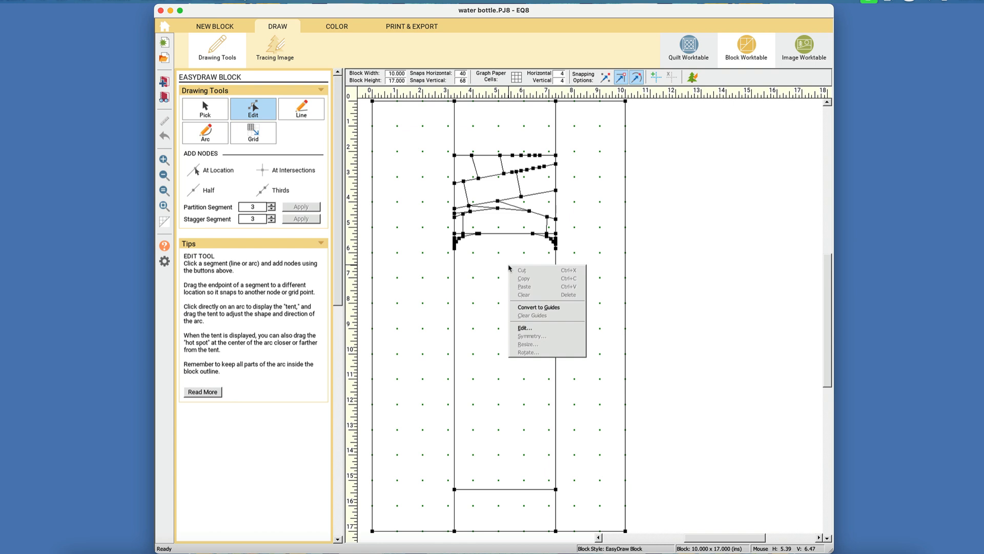
{"action": "left_click", "coordinate": [565, 309]}
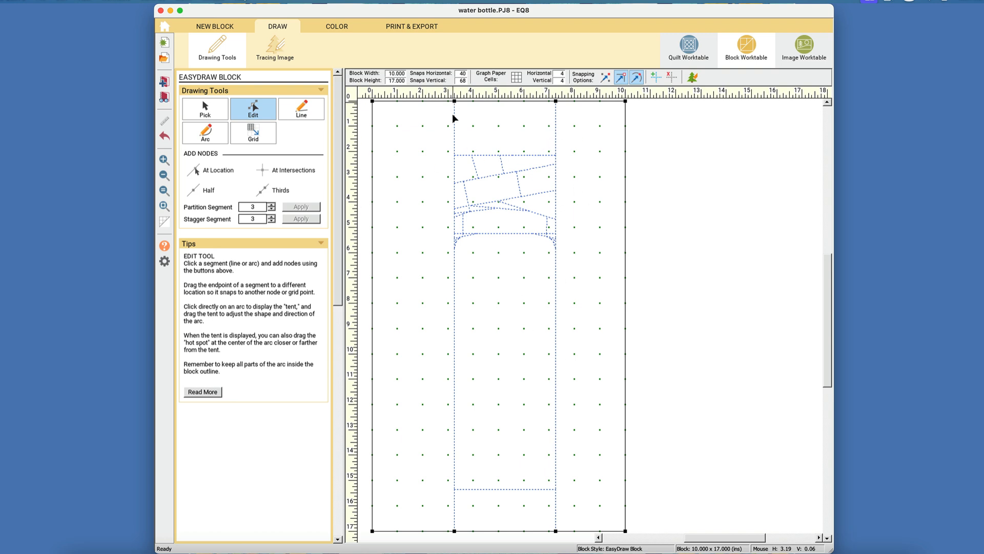
Step: With snapping to the grid on, draw two full-height vertical lines over the bottle's side guides, at about 3.25 and 7.25 inches
{"action": "left_click", "coordinate": [605, 77]}
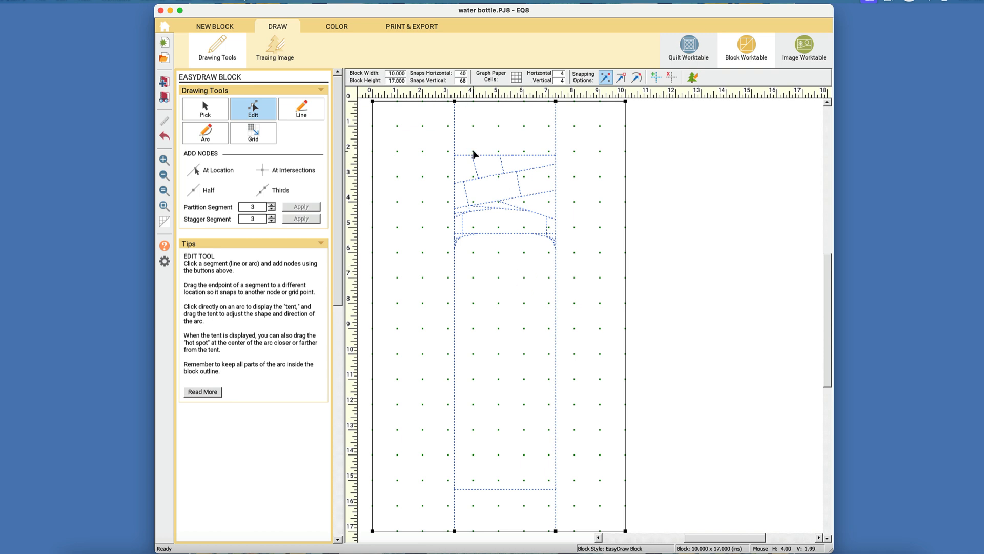
{"action": "left_click", "coordinate": [318, 113]}
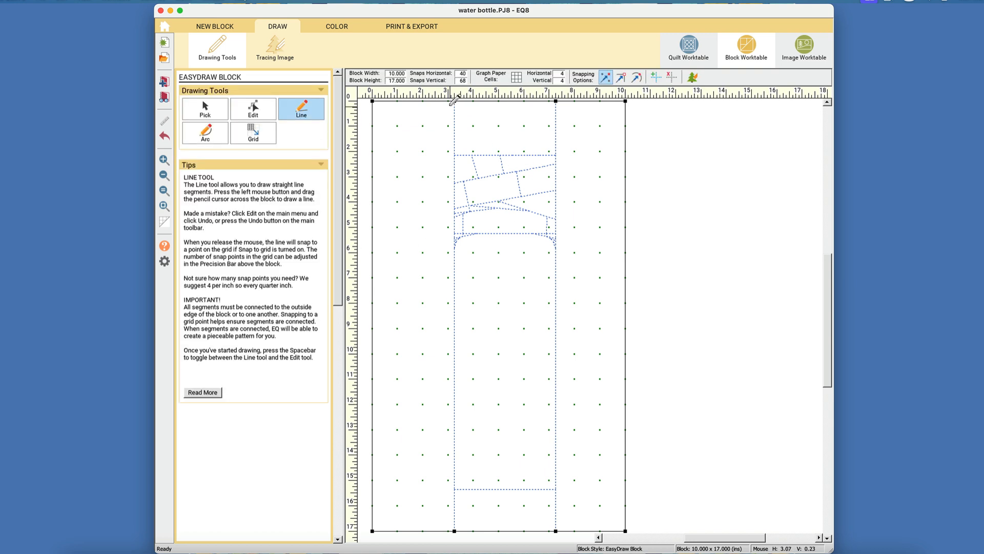
{"action": "left_click_drag", "start_coordinate": [454, 101], "coordinate": [454, 530]}
{"action": "mouse_move", "coordinate": [556, 101]}
{"action": "left_mouse_down"}
{"action": "mouse_move", "coordinate": [570, 529]}
{"action": "mouse_move", "coordinate": [556, 529]}
{"action": "left_mouse_up"}
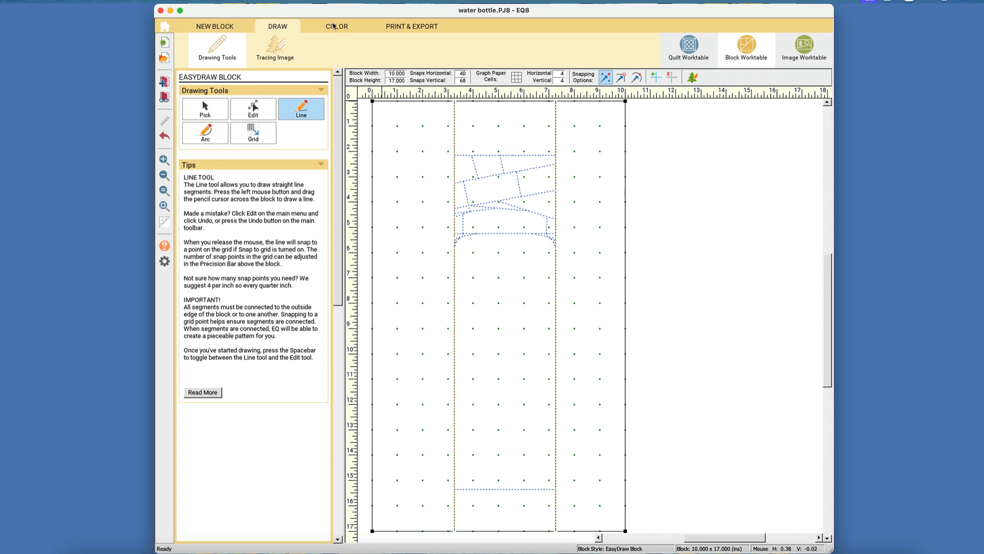
Step: Check how the redrawn vertical lines divide the block in the coloring view and in the foundation pattern numbering
{"action": "left_click", "coordinate": [333, 26]}
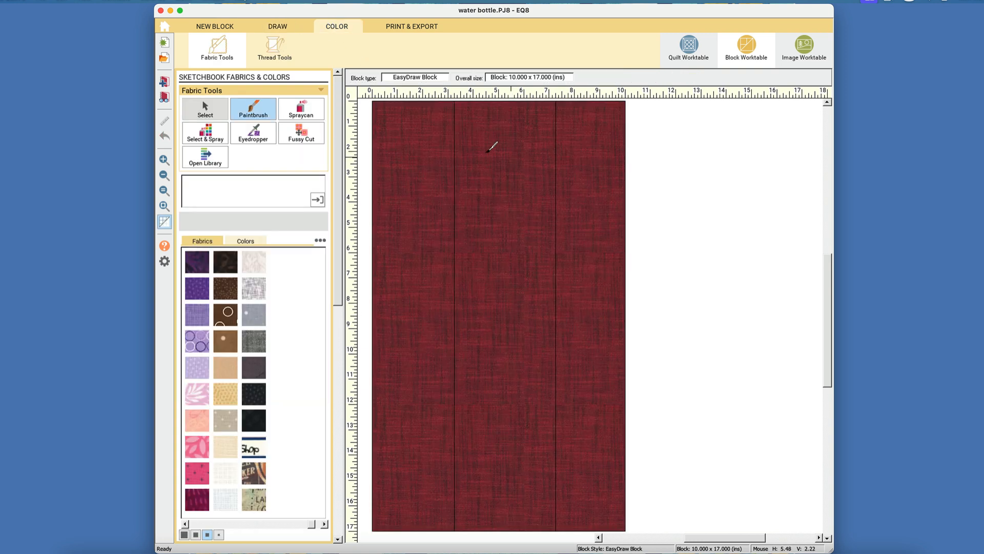
{"action": "left_click", "coordinate": [278, 26]}
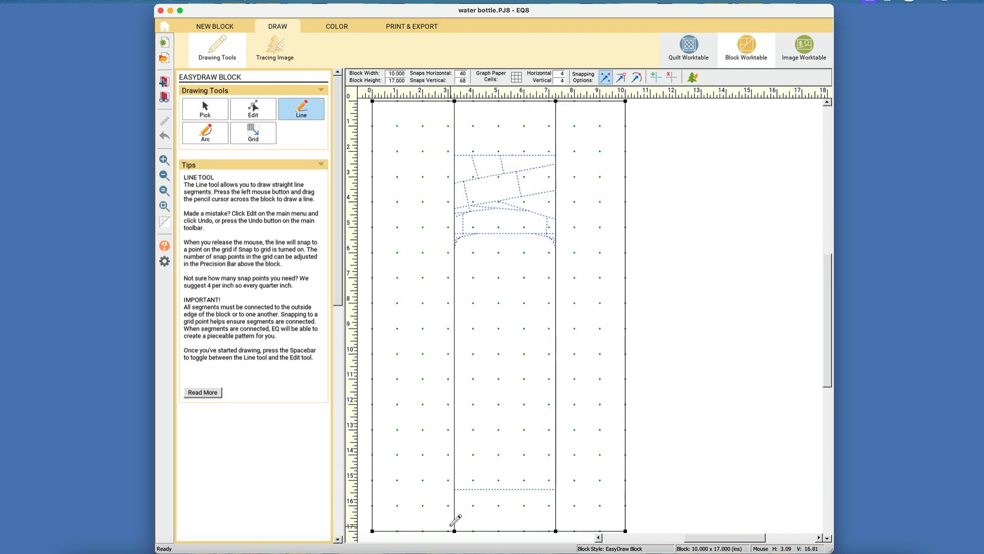
{"action": "left_click", "coordinate": [334, 27]}
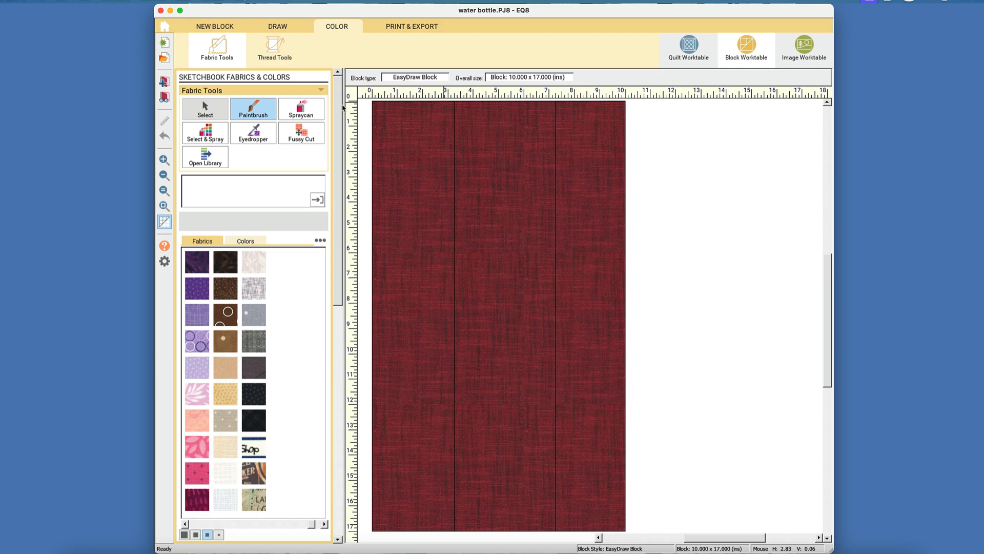
{"action": "left_click", "coordinate": [284, 30]}
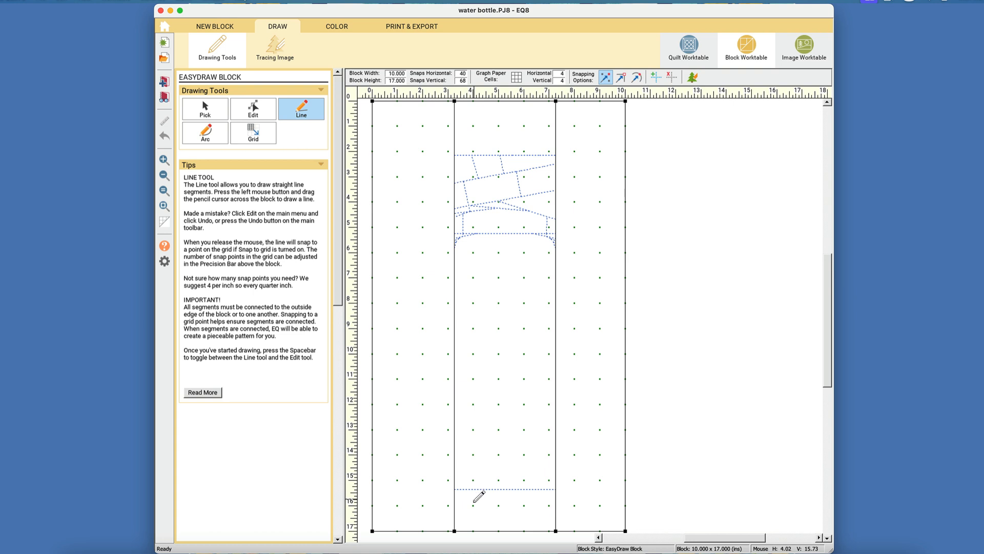
{"action": "left_click", "coordinate": [424, 27]}
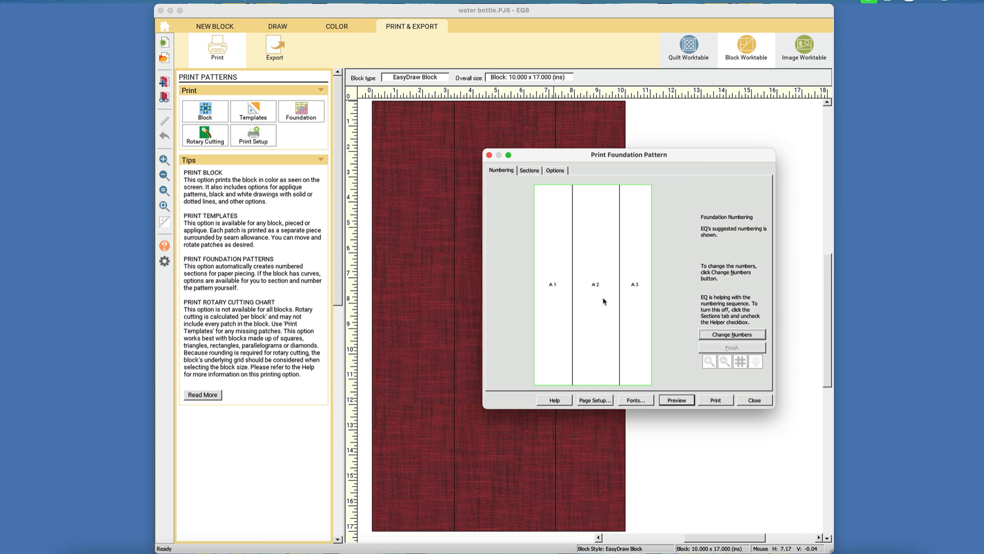
{"action": "left_click", "coordinate": [750, 401]}
Step: Draw horizontal lines between the verticals along the bottle's shoulder and top guides, moving the top line exactly onto its guide with grid snapping off
{"action": "left_click", "coordinate": [281, 29]}
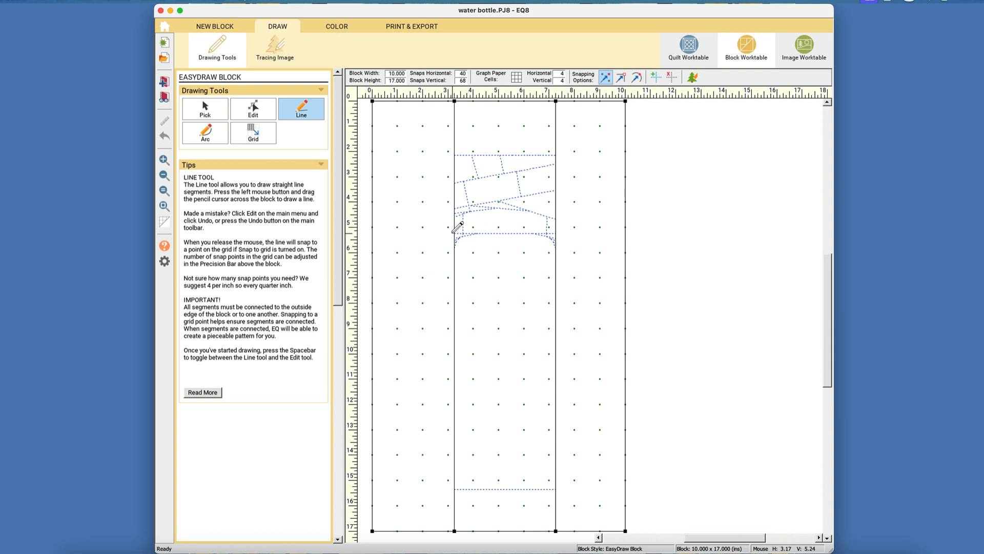
{"action": "left_click_drag", "start_coordinate": [455, 233], "coordinate": [556, 233]}
{"action": "left_click_drag", "start_coordinate": [455, 156], "coordinate": [502, 154]}
{"action": "left_click", "coordinate": [221, 112]}
{"action": "left_click", "coordinate": [526, 158]}
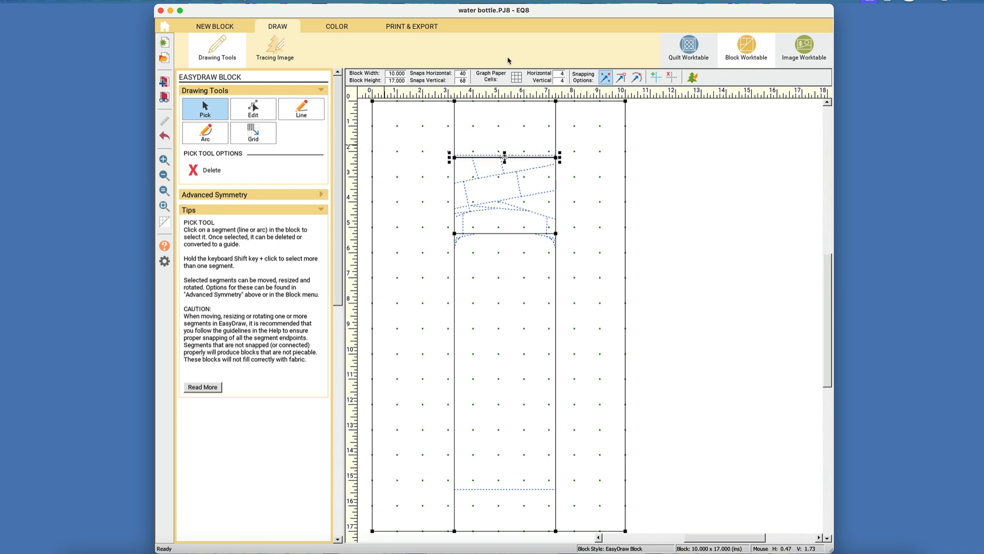
{"action": "left_click_drag", "start_coordinate": [505, 157], "coordinate": [505, 155]}
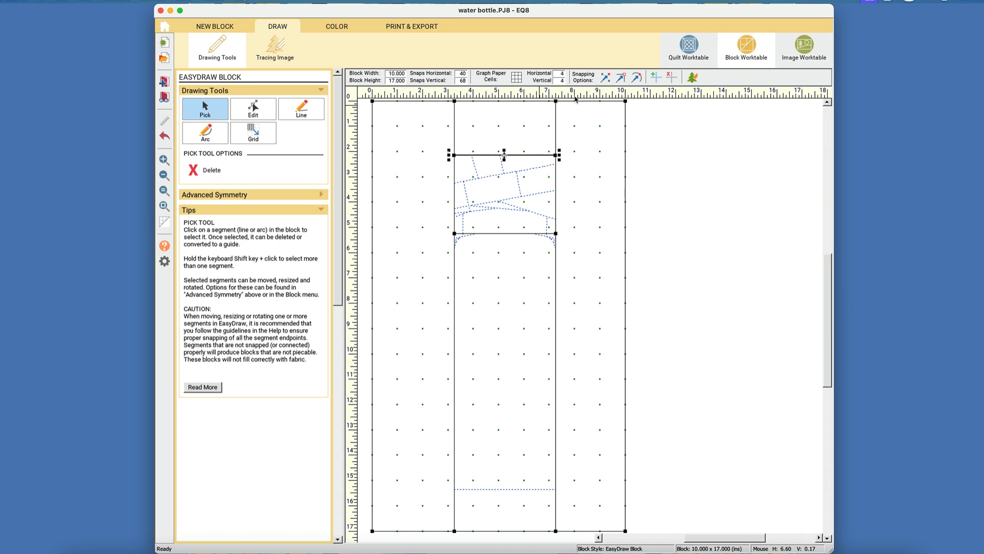
Step: Draw a grid-snapped horizontal line between the verticals near the bottle's base and move it down onto the base guide with snapping off
{"action": "left_click", "coordinate": [608, 79]}
{"action": "left_click", "coordinate": [306, 119]}
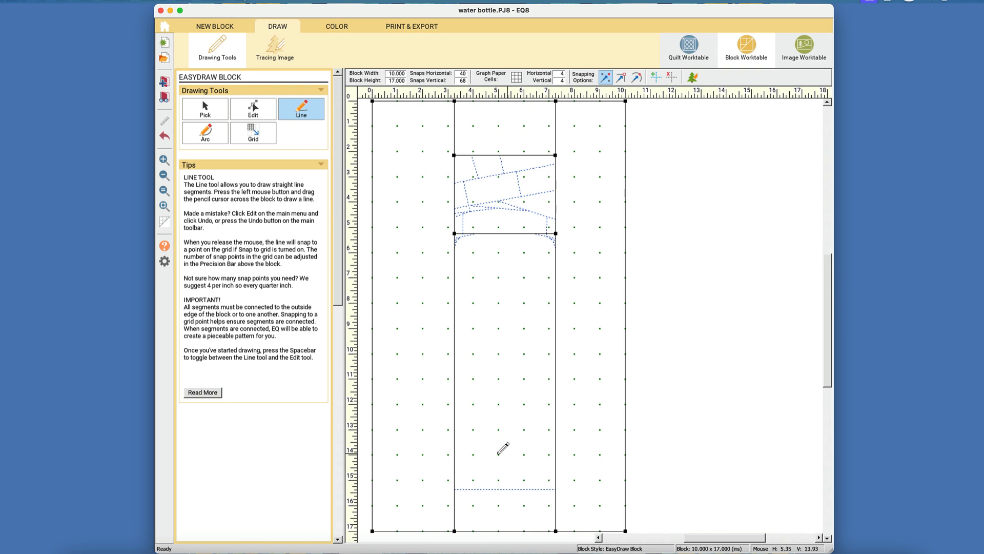
{"action": "left_click_drag", "start_coordinate": [456, 487], "coordinate": [556, 487]}
{"action": "left_click", "coordinate": [209, 109]}
{"action": "left_click", "coordinate": [507, 485]}
{"action": "left_click_drag", "start_coordinate": [507, 485], "coordinate": [505, 490]}
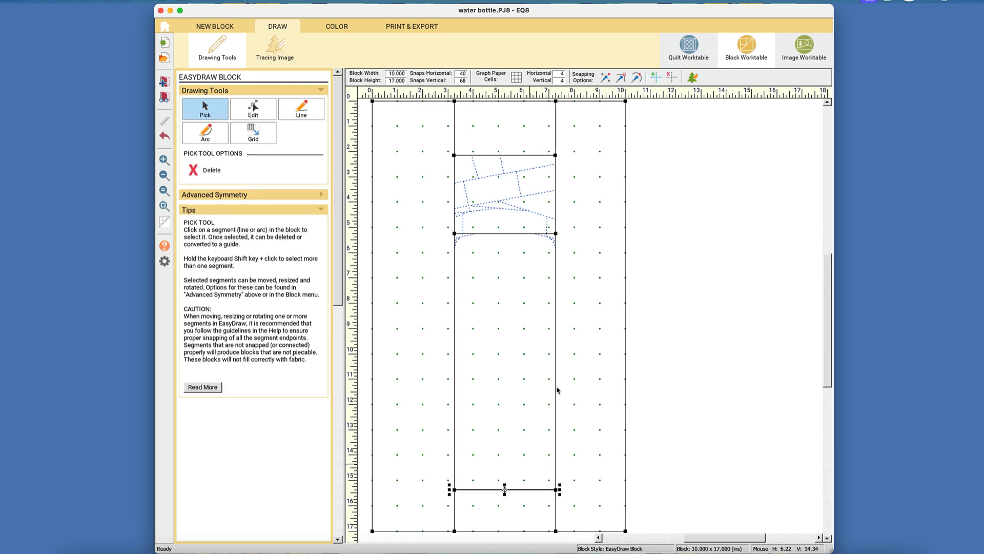
Step: With snapping to the grid on, redraw the horizontal line across the bottle's top just below its guide, at about 2.25 inches
{"action": "left_click", "coordinate": [337, 27]}
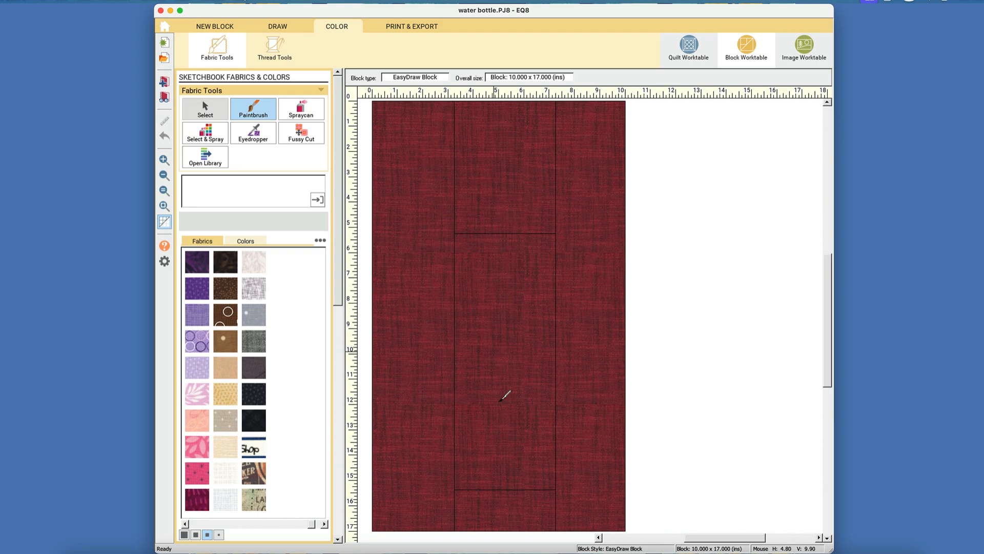
{"action": "left_click", "coordinate": [264, 26]}
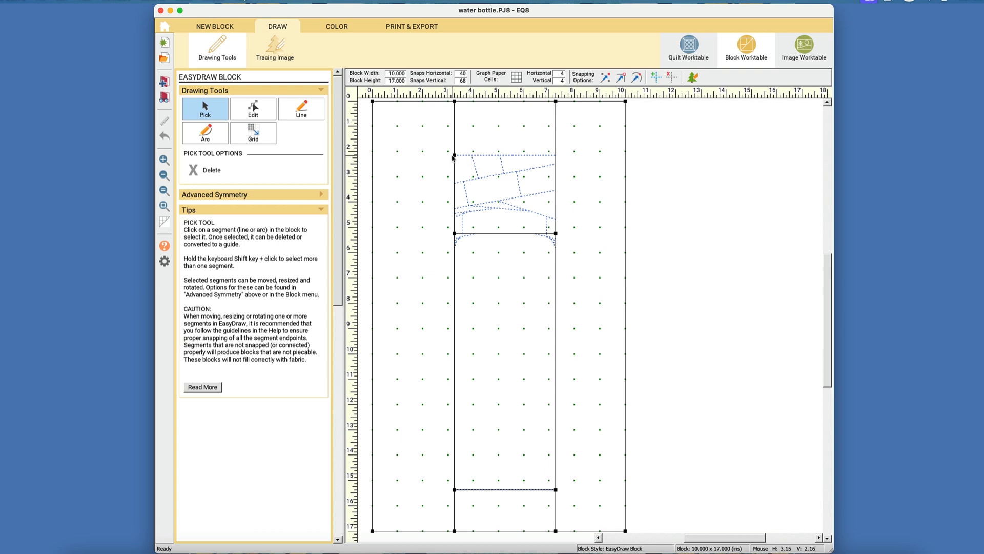
{"action": "left_click", "coordinate": [301, 108]}
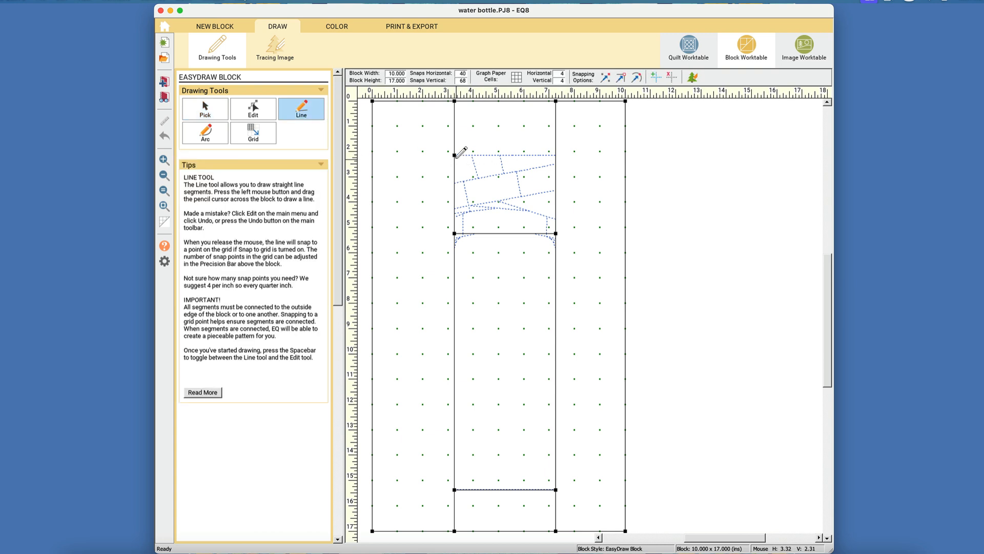
{"action": "left_click_drag", "start_coordinate": [456, 155], "coordinate": [592, 155]}
{"action": "left_click", "coordinate": [605, 78]}
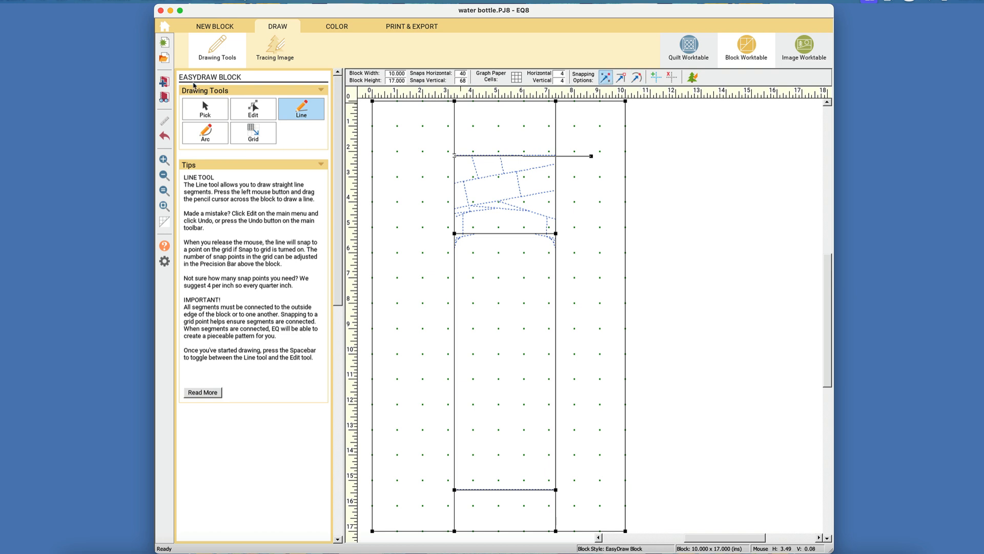
{"action": "left_click", "coordinate": [164, 136]}
{"action": "left_click_drag", "start_coordinate": [454, 155], "coordinate": [581, 158]}
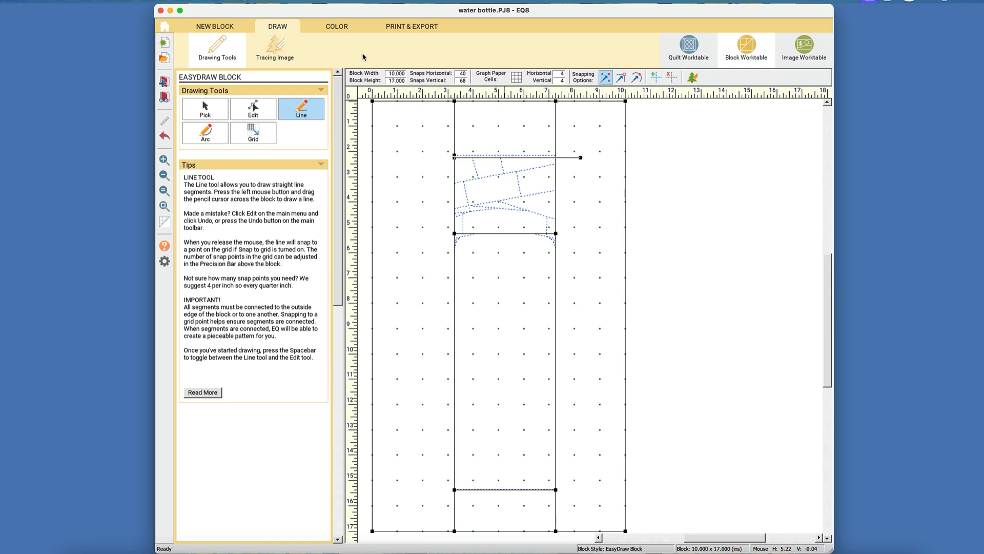
Step: Paint each patch of the block individually with the purple circle-print fabric in the coloring view
{"action": "left_click", "coordinate": [344, 28]}
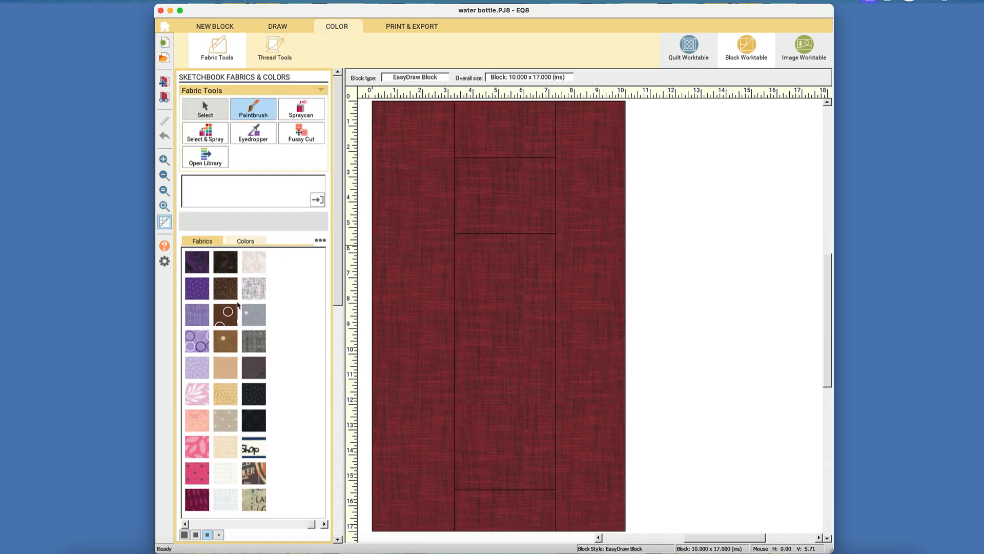
{"action": "left_click", "coordinate": [200, 340]}
{"action": "left_click", "coordinate": [446, 313]}
{"action": "left_click", "coordinate": [484, 303]}
{"action": "left_click", "coordinate": [506, 195]}
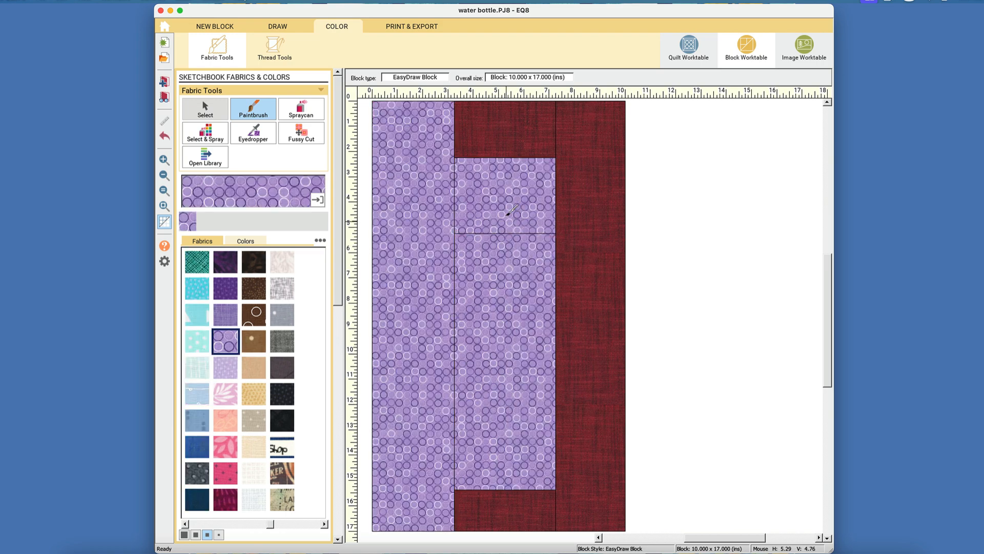
{"action": "left_click", "coordinate": [515, 137]}
{"action": "left_click", "coordinate": [575, 172]}
{"action": "left_click", "coordinate": [519, 495]}
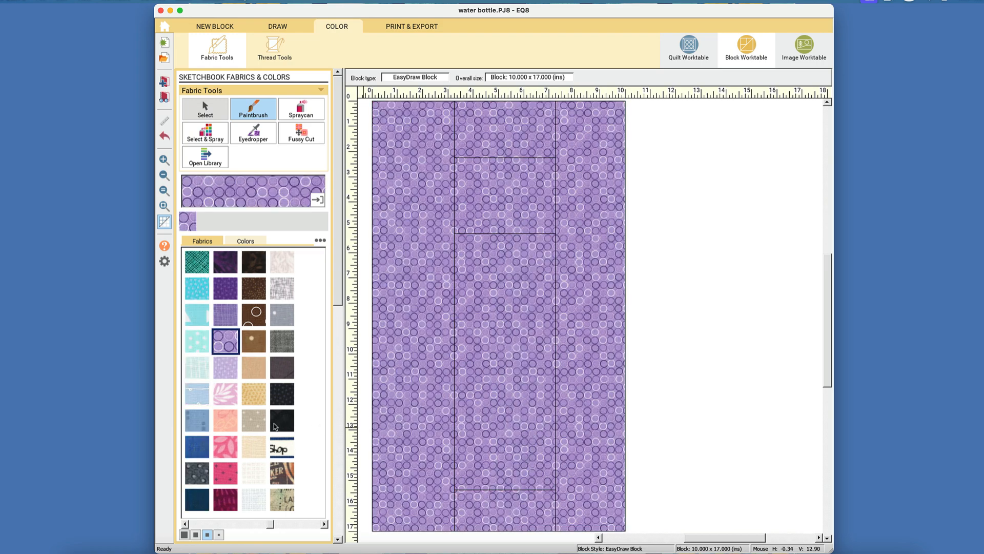
Step: Spray the whole block with the peach floral fabric
{"action": "left_click", "coordinate": [224, 418]}
{"action": "left_click", "coordinate": [301, 109]}
{"action": "left_click", "coordinate": [444, 156]}
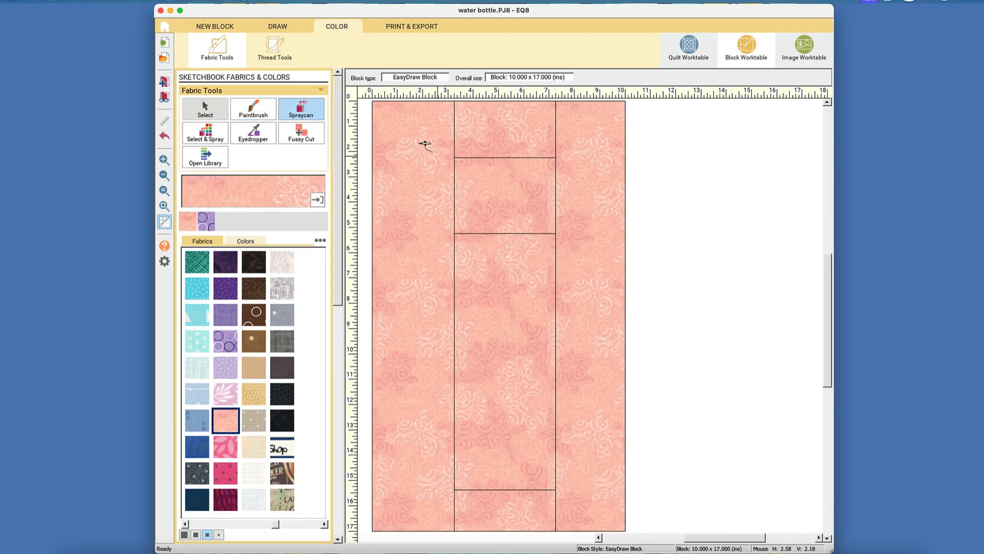
Step: Check the block's foundation pattern numbering and sections
{"action": "left_click", "coordinate": [400, 27]}
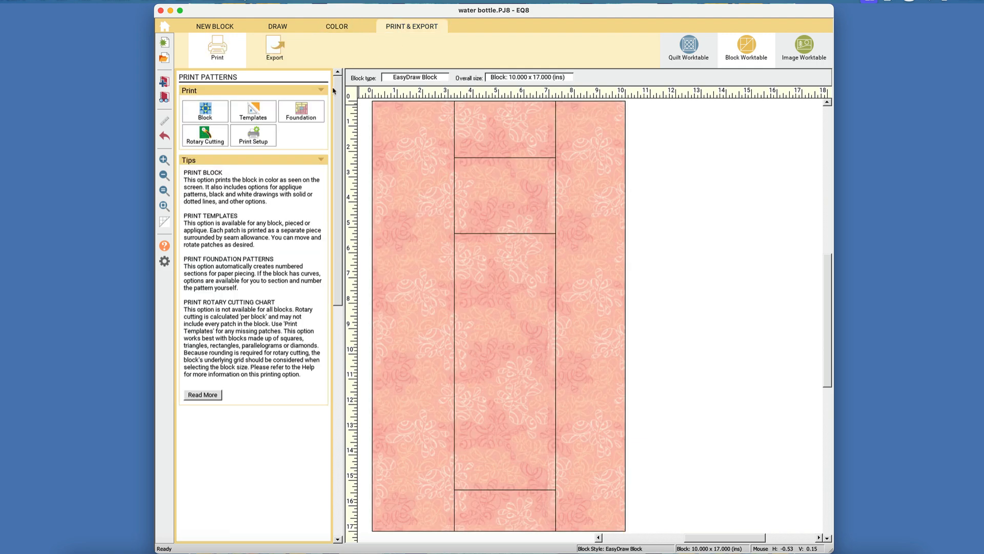
{"action": "left_click", "coordinate": [309, 117]}
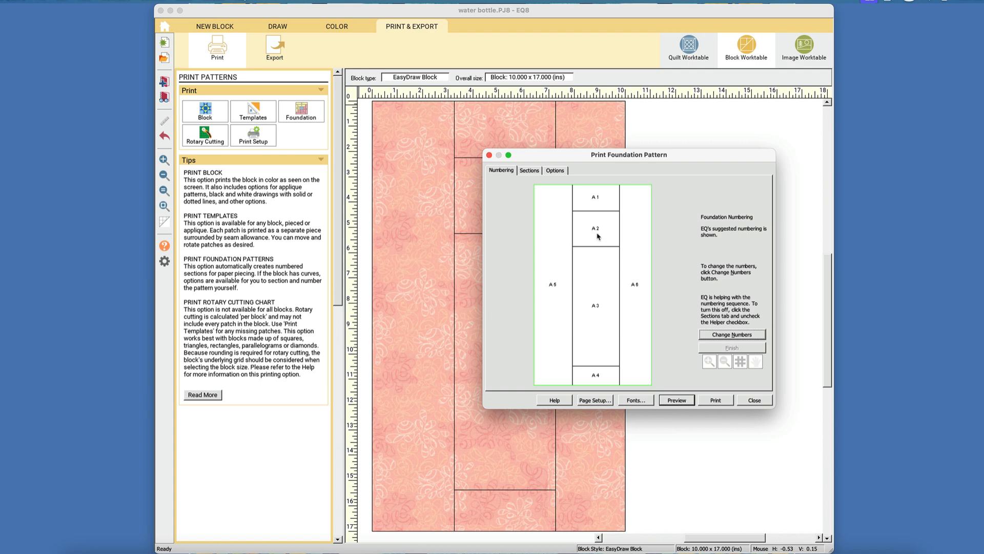
{"action": "left_click", "coordinate": [533, 174]}
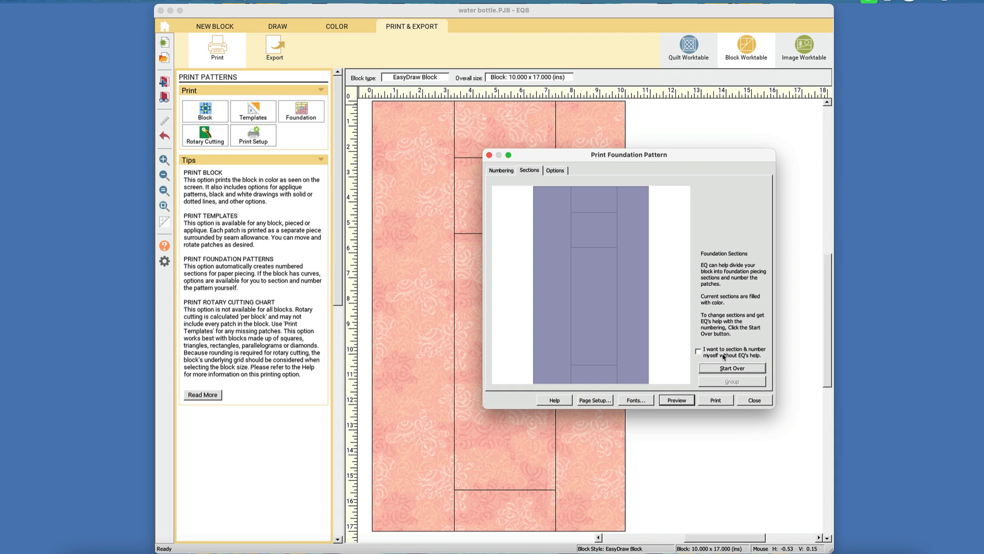
{"action": "left_click", "coordinate": [754, 400]}
Step: Move the top horizontal line up onto its guide with grid snapping off, and check it in the coloring view
{"action": "left_click", "coordinate": [279, 27]}
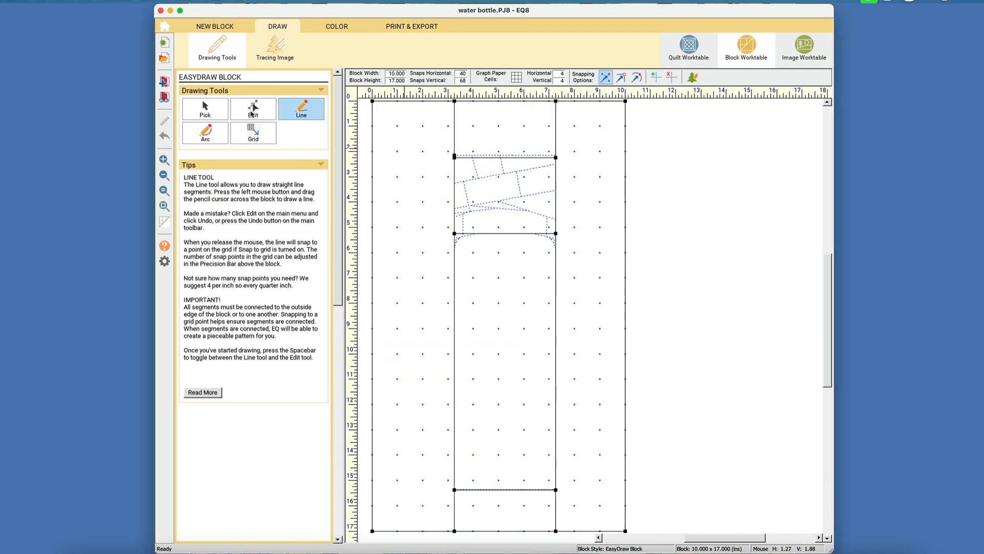
{"action": "left_click", "coordinate": [220, 110]}
{"action": "left_click", "coordinate": [635, 75]}
{"action": "left_click", "coordinate": [501, 157]}
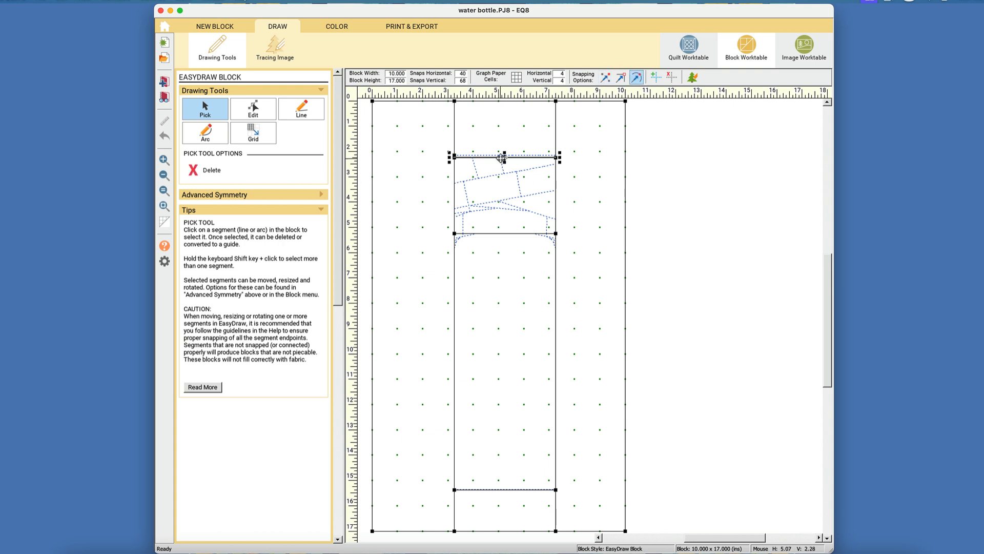
{"action": "left_click", "coordinate": [301, 109]}
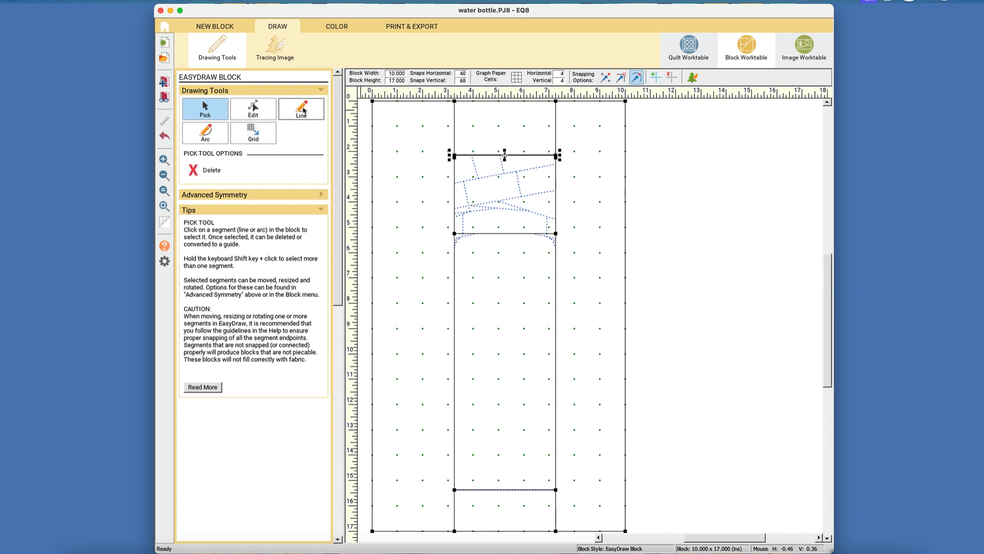
{"action": "left_click", "coordinate": [341, 28]}
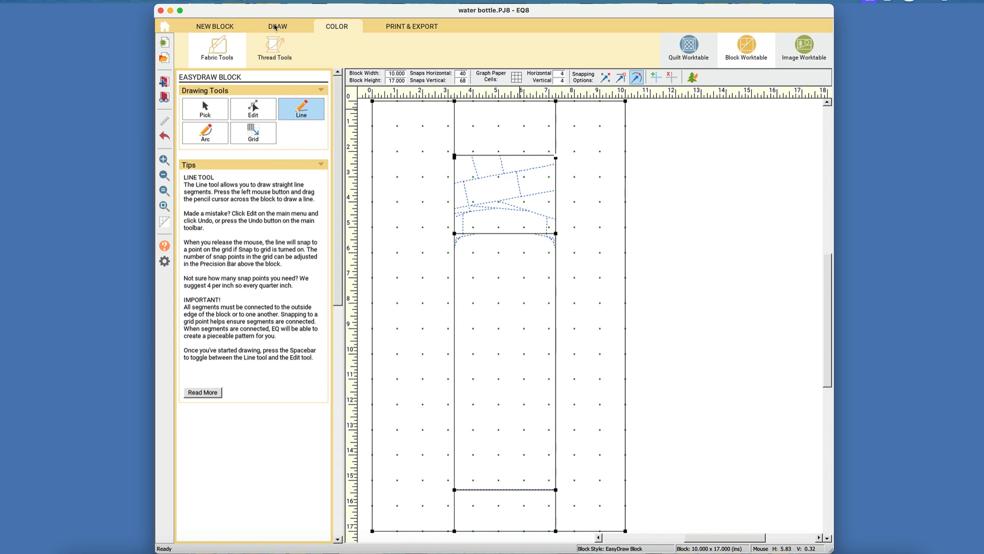
{"action": "left_click", "coordinate": [277, 26]}
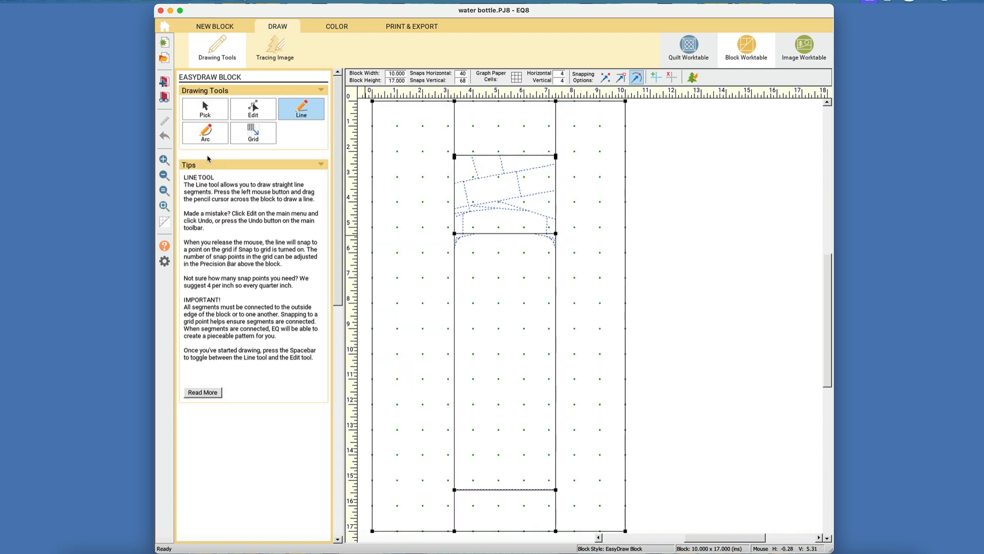
Step: Draw two short diagonal lines over the shoulder guides, from each vertical line up to the horizontal shoulder line
{"action": "left_click", "coordinate": [164, 160]}
{"action": "mouse_move", "coordinate": [427, 135]}
{"action": "left_mouse_down"}
{"action": "mouse_move", "coordinate": [645, 276]}
{"action": "mouse_move", "coordinate": [586, 253]}
{"action": "mouse_move", "coordinate": [592, 260]}
{"action": "left_mouse_up"}
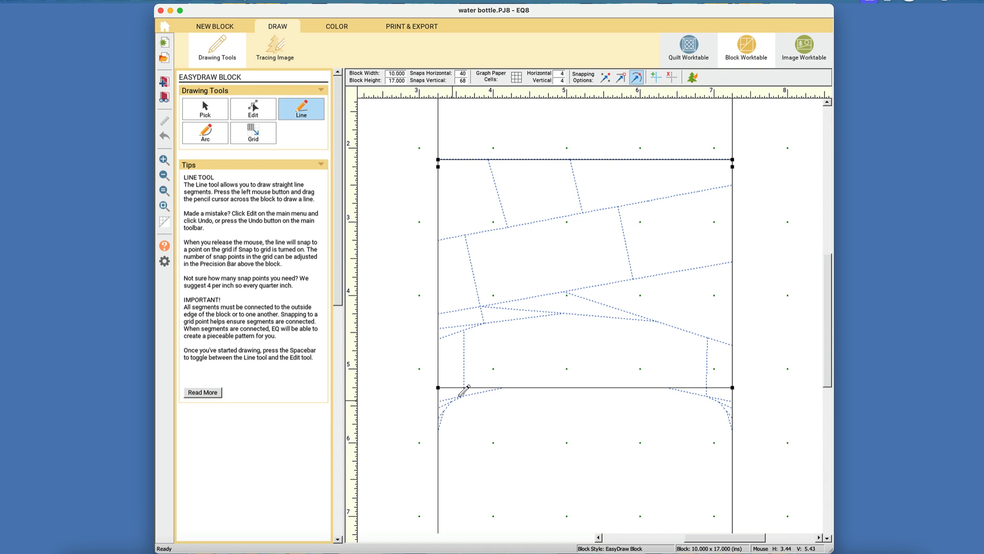
{"action": "left_click_drag", "start_coordinate": [439, 400], "coordinate": [502, 387]}
{"action": "left_click_drag", "start_coordinate": [732, 401], "coordinate": [671, 388]}
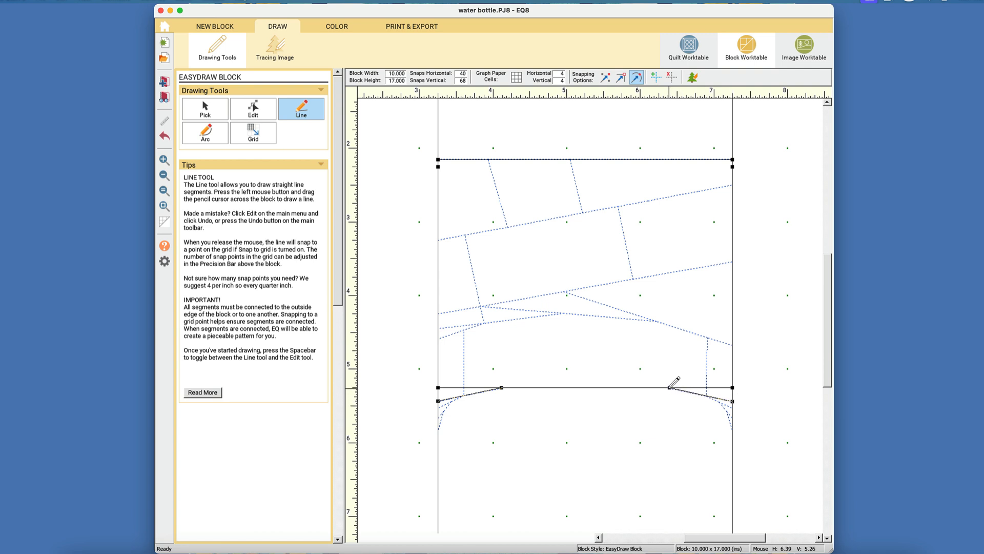
Step: Draw the two parallel slanted guide lines across the bottle's cap between the verticals, and check them in the coloring view
{"action": "left_click_drag", "start_coordinate": [438, 239], "coordinate": [733, 186]}
{"action": "left_click_drag", "start_coordinate": [438, 314], "coordinate": [733, 261]}
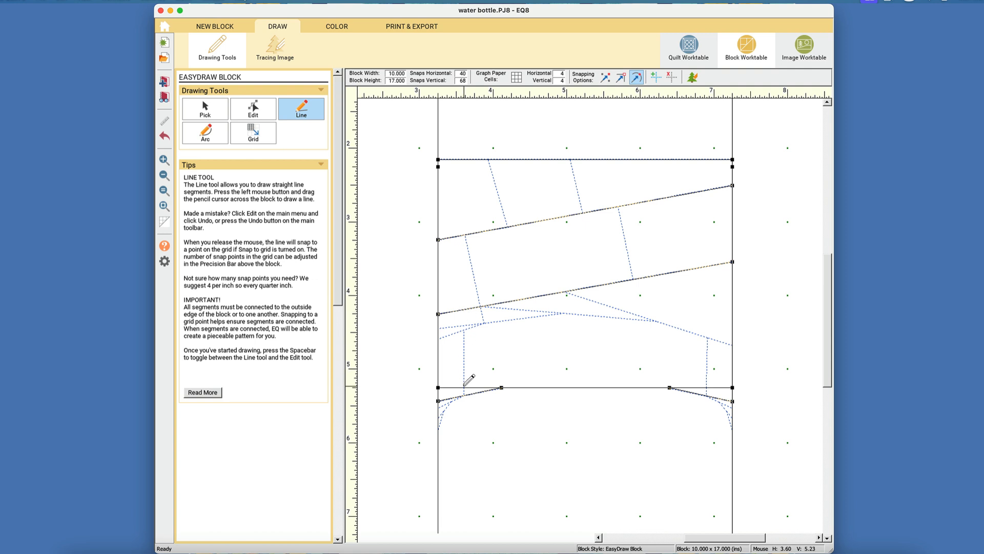
{"action": "left_click", "coordinate": [337, 26]}
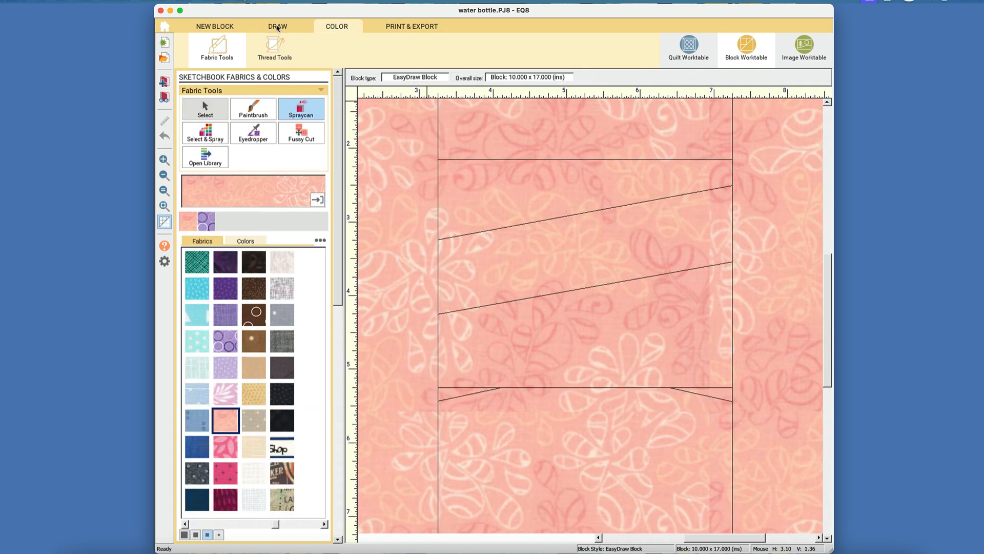
{"action": "left_click", "coordinate": [278, 26]}
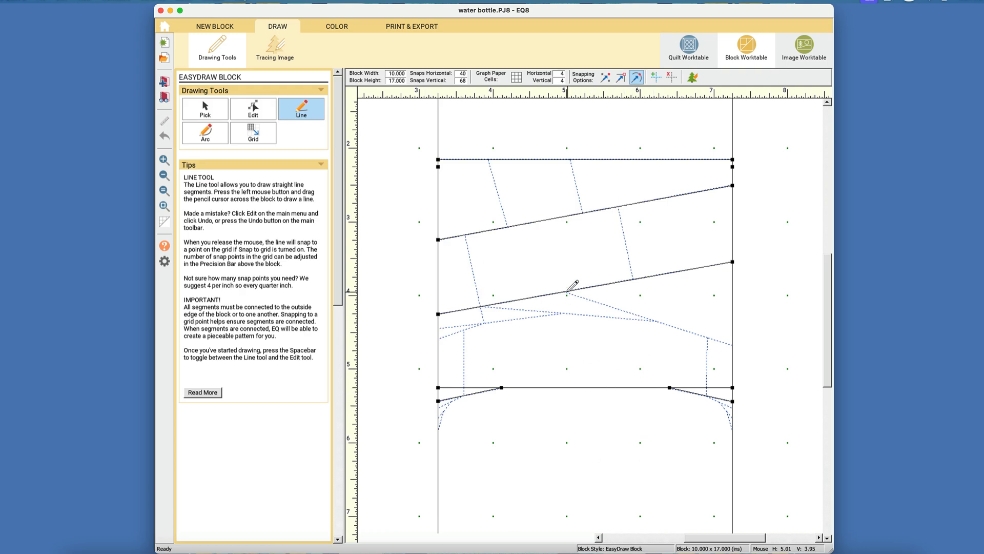
Step: Trace the angled and short vertical guides between the lower slanted line and the shoulder line, and check them in the coloring view
{"action": "mouse_move", "coordinate": [566, 291]}
{"action": "left_mouse_down"}
{"action": "mouse_move", "coordinate": [734, 344]}
{"action": "mouse_move", "coordinate": [708, 388]}
{"action": "left_mouse_up"}
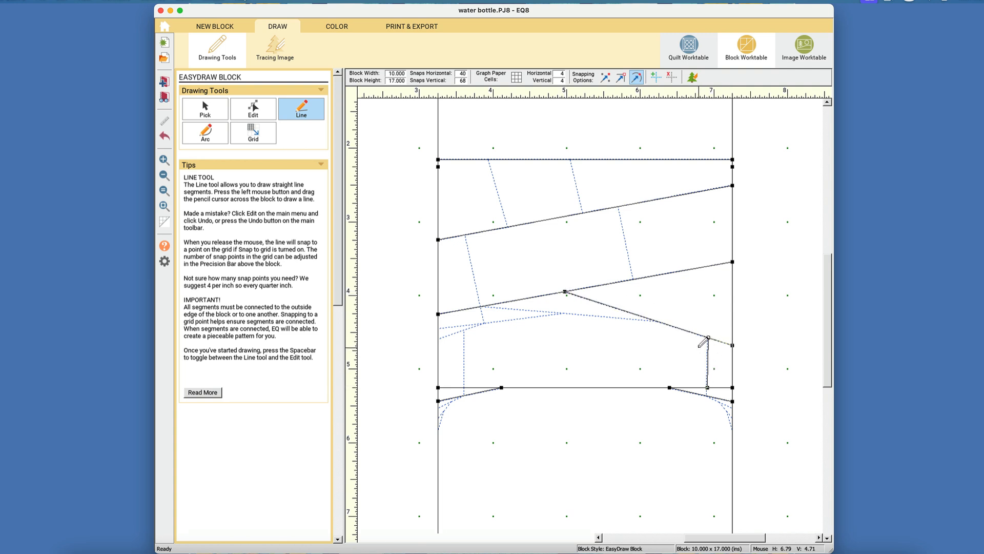
{"action": "left_click_drag", "start_coordinate": [483, 306], "coordinate": [663, 323]}
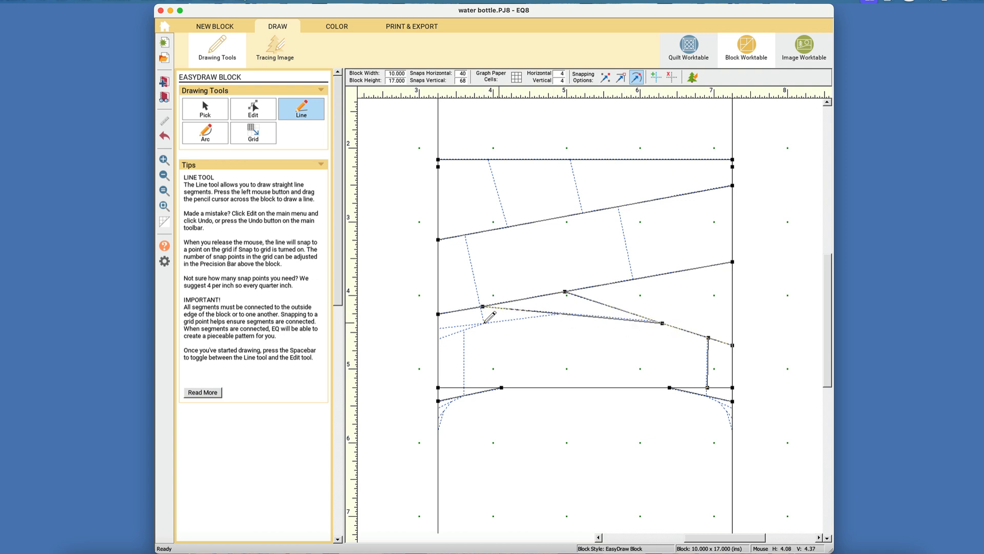
{"action": "left_click_drag", "start_coordinate": [439, 328], "coordinate": [560, 314]}
{"action": "mouse_move", "coordinate": [439, 339]}
{"action": "left_mouse_down"}
{"action": "mouse_move", "coordinate": [481, 326]}
{"action": "mouse_move", "coordinate": [487, 314]}
{"action": "mouse_move", "coordinate": [484, 323]}
{"action": "left_mouse_up"}
{"action": "left_click", "coordinate": [621, 79]}
{"action": "left_click_drag", "start_coordinate": [464, 387], "coordinate": [484, 323]}
{"action": "left_click", "coordinate": [336, 29]}
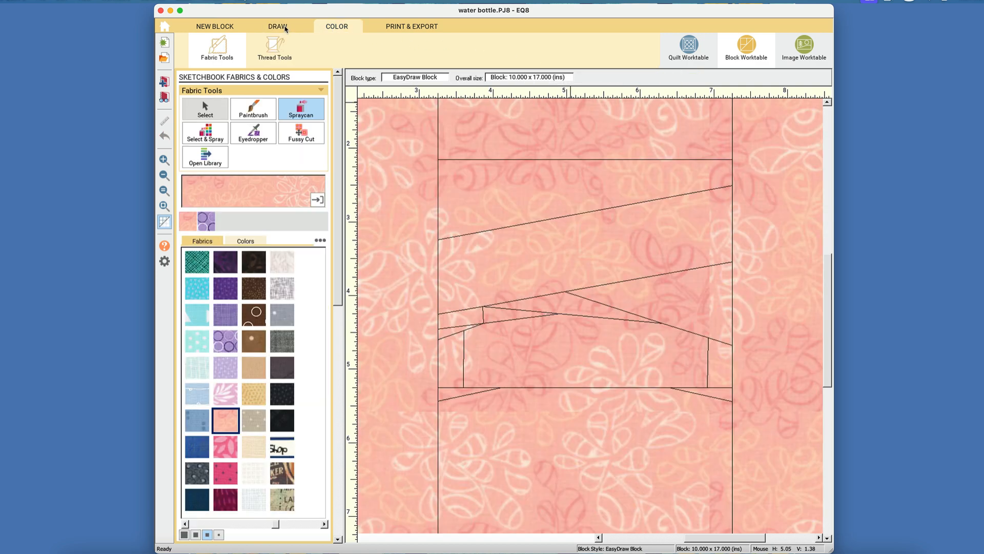
Step: Draw the four short dividing lines over their guides, two in the cap's top band and two in the slanted middle band
{"action": "left_click", "coordinate": [281, 27]}
{"action": "mouse_move", "coordinate": [483, 306]}
{"action": "left_mouse_down"}
{"action": "mouse_move", "coordinate": [466, 235]}
{"action": "mouse_move", "coordinate": [488, 159]}
{"action": "left_mouse_up"}
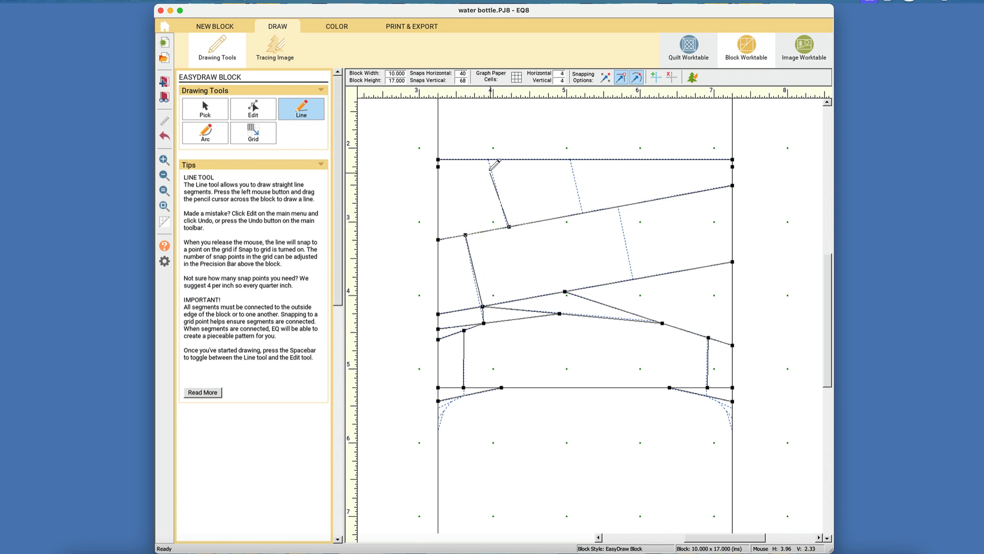
{"action": "mouse_move", "coordinate": [570, 159]}
{"action": "left_mouse_down"}
{"action": "mouse_move", "coordinate": [584, 212]}
{"action": "mouse_move", "coordinate": [624, 237]}
{"action": "mouse_move", "coordinate": [634, 279]}
{"action": "left_mouse_up"}
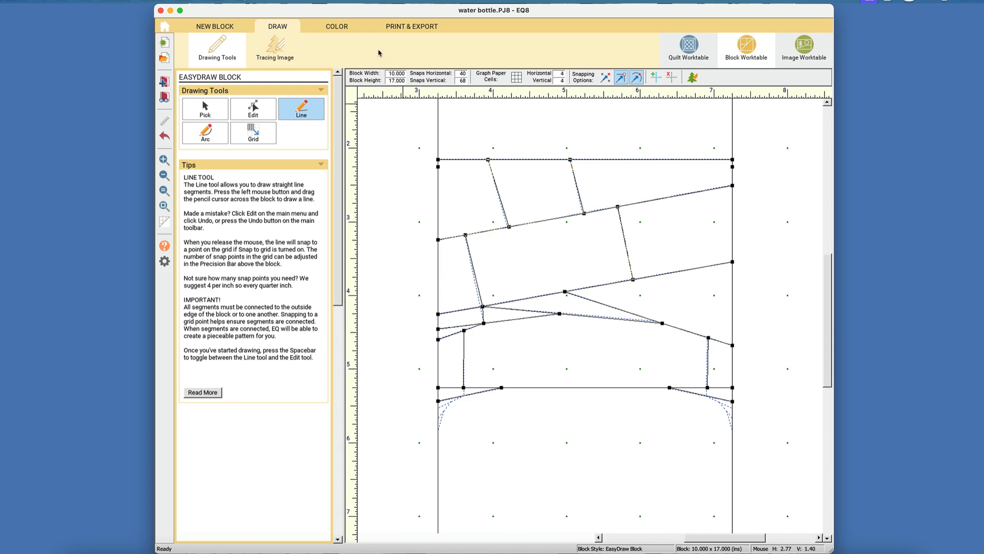
Step: Check how the completed cap lines divide the block into foundation sections
{"action": "left_click", "coordinate": [409, 28]}
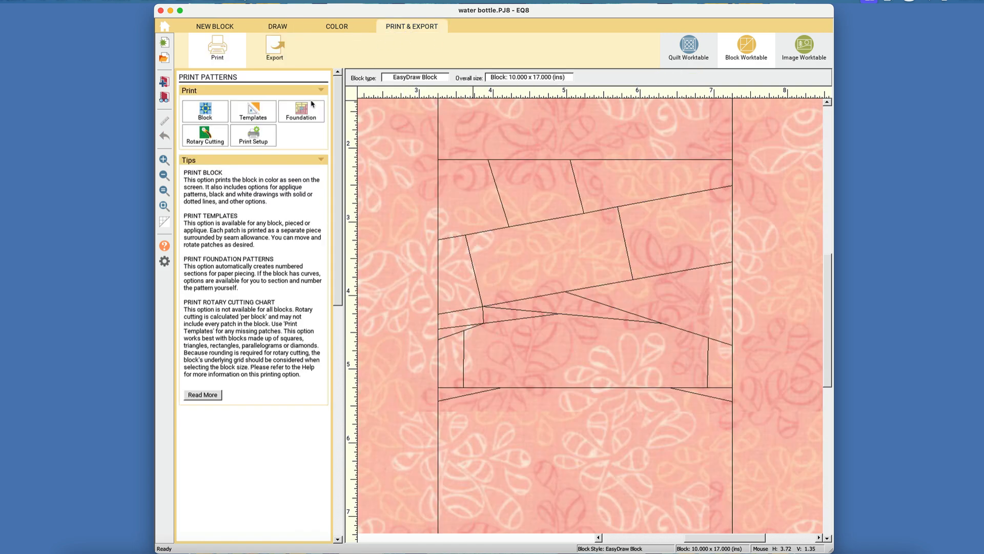
{"action": "left_click", "coordinate": [311, 104]}
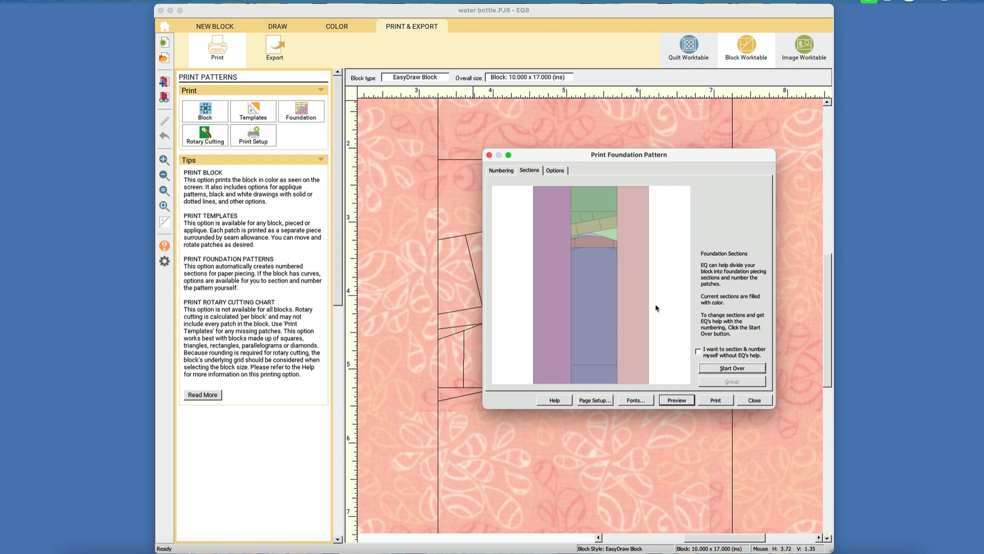
{"action": "left_click", "coordinate": [751, 401]}
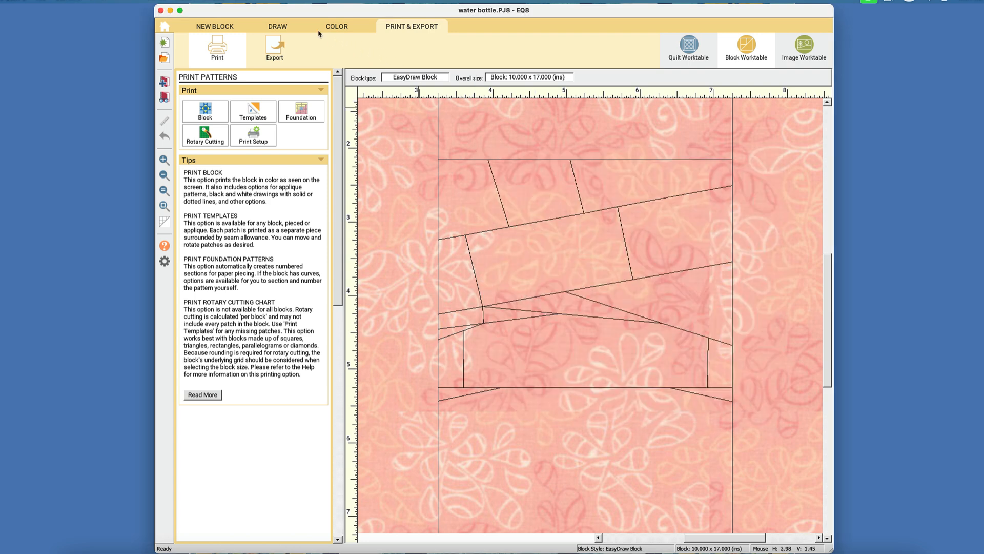
{"action": "left_click", "coordinate": [277, 26]}
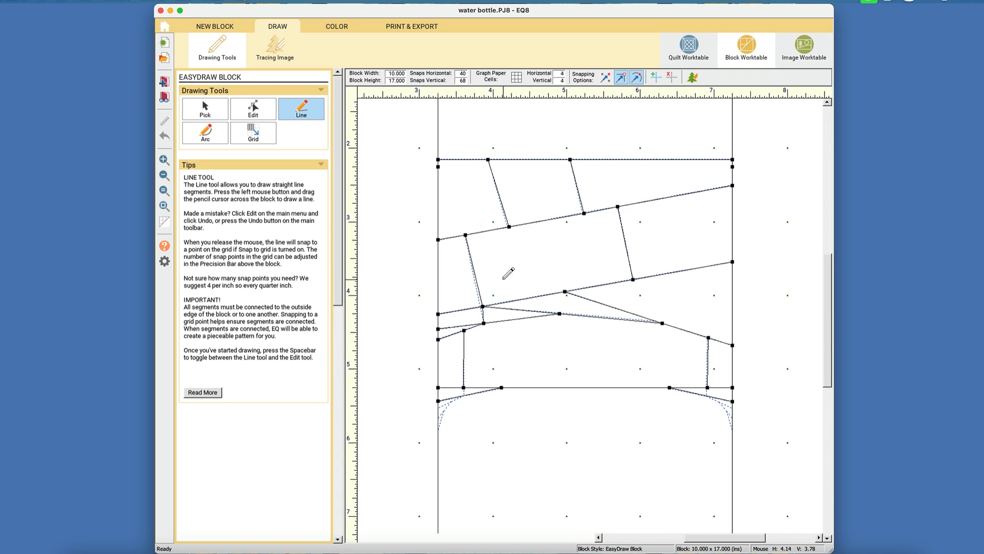
Step: Try to move the lower endpoint of the middle band's left dividing line to connect it properly
{"action": "left_click", "coordinate": [263, 115]}
{"action": "left_click", "coordinate": [483, 301]}
{"action": "left_click_drag", "start_coordinate": [483, 306], "coordinate": [483, 307]}
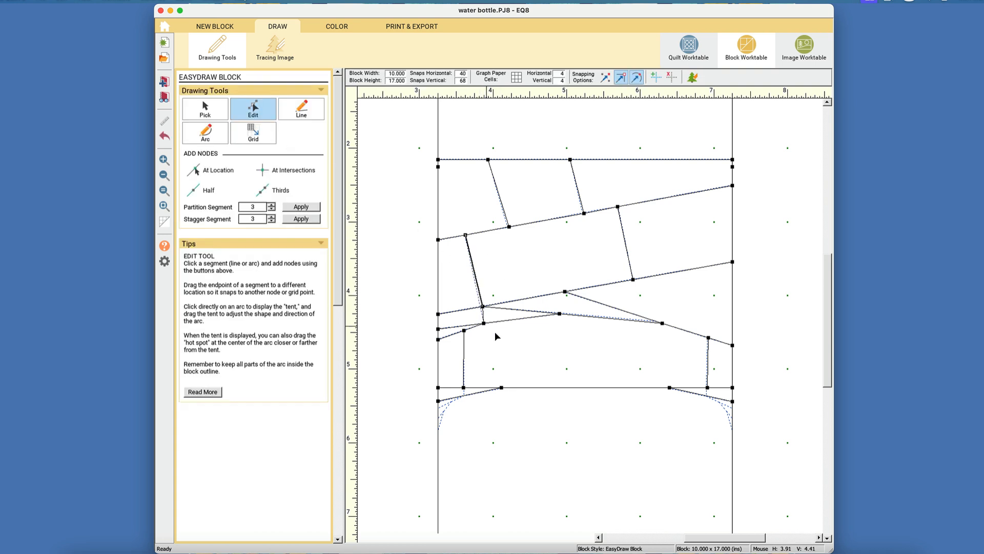
{"action": "left_click", "coordinate": [302, 110]}
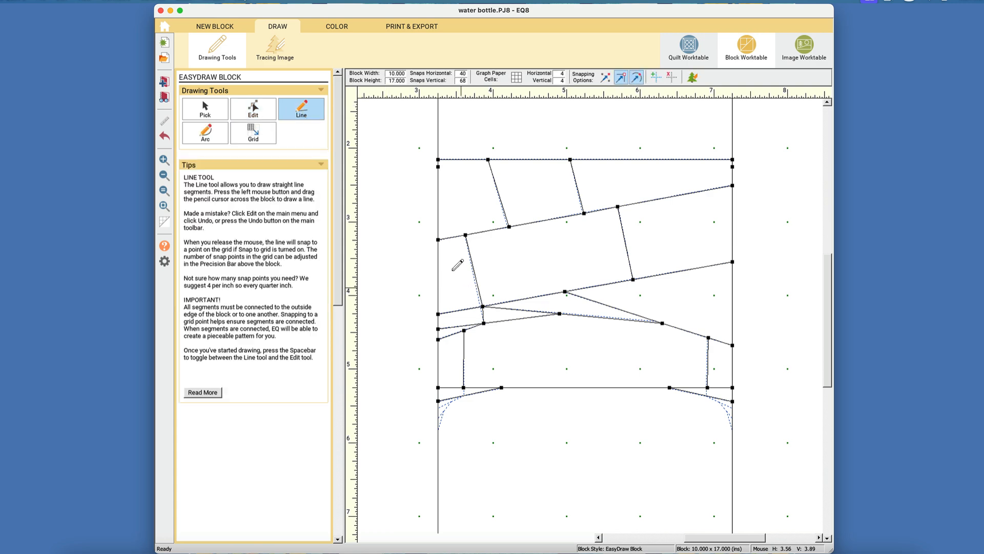
Step: Delete the left dividing line in the slanted middle band
{"action": "left_click", "coordinate": [205, 109]}
{"action": "left_click", "coordinate": [481, 295]}
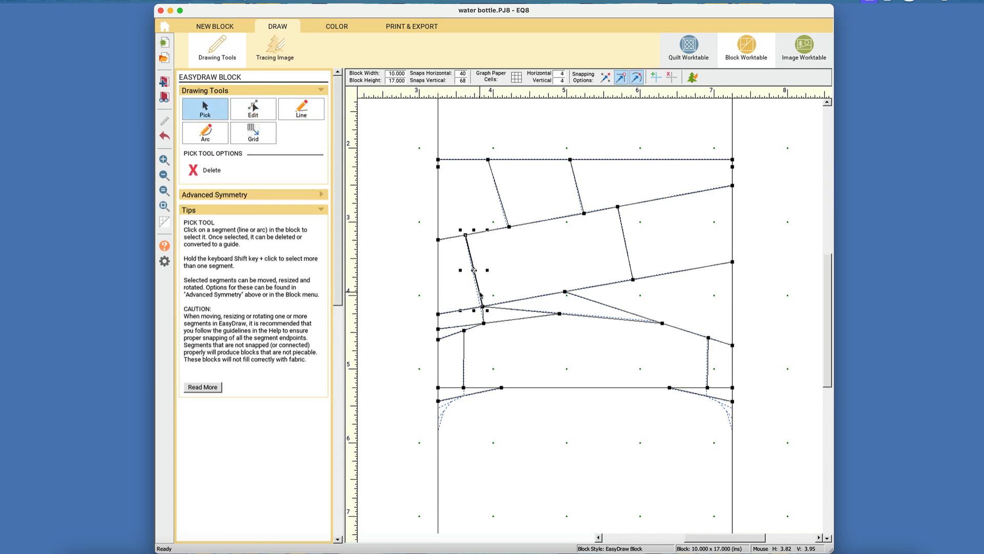
{"action": "key", "text": "Delete"}
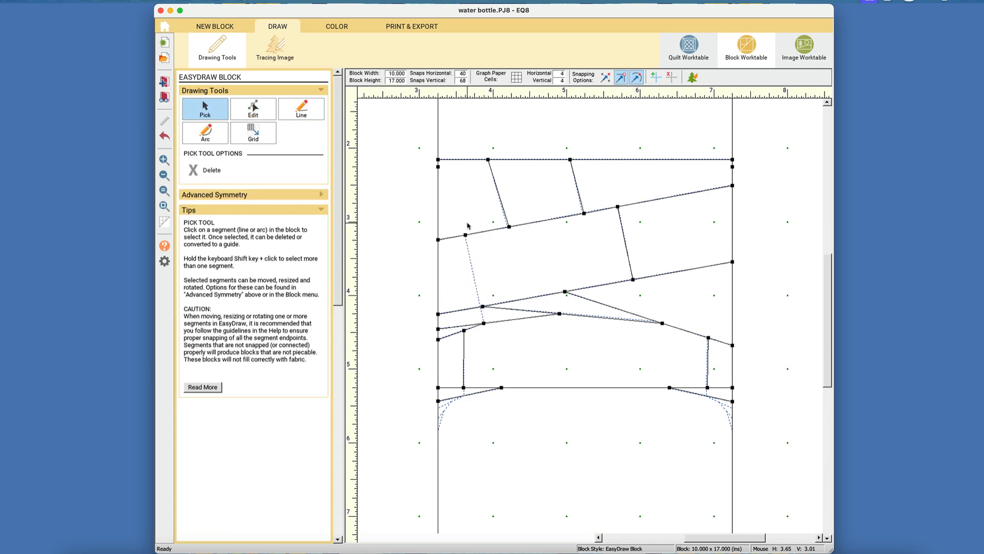
Step: Try redrawing the slanted middle band's left dividing line up to the band's upper edge, and check the resulting patches
{"action": "left_click", "coordinate": [309, 112]}
{"action": "left_click_drag", "start_coordinate": [483, 306], "coordinate": [465, 234]}
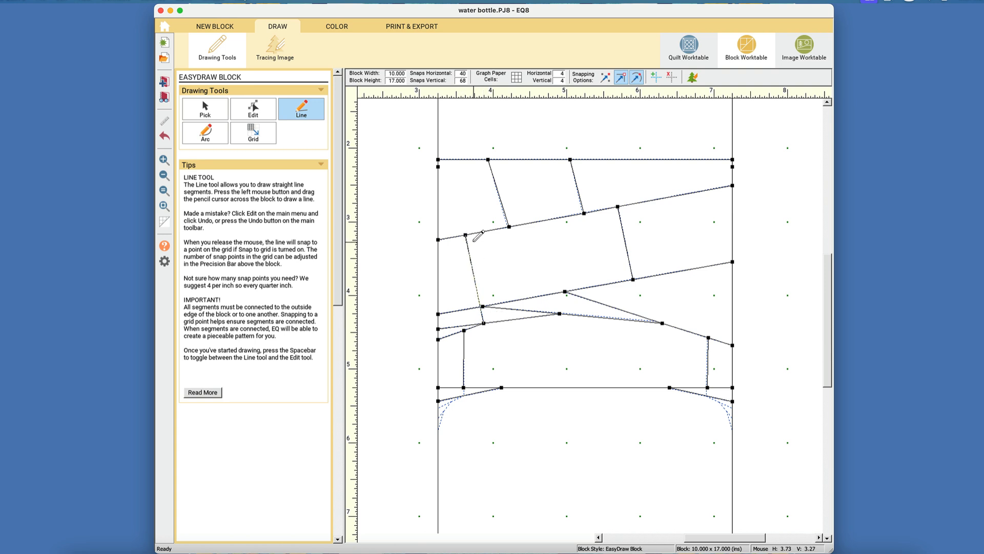
{"action": "left_click", "coordinate": [337, 26]}
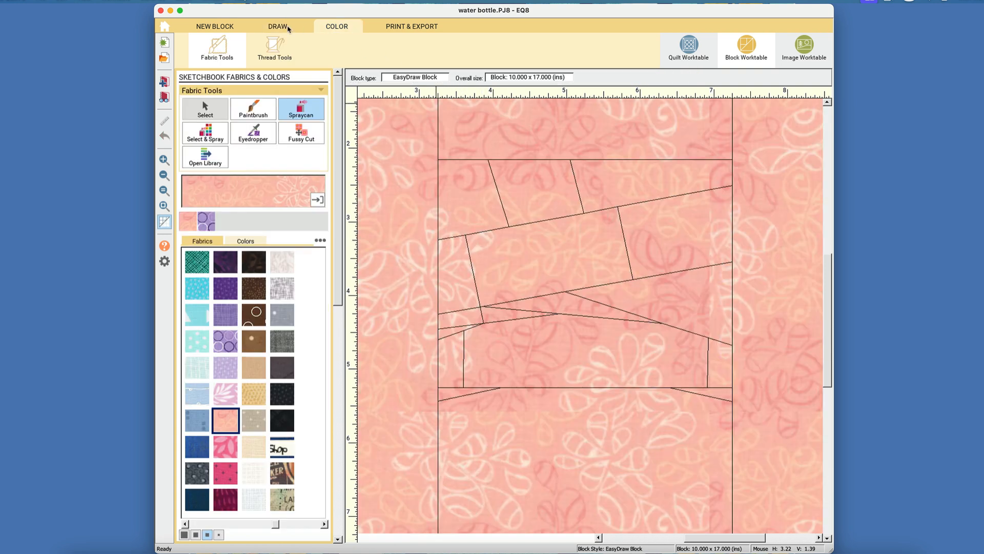
{"action": "left_click", "coordinate": [278, 27]}
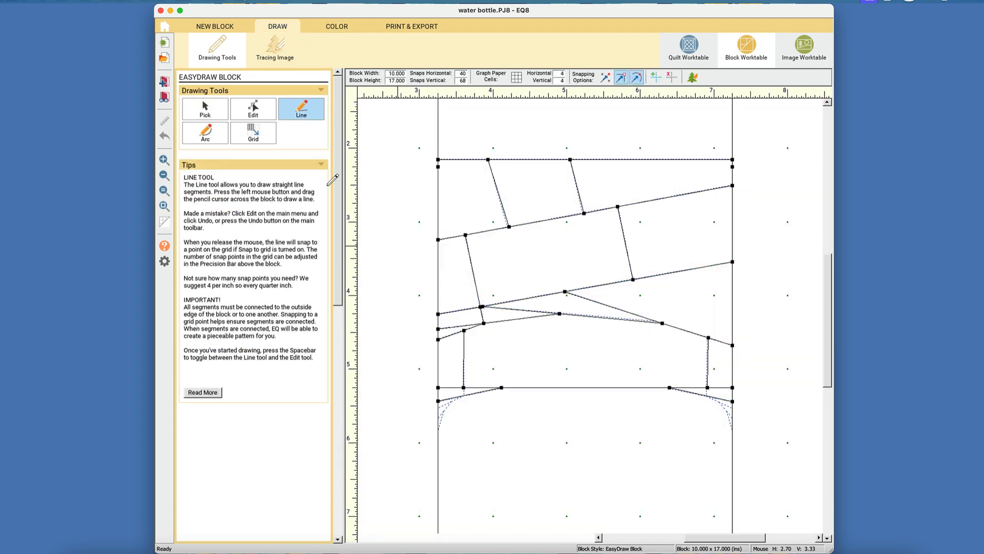
Step: Delete the short left end of the middle band's lower slanted line and check how the block divides
{"action": "left_click", "coordinate": [460, 309]}
{"action": "key", "text": "Delete"}
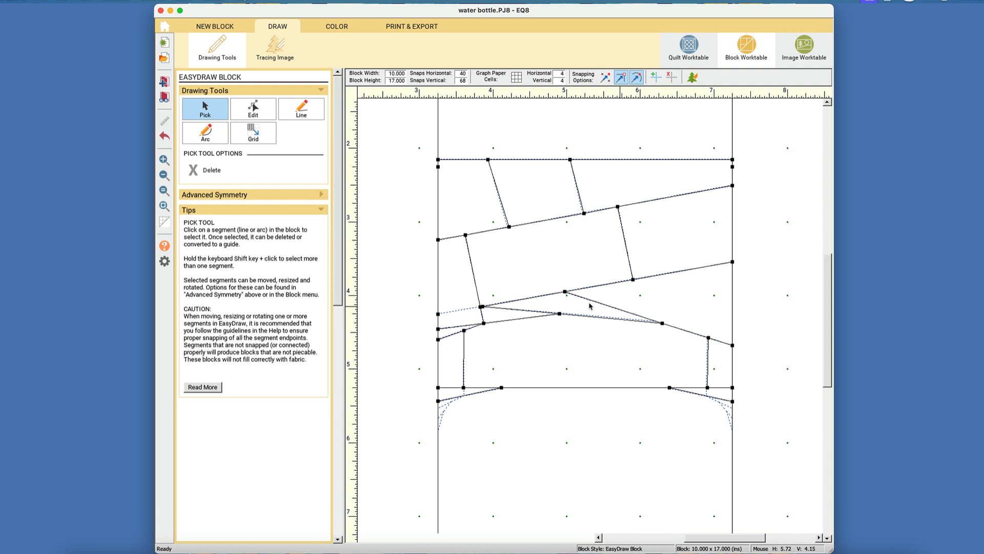
{"action": "left_click", "coordinate": [341, 28]}
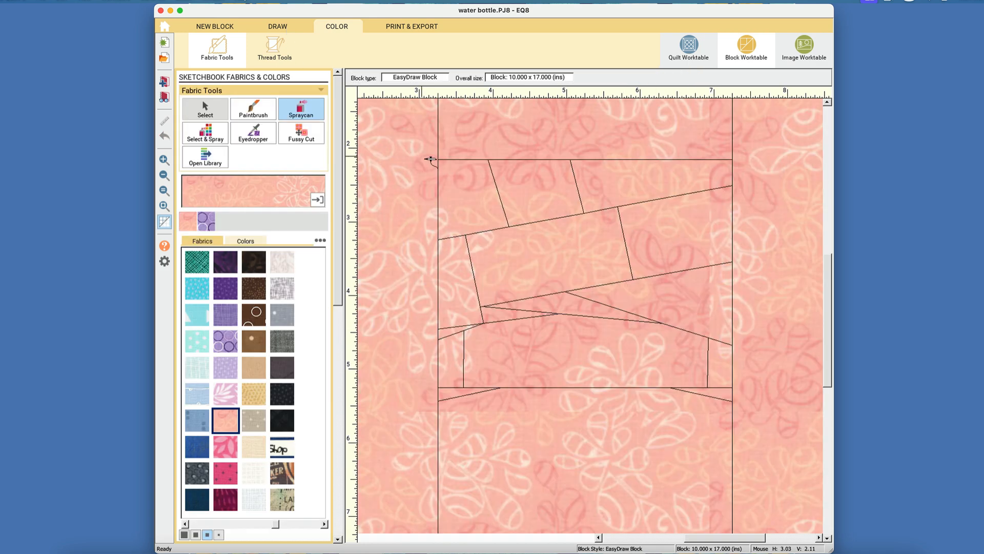
{"action": "left_click", "coordinate": [277, 28]}
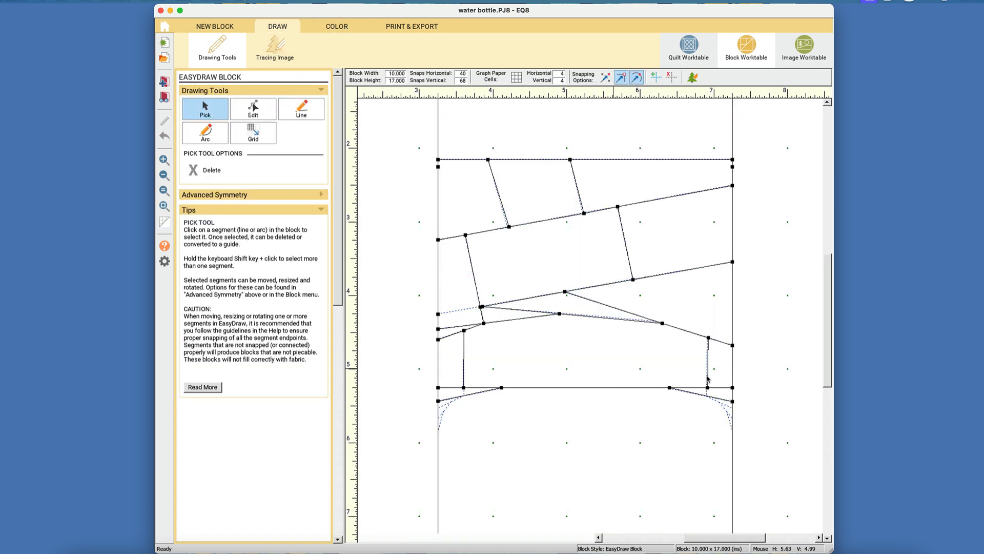
{"action": "left_click", "coordinate": [304, 115]}
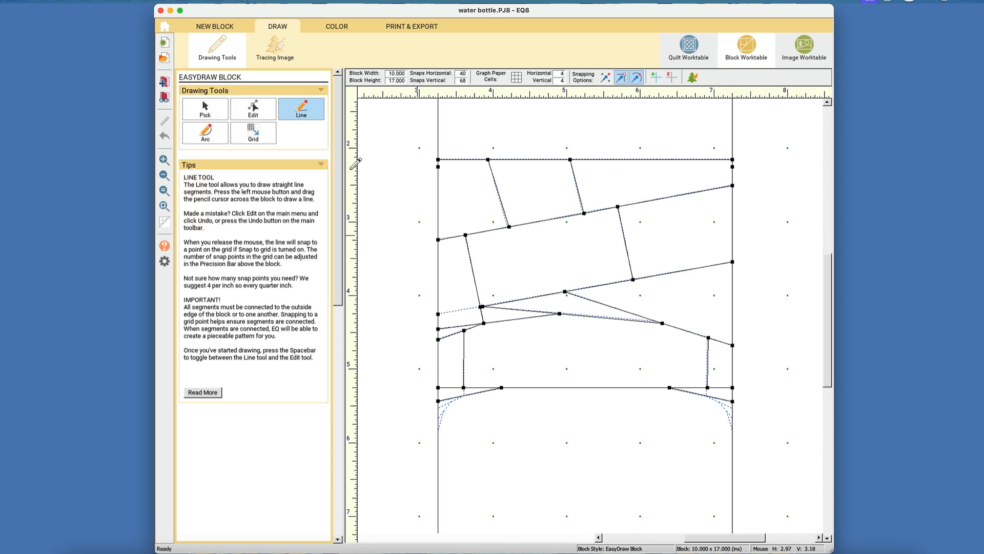
{"action": "left_click", "coordinate": [207, 108]}
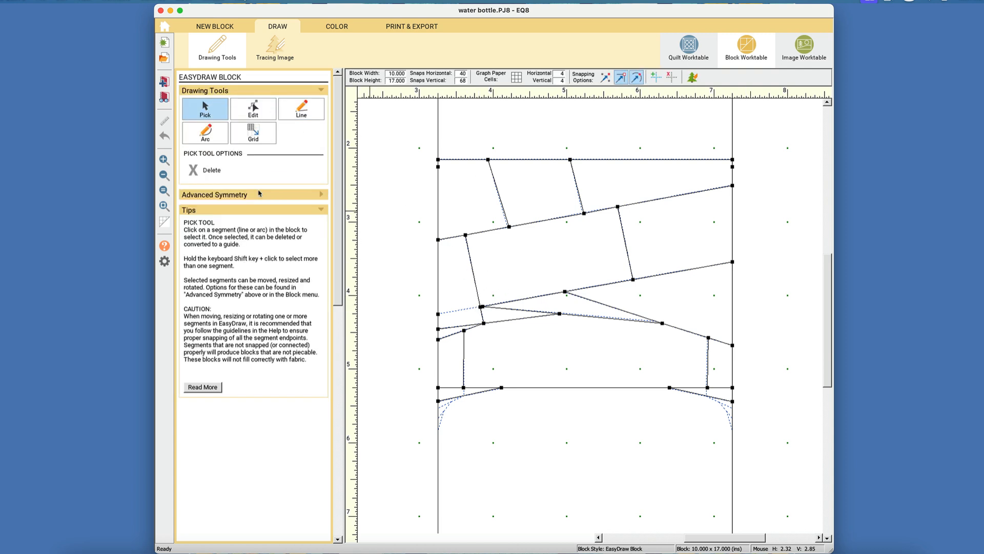
Step: Delete the middle band's left dividing line and the line segments meeting around its foot
{"action": "left_click", "coordinate": [531, 301]}
{"action": "key", "text": "Delete"}
{"action": "left_click", "coordinate": [474, 277]}
{"action": "key", "text": "Delete"}
{"action": "left_click", "coordinate": [483, 316]}
{"action": "key", "text": "Delete"}
{"action": "left_click", "coordinate": [491, 309]}
{"action": "key", "text": "Delete"}
{"action": "left_click", "coordinate": [483, 314]}
{"action": "key", "text": "Delete"}
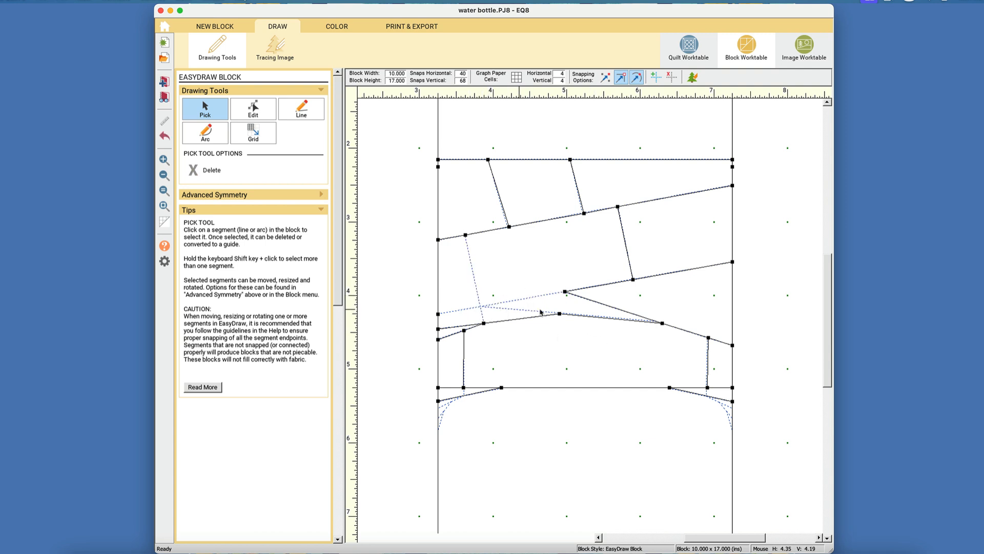
Step: Delete the rest of the band's lower slanted line, its right dividing line, and the diagonal and arch segments below
{"action": "left_click", "coordinate": [585, 298]}
{"action": "key", "text": "Delete"}
{"action": "left_click", "coordinate": [601, 281]}
{"action": "key", "text": "Delete"}
{"action": "left_click", "coordinate": [629, 257]}
{"action": "key", "text": "Delete"}
{"action": "left_click", "coordinate": [667, 274]}
{"action": "key", "text": "Delete"}
{"action": "left_click", "coordinate": [610, 320]}
{"action": "key", "text": "Delete"}
Step: Delete the remaining arch segments and both vertical sides of the collar, and check that area in the block preview
{"action": "left_click", "coordinate": [519, 320]}
{"action": "key", "text": "Delete"}
{"action": "left_click", "coordinate": [460, 327]}
{"action": "key", "text": "Delete"}
{"action": "left_click", "coordinate": [464, 345]}
{"action": "key", "text": "Delete"}
{"action": "left_click", "coordinate": [453, 335]}
{"action": "key", "text": "Delete"}
{"action": "left_click", "coordinate": [472, 328]}
{"action": "key", "text": "Delete"}
{"action": "left_click", "coordinate": [708, 361]}
{"action": "key", "text": "Delete"}
{"action": "left_click", "coordinate": [685, 331]}
{"action": "key", "text": "Delete"}
{"action": "left_click", "coordinate": [718, 342]}
{"action": "key", "text": "Delete"}
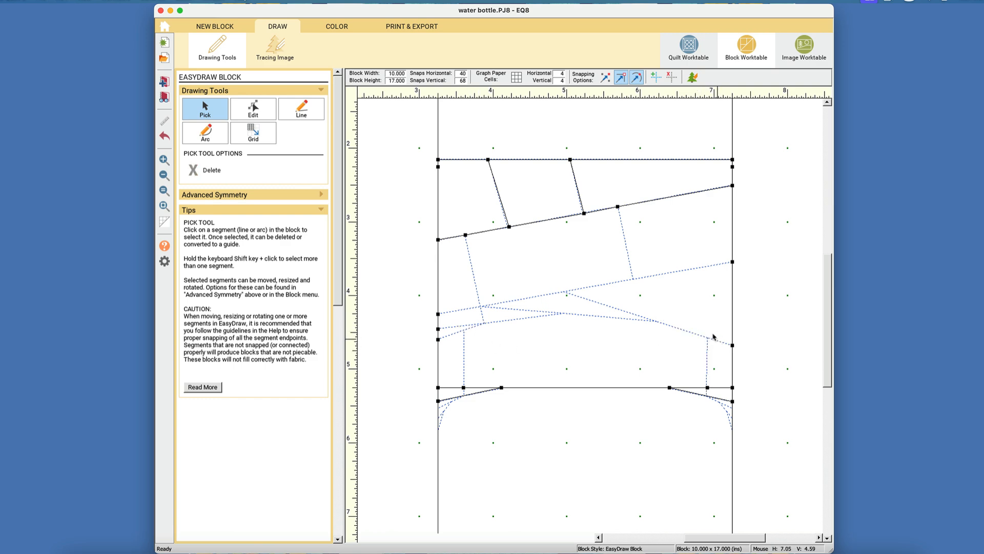
{"action": "left_click", "coordinate": [345, 31]}
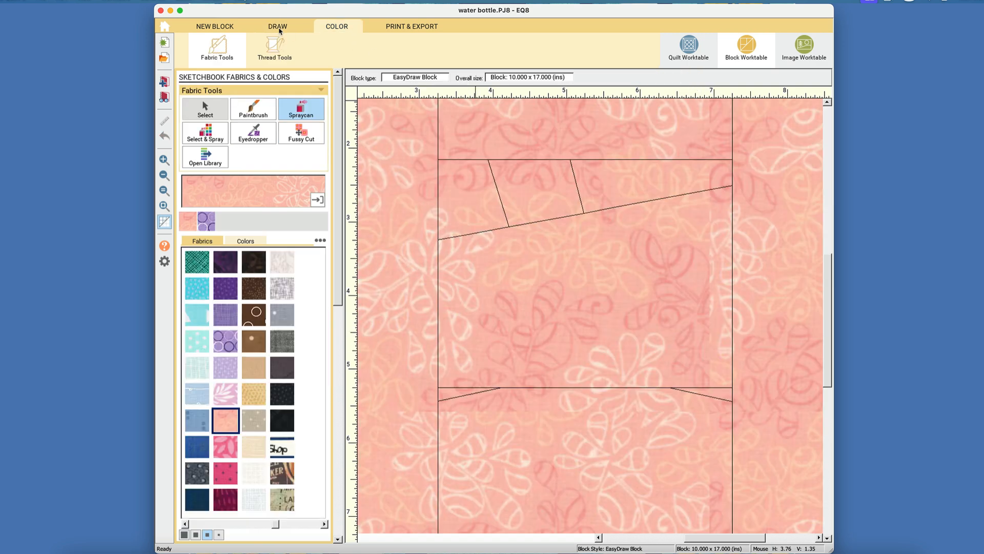
{"action": "left_click", "coordinate": [279, 30]}
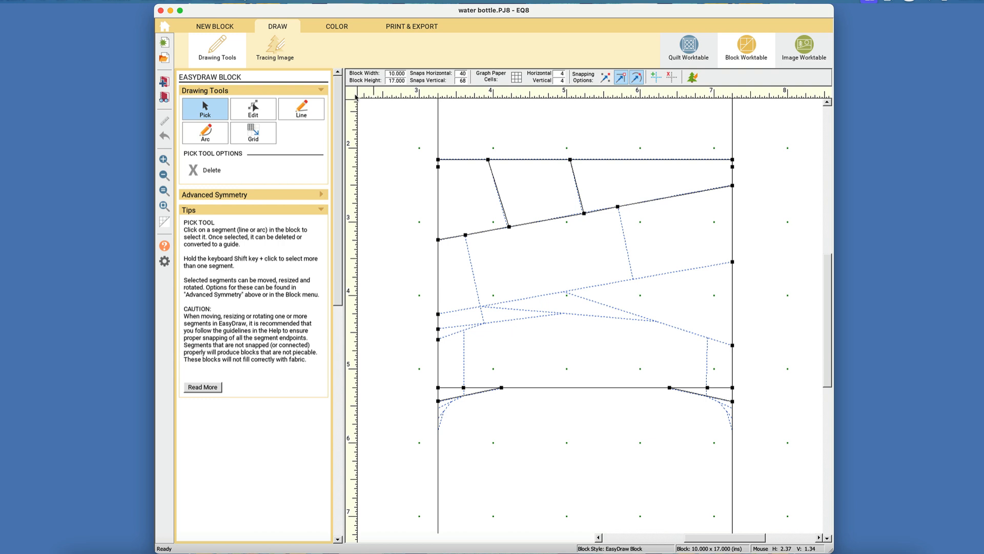
Step: Redraw the middle band's lower slanted line across the bottle and add a second full-width slanted line just below it
{"action": "left_click", "coordinate": [312, 108]}
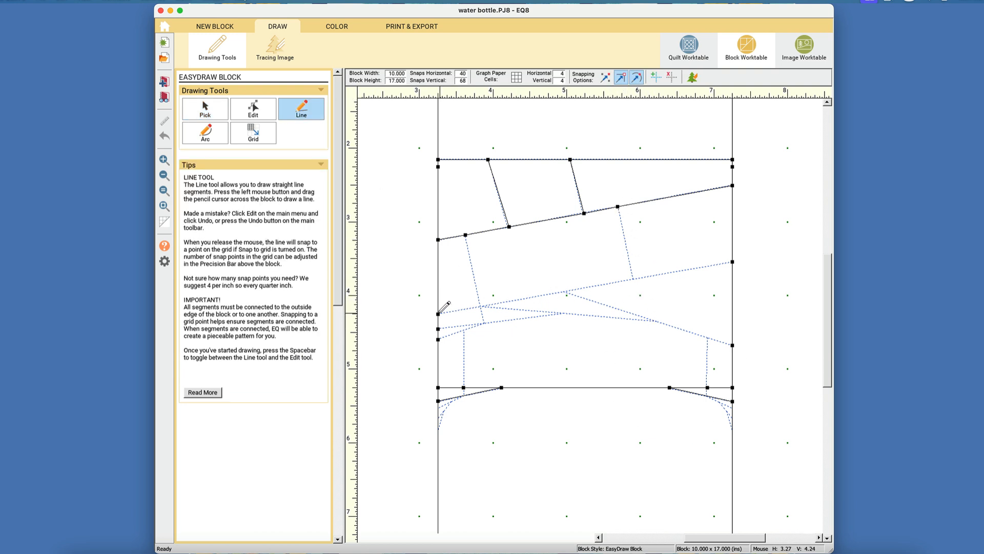
{"action": "left_click_drag", "start_coordinate": [440, 312], "coordinate": [732, 262]}
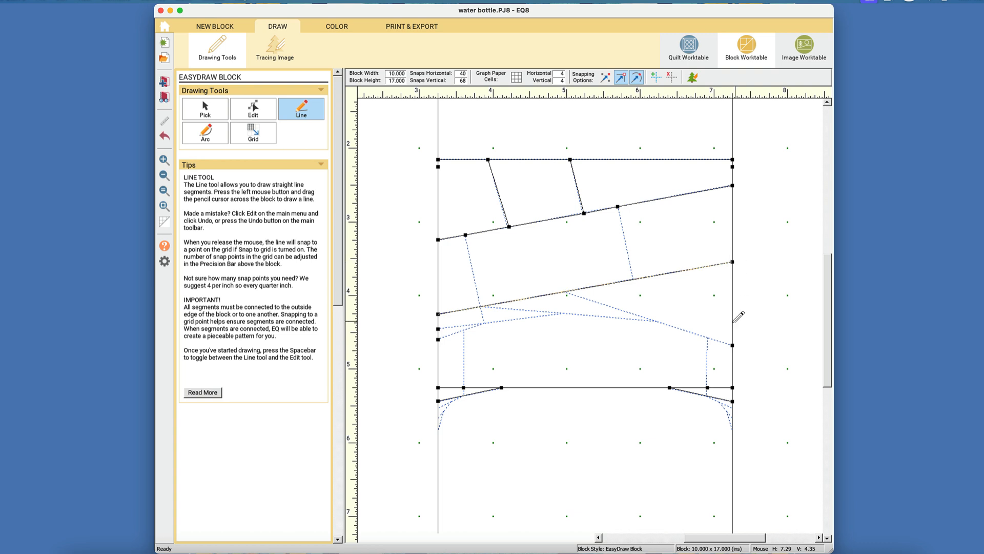
{"action": "left_click_drag", "start_coordinate": [440, 328], "coordinate": [732, 291]}
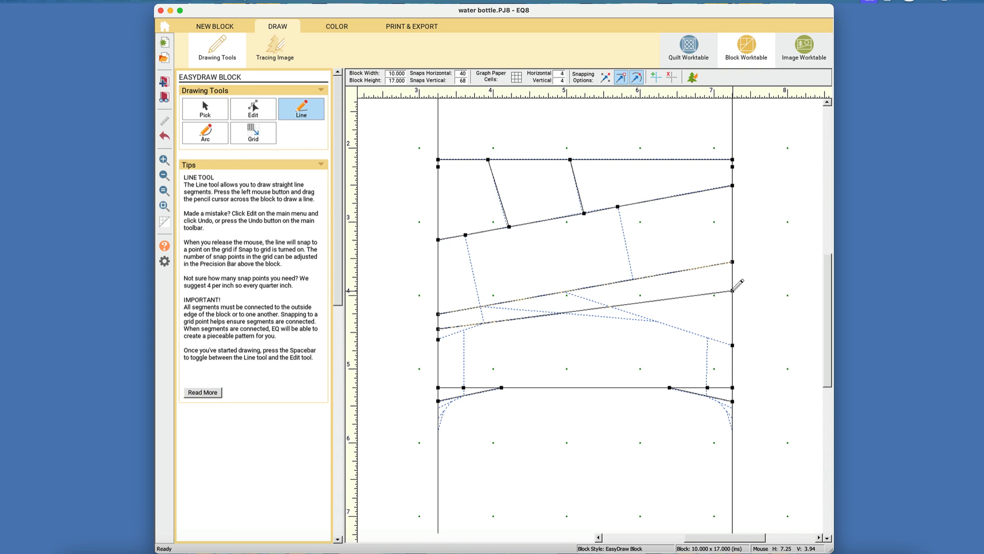
{"action": "left_click_drag", "start_coordinate": [733, 291], "coordinate": [732, 291]}
Step: Draw the arch's sloping segments and the collar's two vertical sides over their guides, and check the resulting patches
{"action": "left_click_drag", "start_coordinate": [438, 340], "coordinate": [484, 323]}
{"action": "mouse_move", "coordinate": [733, 345]}
{"action": "left_mouse_down"}
{"action": "mouse_move", "coordinate": [610, 307]}
{"action": "mouse_move", "coordinate": [653, 320]}
{"action": "left_mouse_up"}
{"action": "left_click_drag", "start_coordinate": [708, 386], "coordinate": [708, 338]}
{"action": "left_click_drag", "start_coordinate": [464, 387], "coordinate": [464, 332]}
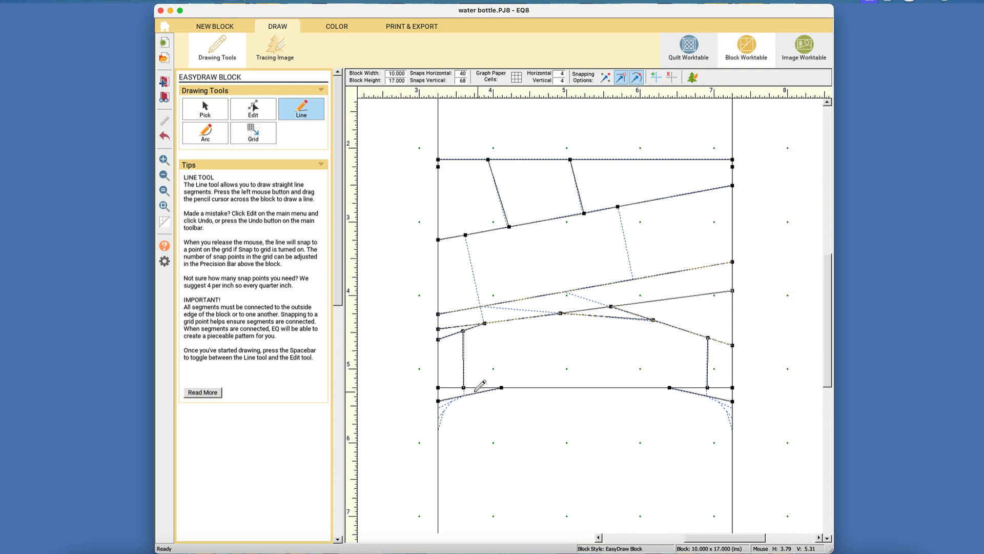
{"action": "left_click", "coordinate": [352, 28]}
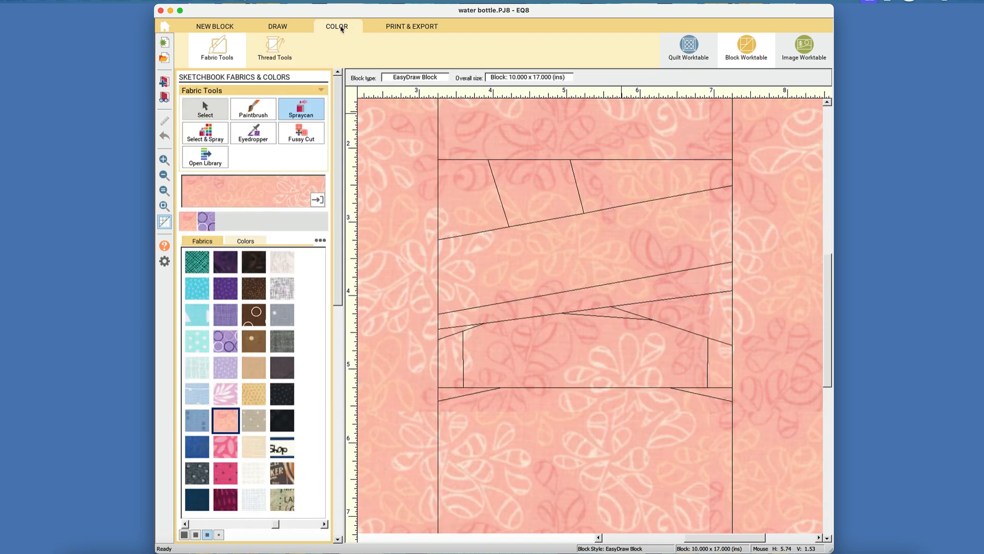
{"action": "left_click", "coordinate": [275, 29]}
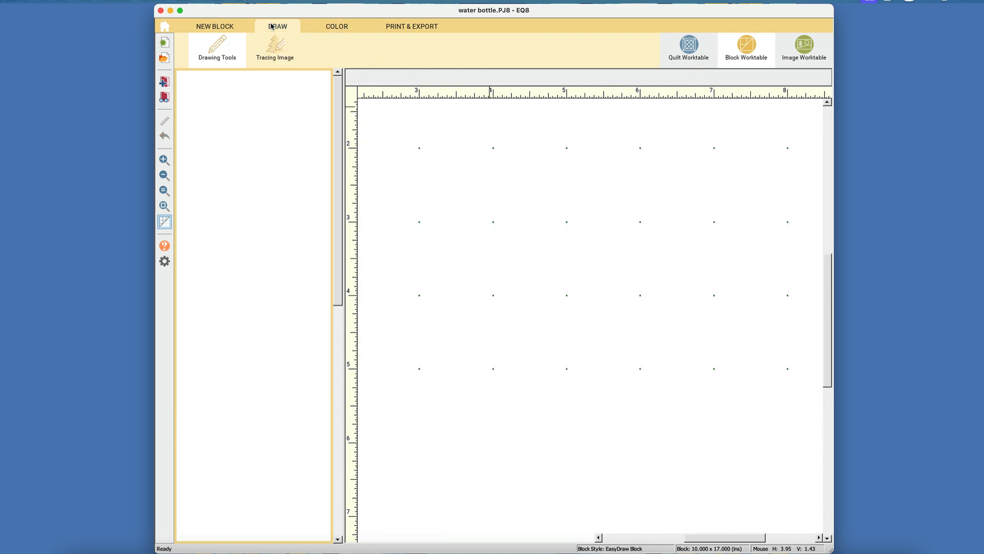
Step: Redraw the middle band's dividing lines and the crossing strap lines over their guides, and check the resulting patches
{"action": "mouse_move", "coordinate": [618, 207]}
{"action": "left_mouse_down"}
{"action": "mouse_move", "coordinate": [634, 278]}
{"action": "mouse_move", "coordinate": [520, 309]}
{"action": "mouse_move", "coordinate": [480, 307]}
{"action": "mouse_move", "coordinate": [483, 317]}
{"action": "mouse_move", "coordinate": [465, 235]}
{"action": "left_mouse_up"}
{"action": "left_click", "coordinate": [339, 29]}
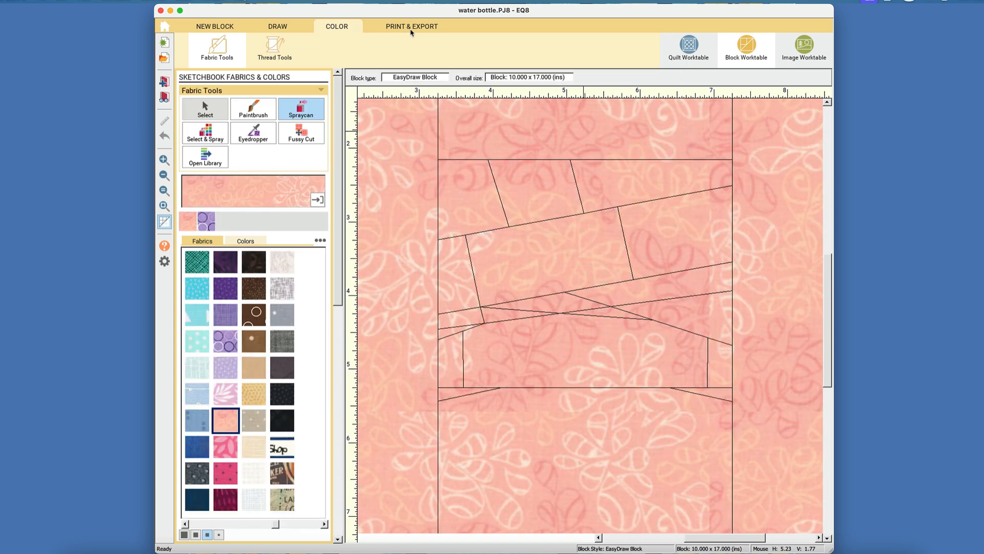
{"action": "left_click", "coordinate": [411, 30]}
{"action": "left_click", "coordinate": [278, 27]}
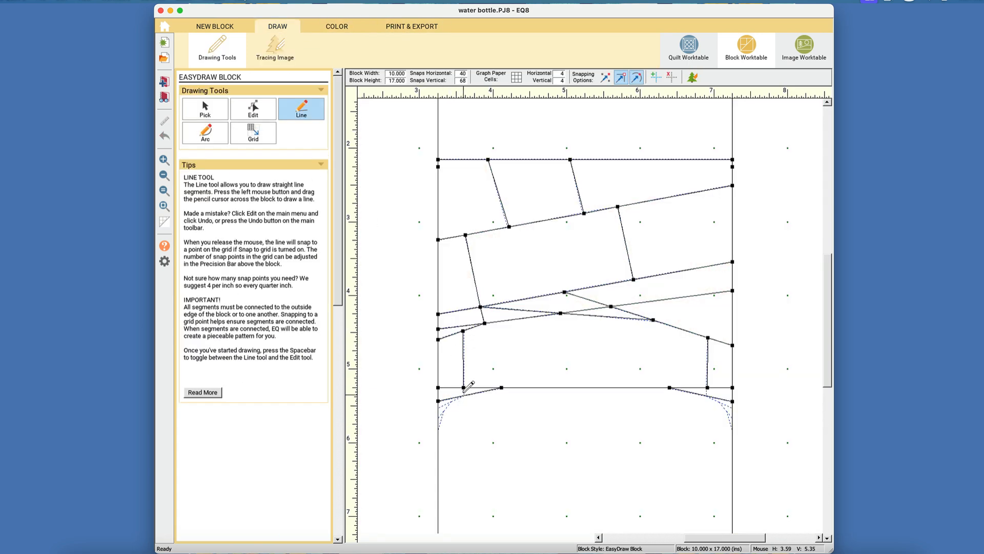
Step: Extend both vertical collar sides down past the sloping shoulder lines and check that they divide the shoulder pieces
{"action": "left_click_drag", "start_coordinate": [464, 388], "coordinate": [464, 466]}
{"action": "mouse_move", "coordinate": [708, 387]}
{"action": "left_mouse_down"}
{"action": "mouse_move", "coordinate": [705, 438]}
{"action": "mouse_move", "coordinate": [707, 395]}
{"action": "left_mouse_up"}
{"action": "left_click_drag", "start_coordinate": [707, 395], "coordinate": [708, 506]}
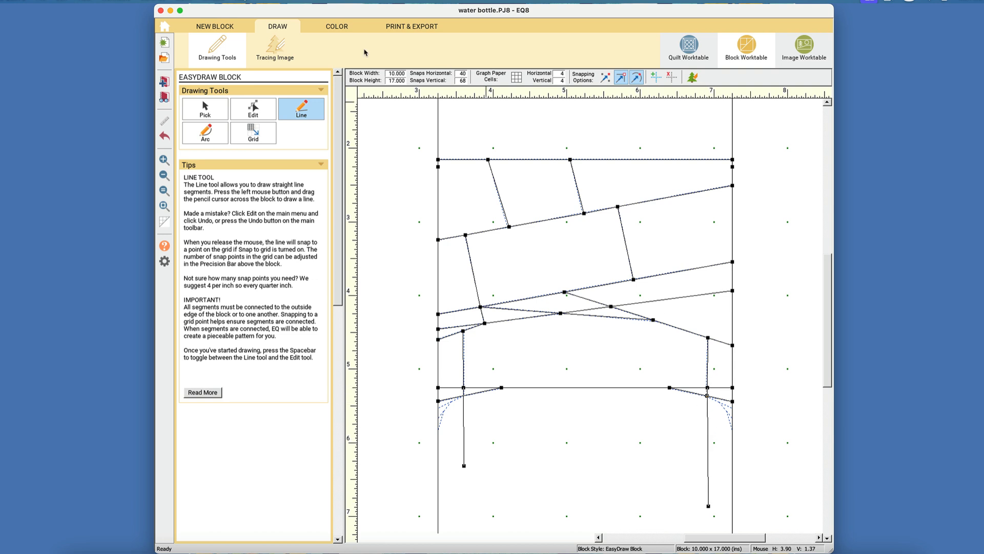
{"action": "left_click", "coordinate": [336, 29]}
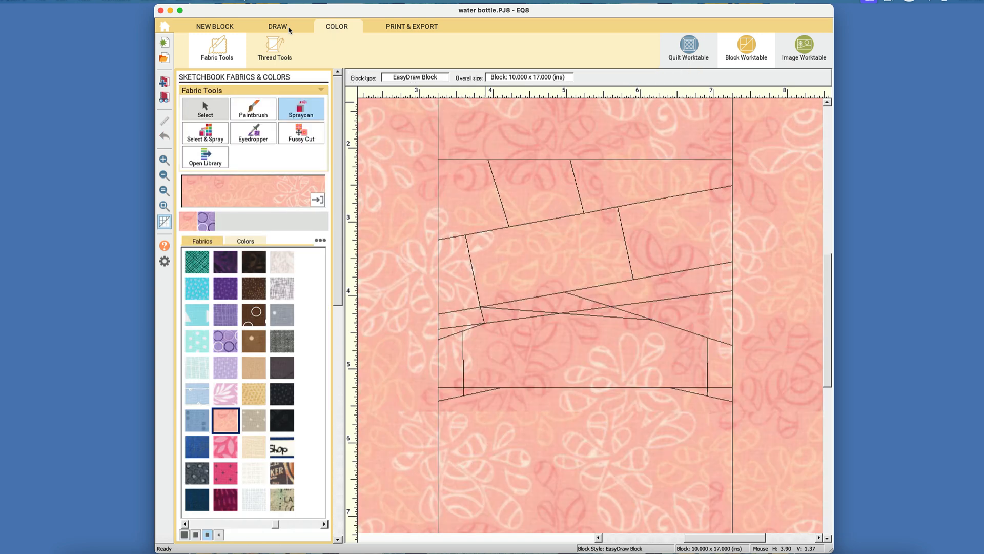
{"action": "left_click", "coordinate": [287, 29]}
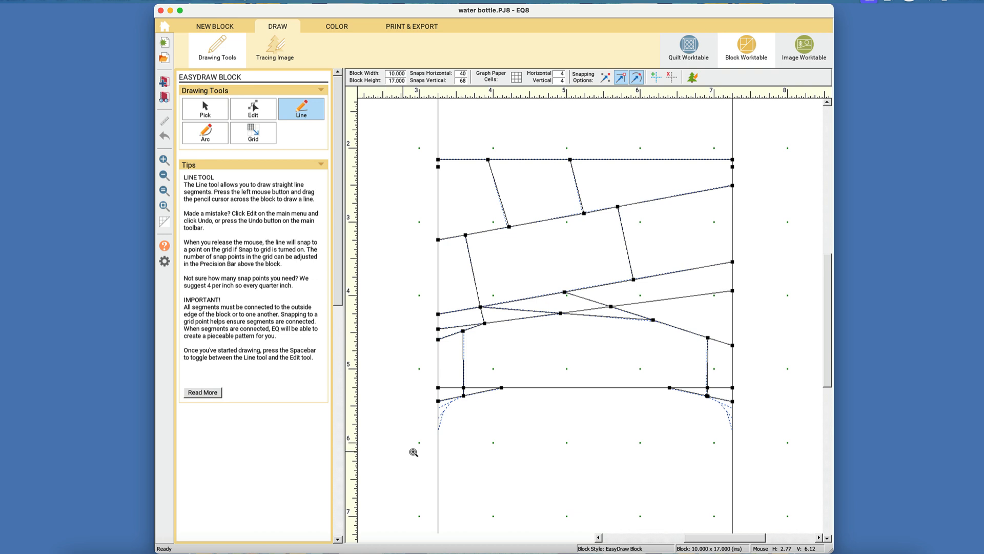
Step: Draw three connected segments over the bottle's left shoulder curve guides, each ending at the bottle's side
{"action": "left_click_drag", "start_coordinate": [404, 454], "coordinate": [504, 386]}
{"action": "left_click_drag", "start_coordinate": [640, 206], "coordinate": [519, 267]}
{"action": "left_click_drag", "start_coordinate": [585, 235], "coordinate": [519, 314]}
{"action": "left_click_drag", "start_coordinate": [550, 279], "coordinate": [520, 375]}
{"action": "left_click_drag", "start_coordinate": [697, 540], "coordinate": [742, 542]}
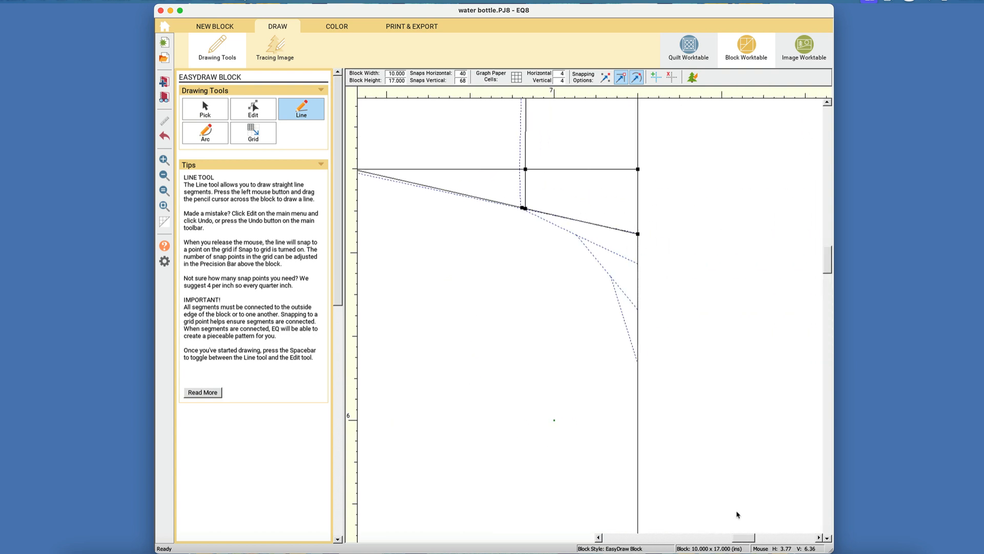
Step: Draw three connected segments over the bottle's right shoulder curve guides and check the whole block's patches
{"action": "left_click_drag", "start_coordinate": [526, 208], "coordinate": [637, 265]}
{"action": "left_click_drag", "start_coordinate": [575, 233], "coordinate": [638, 310]}
{"action": "left_click_drag", "start_coordinate": [613, 279], "coordinate": [638, 361]}
{"action": "left_click", "coordinate": [333, 29]}
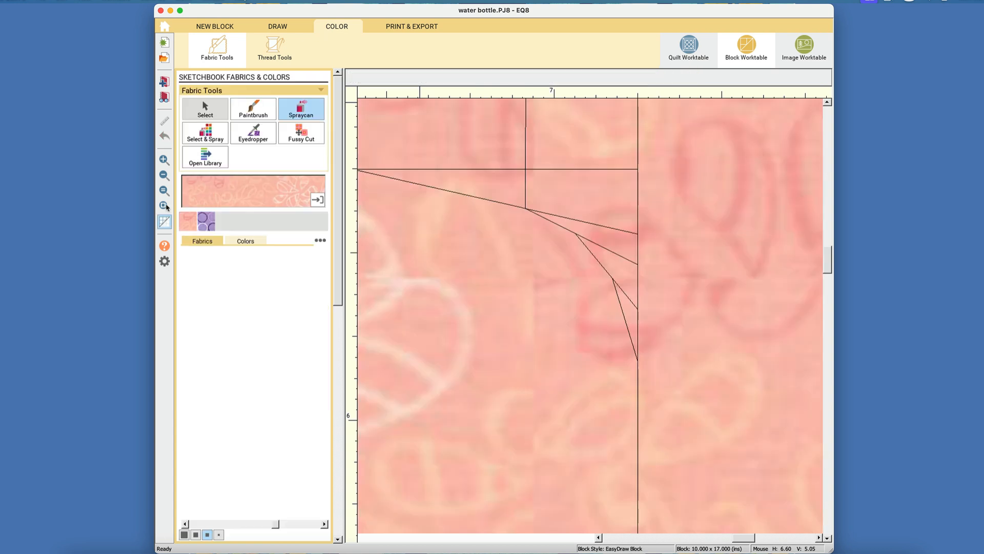
{"action": "left_click", "coordinate": [165, 206]}
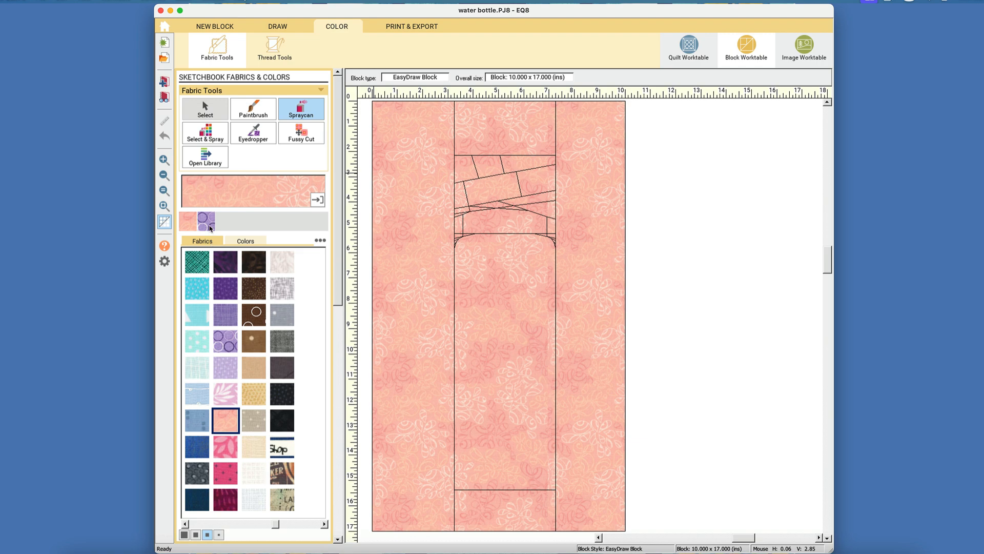
Step: Undo the all-over fill with the vintage hotel-label fabric and paint only the bottle body with it, using Paintbrush
{"action": "left_click", "coordinate": [282, 472]}
{"action": "left_click", "coordinate": [493, 353]}
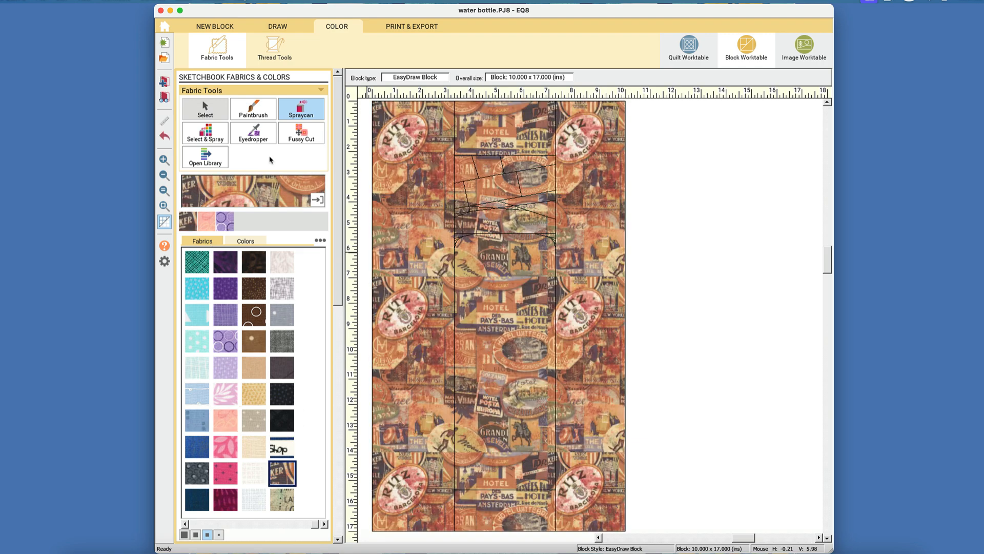
{"action": "left_click", "coordinate": [262, 109]}
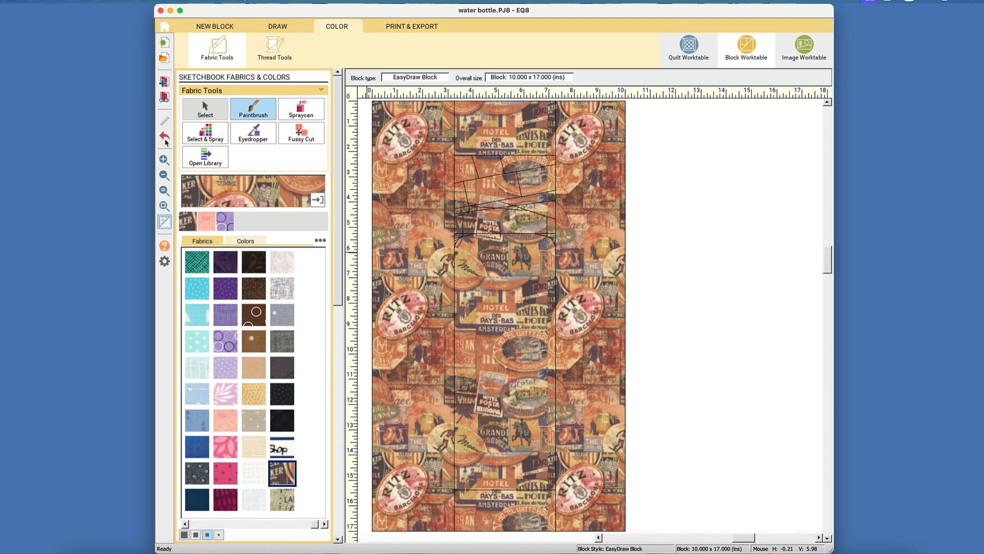
{"action": "left_click", "coordinate": [164, 137]}
{"action": "left_click", "coordinate": [541, 399]}
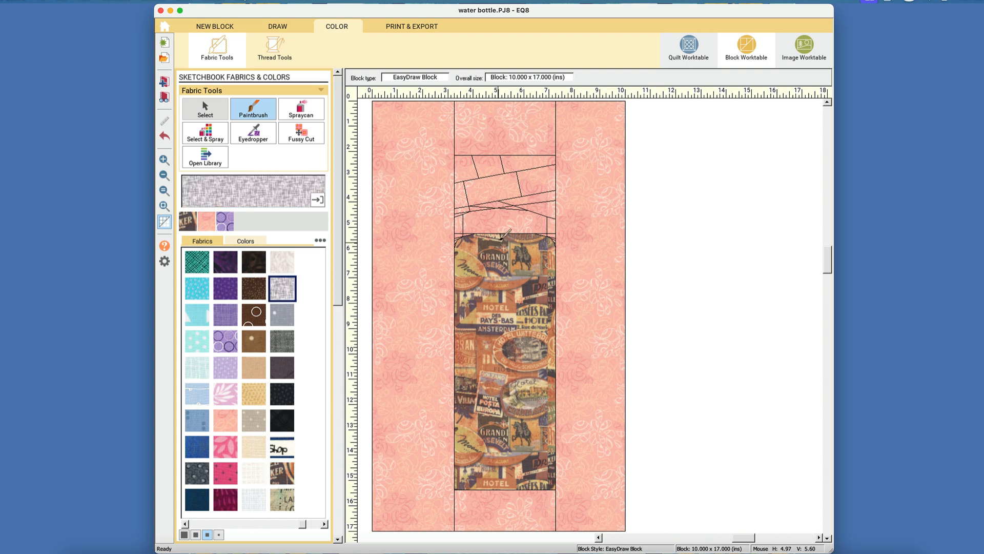
Step: Paint the collar and the central patches of the cap's top and middle bands with the off-white fabric
{"action": "left_click", "coordinate": [282, 262]}
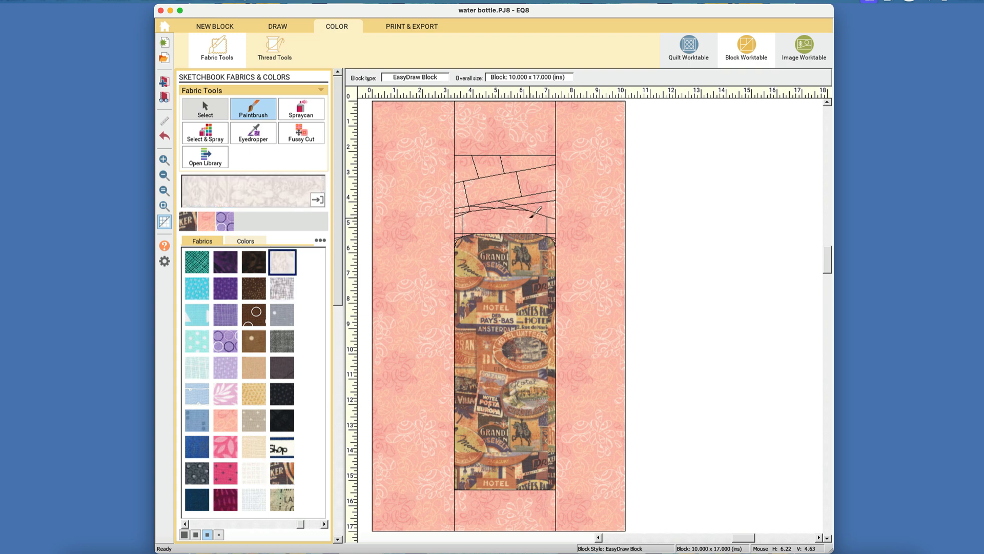
{"action": "left_click", "coordinate": [531, 216]}
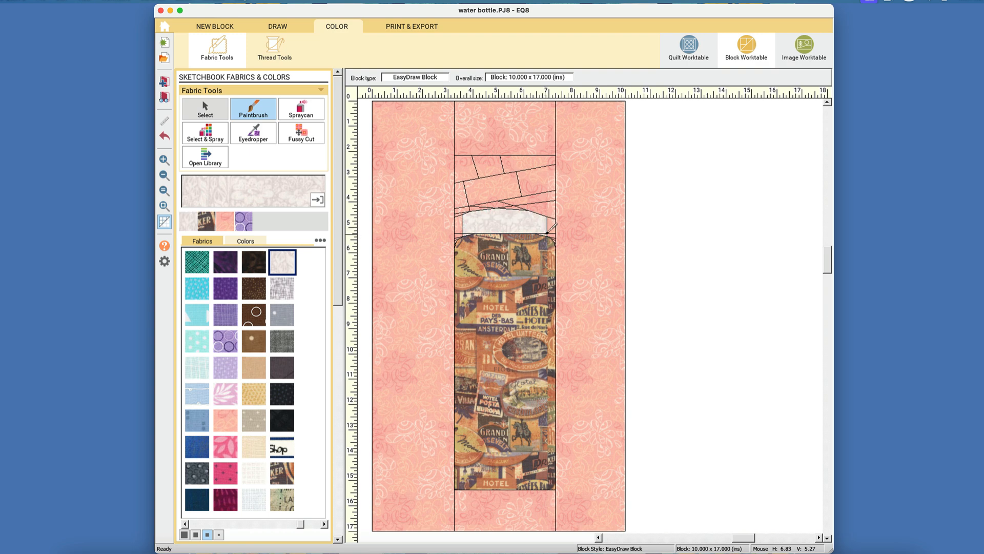
{"action": "left_click", "coordinate": [491, 172]}
{"action": "left_click", "coordinate": [493, 185]}
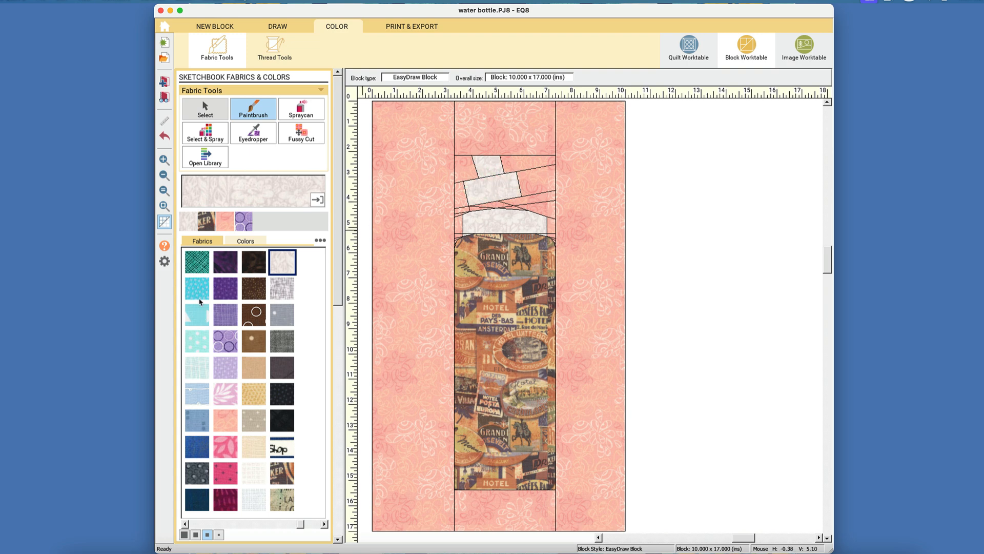
Step: Paint the patches between the cap's middle band and the collar with the bright turquoise fabric
{"action": "left_click", "coordinate": [203, 297]}
{"action": "left_click", "coordinate": [490, 206]}
{"action": "left_click", "coordinate": [539, 201]}
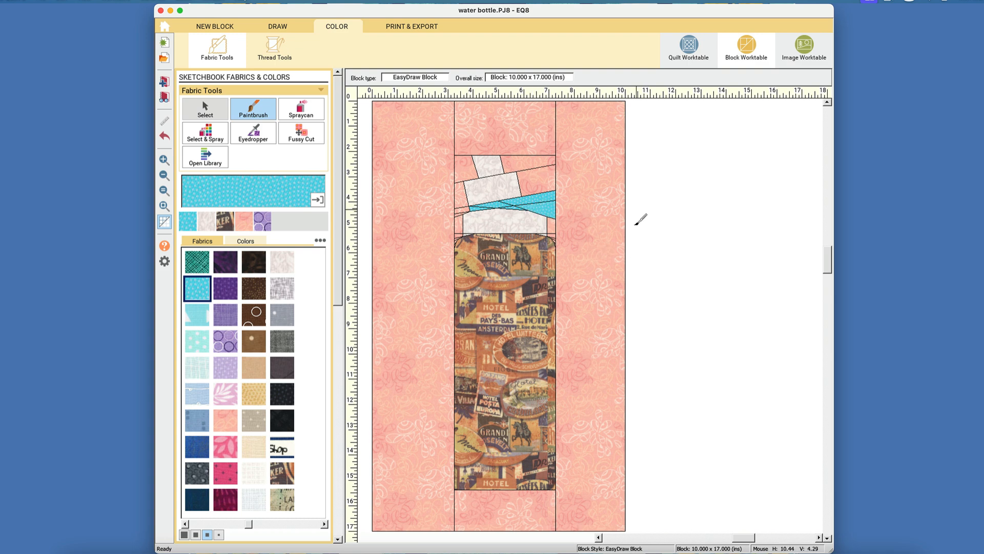
Step: Select the segments forming the bottle's left shoulder curve in the drawing and copy them
{"action": "left_click", "coordinate": [283, 26]}
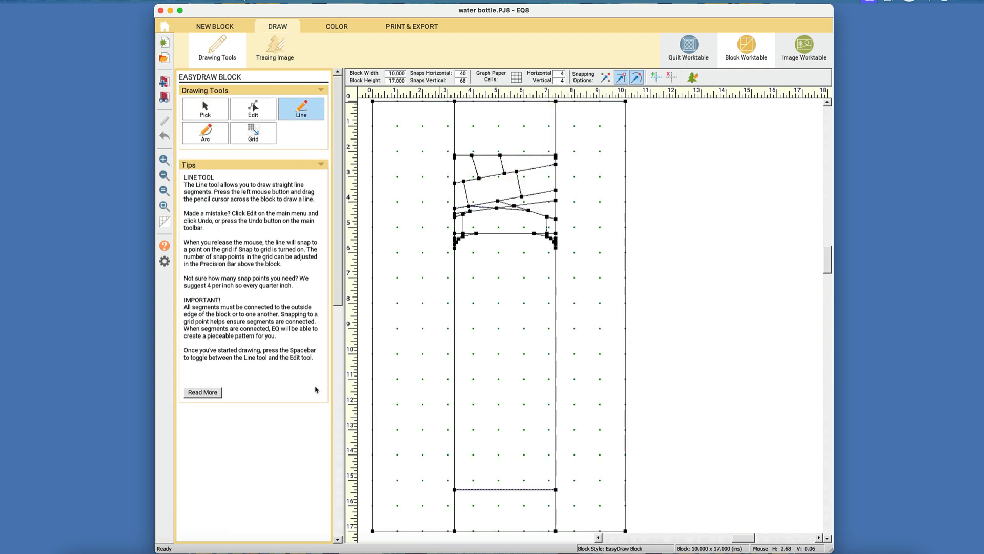
{"action": "left_click_drag", "start_coordinate": [420, 438], "coordinate": [603, 516]}
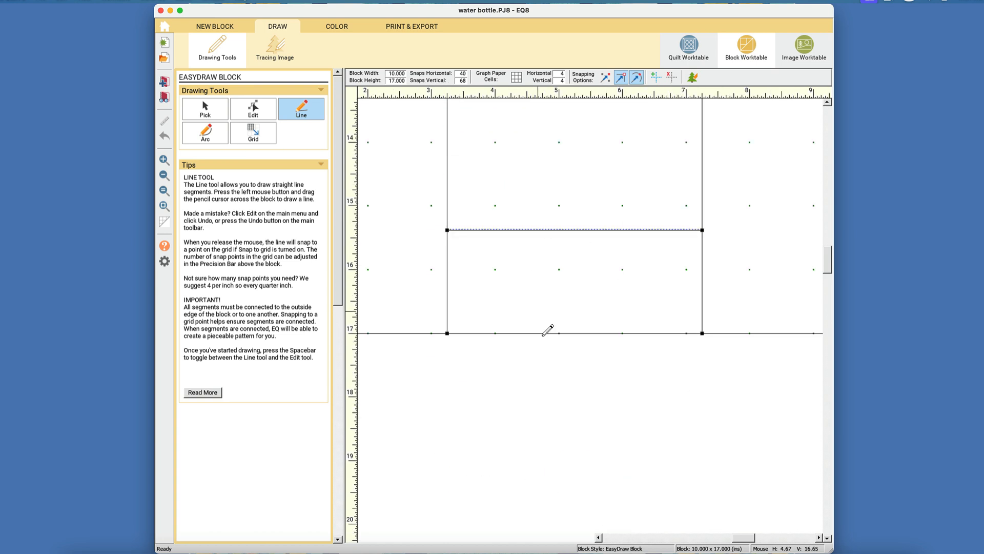
{"action": "scroll", "coordinate": [548, 333], "scroll_direction": "up", "scroll_amount": 3}
{"action": "scroll", "coordinate": [657, 364], "scroll_direction": "up", "scroll_amount": 3}
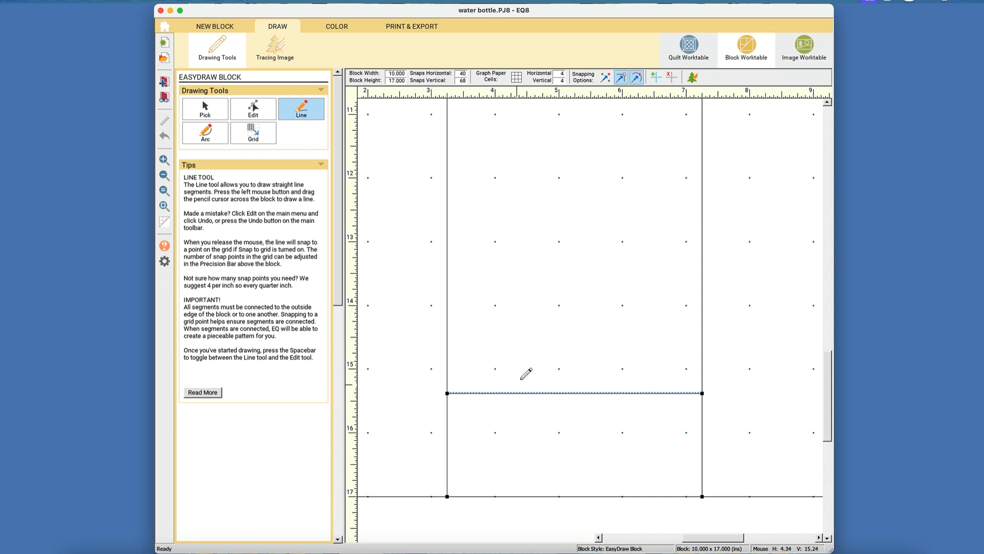
{"action": "scroll", "coordinate": [519, 378], "scroll_direction": "up", "scroll_amount": 15}
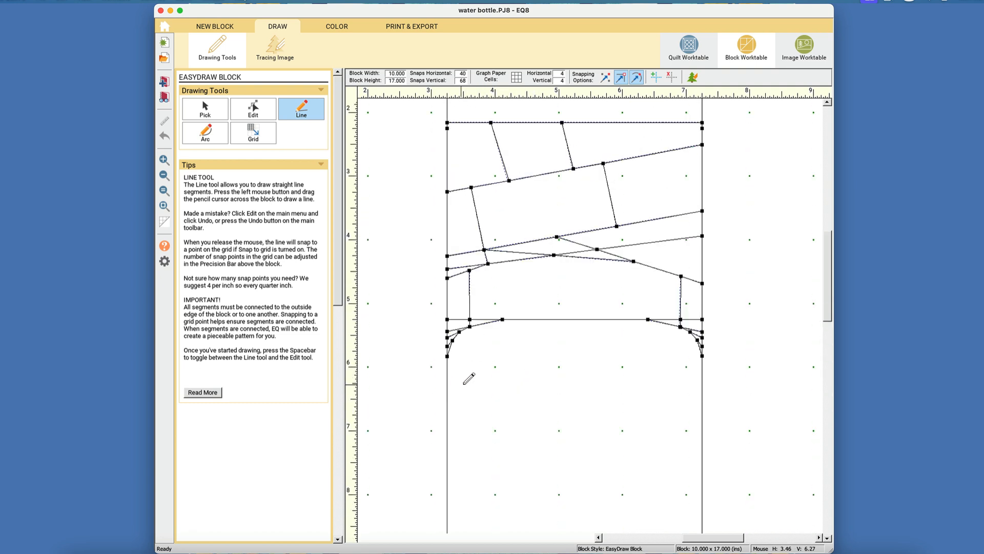
{"action": "scroll", "coordinate": [468, 379], "scroll_direction": "down", "scroll_amount": 4}
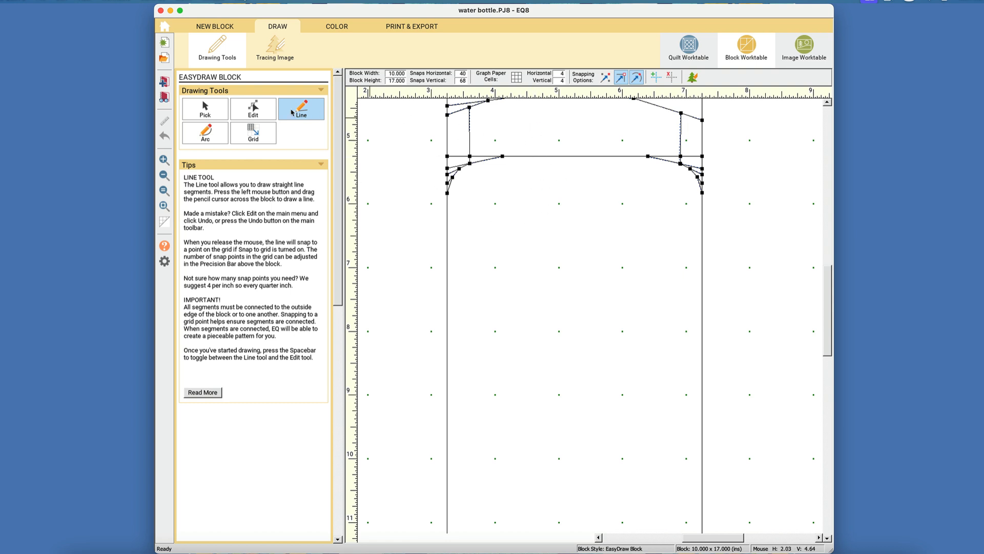
{"action": "left_click", "coordinate": [211, 110]}
{"action": "left_click_drag", "start_coordinate": [434, 213], "coordinate": [524, 149]}
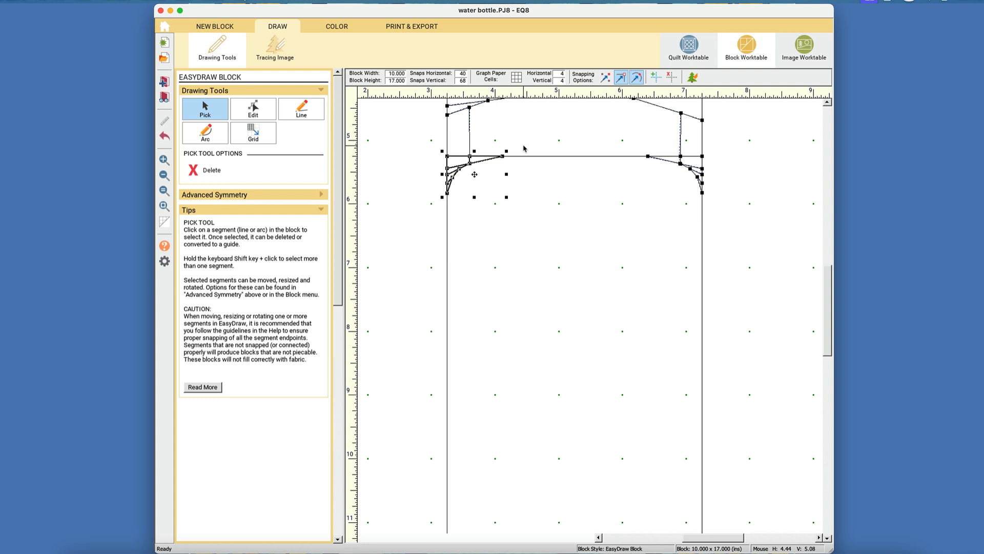
{"action": "right_click", "coordinate": [471, 175]}
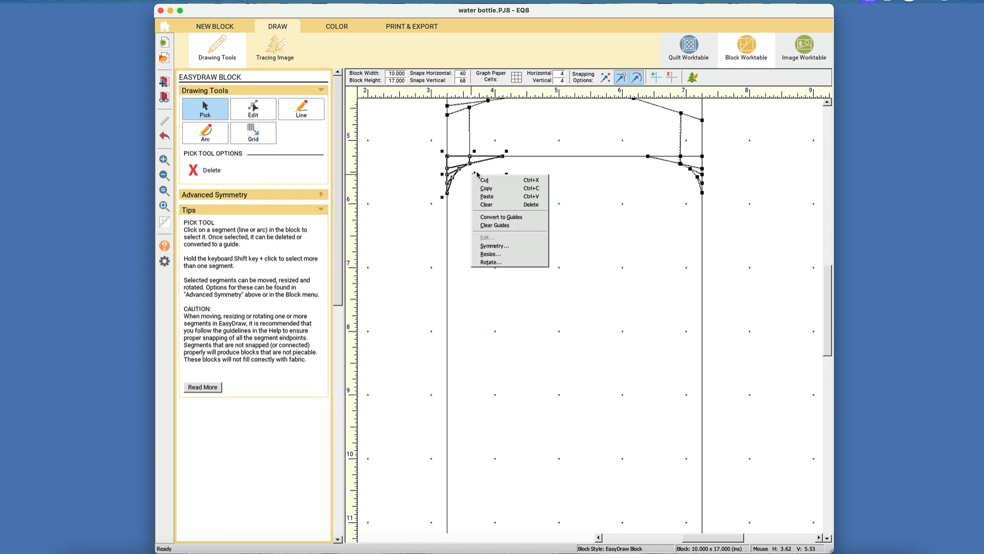
{"action": "left_click", "coordinate": [491, 190]}
{"action": "left_click", "coordinate": [564, 336]}
Step: Paste the copied shoulder segments and move them down inside the bottle, just above the left end of the base line
{"action": "scroll", "coordinate": [564, 336], "scroll_direction": "down", "scroll_amount": 10}
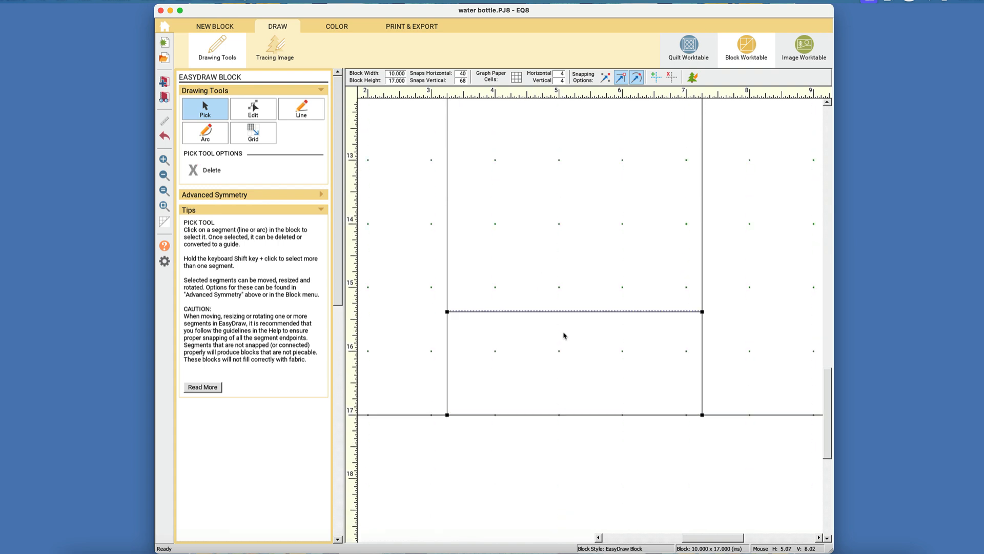
{"action": "right_click", "coordinate": [531, 257]}
{"action": "left_click", "coordinate": [559, 282]}
{"action": "scroll", "coordinate": [565, 335], "scroll_direction": "up", "scroll_amount": 9}
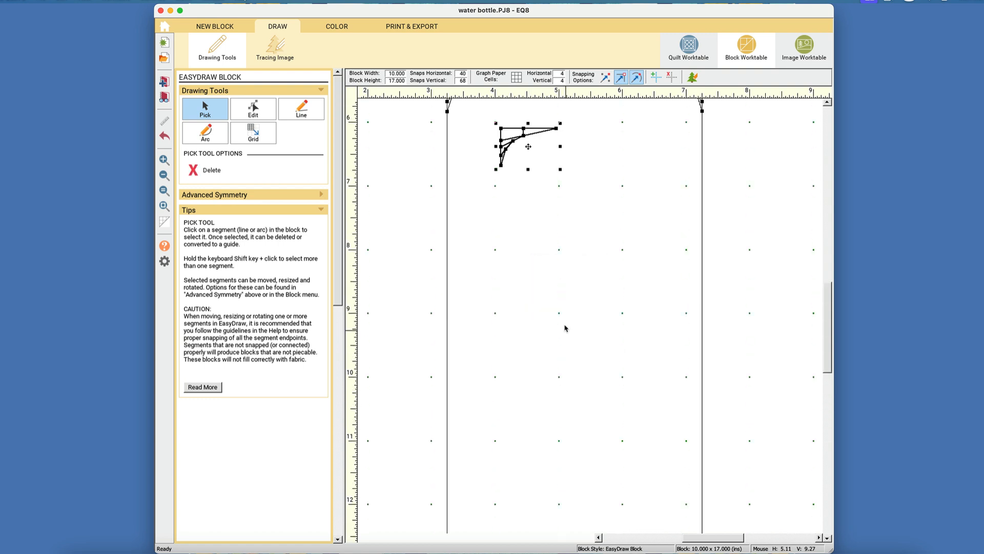
{"action": "left_click_drag", "start_coordinate": [532, 162], "coordinate": [538, 406]}
{"action": "scroll", "coordinate": [586, 384], "scroll_direction": "down", "scroll_amount": 2}
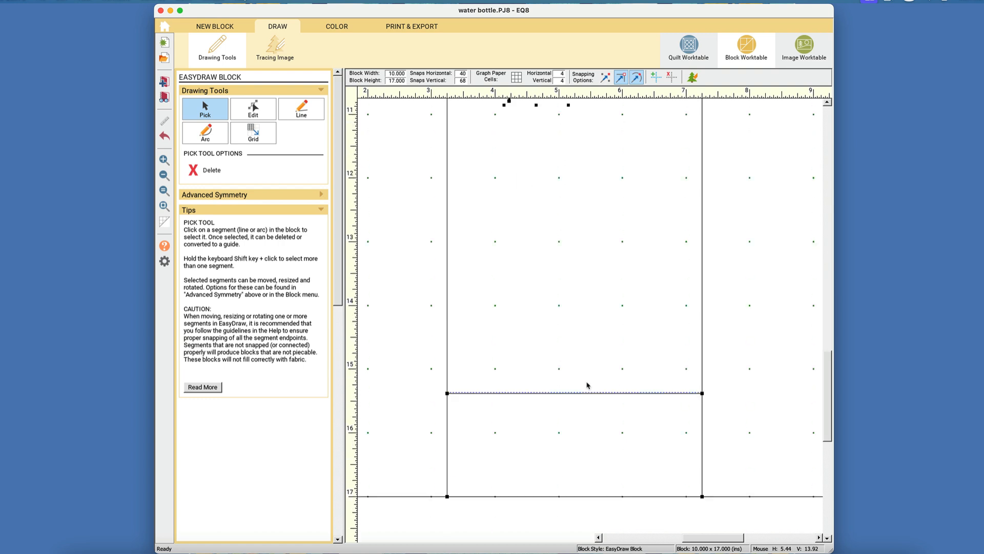
{"action": "scroll", "coordinate": [536, 328], "scroll_direction": "down", "scroll_amount": 6}
{"action": "scroll", "coordinate": [554, 308], "scroll_direction": "up", "scroll_amount": 2}
{"action": "left_click_drag", "start_coordinate": [532, 162], "coordinate": [495, 429]}
Step: Flip the pasted segments vertically and fit them into the bottle's bottom-left corner where the side and base lines meet
{"action": "right_click", "coordinate": [498, 431]}
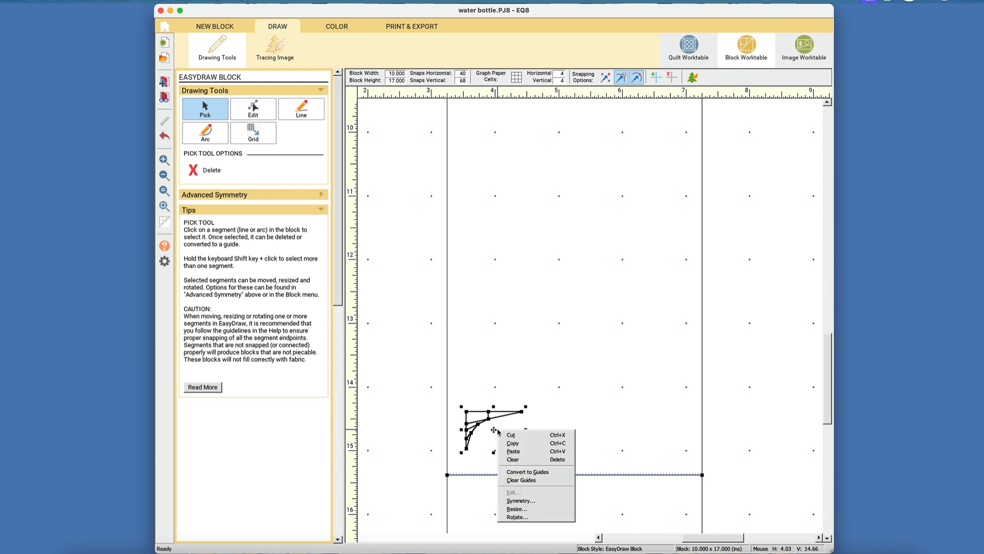
{"action": "left_click", "coordinate": [523, 502]}
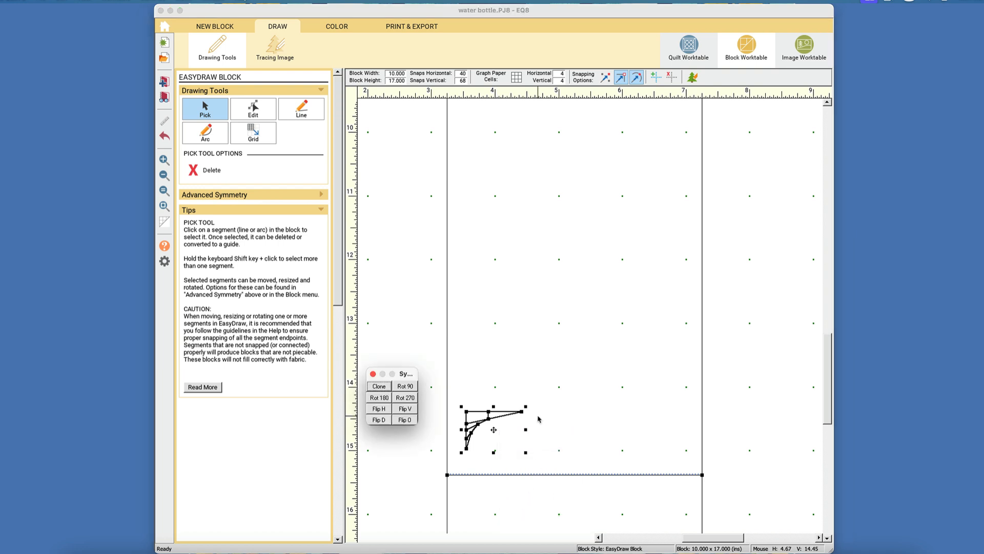
{"action": "left_click", "coordinate": [405, 409]}
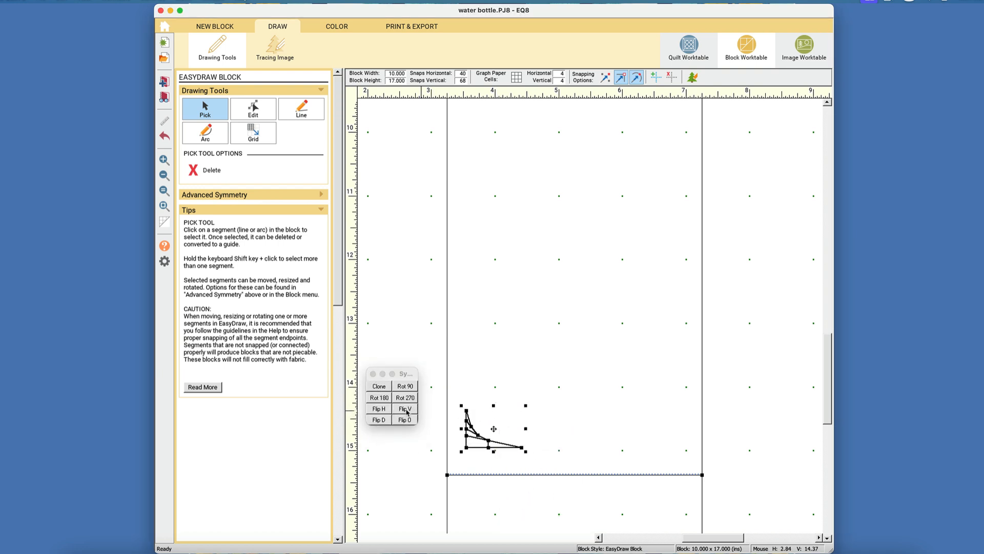
{"action": "left_click_drag", "start_coordinate": [494, 428], "coordinate": [474, 456]}
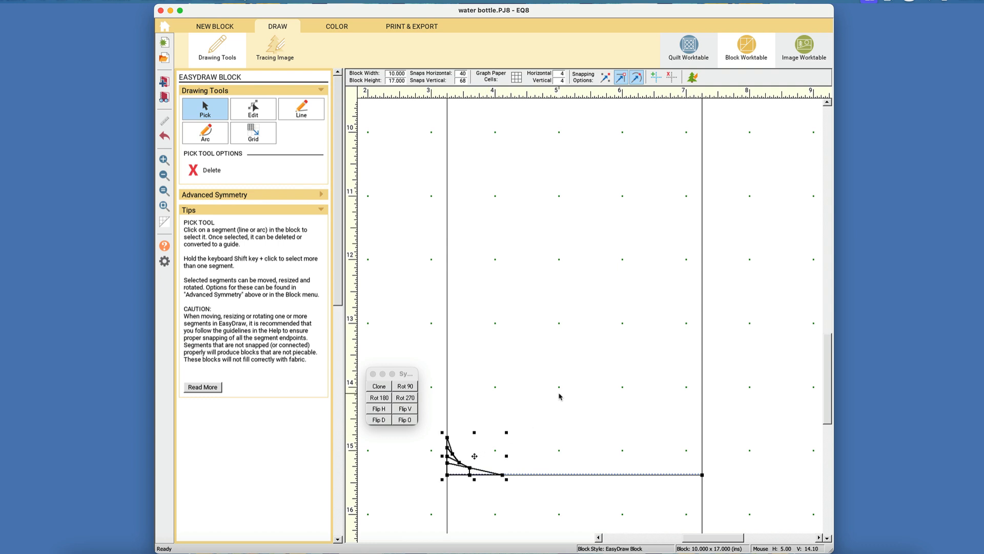
{"action": "left_click", "coordinate": [560, 396]}
Step: Check the coloring at the bottom-left corner and delete the extra short vertical segment between the copied curve and the base line
{"action": "left_click", "coordinate": [328, 27]}
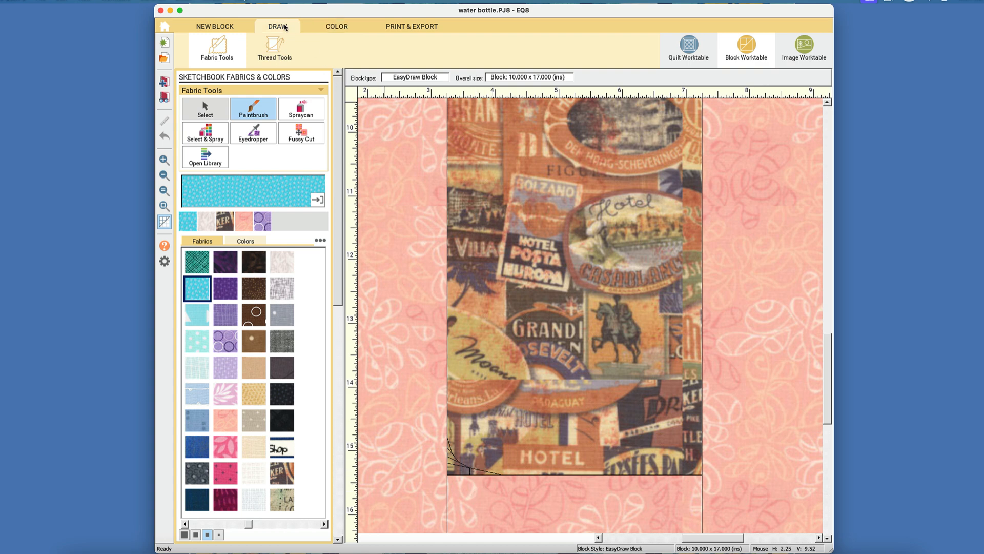
{"action": "left_click", "coordinate": [279, 27]}
{"action": "left_click", "coordinate": [164, 159]}
{"action": "left_click_drag", "start_coordinate": [421, 439], "coordinate": [534, 497]}
{"action": "left_click", "coordinate": [571, 239]}
{"action": "key", "text": "Delete"}
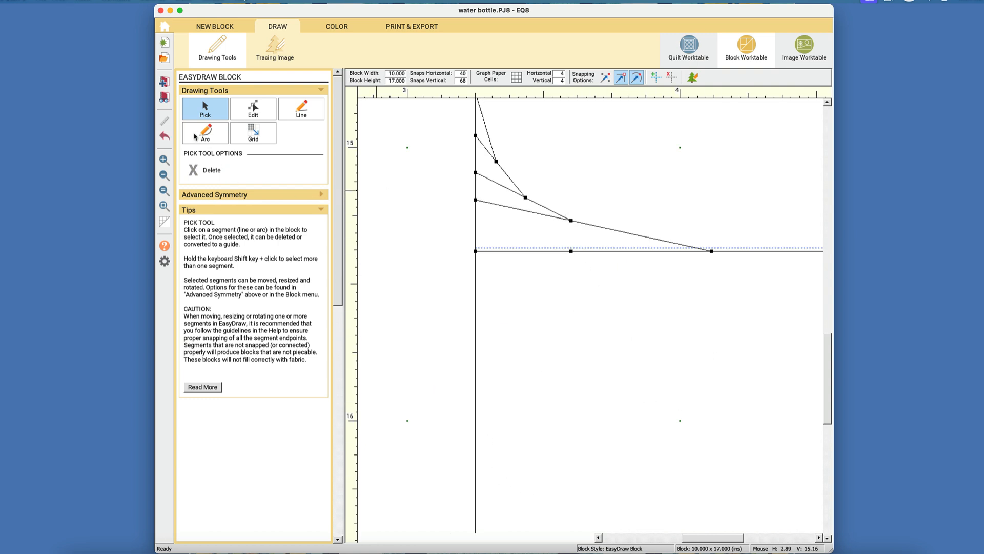
Step: Copy all the segments of the bottom-left corner curve and paste a duplicate
{"action": "left_click", "coordinate": [164, 205]}
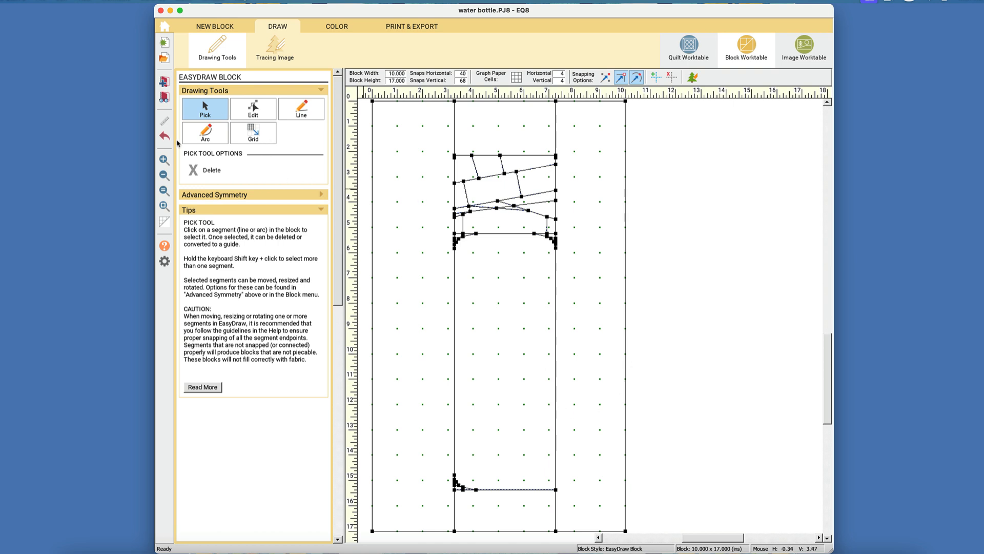
{"action": "left_click", "coordinate": [164, 160]}
{"action": "left_click_drag", "start_coordinate": [414, 437], "coordinate": [513, 523]}
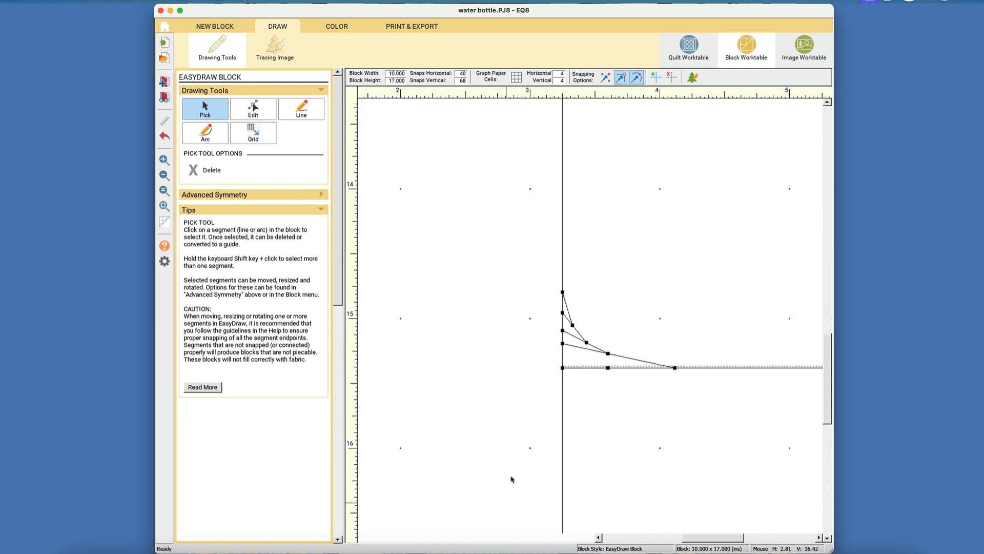
{"action": "left_click_drag", "start_coordinate": [547, 243], "coordinate": [693, 414]}
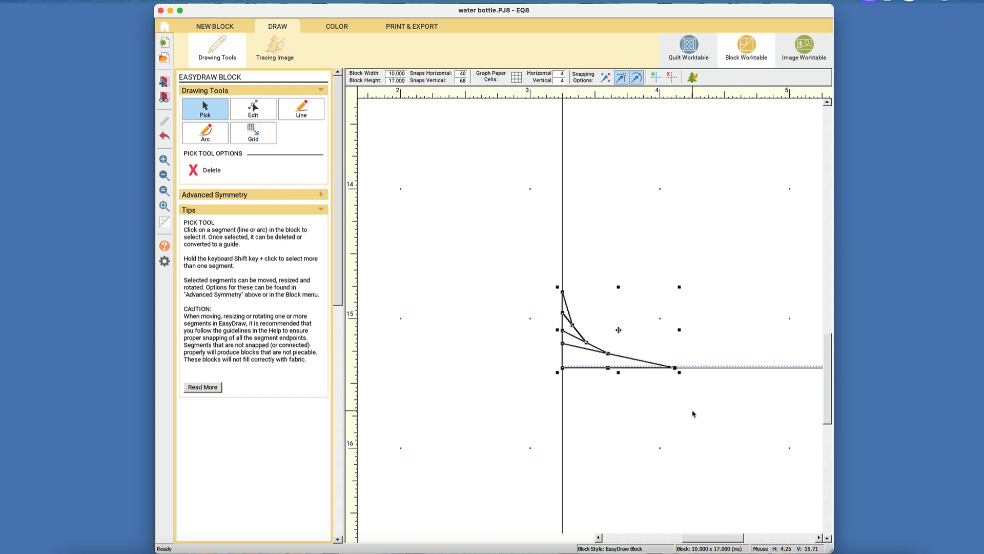
{"action": "key", "text": "super+c"}
{"action": "key", "text": "super+v"}
{"action": "scroll", "coordinate": [699, 539], "scroll_direction": "right", "scroll_amount": 5}
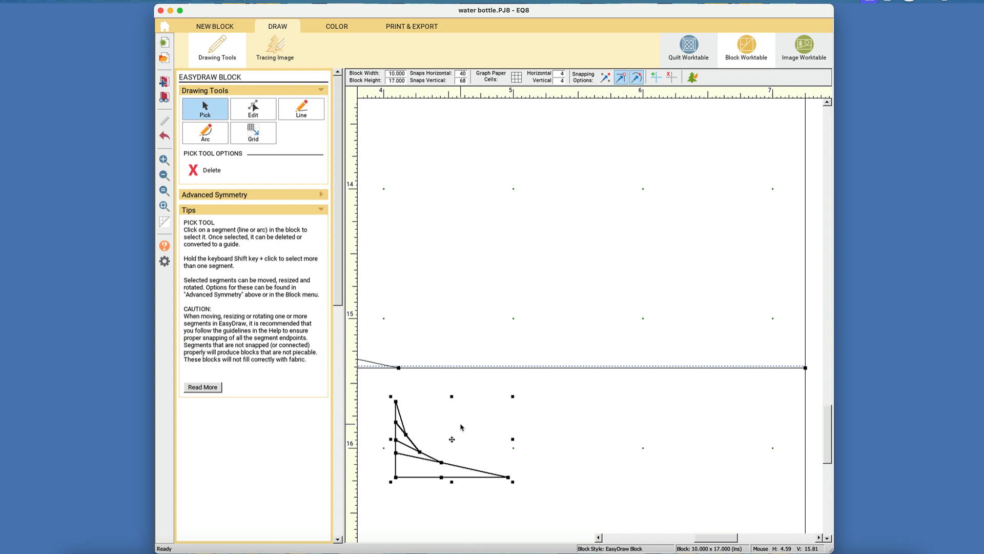
Step: Flip the duplicate horizontally and fit it into the bottle's bottom-right corner against the side and base lines
{"action": "right_click", "coordinate": [461, 426]}
{"action": "left_click", "coordinate": [482, 497]}
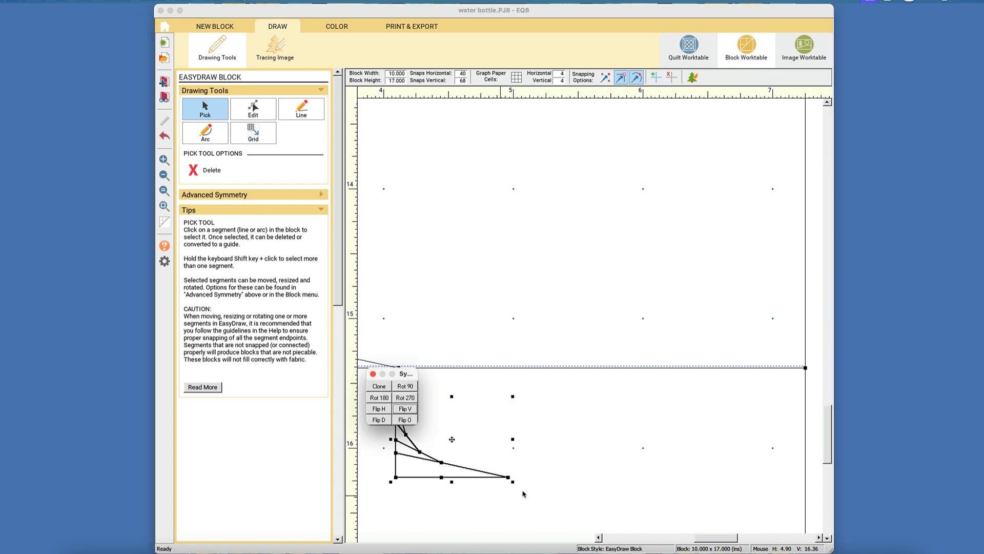
{"action": "left_click", "coordinate": [410, 409]}
{"action": "left_click_drag", "start_coordinate": [453, 439], "coordinate": [749, 330]}
{"action": "left_click", "coordinate": [718, 444]}
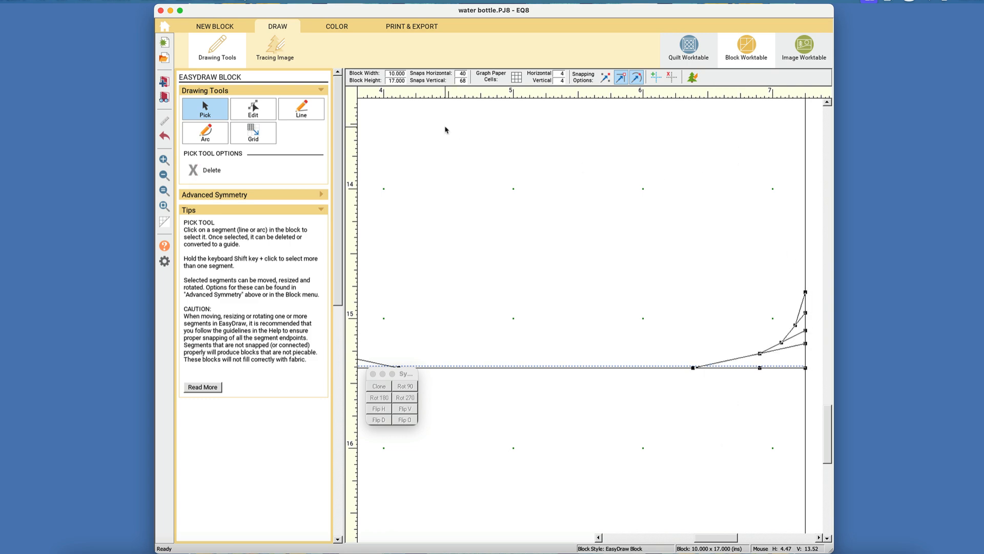
Step: Paint the small patches outside the bottle's bottom-left corner curve with the peach background fabric
{"action": "left_click", "coordinate": [348, 30]}
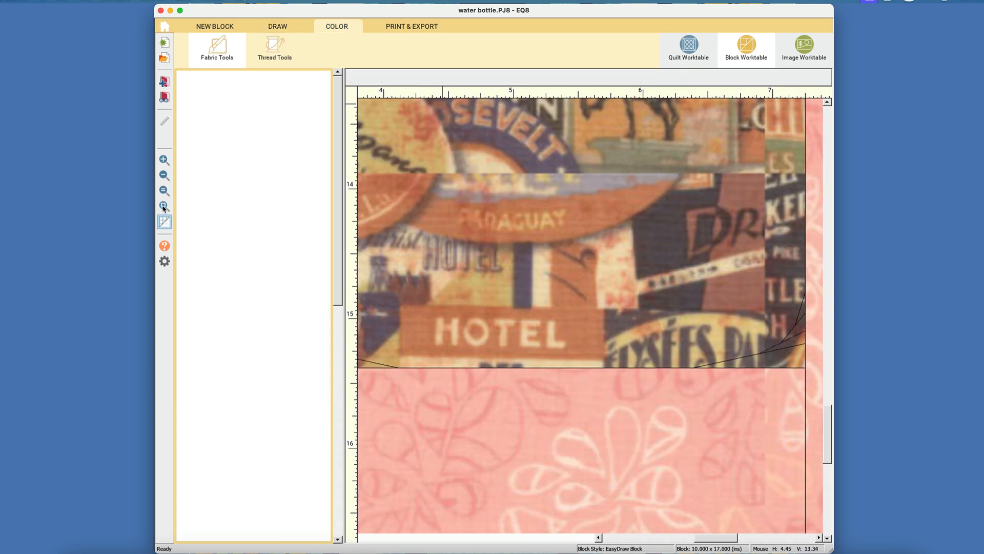
{"action": "left_click", "coordinate": [163, 207]}
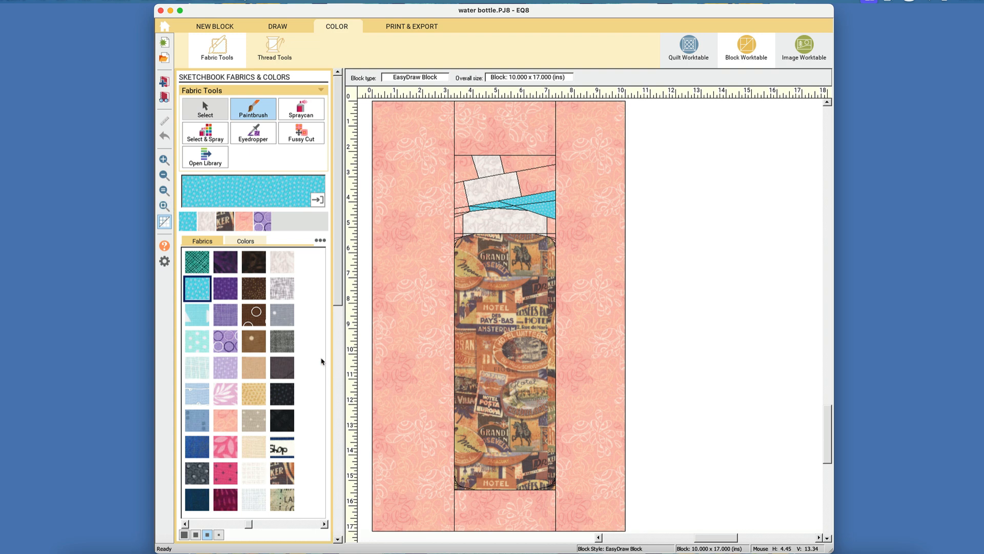
{"action": "left_click", "coordinate": [245, 221]}
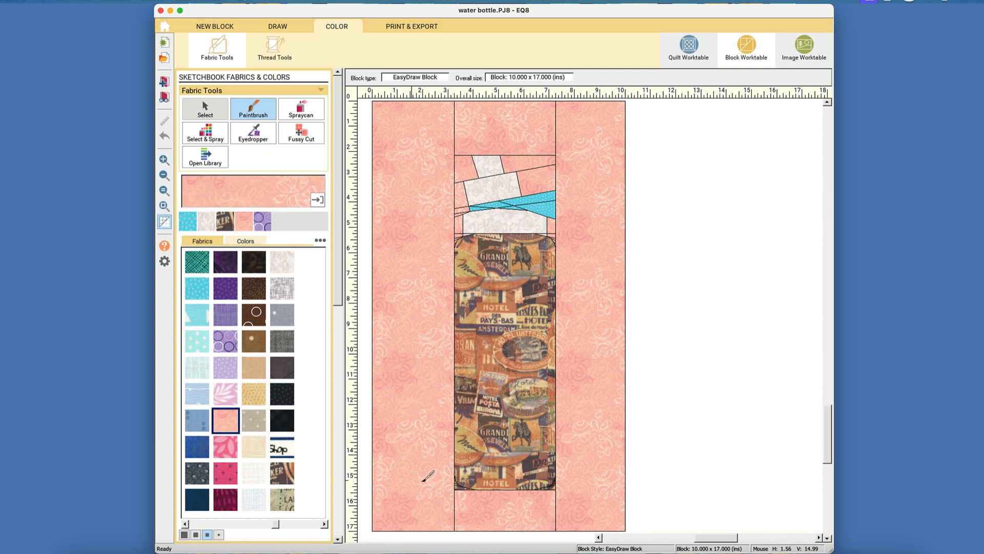
{"action": "left_click_drag", "start_coordinate": [431, 438], "coordinate": [470, 486]}
{"action": "left_click", "coordinate": [531, 352]}
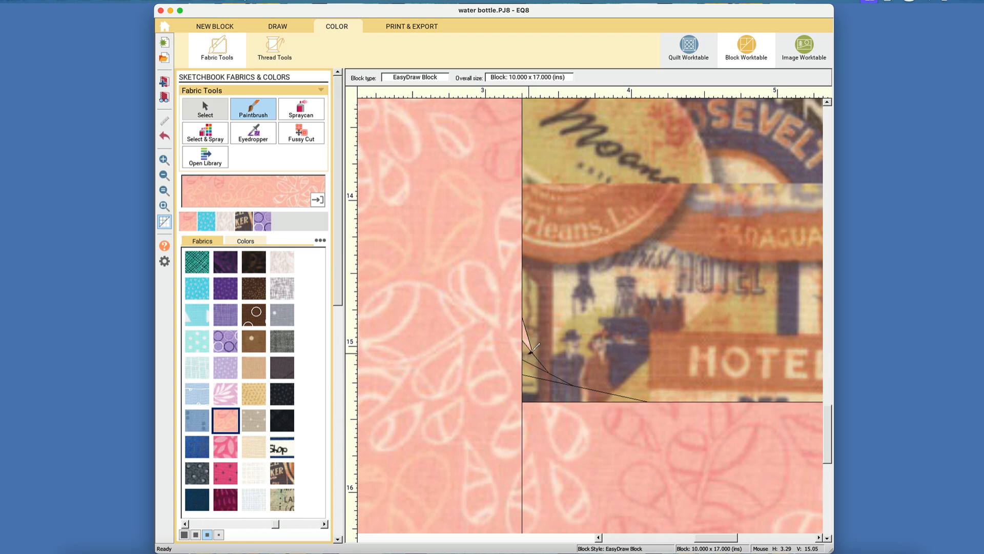
{"action": "left_click", "coordinate": [531, 356]}
{"action": "left_click", "coordinate": [534, 372]}
{"action": "left_click", "coordinate": [538, 383]}
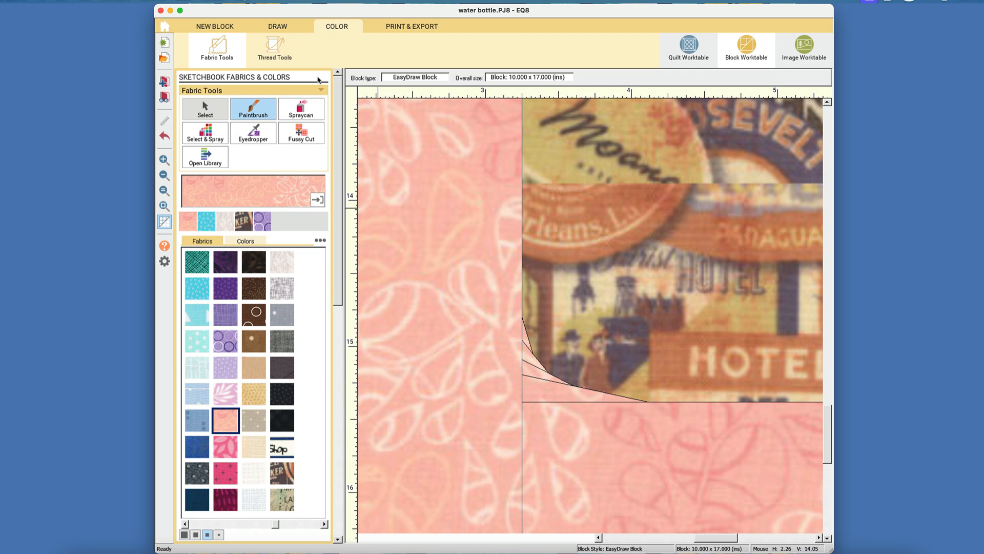
Step: Paint the small patches outside the bottle's bottom-right corner curve with the peach background fabric
{"action": "left_click", "coordinate": [165, 206]}
{"action": "left_click", "coordinate": [165, 159]}
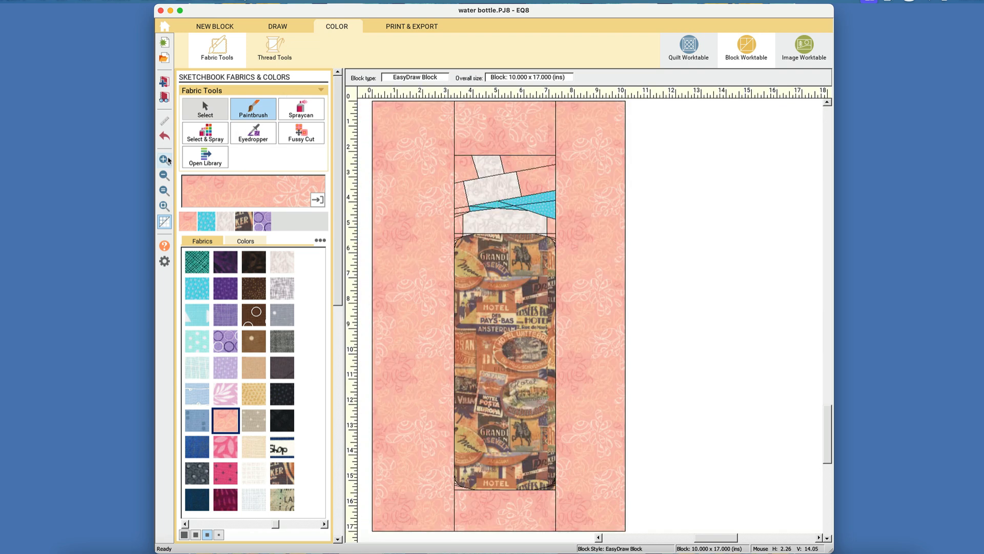
{"action": "left_click_drag", "start_coordinate": [505, 454], "coordinate": [570, 506]}
{"action": "left_click", "coordinate": [718, 315]}
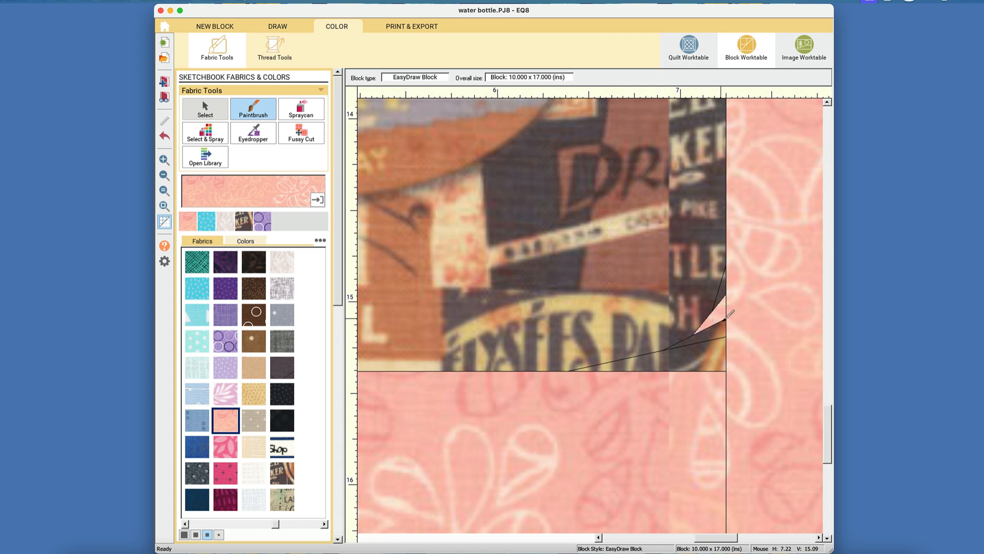
{"action": "left_click", "coordinate": [715, 332]}
{"action": "left_click", "coordinate": [723, 287]}
{"action": "left_click", "coordinate": [718, 348]}
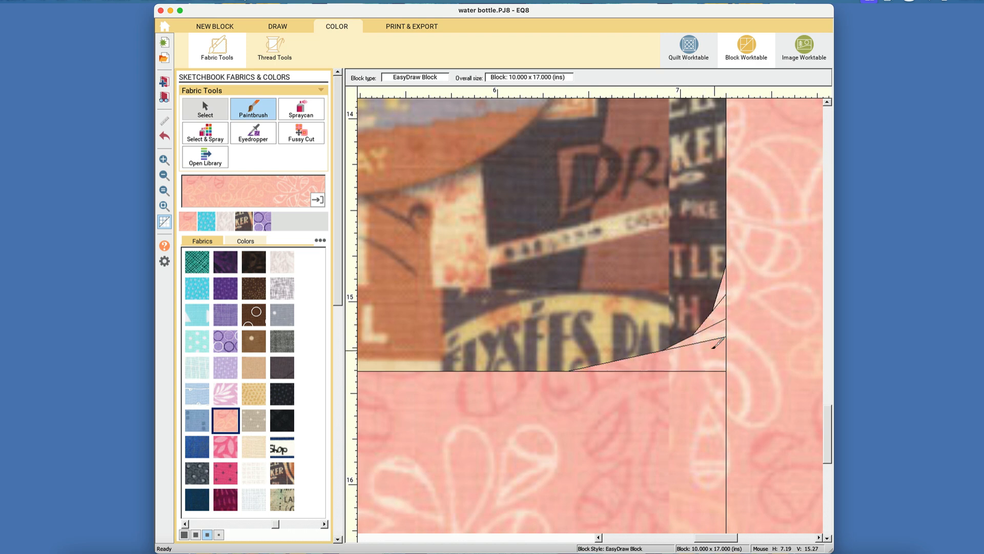
{"action": "left_click", "coordinate": [165, 206]}
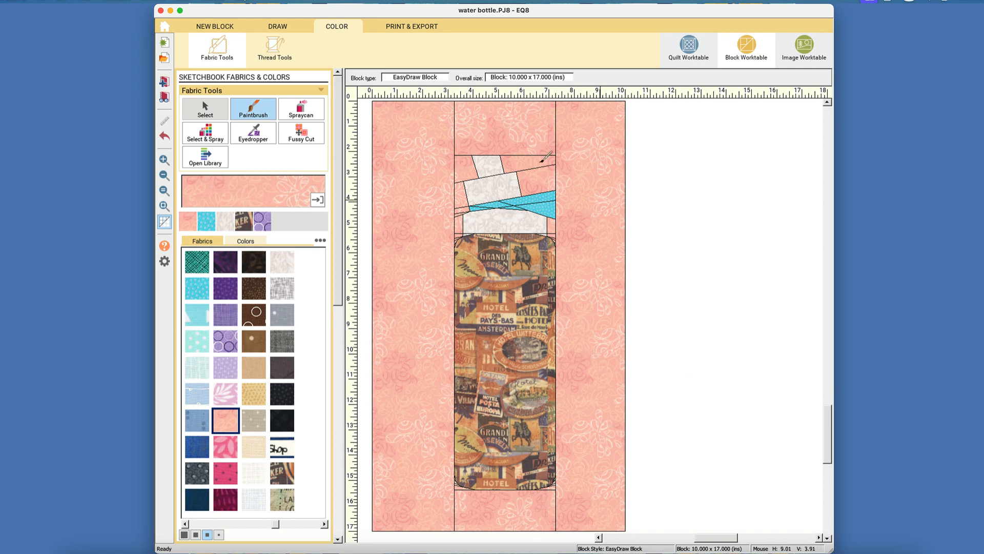
Step: Examine the numbering and sections of the block's foundation pattern, close it without printing and return to the drawing
{"action": "left_click", "coordinate": [403, 28]}
{"action": "left_click", "coordinate": [301, 117]}
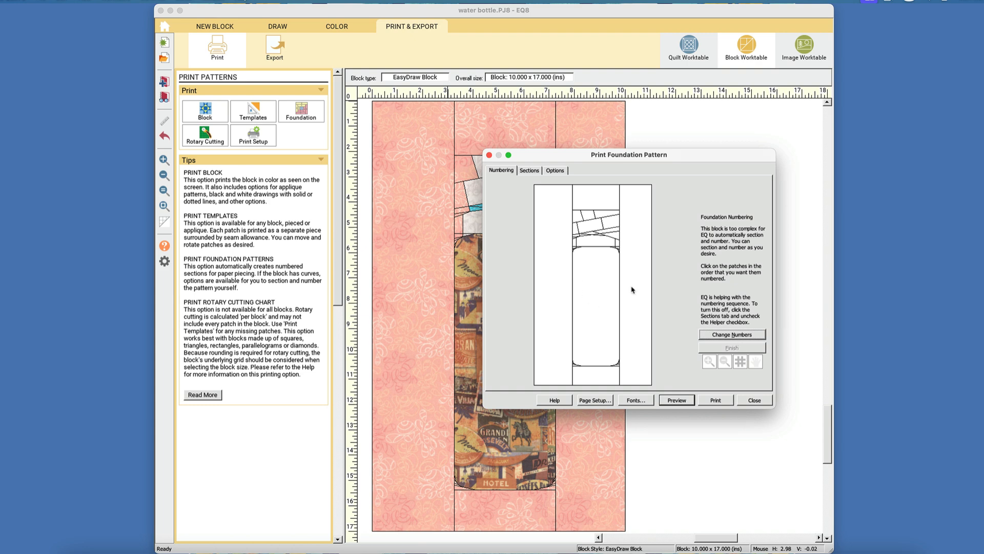
{"action": "left_click", "coordinate": [529, 170]}
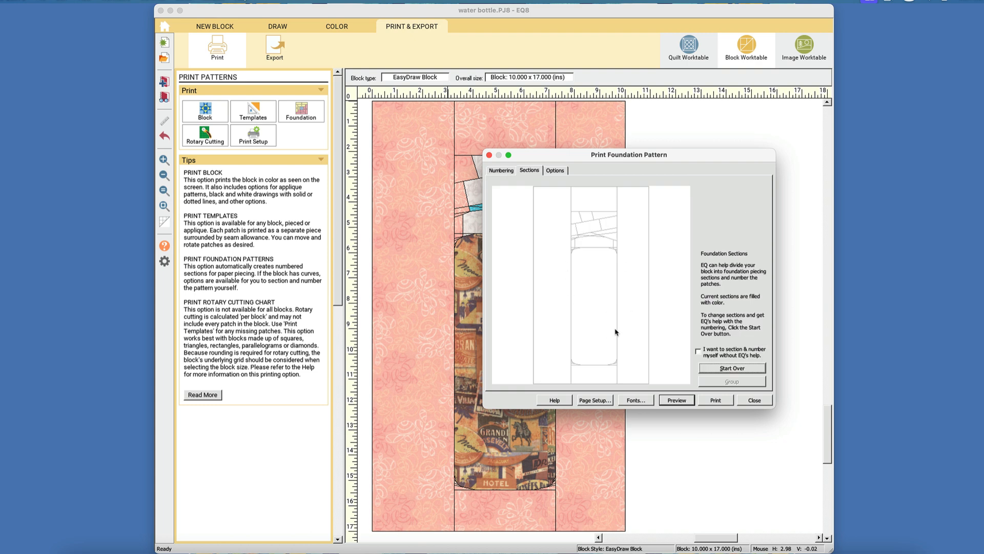
{"action": "left_click", "coordinate": [755, 401]}
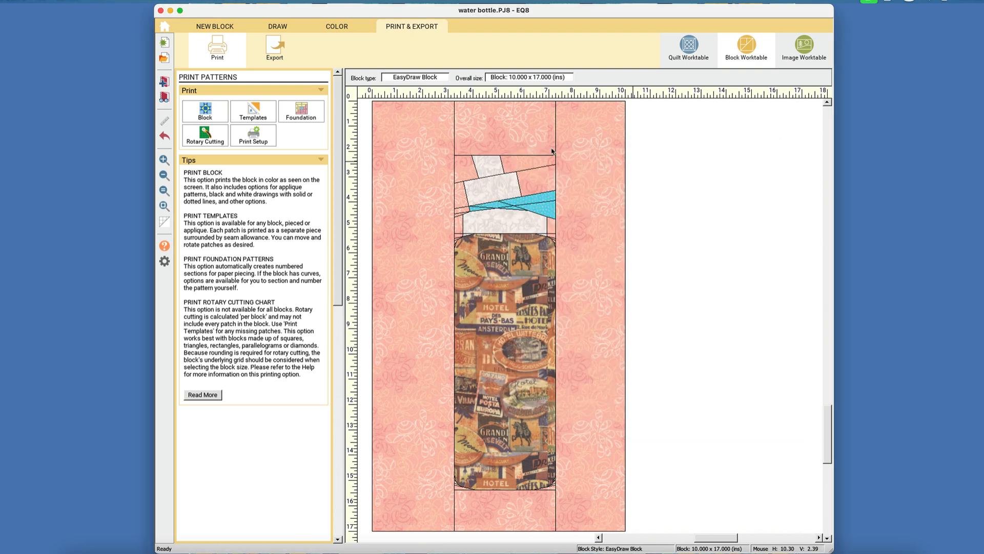
{"action": "left_click", "coordinate": [272, 29]}
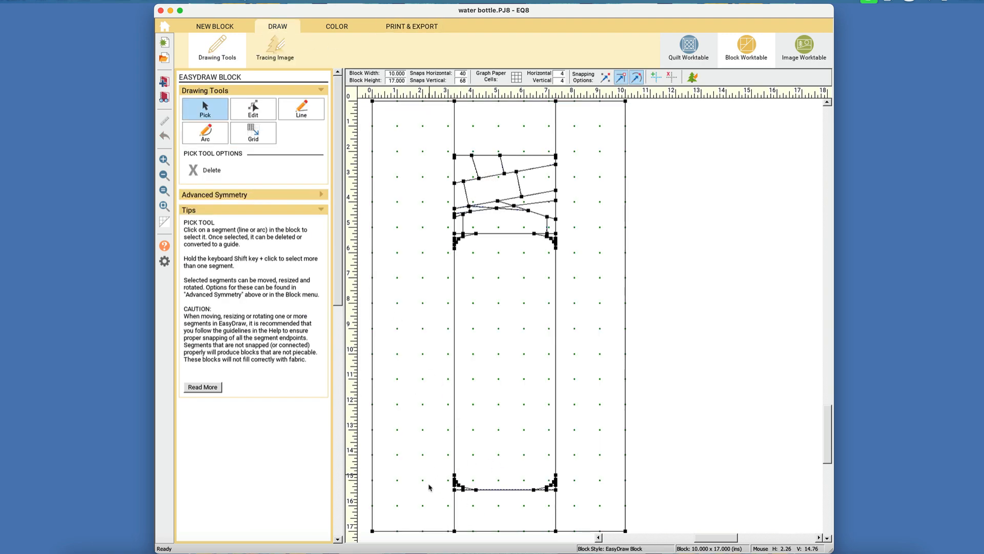
Step: Convert the segments forming the bottle's bottom-left corner curve into guides
{"action": "left_click", "coordinate": [165, 163]}
{"action": "left_click_drag", "start_coordinate": [423, 446], "coordinate": [498, 512]}
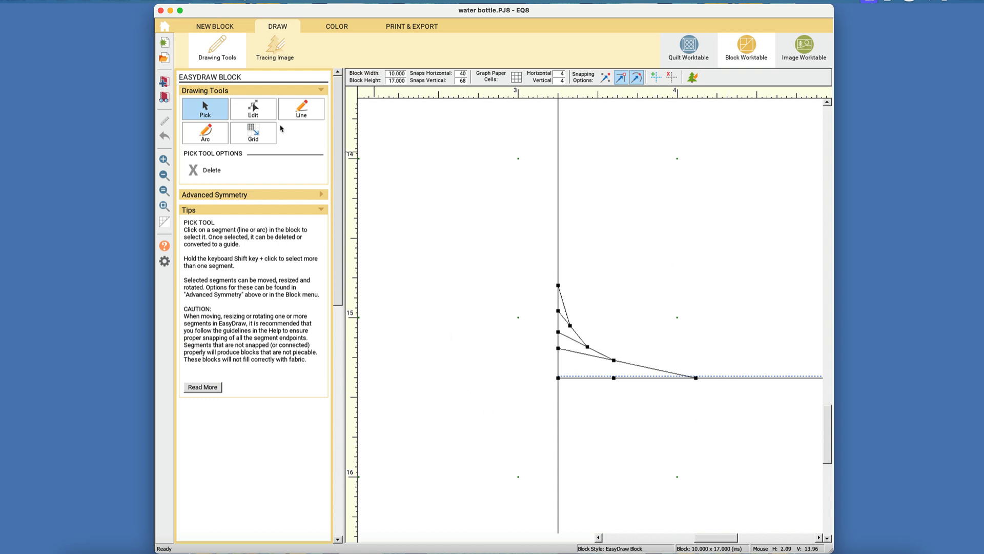
{"action": "left_click", "coordinate": [207, 115]}
{"action": "left_click_drag", "start_coordinate": [526, 255], "coordinate": [754, 408]}
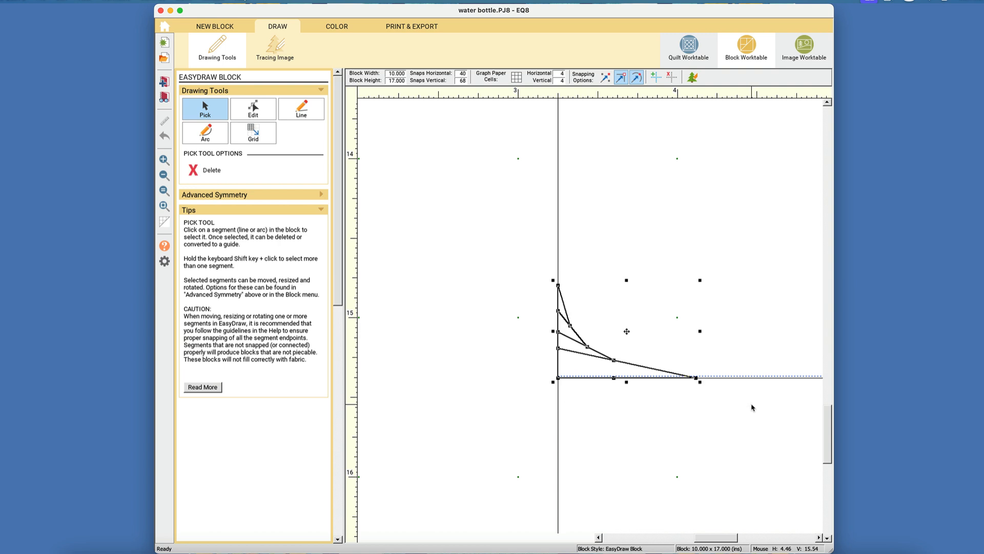
{"action": "right_click", "coordinate": [638, 340]}
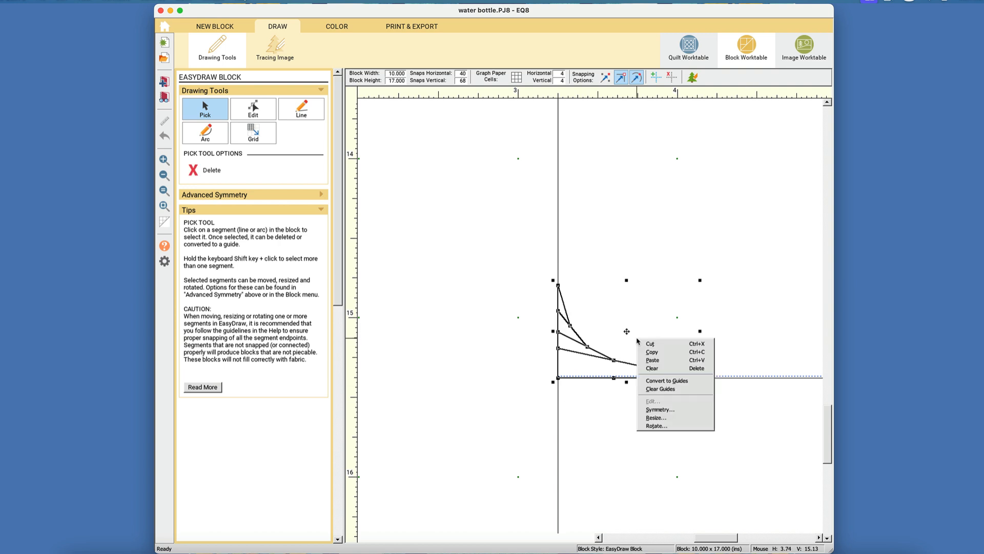
{"action": "left_click", "coordinate": [653, 382]}
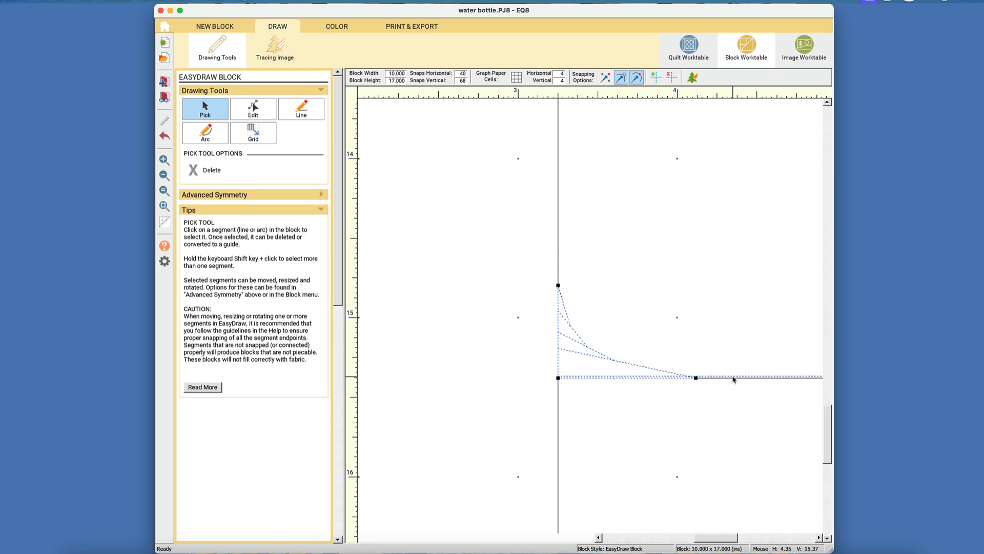
Step: Redraw the bottle's base and side lines through the bottom-left corner with grid snapping on, and check the corner's coloring
{"action": "left_click", "coordinate": [301, 109]}
{"action": "left_click", "coordinate": [605, 77]}
{"action": "left_click", "coordinate": [621, 77]}
{"action": "left_click", "coordinate": [636, 77]}
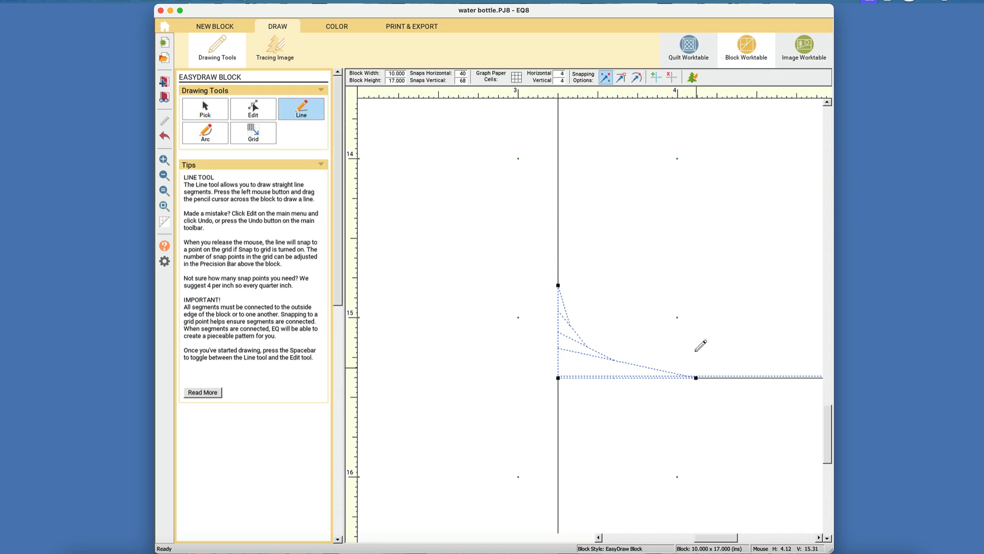
{"action": "left_click", "coordinate": [621, 78]}
{"action": "left_click_drag", "start_coordinate": [697, 378], "coordinate": [559, 378]}
{"action": "left_click_drag", "start_coordinate": [559, 285], "coordinate": [558, 378]}
{"action": "left_click", "coordinate": [338, 28]}
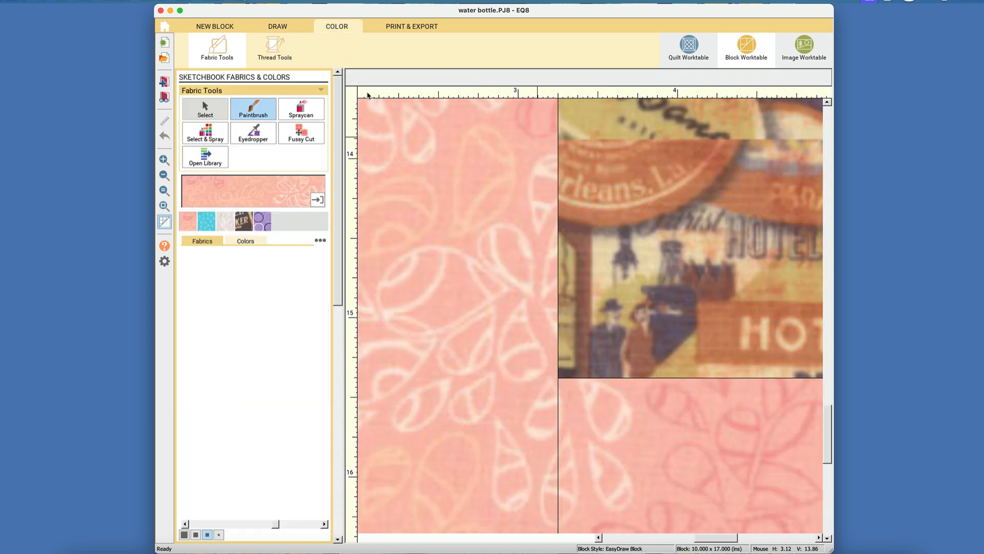
{"action": "left_click", "coordinate": [278, 26]}
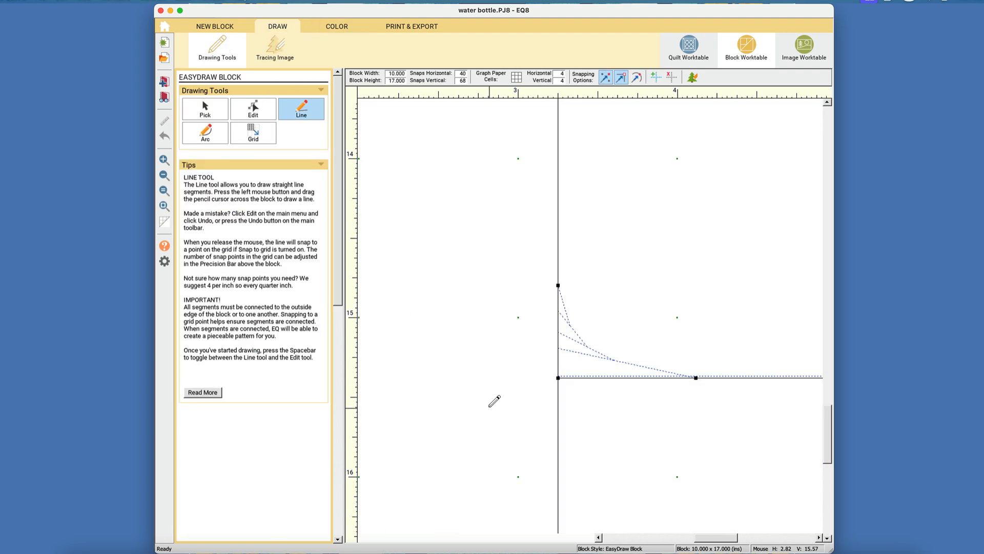
Step: Convert the segments forming the bottle's bottom-right corner curve into guides
{"action": "left_click", "coordinate": [167, 206]}
{"action": "left_click", "coordinate": [164, 159]}
{"action": "left_click_drag", "start_coordinate": [527, 472], "coordinate": [594, 488]}
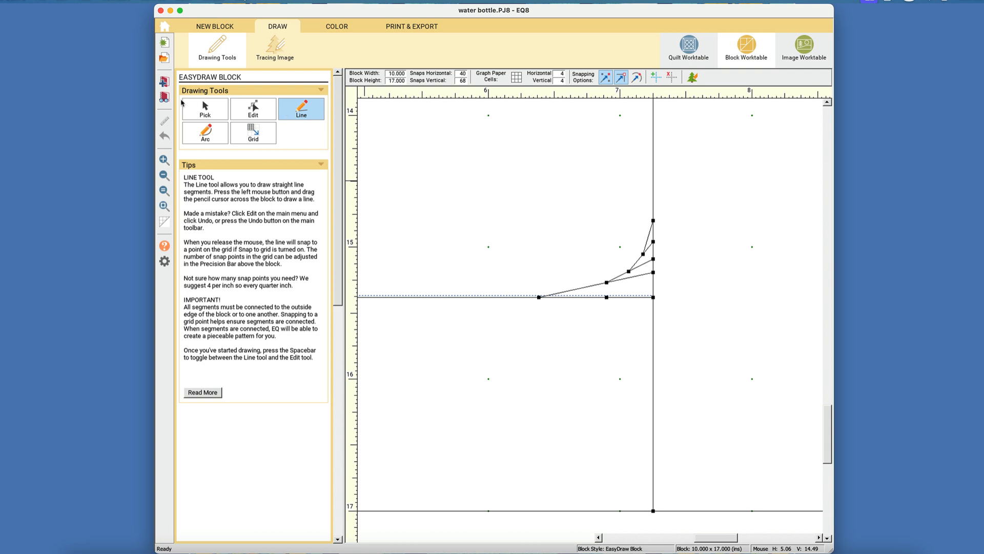
{"action": "left_click", "coordinate": [185, 104]}
{"action": "left_click_drag", "start_coordinate": [530, 186], "coordinate": [682, 306]}
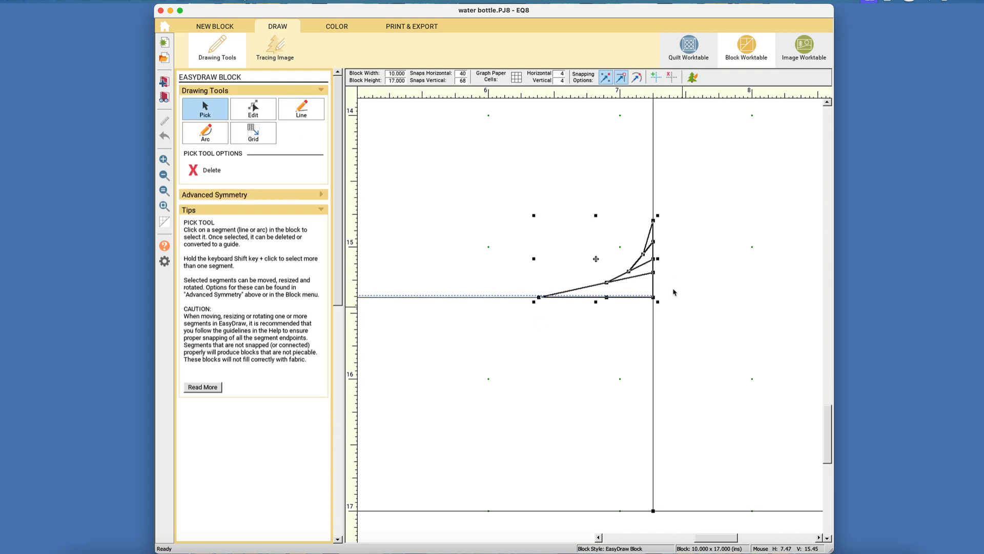
{"action": "right_click", "coordinate": [618, 257]}
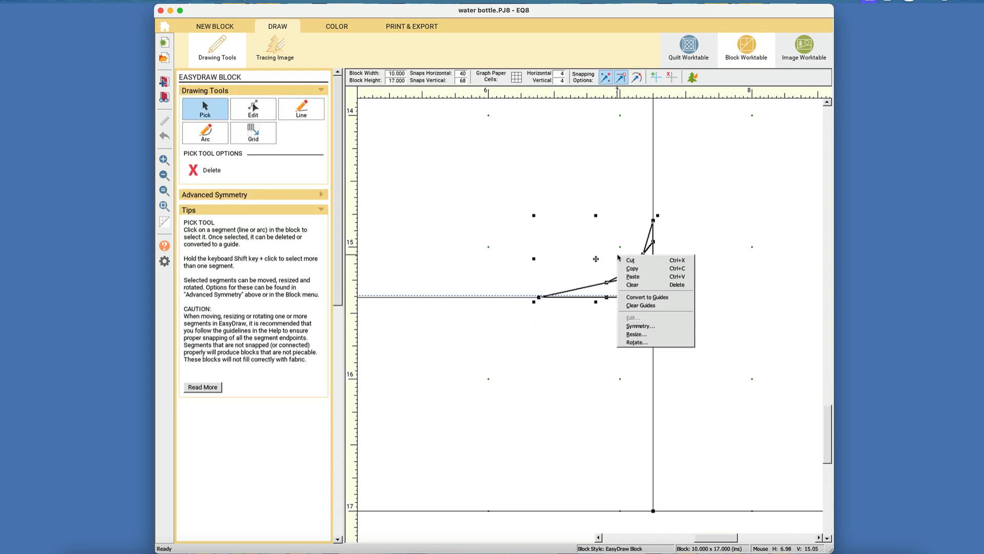
{"action": "left_click", "coordinate": [651, 305]}
Step: Redraw the bottle's base and side lines through the bottom-right corner and check the corner's coloring
{"action": "left_click", "coordinate": [306, 116]}
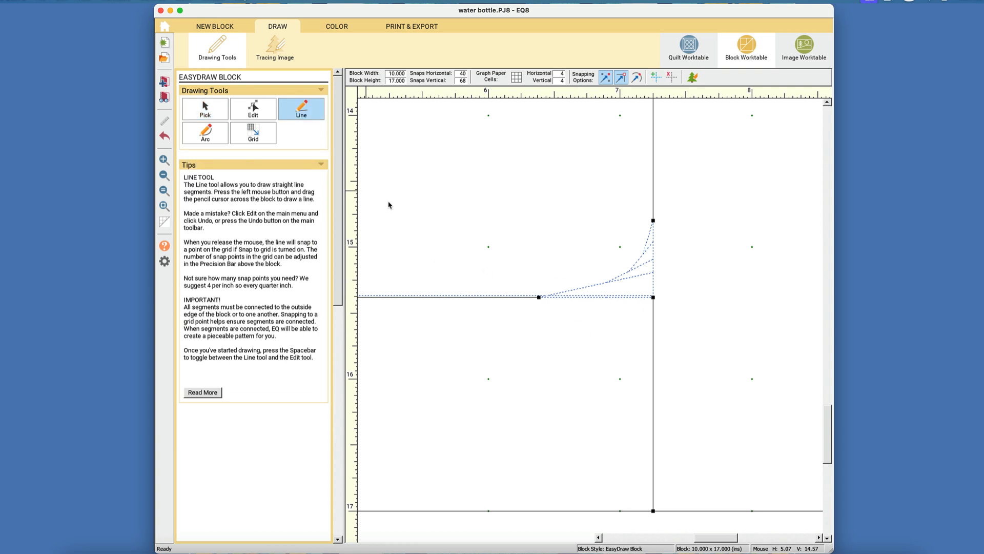
{"action": "mouse_move", "coordinate": [539, 296]}
{"action": "left_mouse_down"}
{"action": "mouse_move", "coordinate": [654, 297]}
{"action": "mouse_move", "coordinate": [654, 221]}
{"action": "left_mouse_up"}
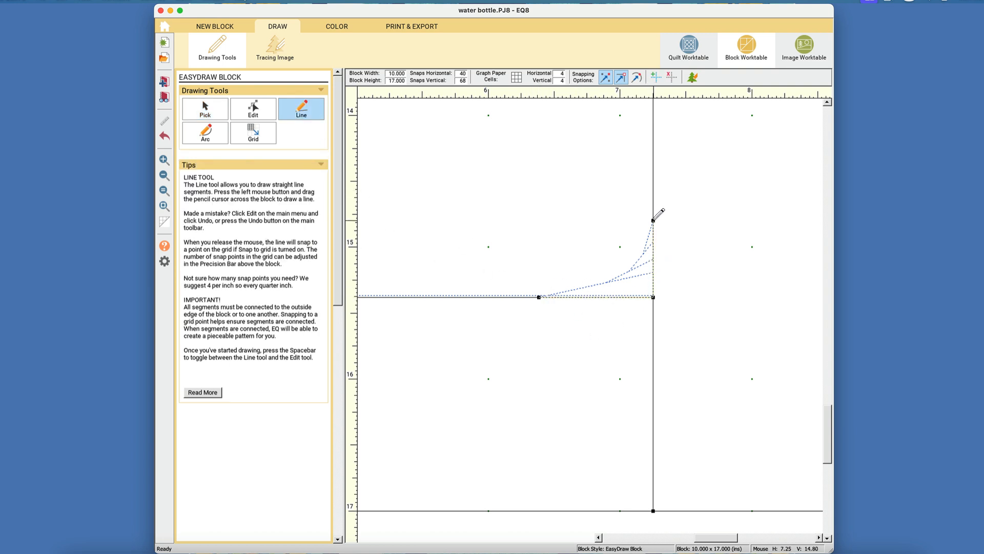
{"action": "left_click", "coordinate": [339, 24]}
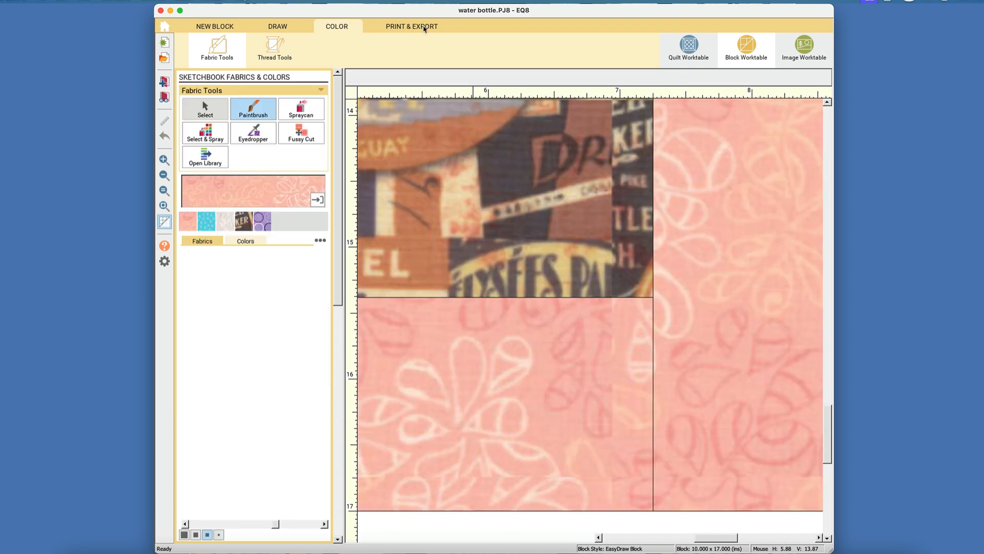
Step: Examine the foundation pattern with the squared-off bottom corners, close it without printing and return to the drawing
{"action": "left_click", "coordinate": [417, 26]}
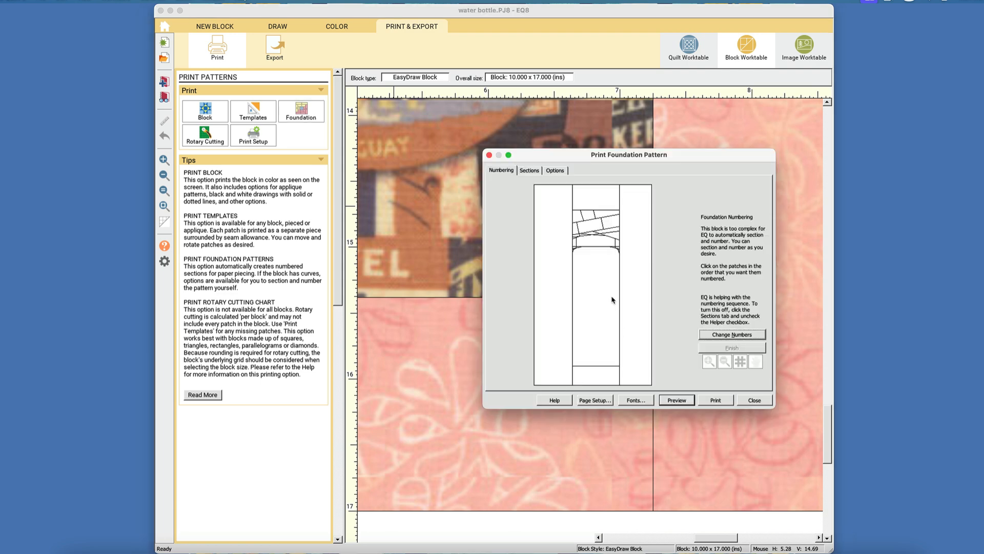
{"action": "left_click", "coordinate": [756, 400]}
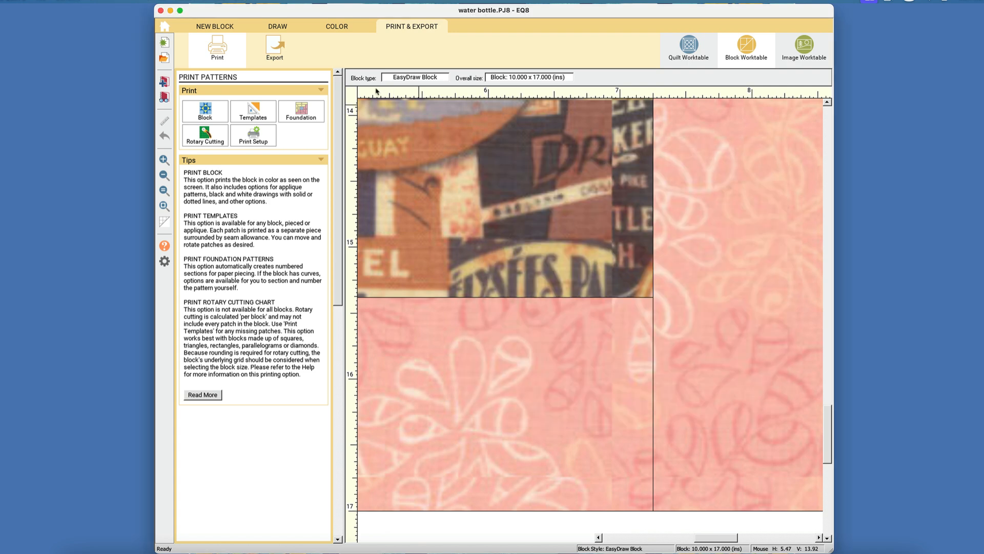
{"action": "left_click", "coordinate": [287, 28]}
{"action": "left_click", "coordinate": [164, 205]}
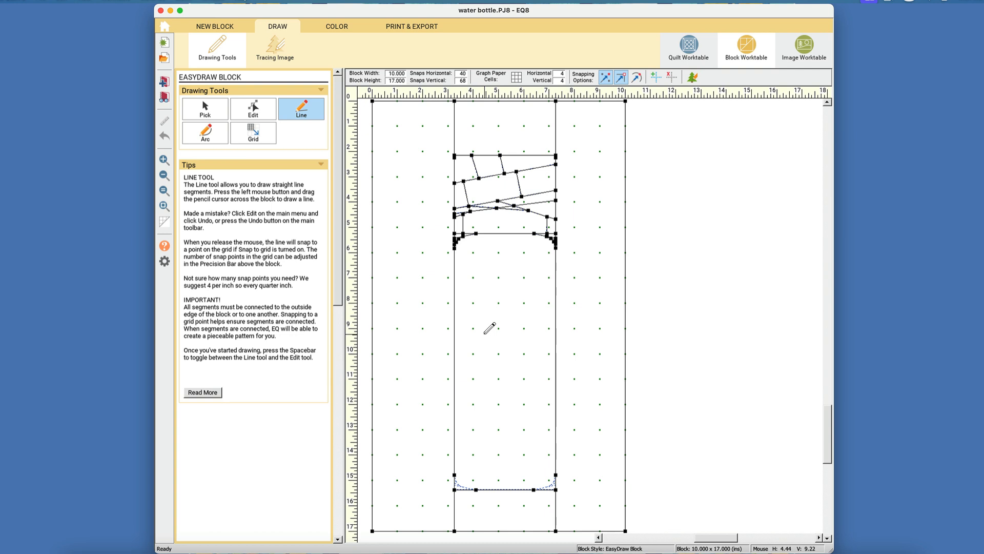
{"action": "right_click", "coordinate": [511, 291]}
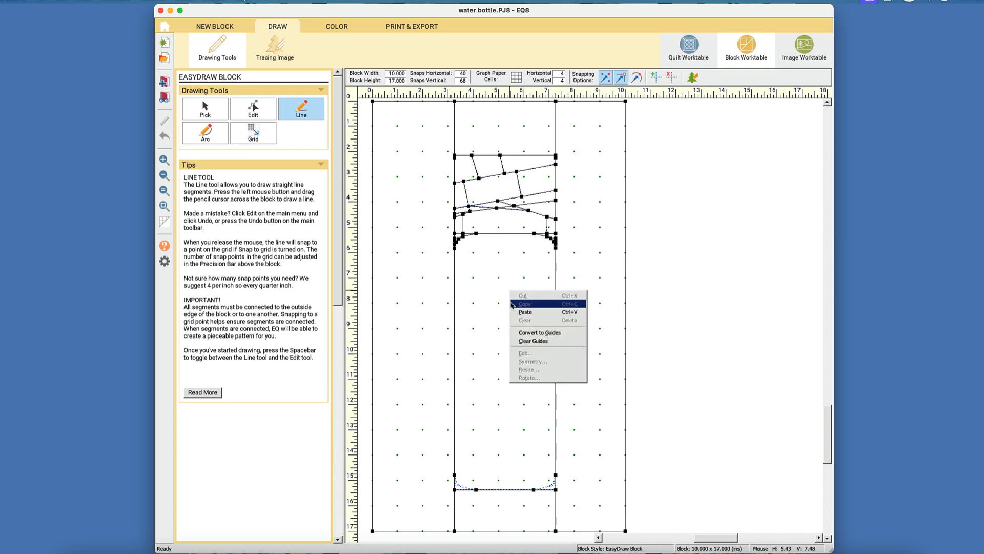
{"action": "left_click", "coordinate": [163, 161]}
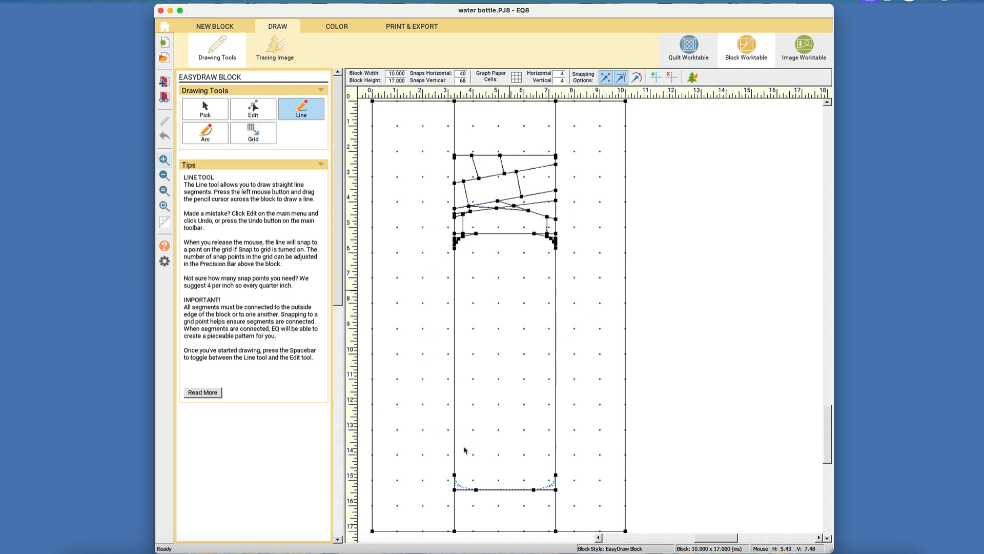
{"action": "left_click_drag", "start_coordinate": [436, 452], "coordinate": [649, 520]}
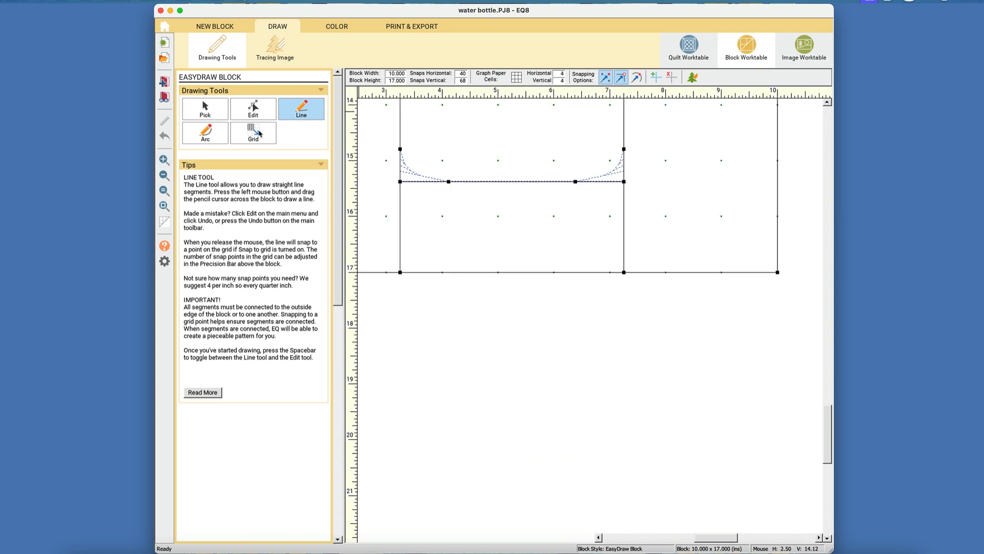
{"action": "left_click_drag", "start_coordinate": [391, 141], "coordinate": [464, 222]}
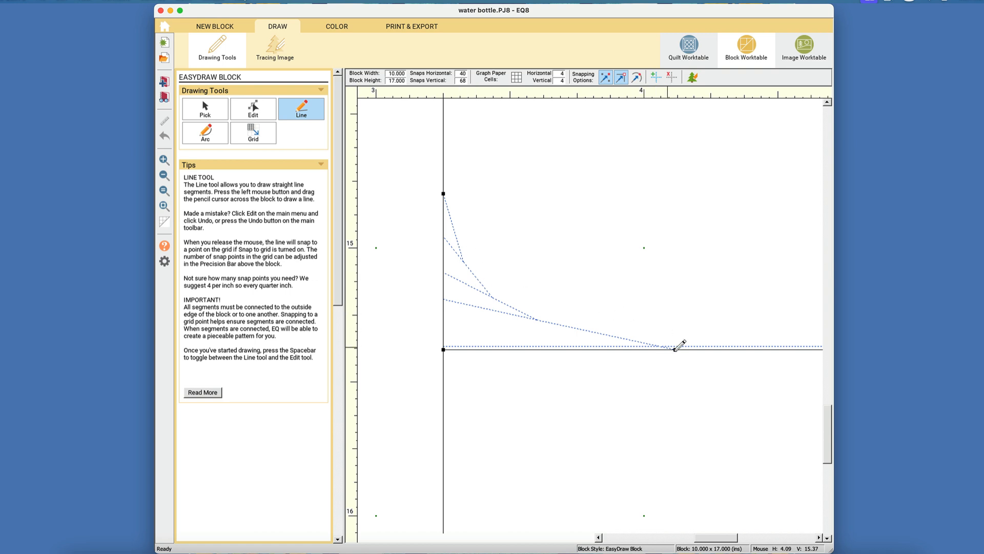
Step: Draw three straight, staggered lines rounding the bottle's bottom-left corner along the guides, with grid snapping off
{"action": "left_click", "coordinate": [164, 206]}
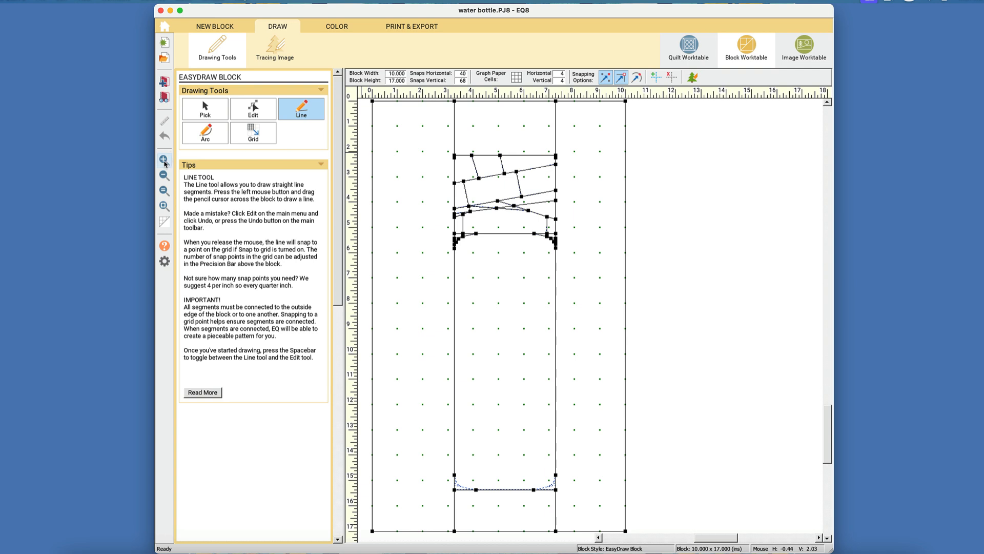
{"action": "left_click", "coordinate": [526, 528]}
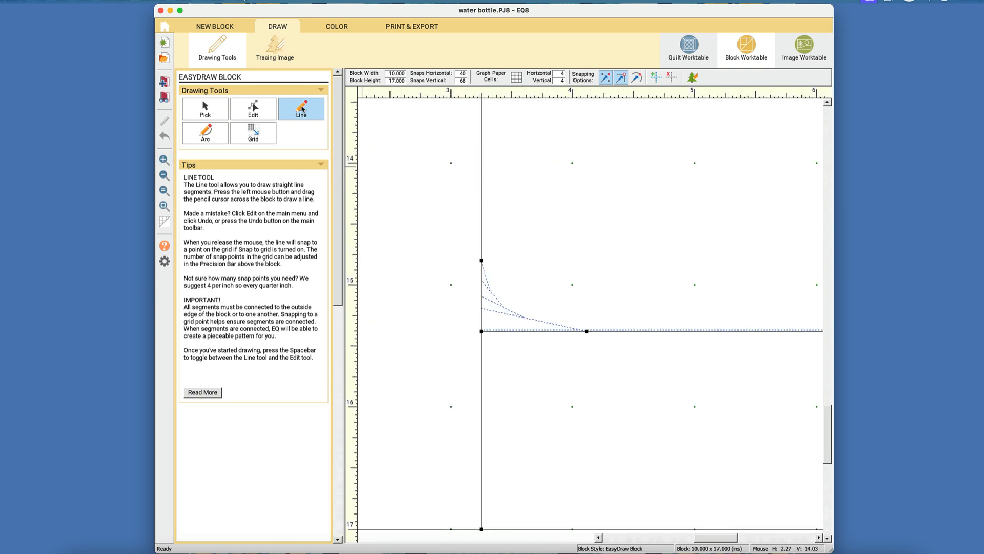
{"action": "mouse_move", "coordinate": [482, 293]}
{"action": "left_mouse_down"}
{"action": "mouse_move", "coordinate": [541, 332]}
{"action": "mouse_move", "coordinate": [542, 346]}
{"action": "left_mouse_up"}
{"action": "left_click", "coordinate": [164, 136]}
{"action": "left_click", "coordinate": [637, 77]}
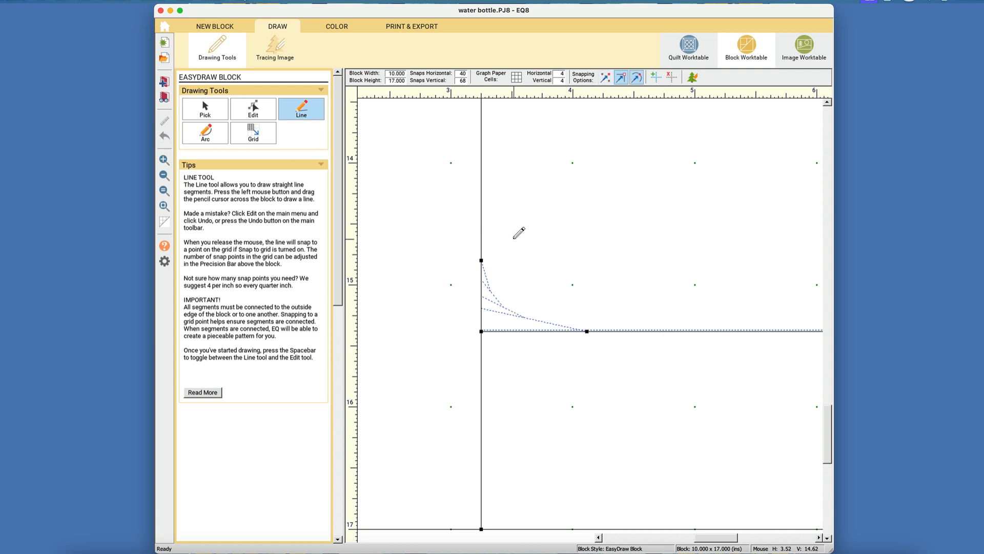
{"action": "left_click_drag", "start_coordinate": [487, 297], "coordinate": [561, 338]}
{"action": "left_click_drag", "start_coordinate": [562, 338], "coordinate": [558, 342]}
{"action": "left_click_drag", "start_coordinate": [558, 342], "coordinate": [558, 342]}
{"action": "mouse_move", "coordinate": [515, 317]}
{"action": "left_mouse_down"}
{"action": "mouse_move", "coordinate": [482, 283]}
{"action": "mouse_move", "coordinate": [482, 260]}
{"action": "left_mouse_up"}
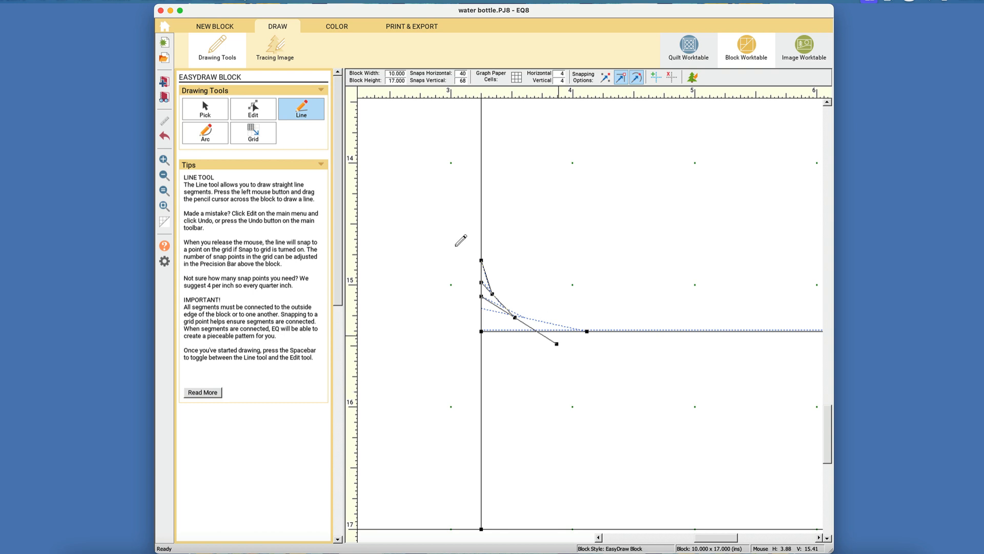
Step: Move the lowest corner line's endpoints so it connects the bottle's left side line to its base line, and check the coloring
{"action": "left_click", "coordinate": [246, 112]}
{"action": "left_click", "coordinate": [529, 327]}
{"action": "left_click_drag", "start_coordinate": [482, 296], "coordinate": [482, 309]}
{"action": "left_click", "coordinate": [484, 300]}
{"action": "left_click_drag", "start_coordinate": [557, 344], "coordinate": [481, 305]}
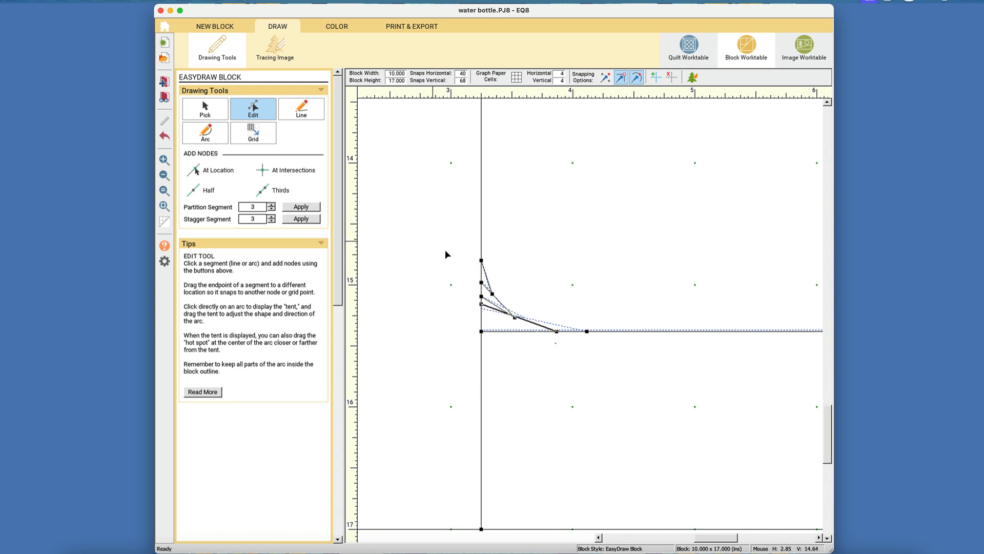
{"action": "left_click", "coordinate": [326, 28]}
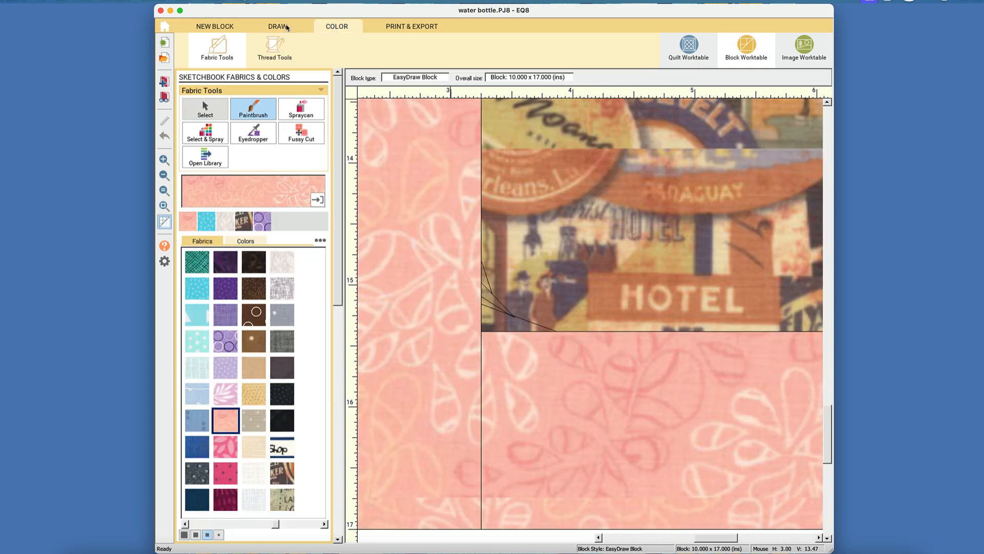
{"action": "left_click", "coordinate": [286, 26]}
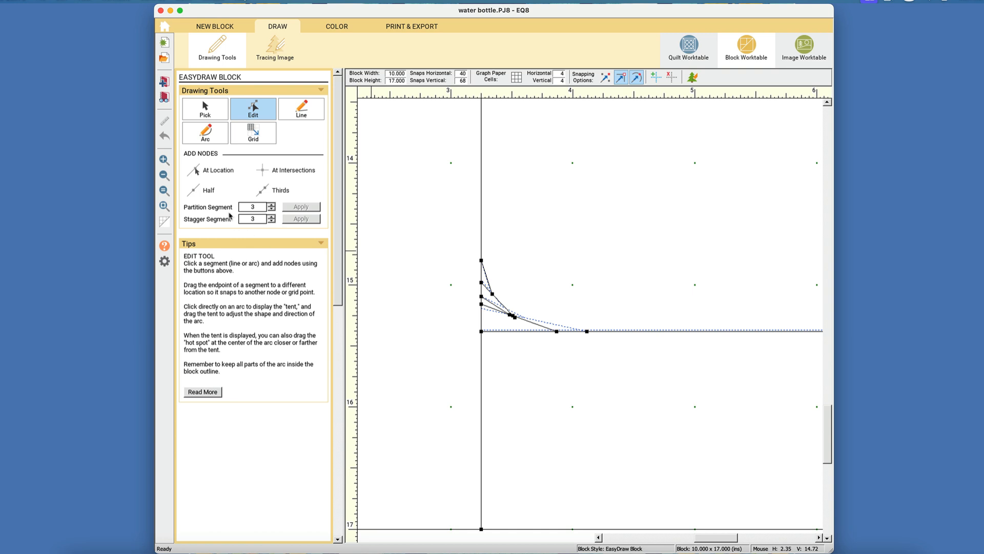
Step: Delete the extra short segment just above the lowest line of the bottom-left corner curve
{"action": "left_click", "coordinate": [209, 113]}
{"action": "left_click", "coordinate": [495, 305]}
{"action": "key", "text": "Delete"}
Step: Copy the bottom-left corner segments and paste a duplicate of them
{"action": "left_click", "coordinate": [214, 115]}
{"action": "left_click_drag", "start_coordinate": [470, 250], "coordinate": [613, 376]}
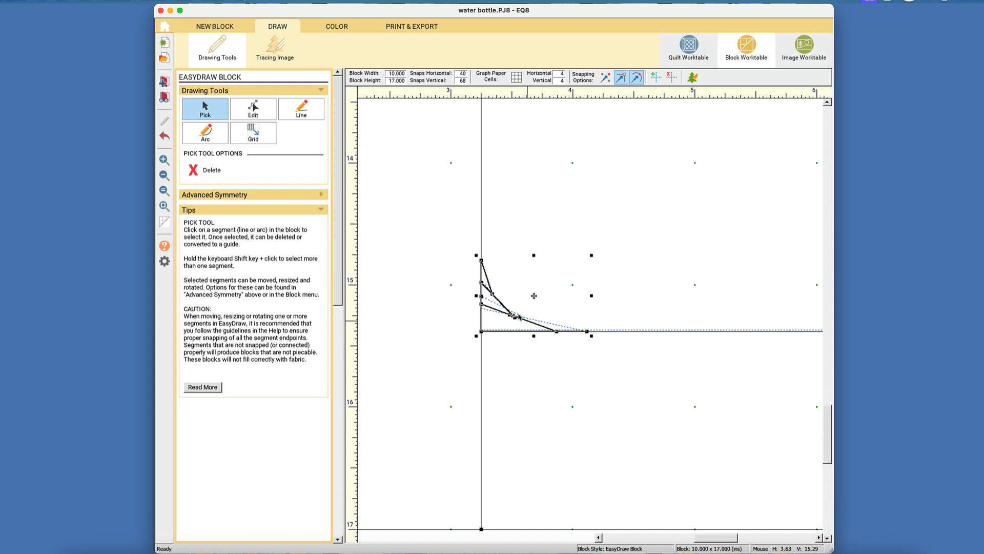
{"action": "right_click", "coordinate": [517, 314]}
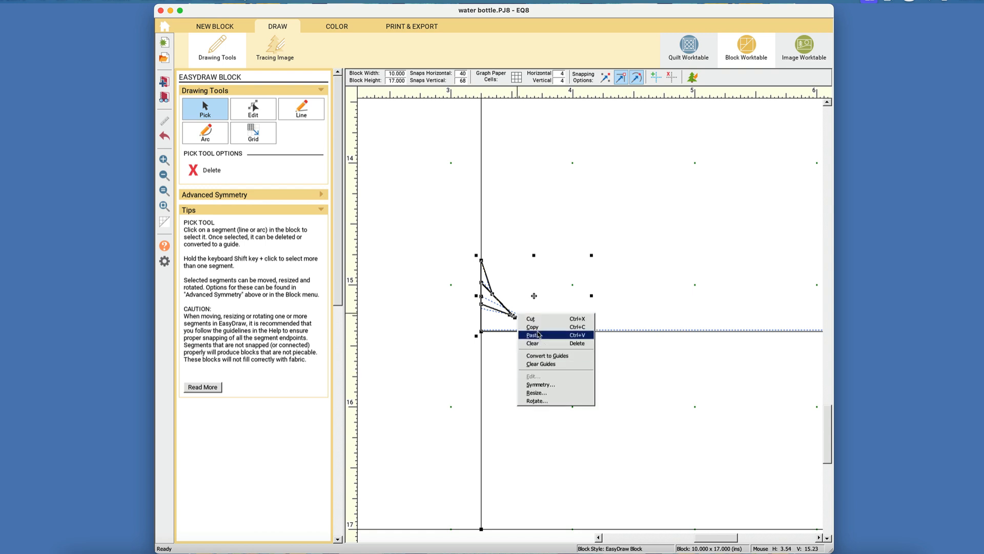
{"action": "left_click", "coordinate": [536, 327]}
{"action": "left_click", "coordinate": [550, 363]}
{"action": "key", "text": "super+v"}
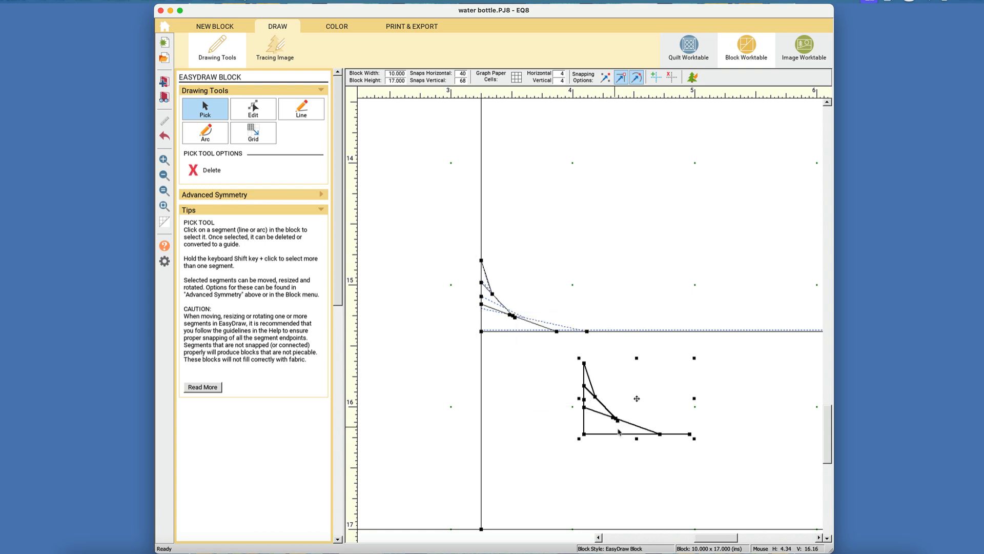
Step: Flip the pasted corner horizontally and align it with the guides in the bottle's bottom-right corner
{"action": "right_click", "coordinate": [646, 401]}
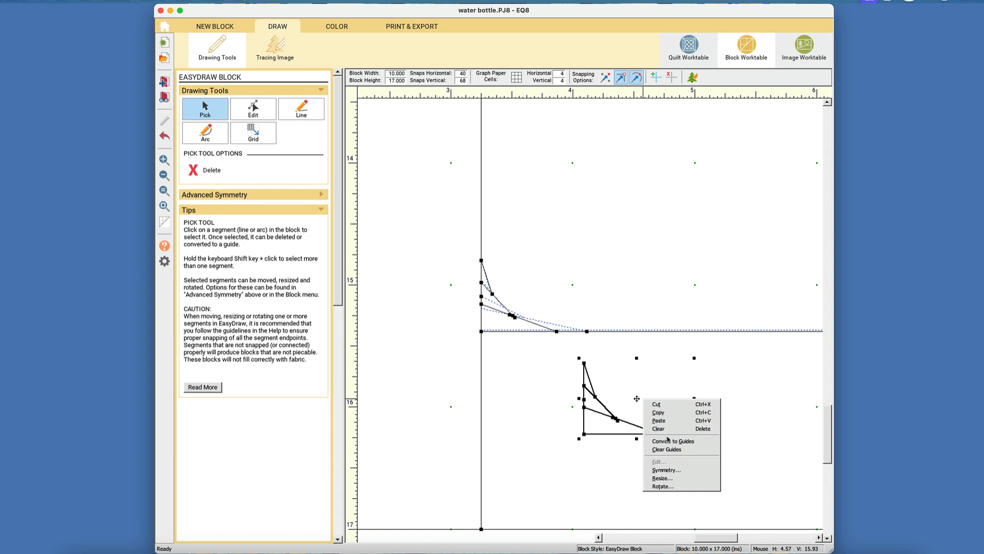
{"action": "left_click", "coordinate": [672, 474]}
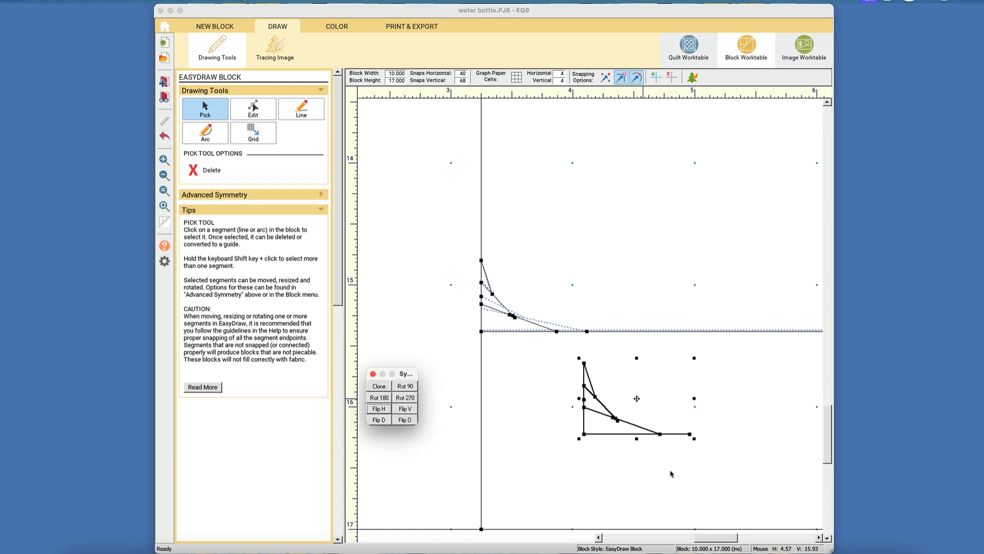
{"action": "left_click", "coordinate": [379, 409]}
{"action": "scroll", "coordinate": [715, 538], "scroll_direction": "right", "scroll_amount": 5}
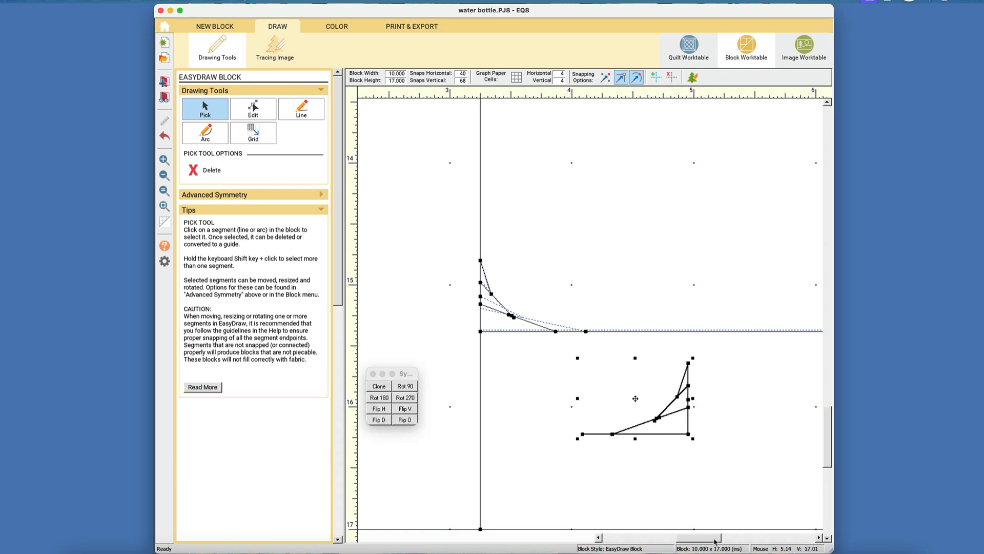
{"action": "left_click_drag", "start_coordinate": [438, 399], "coordinate": [724, 298]}
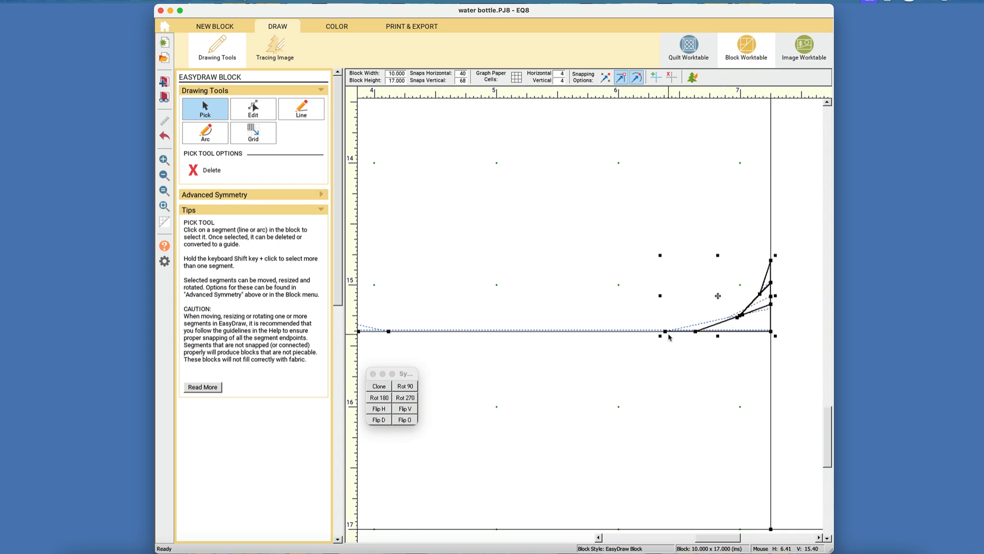
Step: Clear the existing guides from the whole block and close the floating symmetry palette
{"action": "left_click", "coordinate": [164, 206]}
{"action": "right_click", "coordinate": [556, 282]}
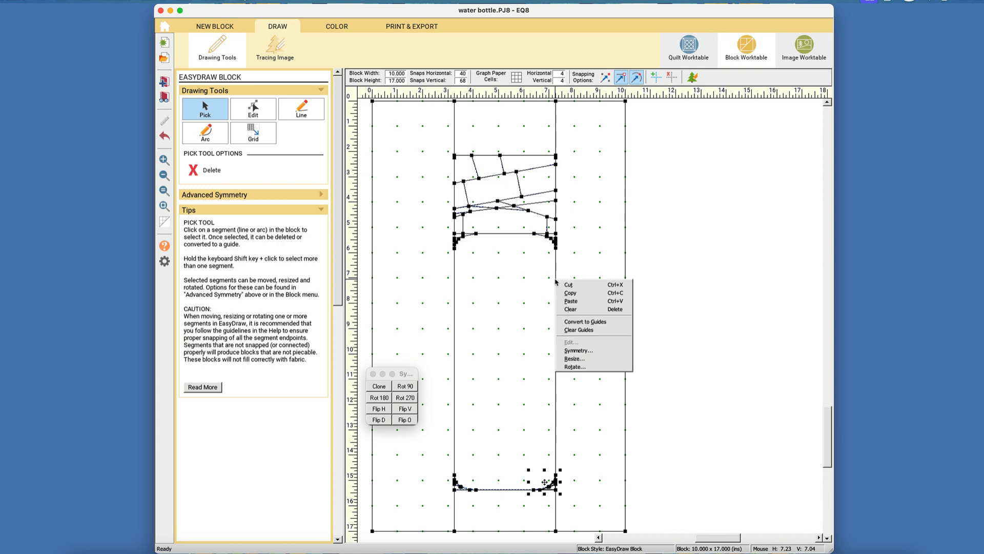
{"action": "left_click", "coordinate": [585, 321]}
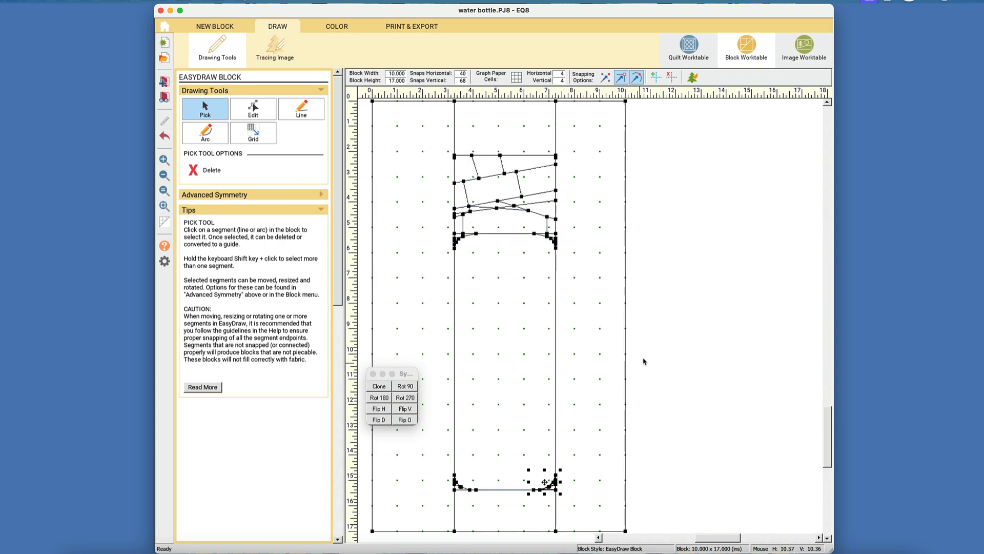
{"action": "left_click", "coordinate": [372, 374]}
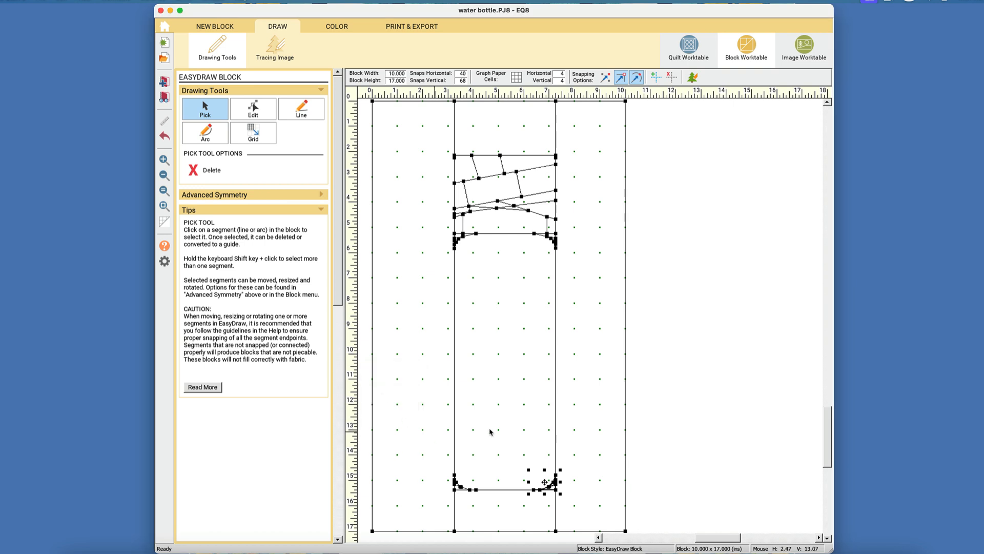
Step: Convert the selected bottom-right corner segments and all remaining lines of the block to guides
{"action": "right_click", "coordinate": [538, 403]}
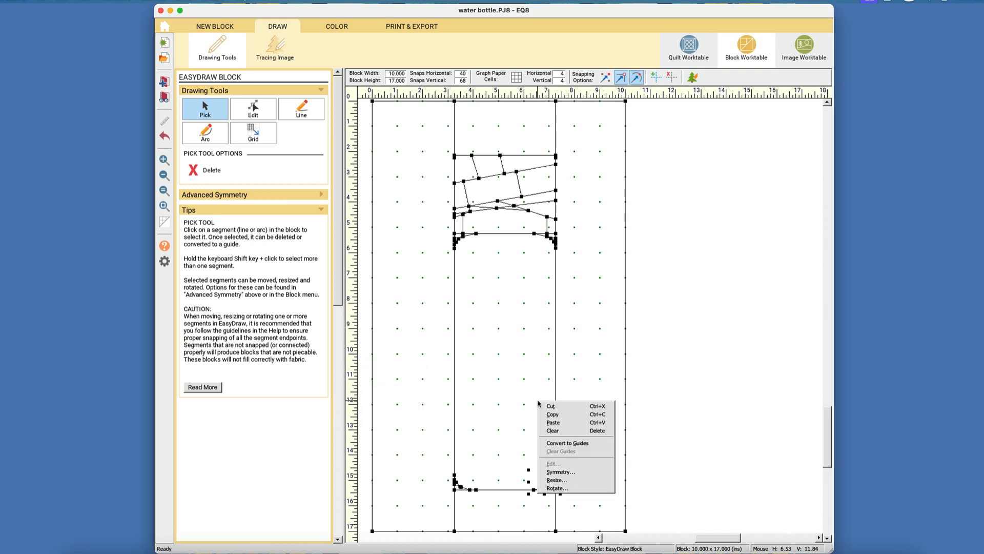
{"action": "left_click", "coordinate": [561, 440]}
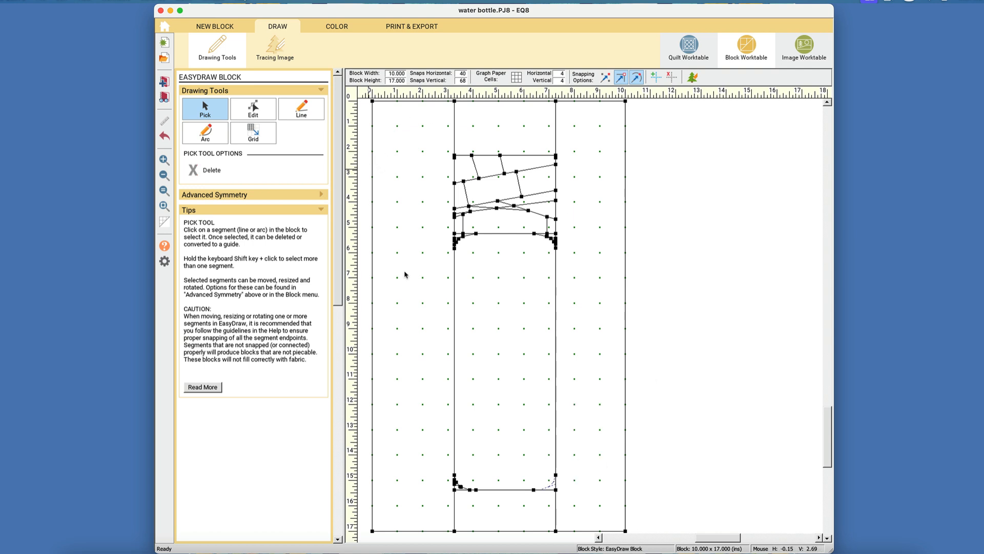
{"action": "right_click", "coordinate": [505, 407]}
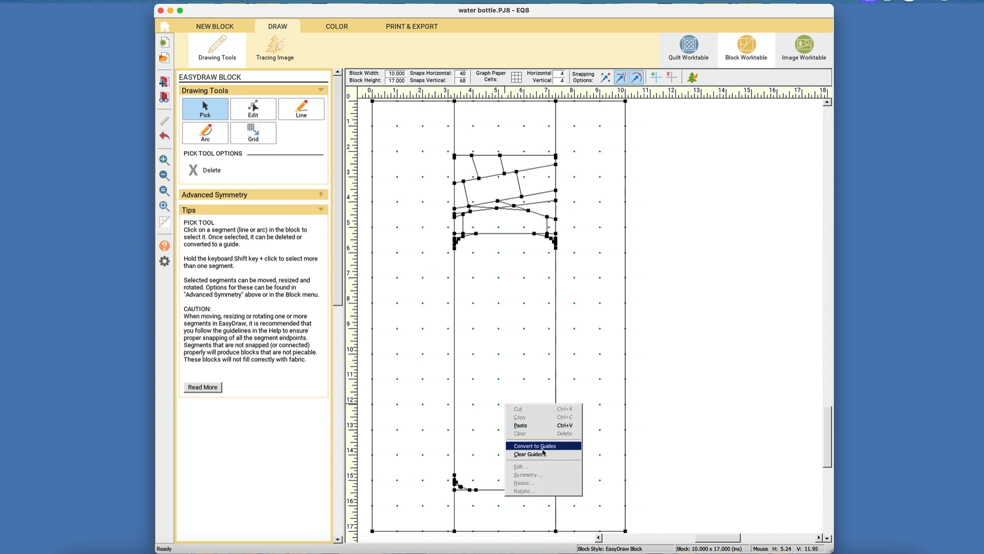
{"action": "left_click", "coordinate": [542, 446]}
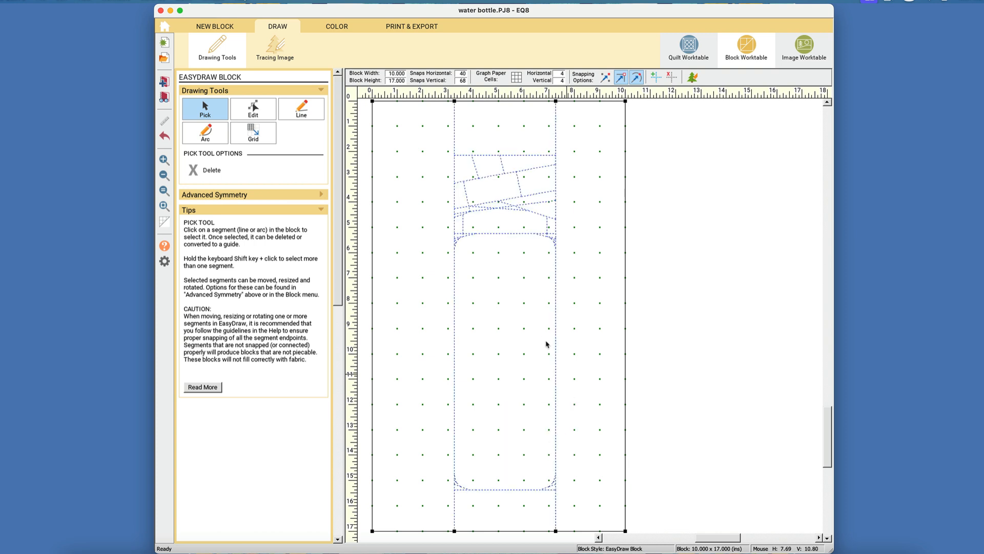
Step: With snapping limited to the grid, draw the bottle's two full-height side lines over the guides at about 3.25 and 7.25 in
{"action": "left_click", "coordinate": [313, 114]}
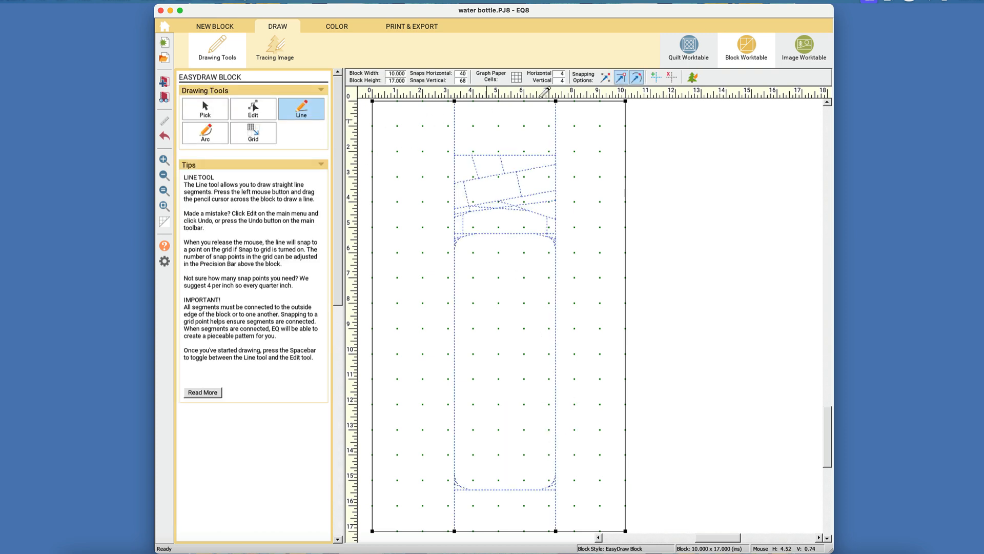
{"action": "left_click", "coordinate": [606, 78]}
{"action": "left_click", "coordinate": [621, 78]}
{"action": "left_click", "coordinate": [637, 78]}
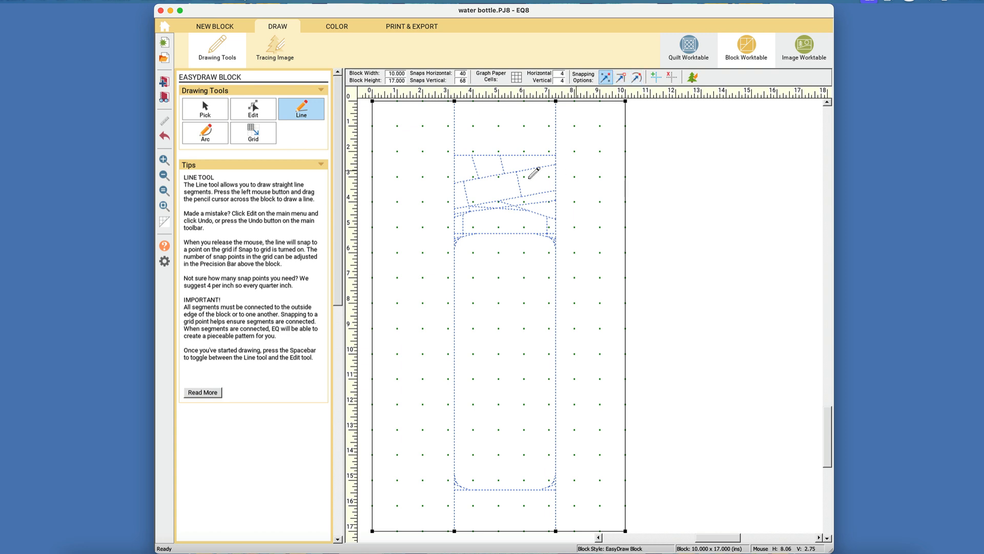
{"action": "mouse_move", "coordinate": [454, 101]}
{"action": "left_mouse_down"}
{"action": "mouse_move", "coordinate": [463, 464]}
{"action": "mouse_move", "coordinate": [455, 531]}
{"action": "left_mouse_up"}
{"action": "mouse_move", "coordinate": [556, 530]}
{"action": "left_mouse_down"}
{"action": "mouse_move", "coordinate": [536, 154]}
{"action": "mouse_move", "coordinate": [558, 99]}
{"action": "left_mouse_up"}
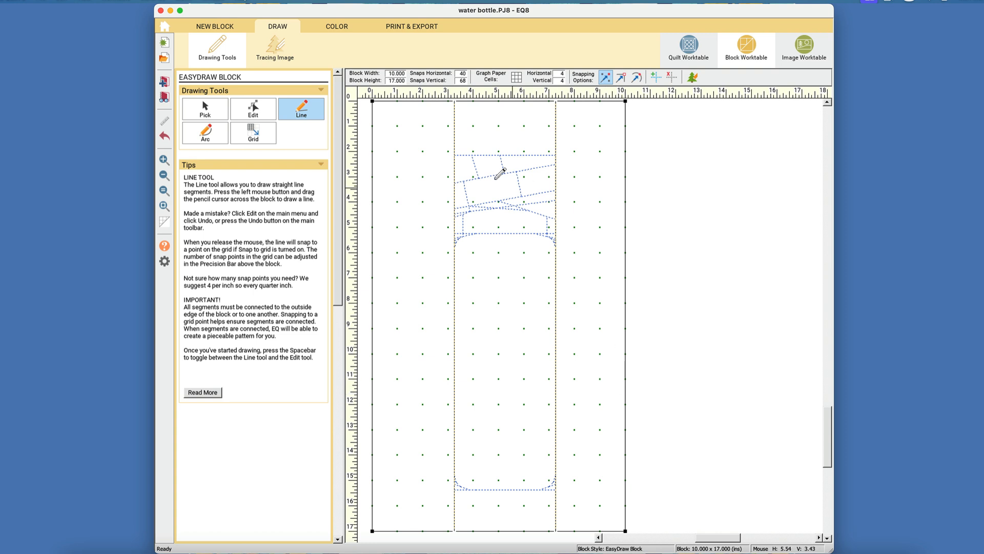
{"action": "left_click", "coordinate": [328, 28]}
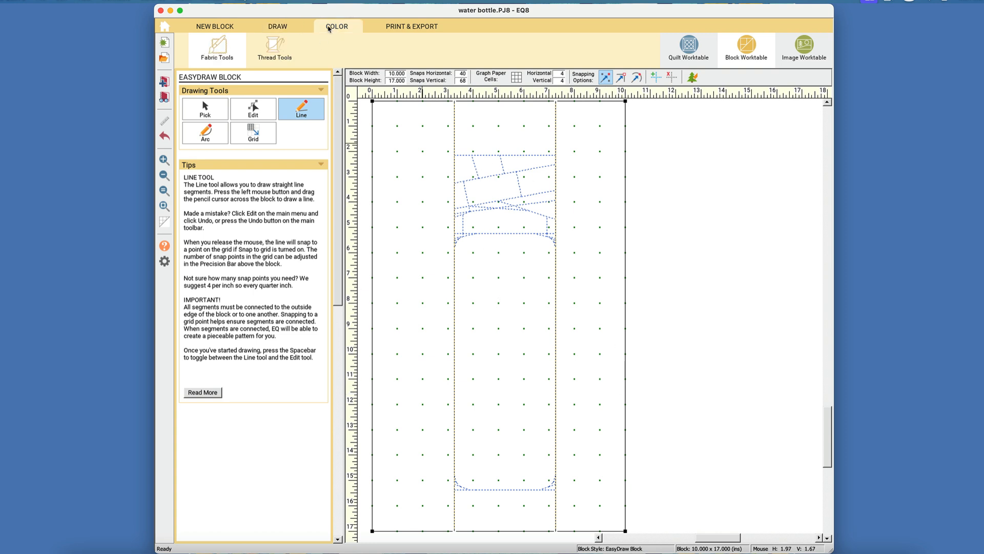
{"action": "left_click", "coordinate": [280, 26]}
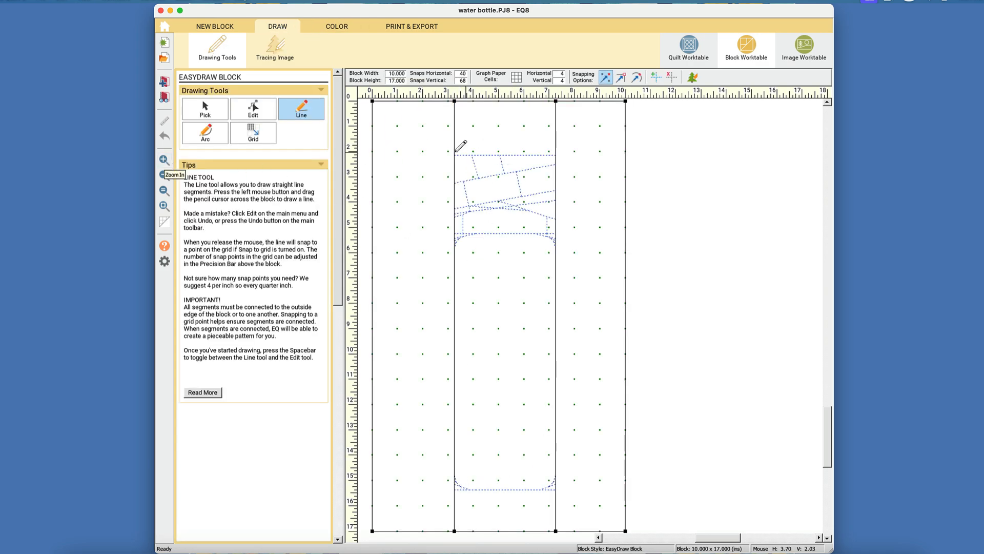
Step: Draw three horizontal lines between the side lines at about 2.25, 5.25 and 15.5 in for the cap top, shoulder and base
{"action": "left_click_drag", "start_coordinate": [456, 154], "coordinate": [557, 155]}
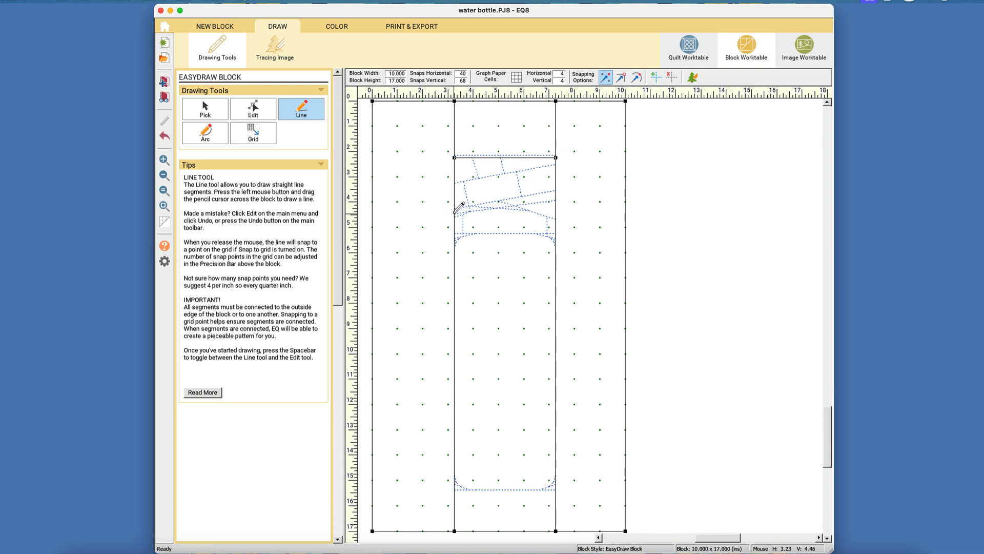
{"action": "left_click_drag", "start_coordinate": [456, 233], "coordinate": [556, 233]}
{"action": "left_click_drag", "start_coordinate": [455, 491], "coordinate": [562, 493]}
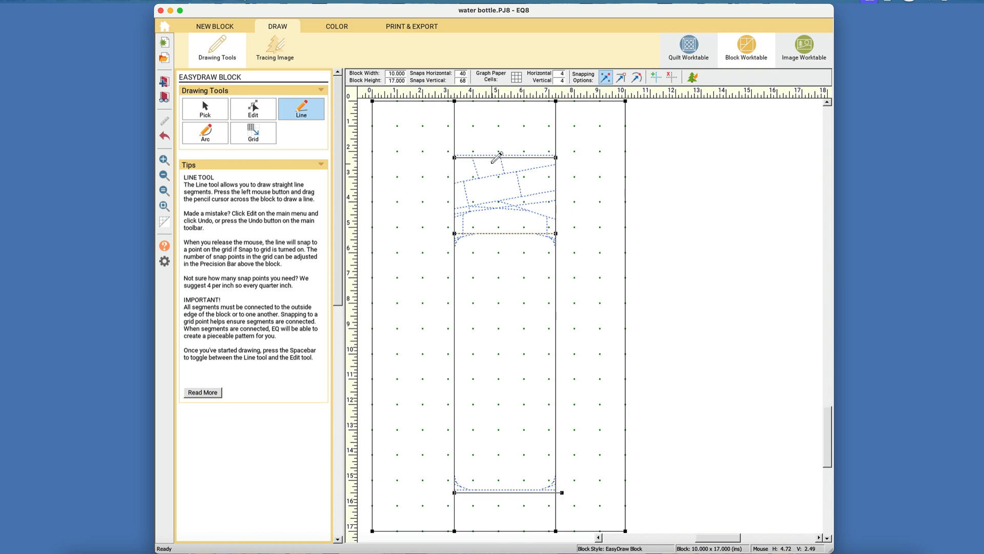
Step: Turn off grid snapping, shift the cap top and base lines up onto their guides, and check the result in the coloring view
{"action": "left_click", "coordinate": [261, 116]}
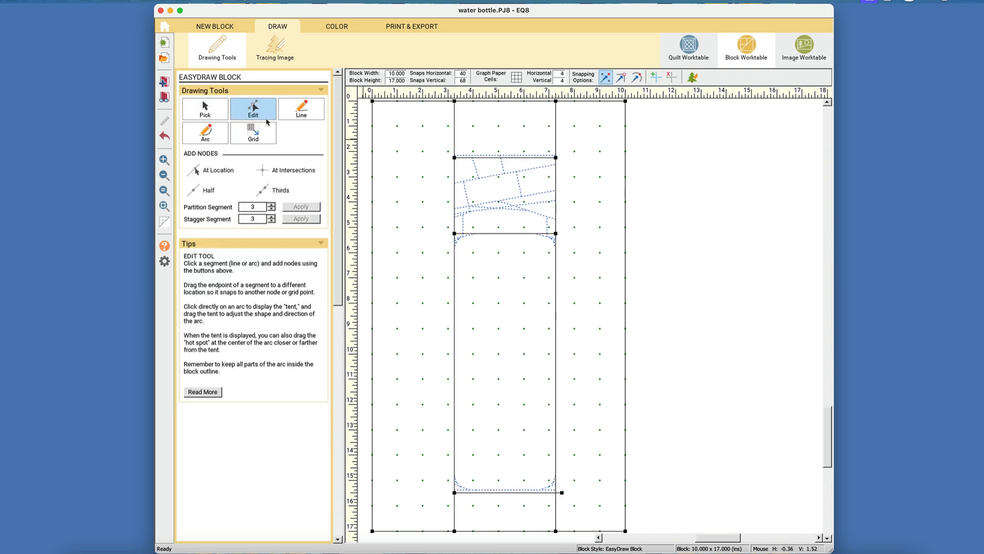
{"action": "left_click", "coordinate": [205, 110]}
{"action": "left_click", "coordinate": [495, 158]}
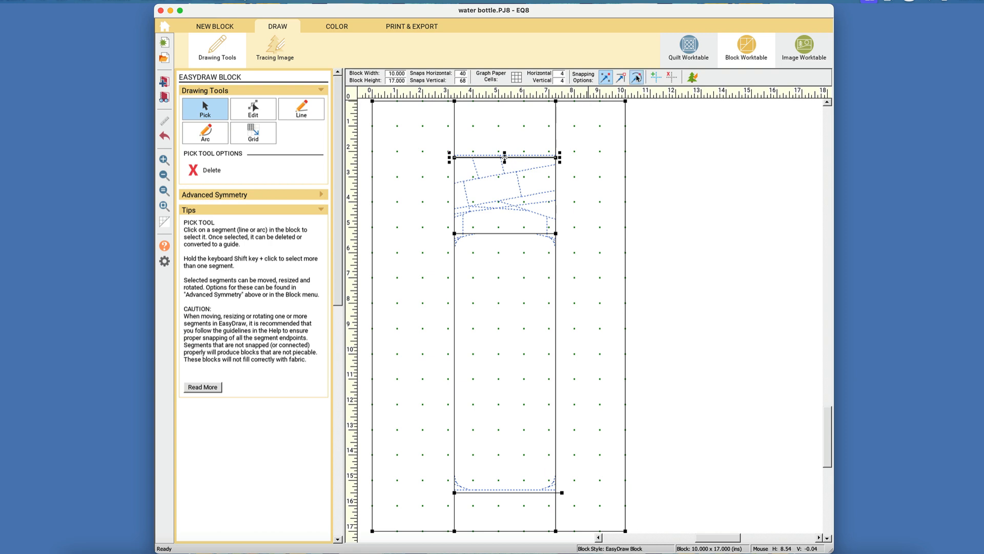
{"action": "left_click_drag", "start_coordinate": [505, 158], "coordinate": [504, 154]}
{"action": "left_click", "coordinate": [606, 78]}
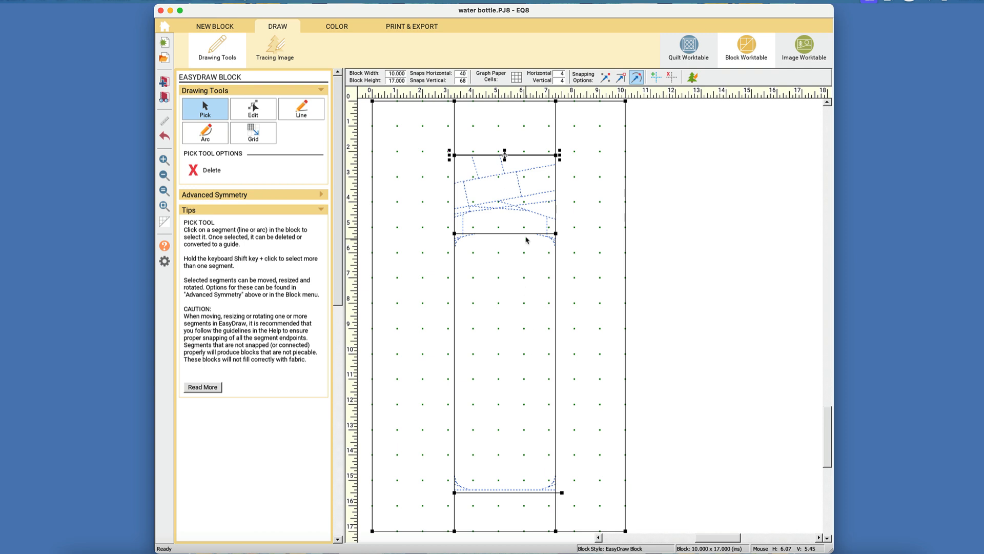
{"action": "left_click_drag", "start_coordinate": [508, 493], "coordinate": [507, 490]}
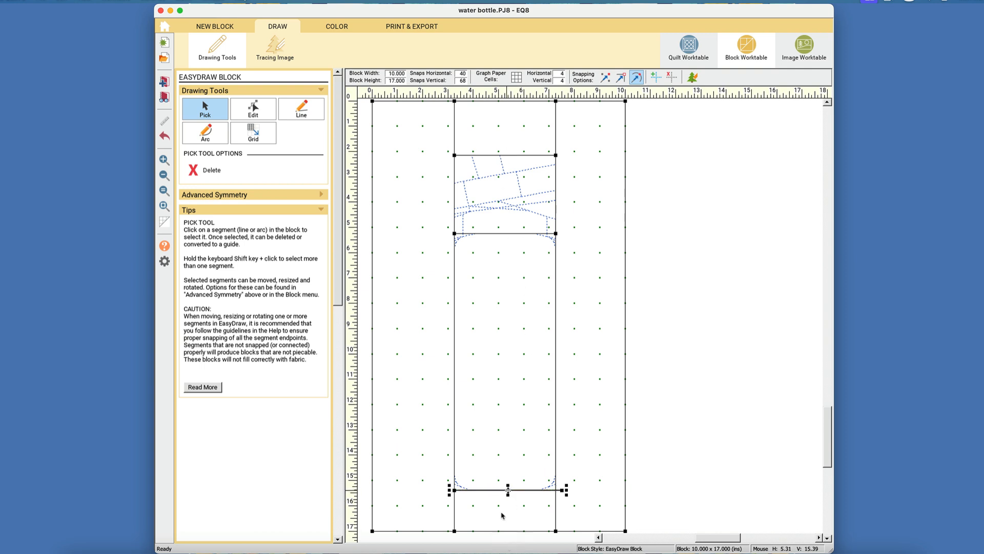
{"action": "left_click", "coordinate": [332, 32]}
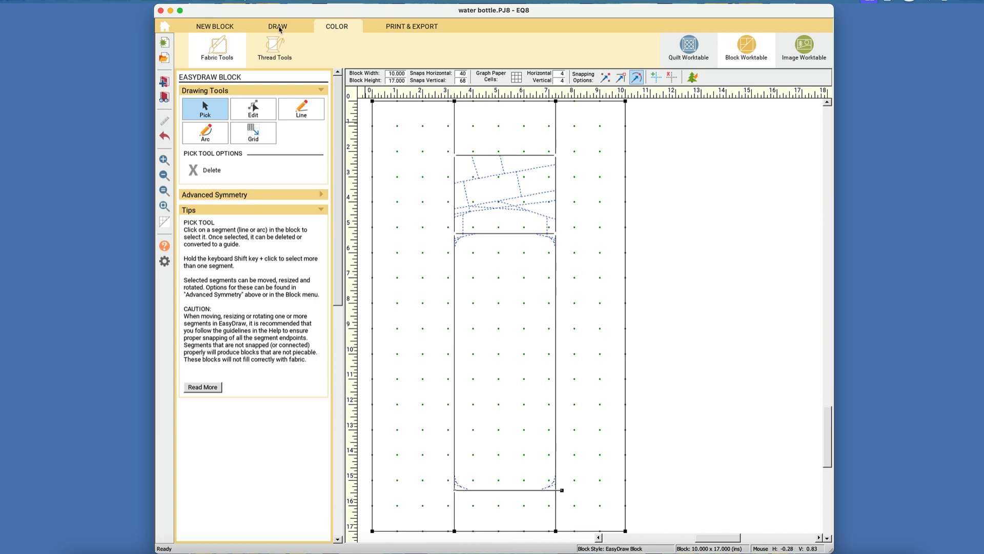
{"action": "left_click", "coordinate": [281, 29]}
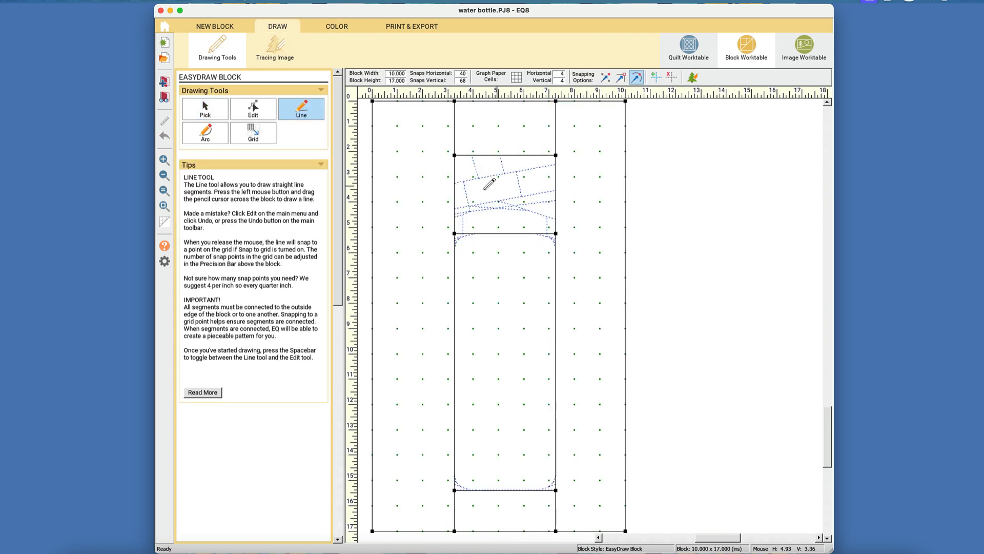
Step: Draw three slanted lines across the cap area from side line to side line, following the guides
{"action": "left_click_drag", "start_coordinate": [455, 182], "coordinate": [556, 165]}
{"action": "left_click_drag", "start_coordinate": [454, 208], "coordinate": [556, 190]}
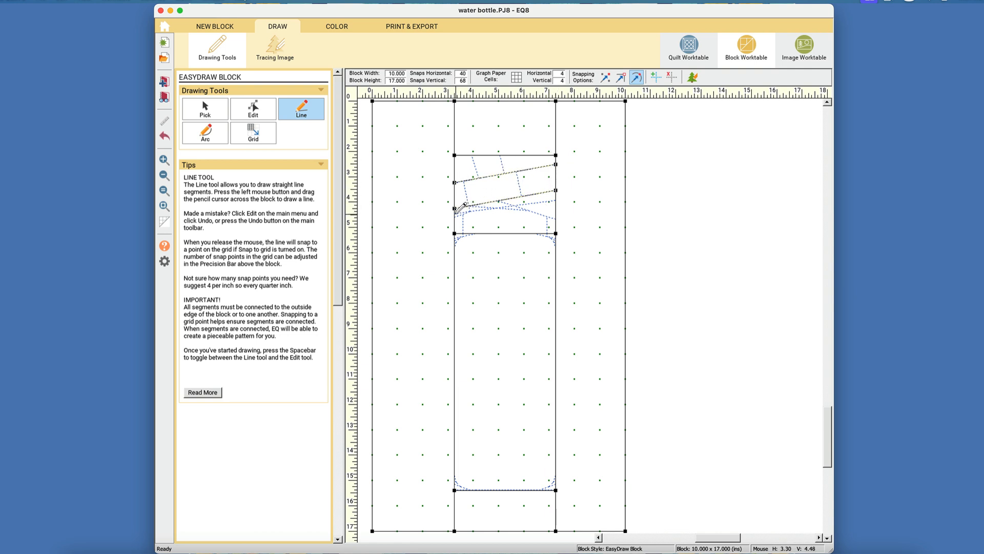
{"action": "left_click_drag", "start_coordinate": [456, 213], "coordinate": [551, 200]}
Step: Check the coloring view and the foundation pattern's numbering and sections for the redrawn lines
{"action": "left_click", "coordinate": [339, 26]}
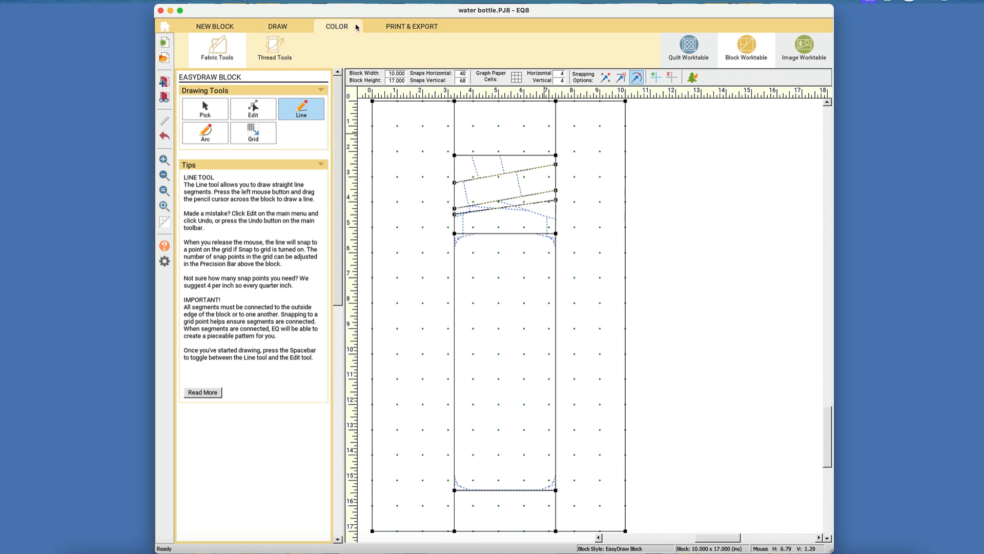
{"action": "left_click", "coordinate": [401, 27]}
{"action": "left_click", "coordinate": [313, 118]}
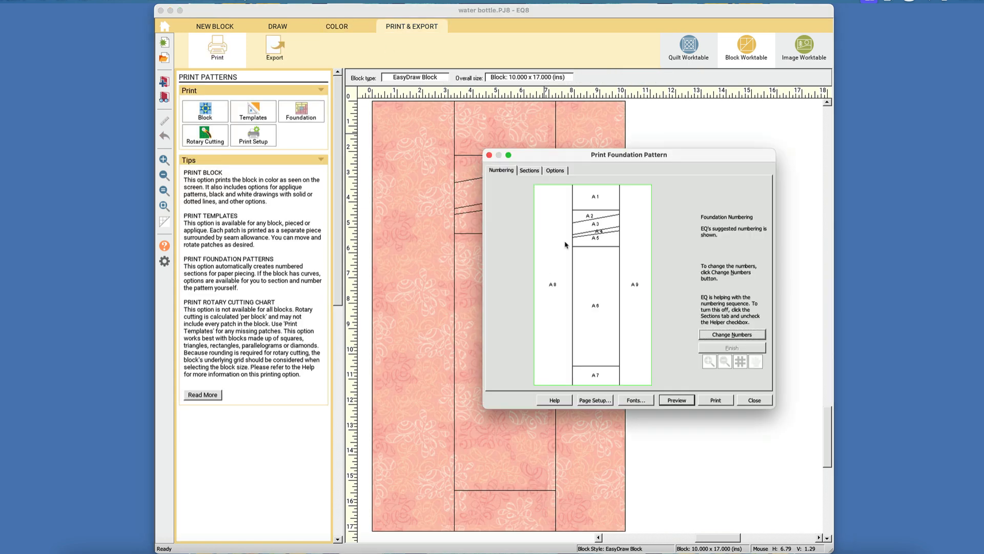
{"action": "left_click", "coordinate": [532, 172]}
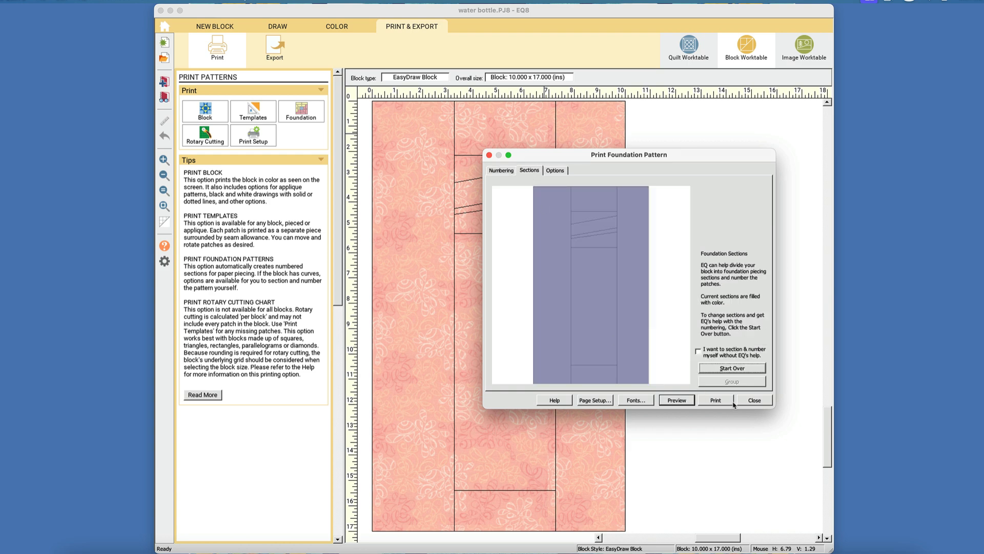
{"action": "left_click", "coordinate": [754, 400]}
{"action": "left_click", "coordinate": [277, 26]}
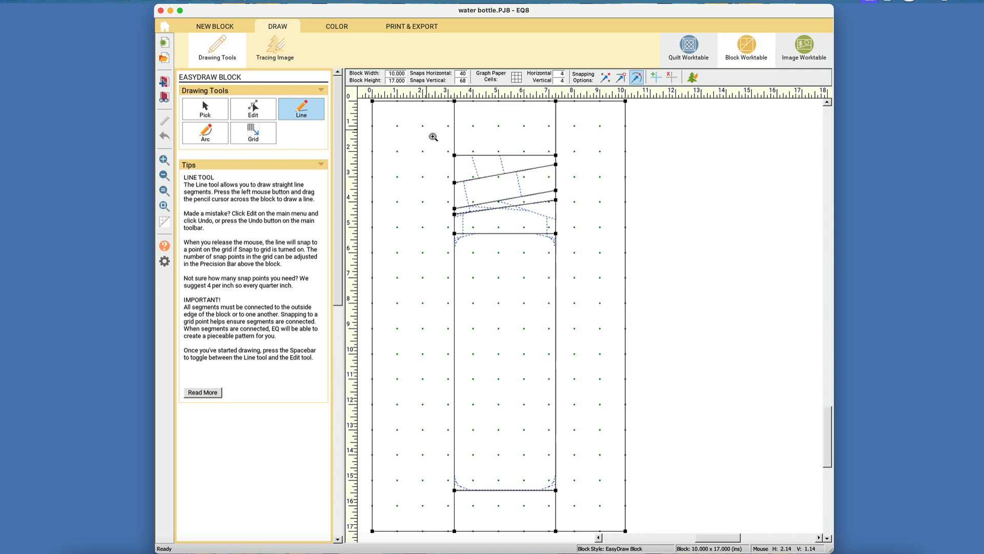
Step: Draw four short dividing lines inside the two upper slanted bands of the cap, following the guides
{"action": "left_click_drag", "start_coordinate": [425, 131], "coordinate": [576, 257]}
{"action": "left_click_drag", "start_coordinate": [495, 178], "coordinate": [517, 248]}
{"action": "left_click_drag", "start_coordinate": [581, 177], "coordinate": [595, 233]}
{"action": "left_click_drag", "start_coordinate": [472, 255], "coordinate": [487, 329]}
{"action": "left_click_drag", "start_coordinate": [630, 227], "coordinate": [646, 301]}
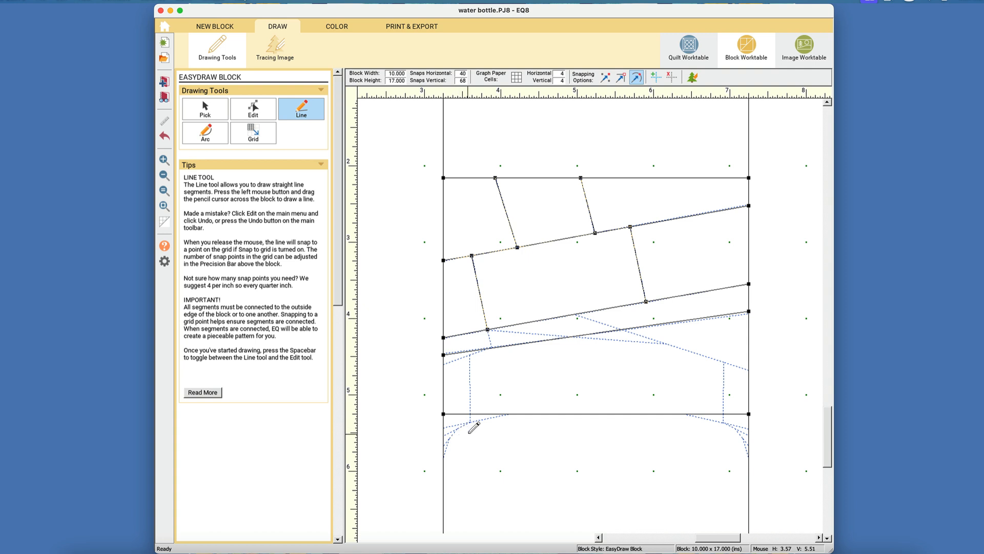
Step: Draw one shallow corner line at each end of the shoulder line, connecting it to the side lines, and check the coloring
{"action": "left_click_drag", "start_coordinate": [444, 426], "coordinate": [510, 413]}
{"action": "left_click_drag", "start_coordinate": [750, 429], "coordinate": [687, 413]}
{"action": "left_click", "coordinate": [323, 25]}
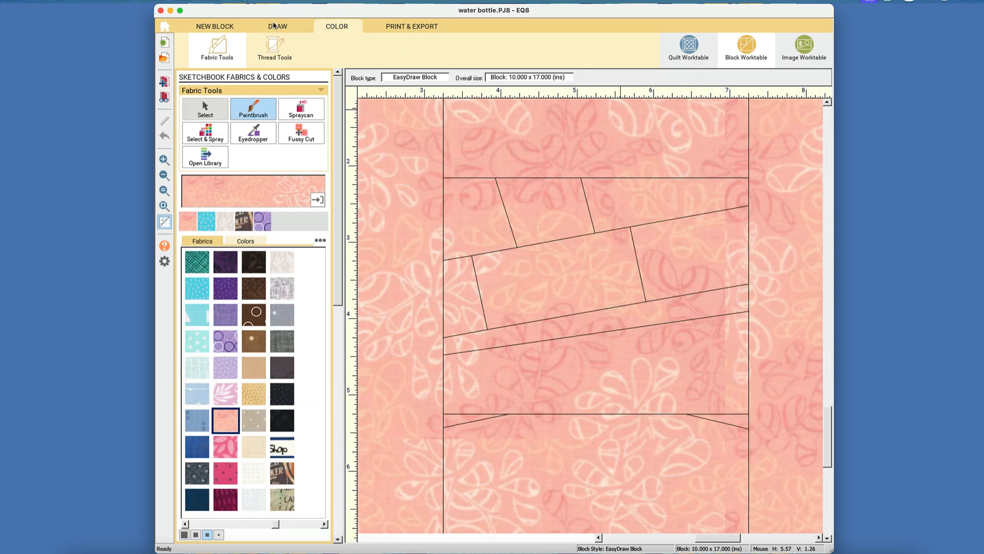
{"action": "left_click", "coordinate": [276, 26]}
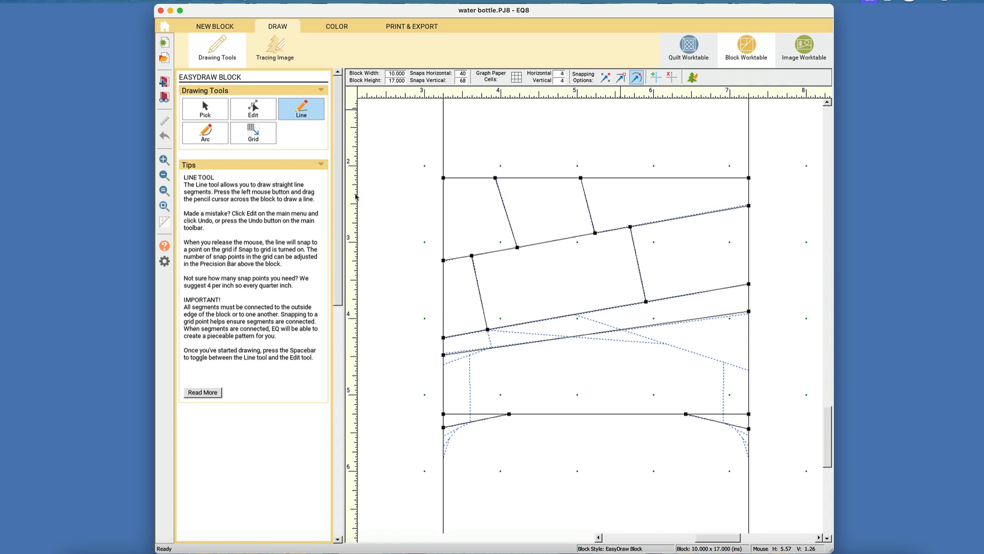
Step: Draw the angled neck lines below the lowest slanted line and a short vertical line at each side down to the shoulder line
{"action": "left_click_drag", "start_coordinate": [749, 369], "coordinate": [577, 313]}
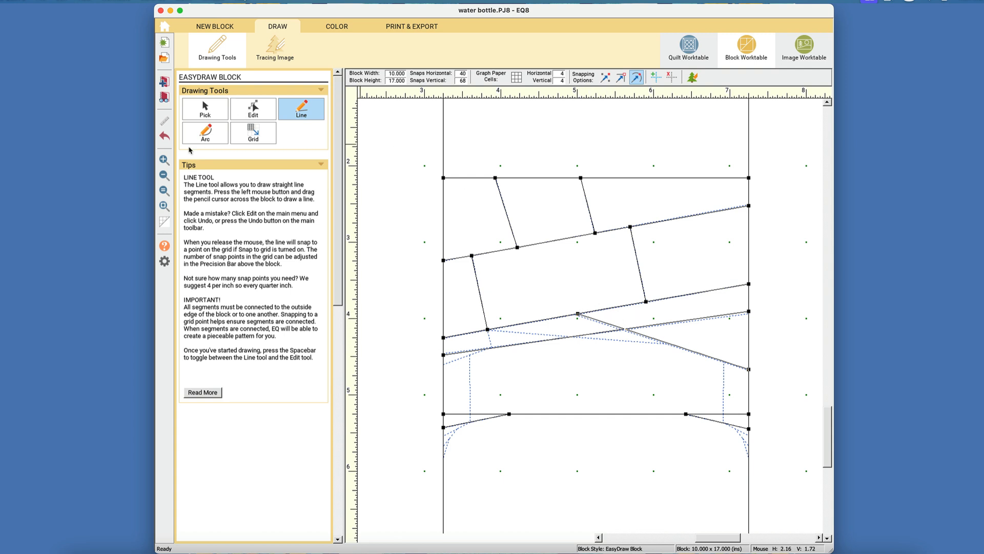
{"action": "left_click", "coordinate": [164, 137]}
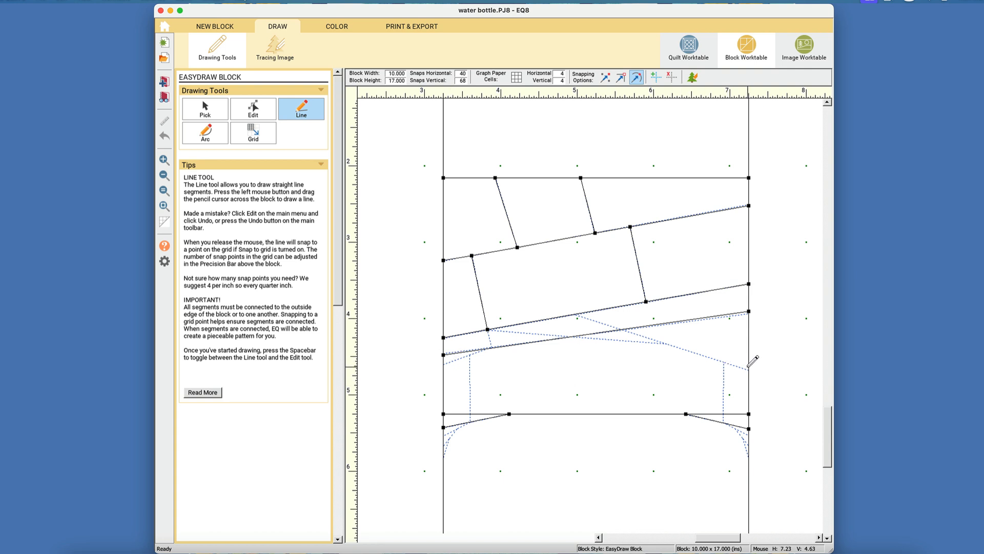
{"action": "mouse_move", "coordinate": [749, 369]}
{"action": "left_mouse_down"}
{"action": "mouse_move", "coordinate": [575, 314]}
{"action": "mouse_move", "coordinate": [664, 342]}
{"action": "left_mouse_up"}
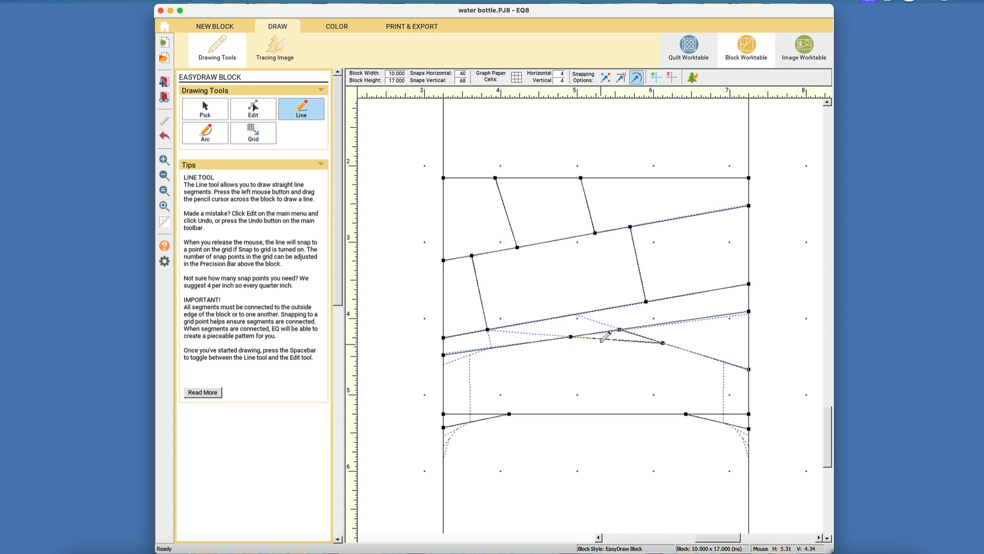
{"action": "mouse_move", "coordinate": [492, 347]}
{"action": "left_mouse_down"}
{"action": "mouse_move", "coordinate": [444, 364]}
{"action": "mouse_move", "coordinate": [471, 414]}
{"action": "left_mouse_up"}
{"action": "left_click_drag", "start_coordinate": [725, 362], "coordinate": [724, 414]}
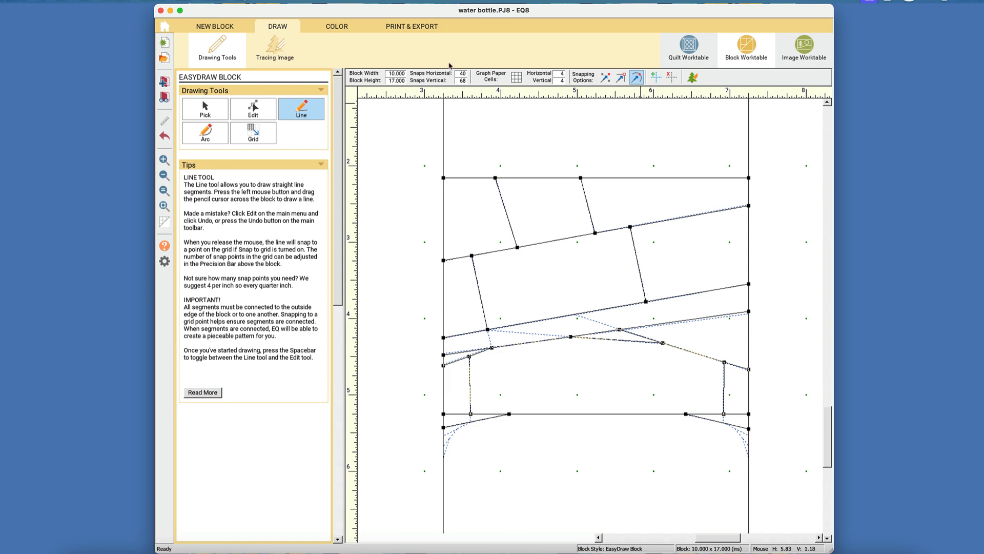
Step: Check the coloring of the added neck lines and examine the block's foundation pattern sections
{"action": "left_click", "coordinate": [345, 28]}
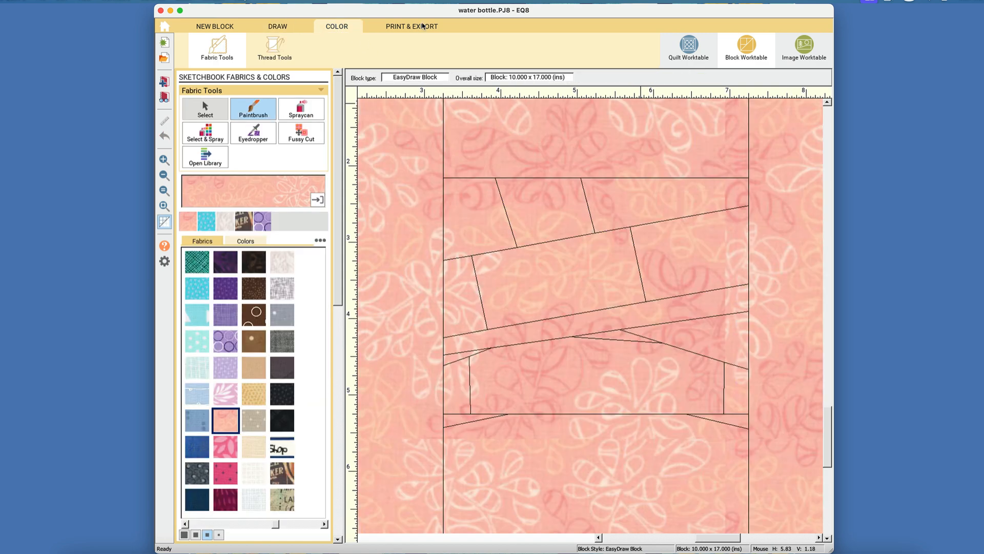
{"action": "left_click", "coordinate": [423, 28]}
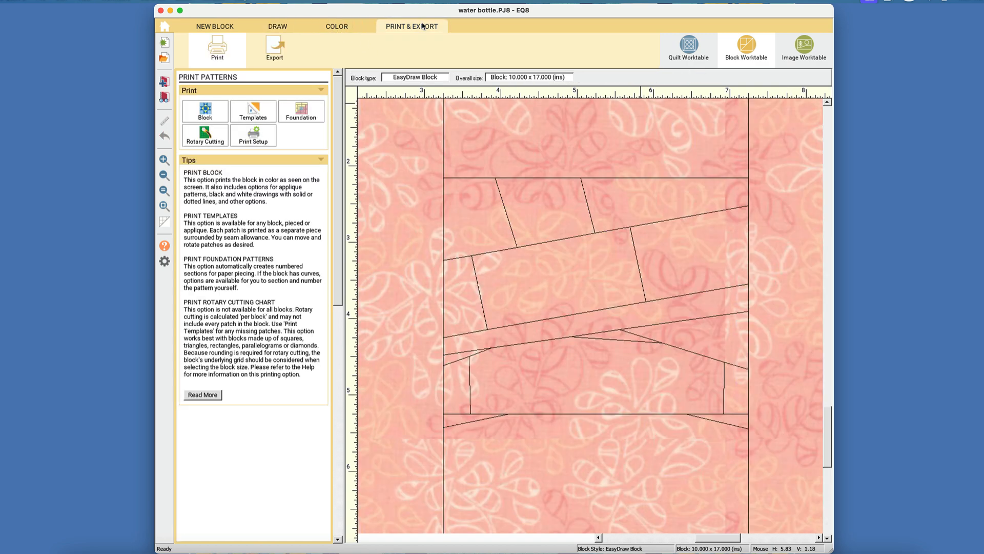
{"action": "left_click", "coordinate": [288, 113]}
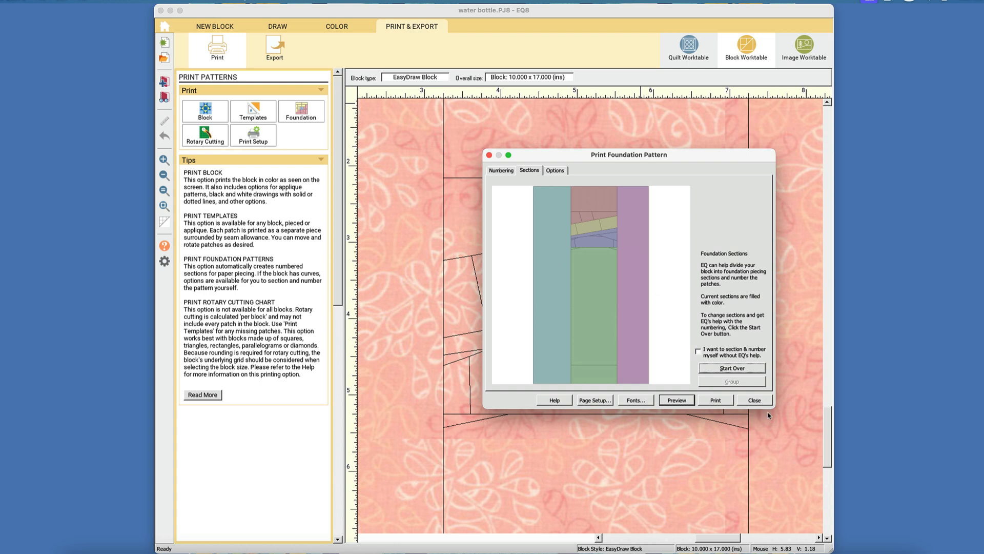
Step: Draw short lines inside the narrow slanted band below the cap, extending the neck lines up to the band's upper edge along the guides
{"action": "left_click", "coordinate": [757, 401]}
{"action": "left_click", "coordinate": [287, 27]}
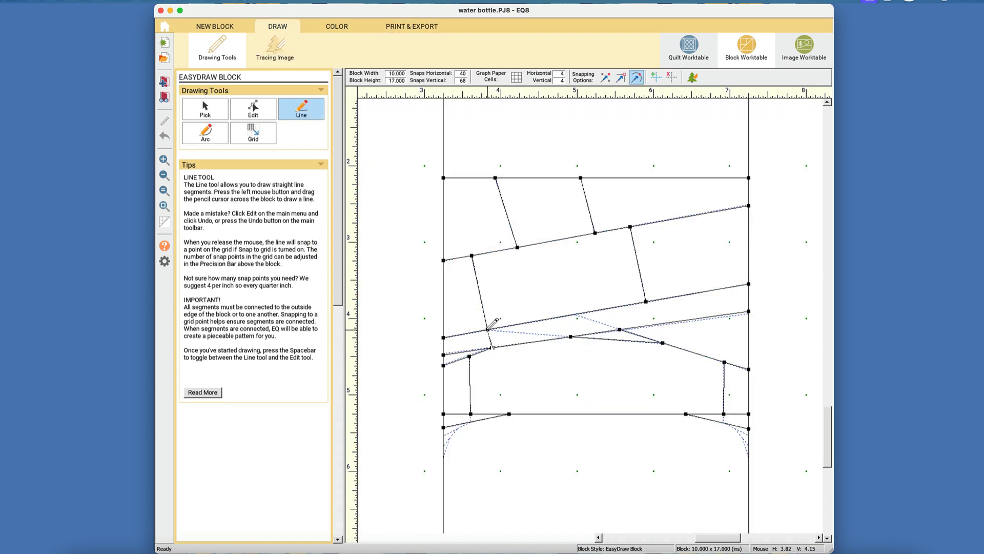
{"action": "left_click", "coordinate": [165, 136]}
{"action": "left_click", "coordinate": [621, 76]}
{"action": "mouse_move", "coordinate": [487, 329]}
{"action": "left_mouse_down"}
{"action": "mouse_move", "coordinate": [570, 336]}
{"action": "mouse_move", "coordinate": [573, 314]}
{"action": "left_mouse_up"}
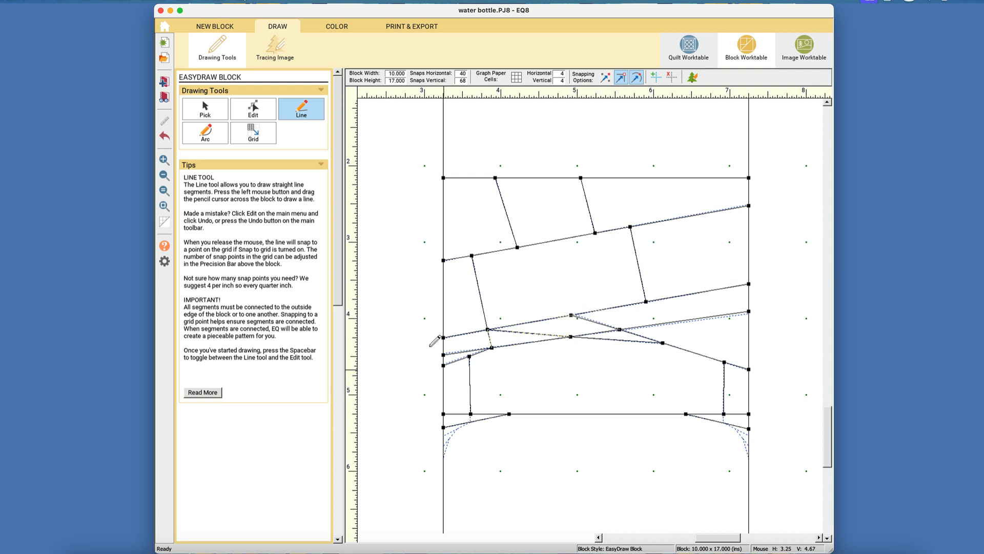
Step: Check the coloring of the lines added in the narrow band and examine the foundation pattern sections
{"action": "left_click", "coordinate": [345, 30]}
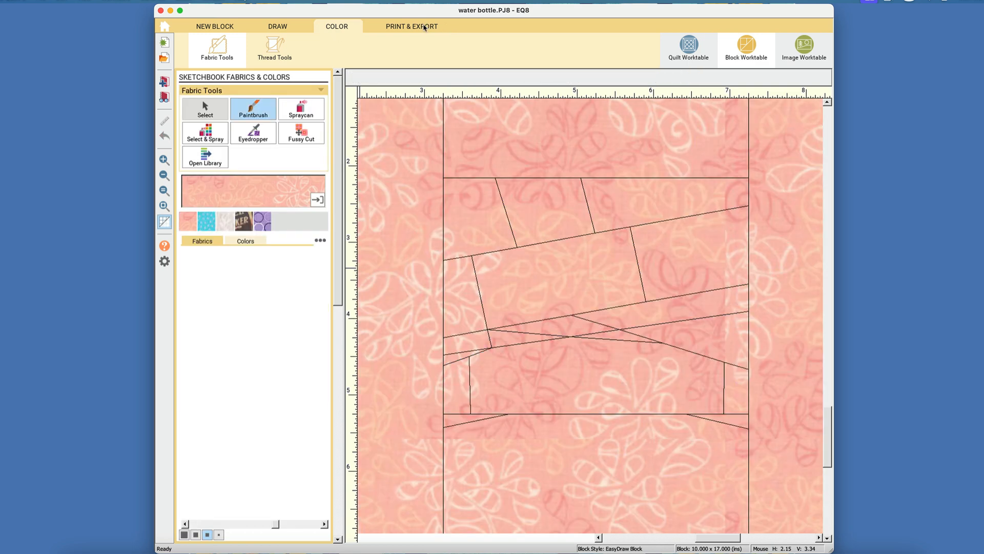
{"action": "left_click", "coordinate": [425, 26]}
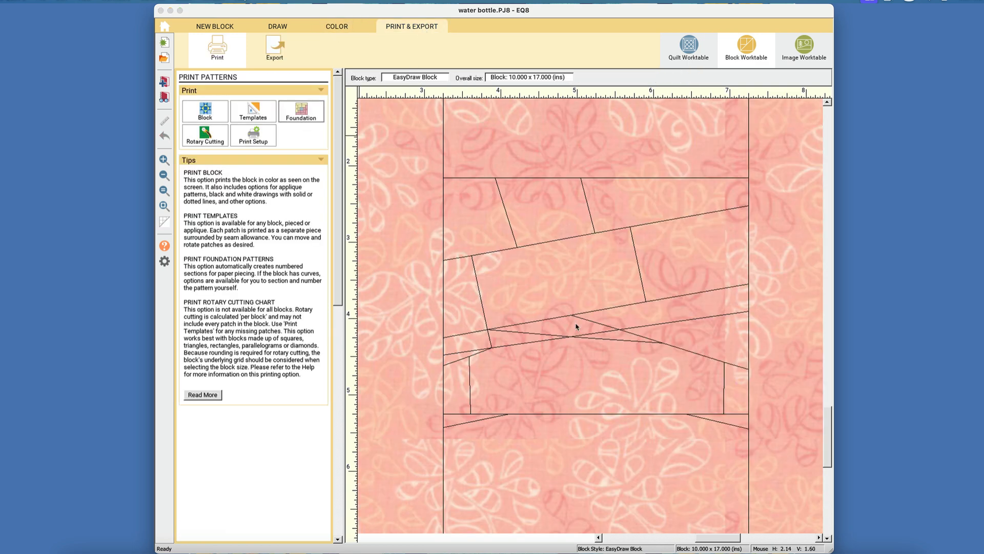
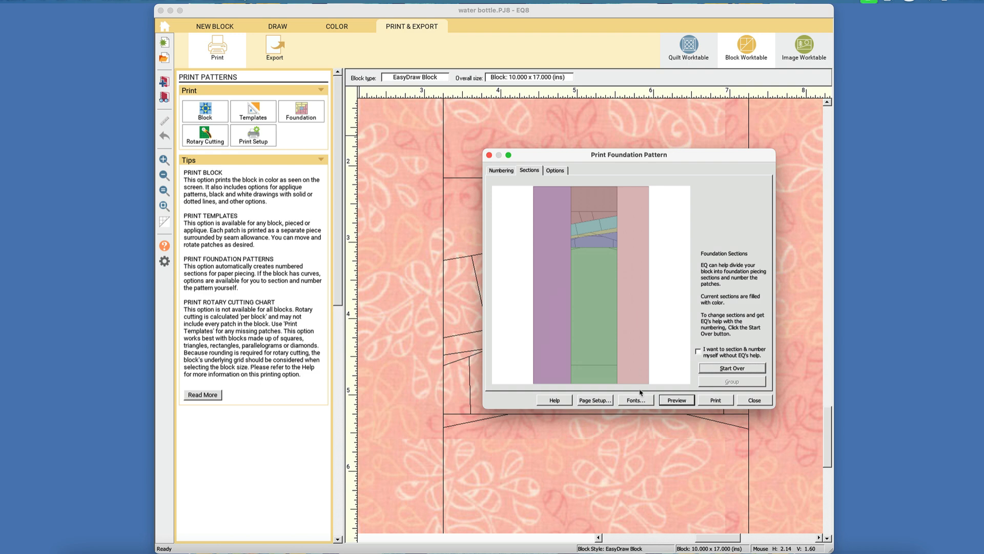
{"action": "left_click", "coordinate": [743, 399]}
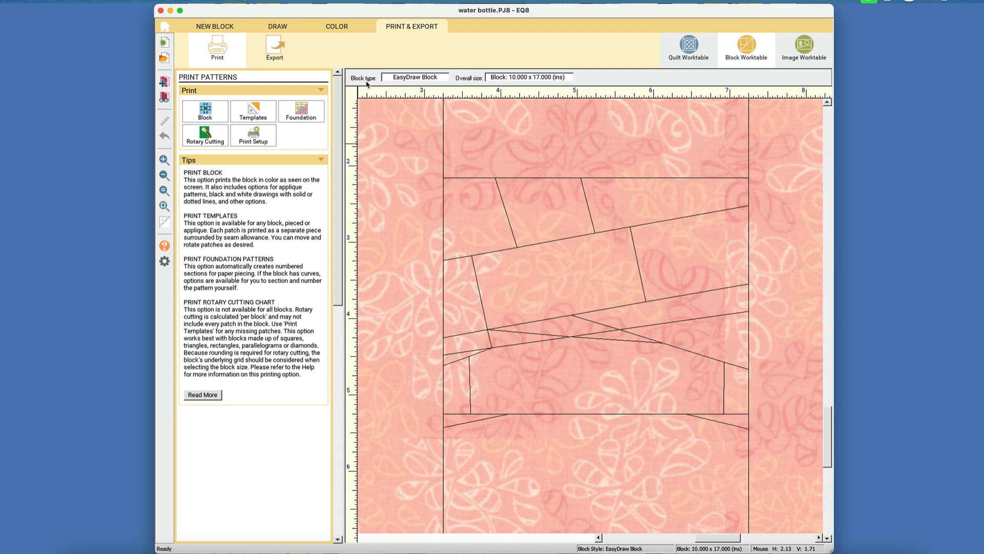
Step: Draw a short vertical line and three progressively steeper corner lines at the bottle's left shoulder, following the guides and checking the coloring
{"action": "left_click", "coordinate": [291, 24]}
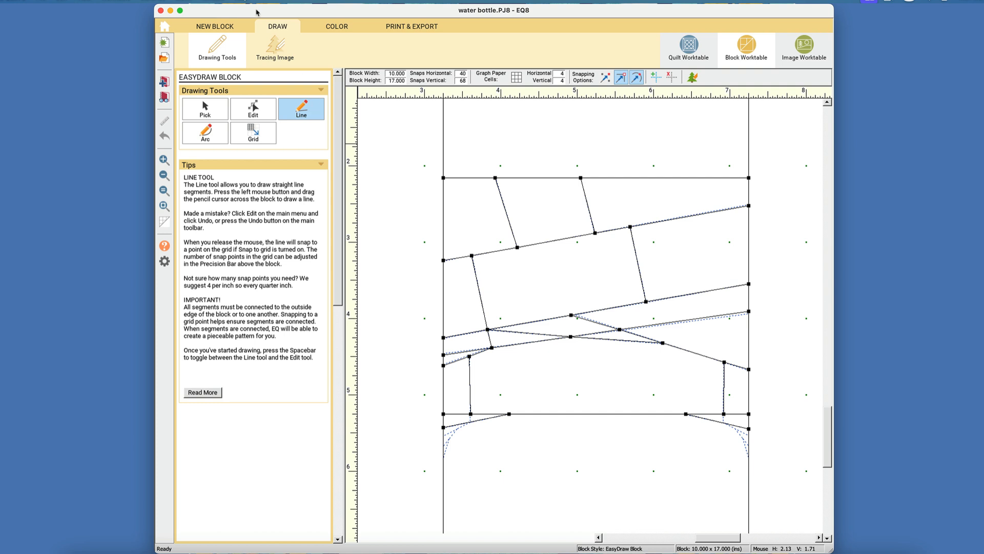
{"action": "left_click", "coordinate": [164, 160]}
{"action": "left_click_drag", "start_coordinate": [415, 396], "coordinate": [481, 449]}
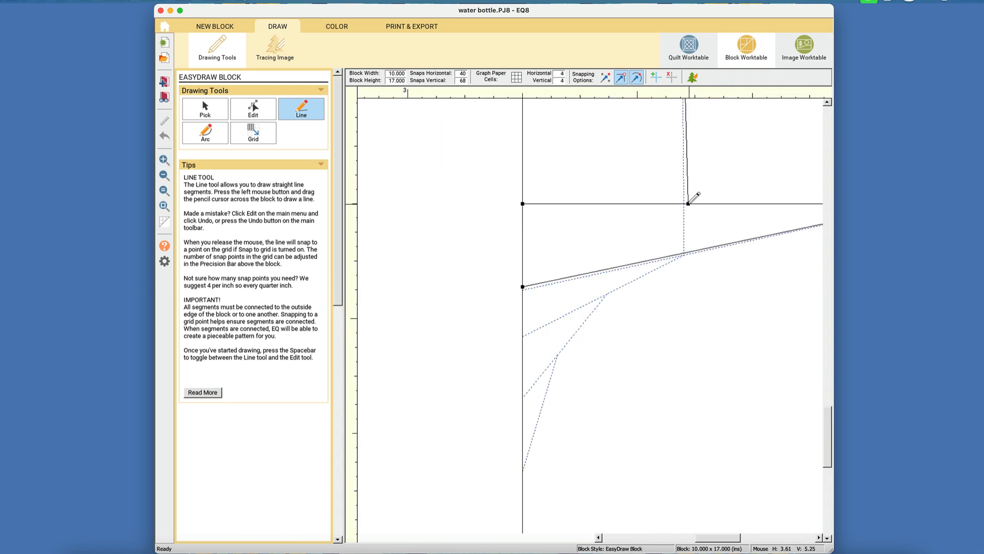
{"action": "mouse_move", "coordinate": [689, 204]}
{"action": "left_mouse_down"}
{"action": "mouse_move", "coordinate": [683, 255]}
{"action": "mouse_move", "coordinate": [536, 341]}
{"action": "mouse_move", "coordinate": [523, 337]}
{"action": "left_mouse_up"}
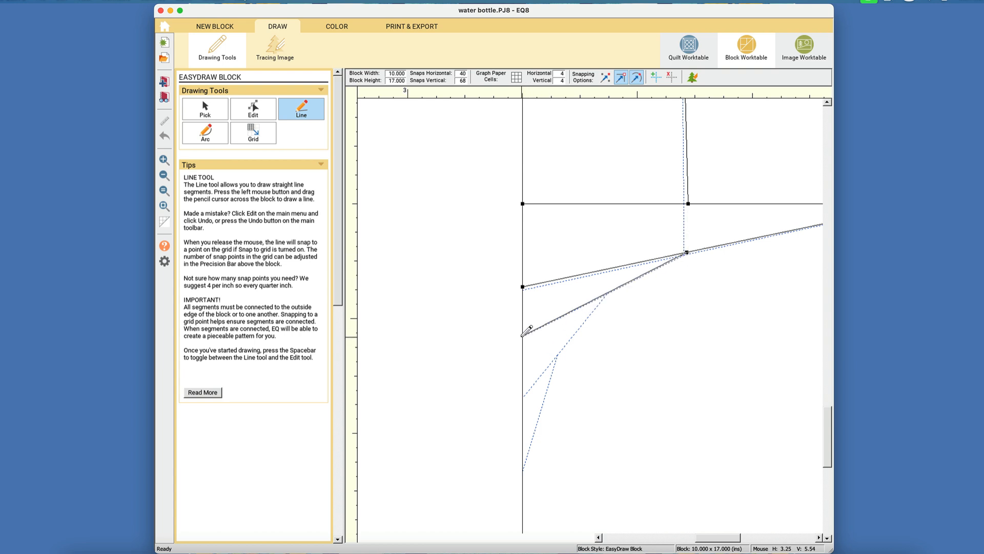
{"action": "left_click_drag", "start_coordinate": [689, 204], "coordinate": [676, 441]}
{"action": "left_click", "coordinate": [322, 29]}
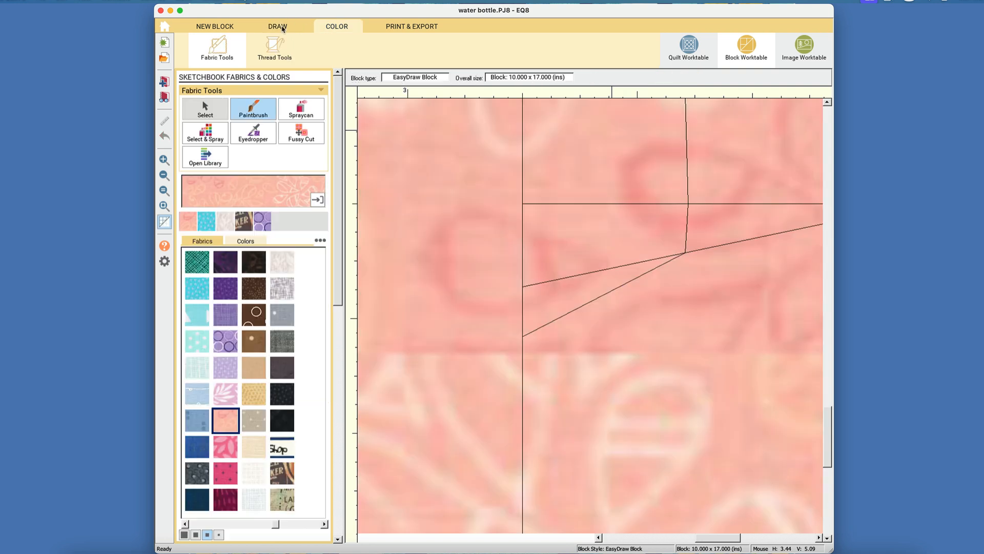
{"action": "left_click", "coordinate": [280, 28]}
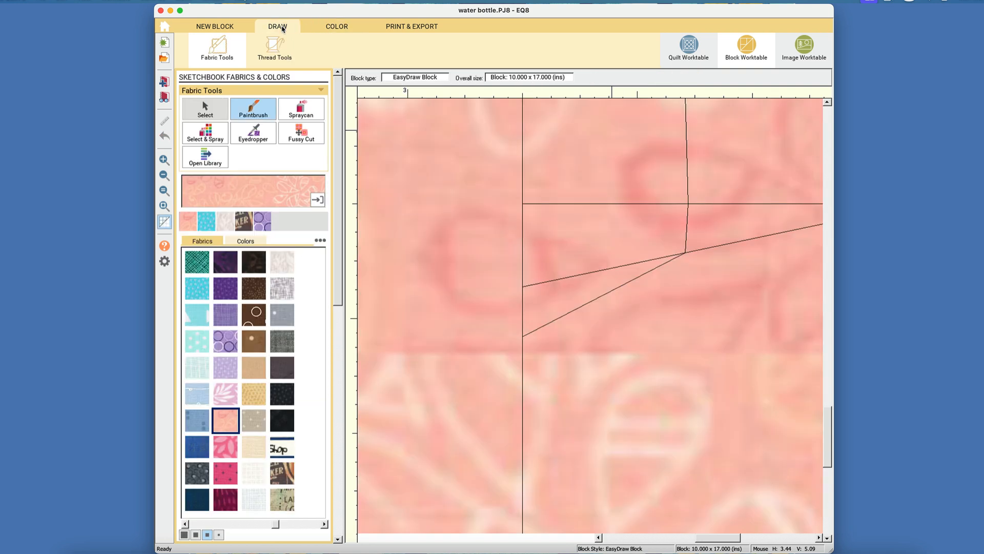
{"action": "left_click_drag", "start_coordinate": [523, 396], "coordinate": [608, 292]}
{"action": "left_click_drag", "start_coordinate": [523, 469], "coordinate": [557, 355]}
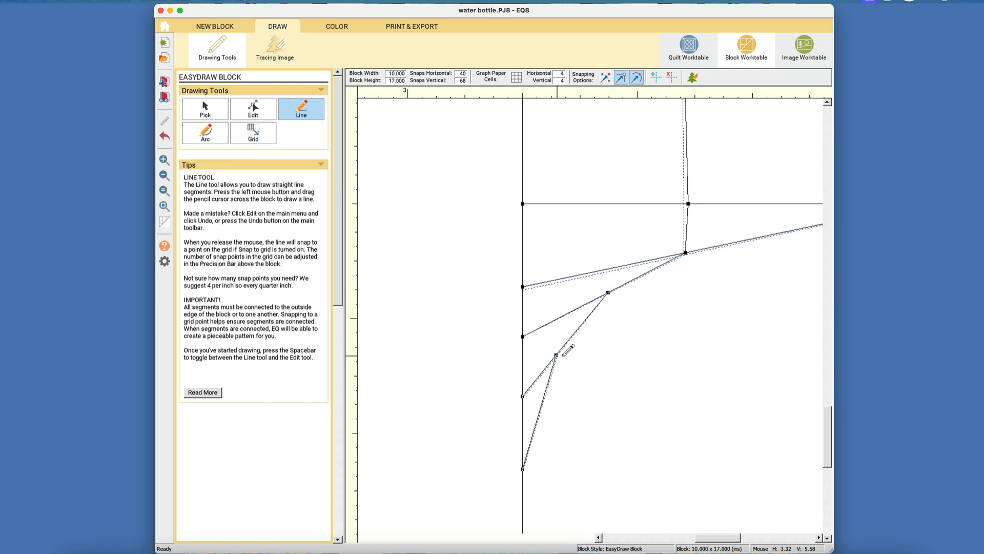
Step: Draw a matching short vertical line and three progressively steeper corner lines at the bottle's right shoulder, following the guides and checking the coloring
{"action": "left_click", "coordinate": [169, 207]}
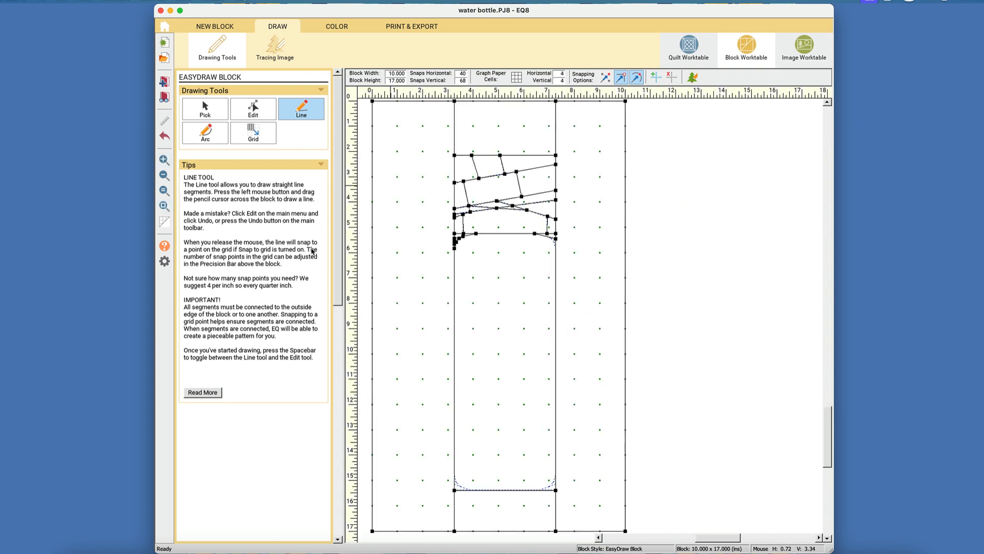
{"action": "left_click_drag", "start_coordinate": [525, 220], "coordinate": [599, 290]}
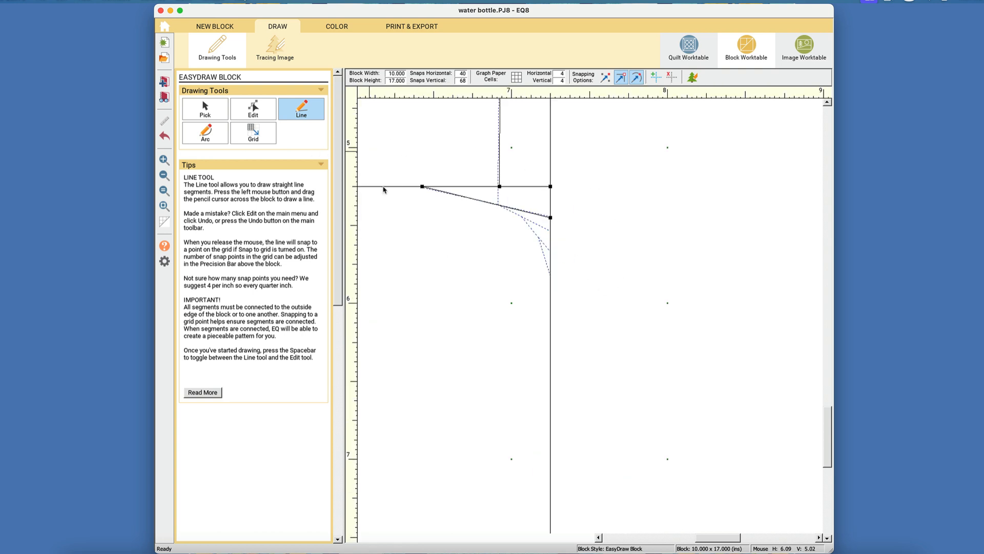
{"action": "left_click", "coordinate": [165, 161]}
{"action": "left_click_drag", "start_coordinate": [413, 175], "coordinate": [579, 257]}
{"action": "left_click_drag", "start_coordinate": [604, 147], "coordinate": [588, 401]}
{"action": "left_click", "coordinate": [333, 25]}
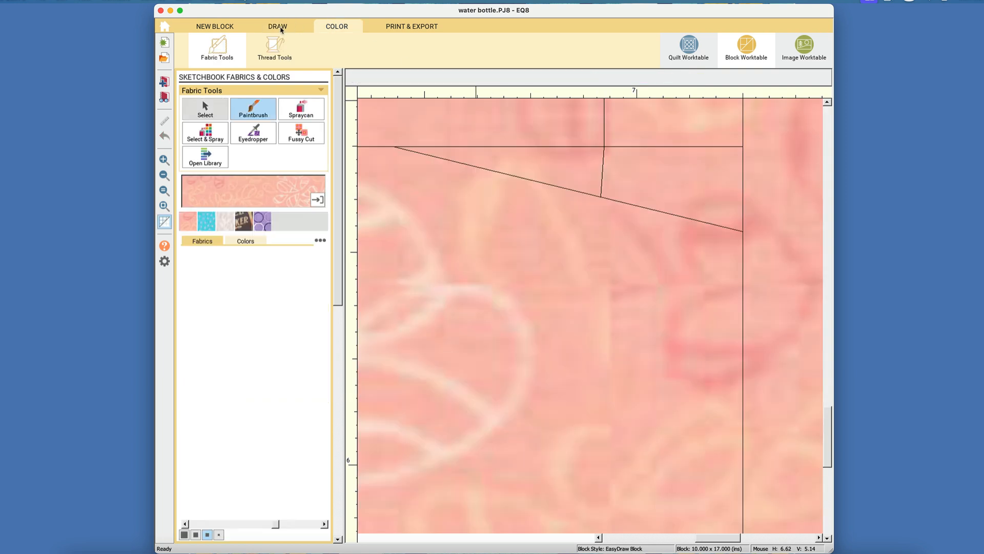
{"action": "left_click", "coordinate": [281, 30]}
{"action": "left_click_drag", "start_coordinate": [602, 198], "coordinate": [743, 266]}
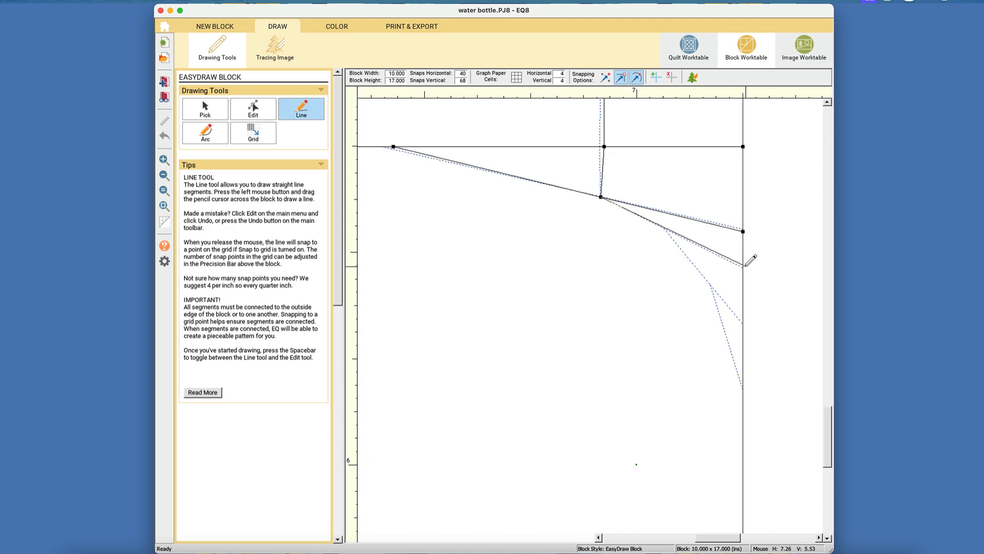
{"action": "left_click_drag", "start_coordinate": [666, 229], "coordinate": [743, 324]}
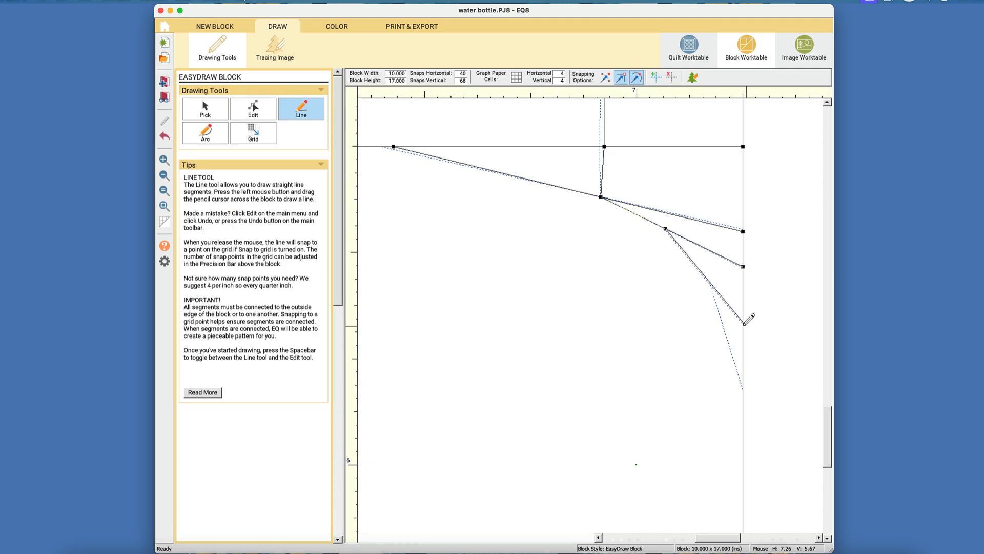
{"action": "left_click_drag", "start_coordinate": [712, 286], "coordinate": [743, 388]}
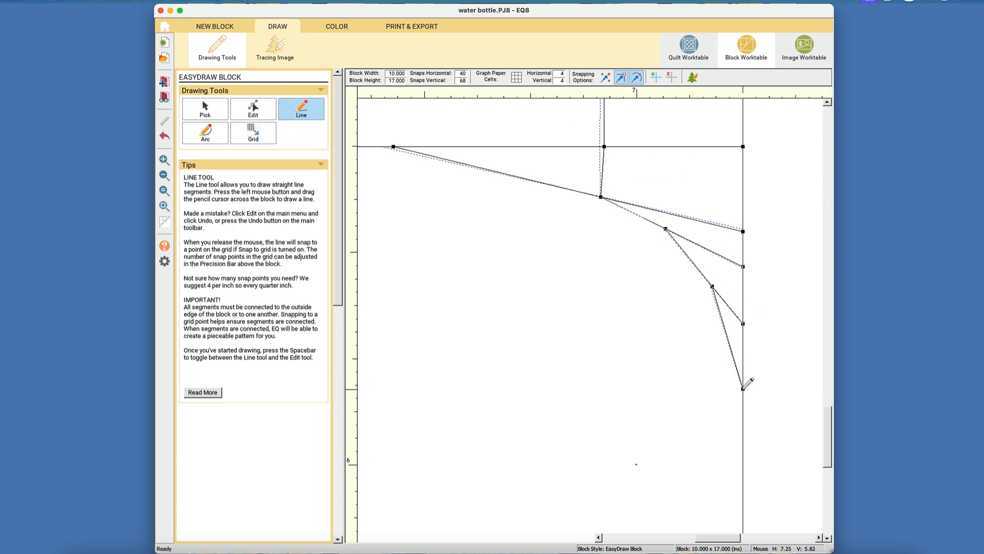
Step: Examine the whole block's foundation pattern sections with both rounded shoulders in place
{"action": "left_click", "coordinate": [164, 206]}
{"action": "left_click", "coordinate": [423, 28]}
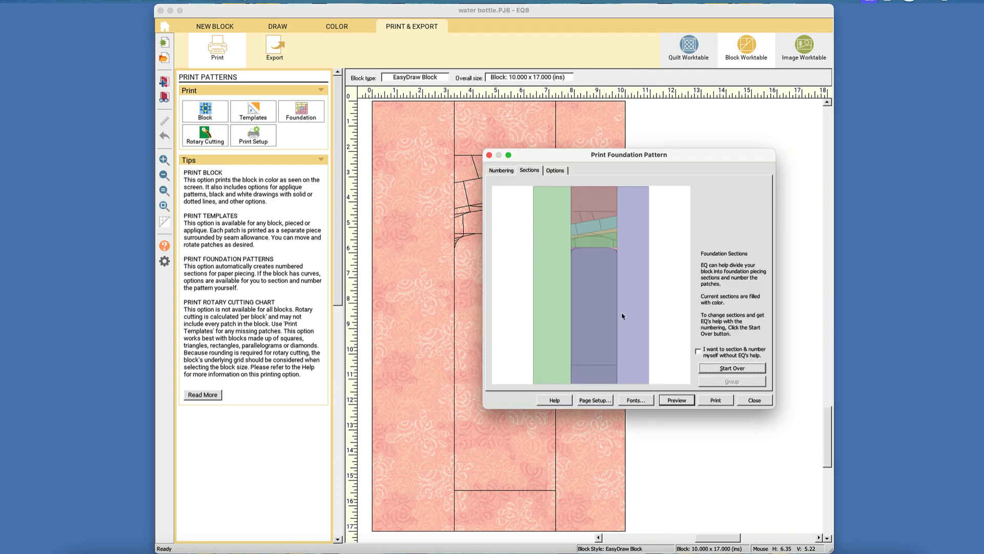
{"action": "left_click", "coordinate": [754, 400]}
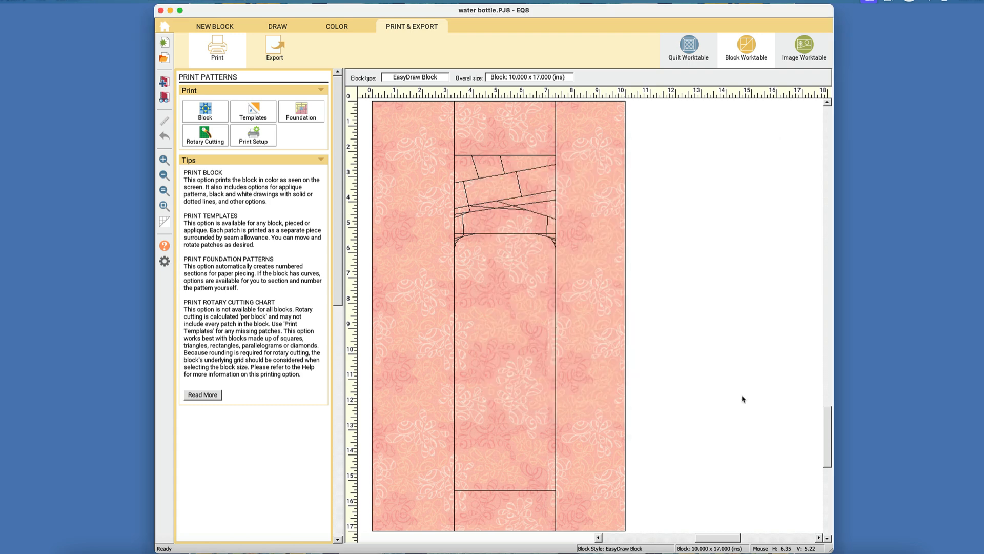
Step: Draw three staggered lines rounding the bottle's bottom left corner, from the base line up to the side line along the guides
{"action": "left_click", "coordinate": [281, 30]}
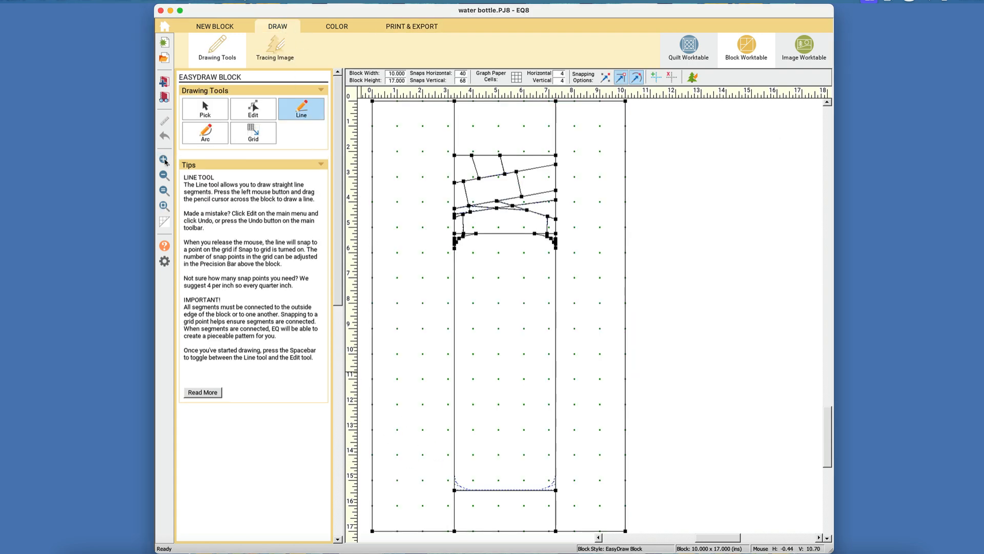
{"action": "left_click_drag", "start_coordinate": [430, 458], "coordinate": [513, 514]}
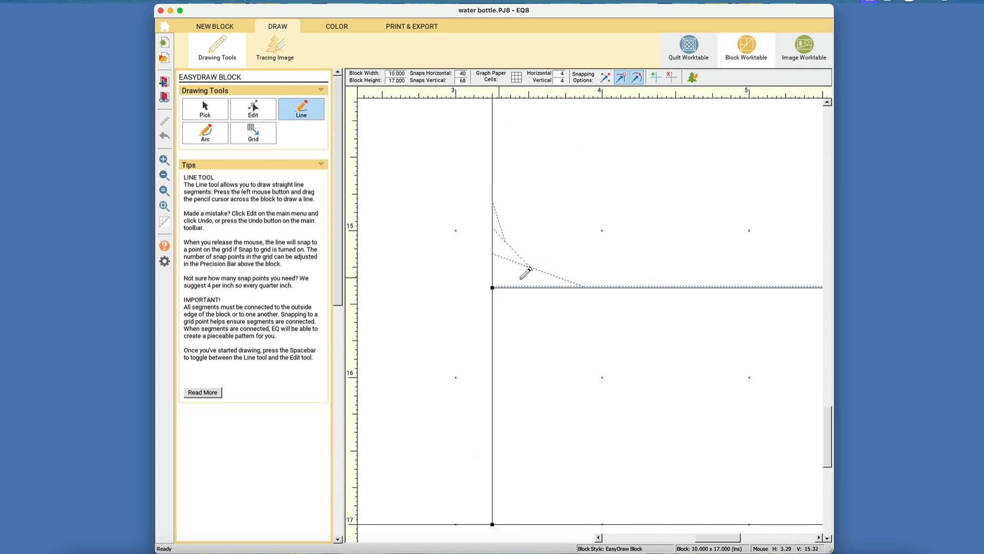
{"action": "left_click", "coordinate": [164, 160]}
{"action": "left_click_drag", "start_coordinate": [495, 242], "coordinate": [566, 302]}
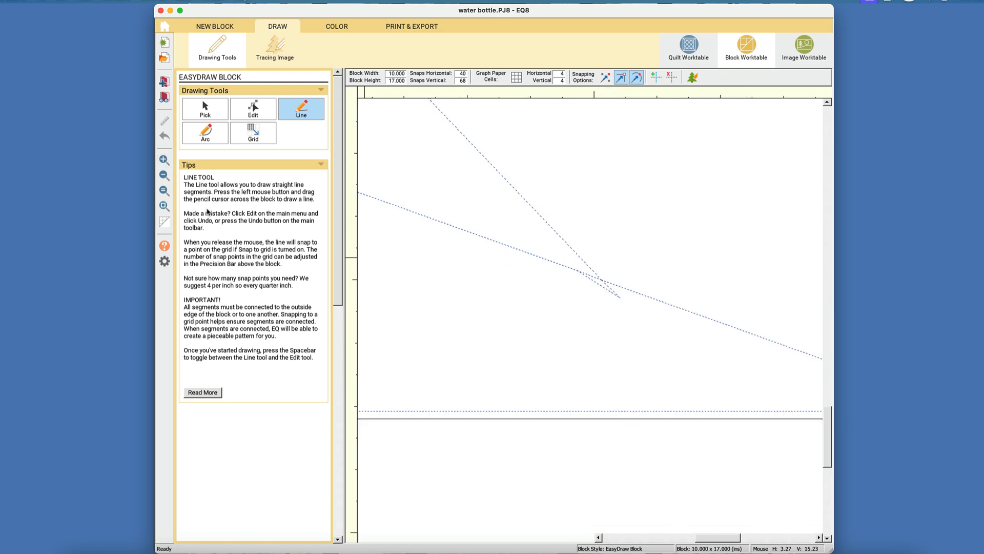
{"action": "left_click", "coordinate": [164, 207]}
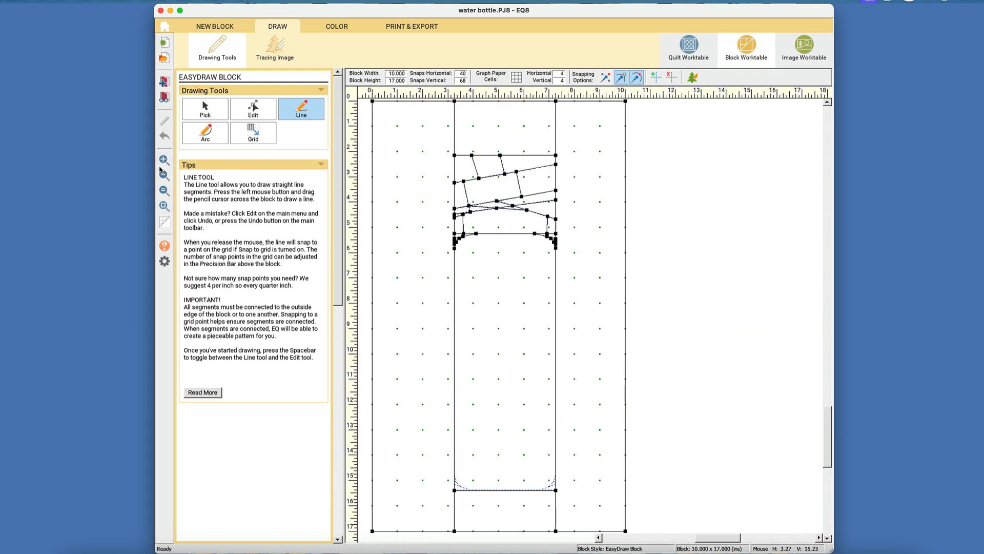
{"action": "left_click_drag", "start_coordinate": [413, 434], "coordinate": [493, 500]}
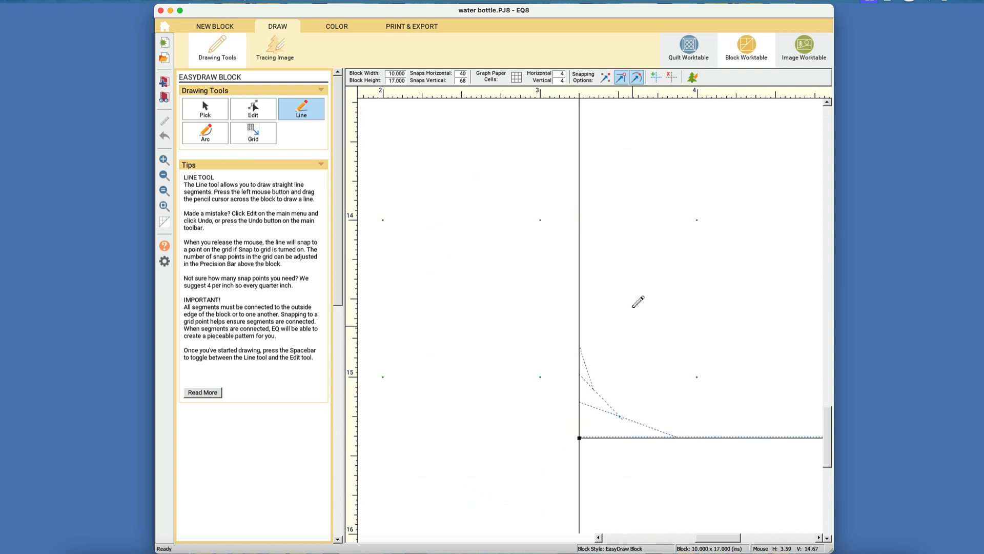
{"action": "left_click", "coordinate": [301, 110]}
{"action": "mouse_move", "coordinate": [678, 438]}
{"action": "left_mouse_down"}
{"action": "mouse_move", "coordinate": [580, 402]}
{"action": "mouse_move", "coordinate": [592, 386]}
{"action": "mouse_move", "coordinate": [579, 347]}
{"action": "left_mouse_up"}
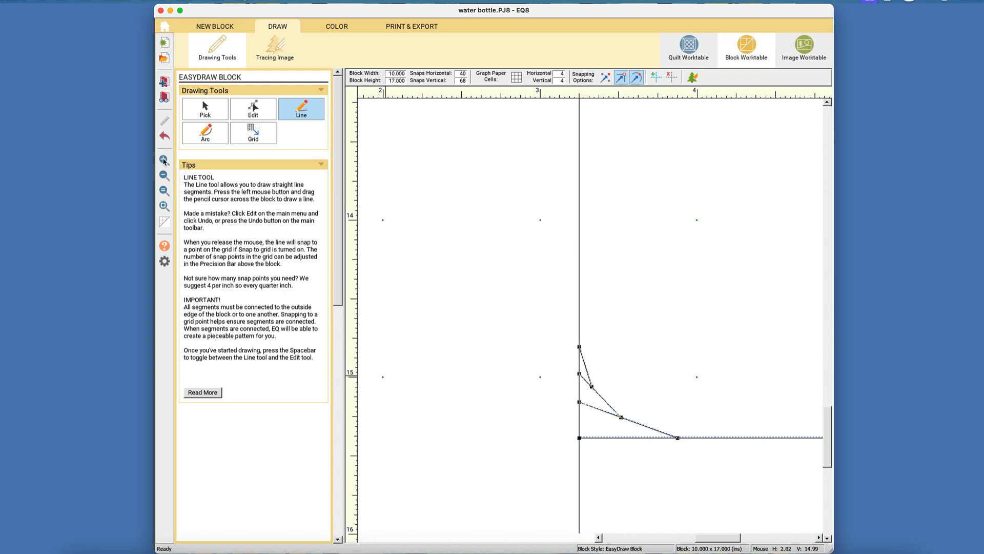
Step: Draw three staggered lines rounding the bottle's bottom right corner, from the base line up to the side line along the guides
{"action": "left_click", "coordinate": [164, 207]}
{"action": "left_click", "coordinate": [164, 161]}
{"action": "left_click_drag", "start_coordinate": [528, 455], "coordinate": [573, 507]}
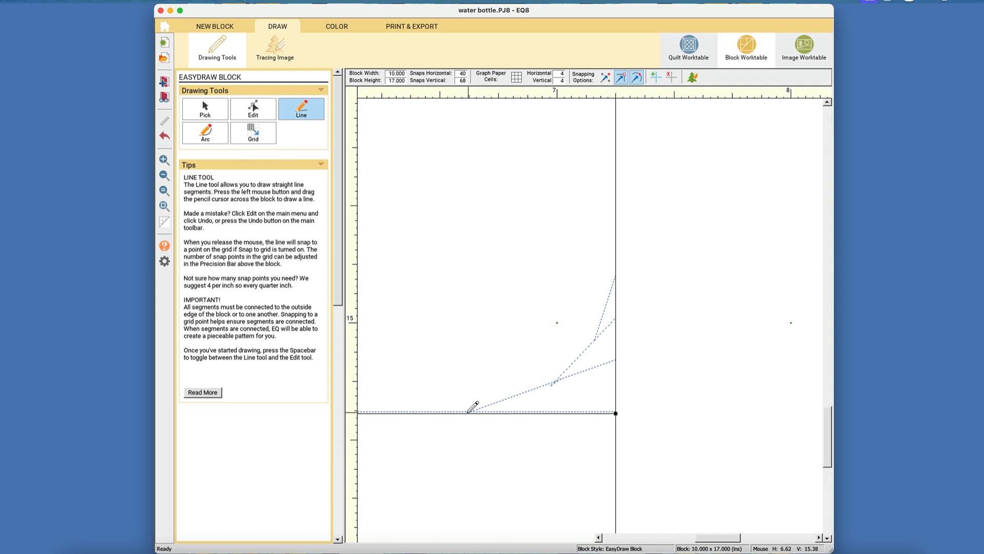
{"action": "mouse_move", "coordinate": [468, 412]}
{"action": "left_mouse_down"}
{"action": "mouse_move", "coordinate": [617, 353]}
{"action": "mouse_move", "coordinate": [616, 361]}
{"action": "left_mouse_up"}
{"action": "mouse_move", "coordinate": [556, 381]}
{"action": "left_mouse_down"}
{"action": "mouse_move", "coordinate": [617, 324]}
{"action": "mouse_move", "coordinate": [616, 276]}
{"action": "left_mouse_up"}
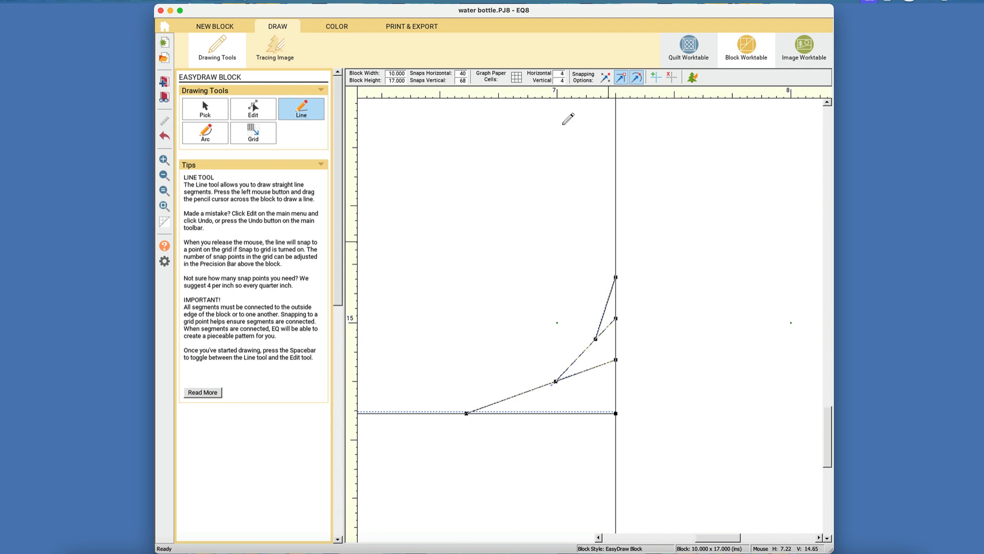
Step: Color the bottle's body patch with the vintage hotel label fabric
{"action": "left_click", "coordinate": [337, 27]}
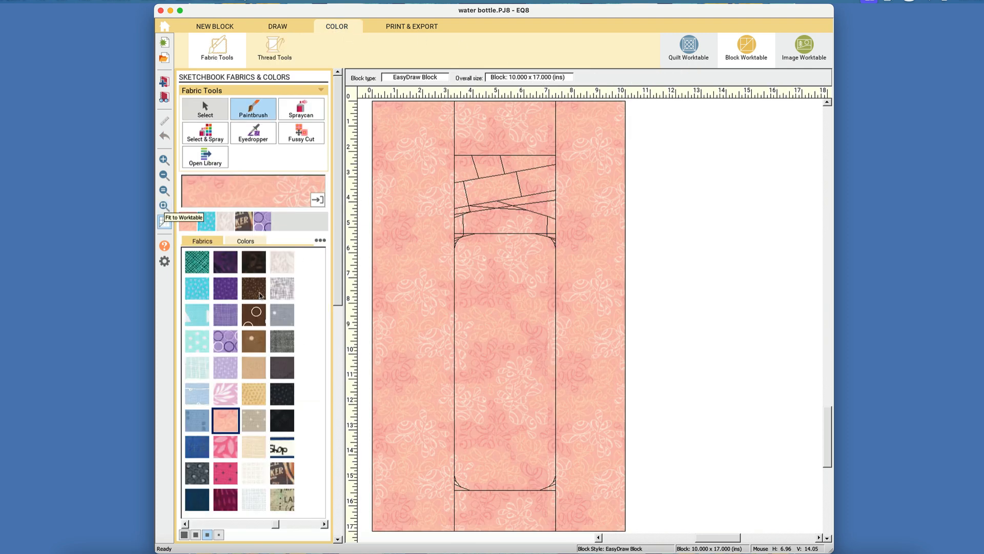
{"action": "left_click", "coordinate": [282, 472]}
{"action": "left_click", "coordinate": [547, 379]}
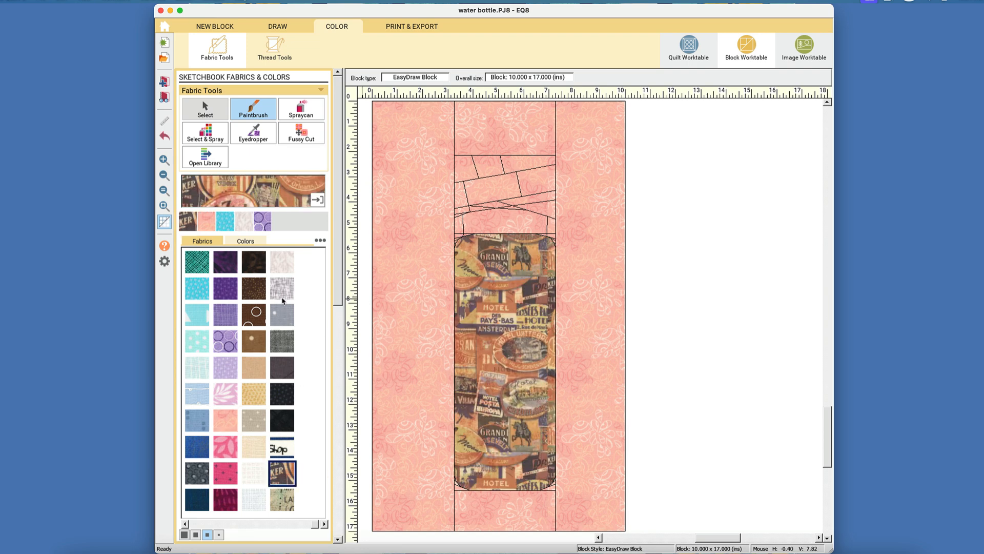
Step: Color the neck patch and the middle patches of the two upper slanted cap bands with the pale off-white print fabric
{"action": "left_click", "coordinate": [282, 262]}
{"action": "left_click", "coordinate": [497, 217]}
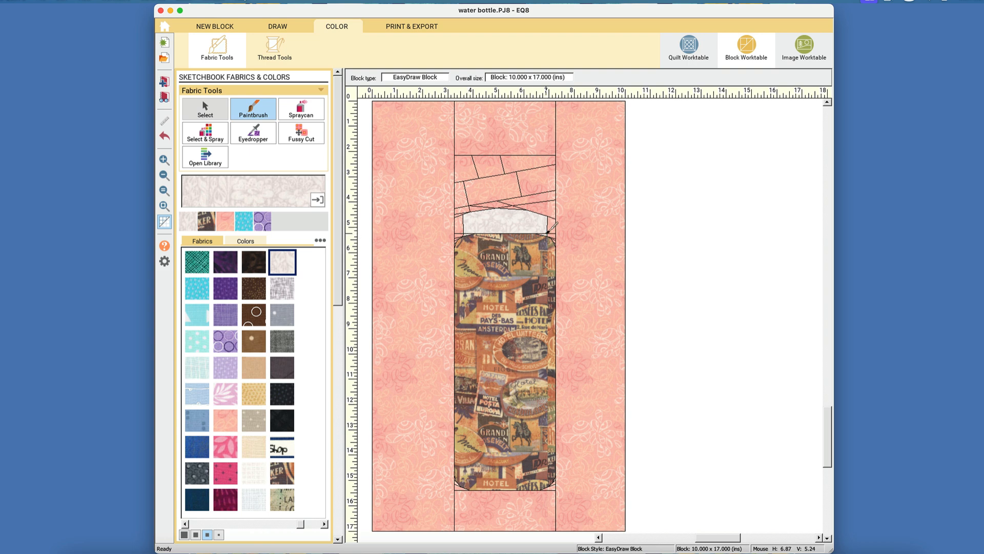
{"action": "left_click", "coordinate": [483, 166]}
{"action": "left_click", "coordinate": [495, 193]}
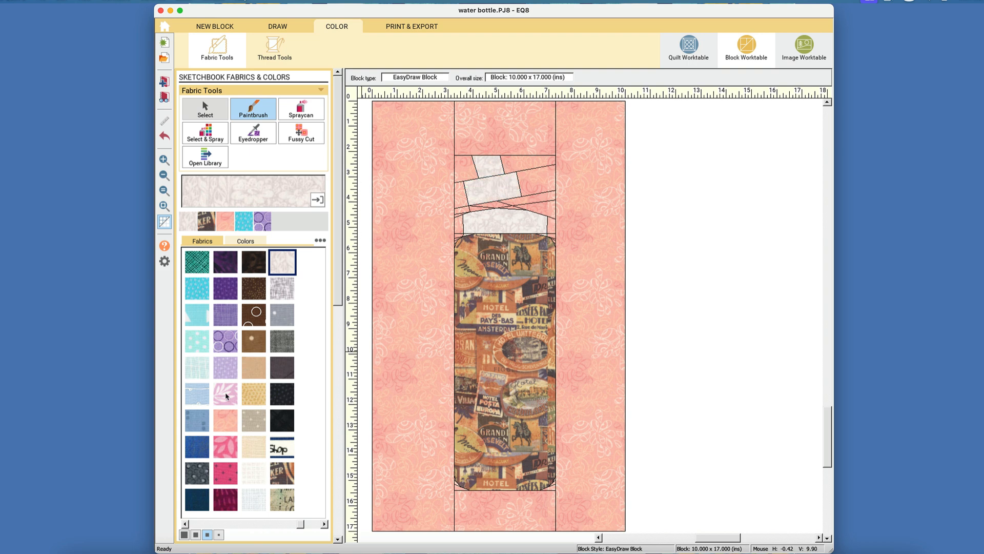
Step: Color the narrow slanted patches between the off-white neck and the lower cap band with the aqua dotted fabric
{"action": "left_click", "coordinate": [199, 376]}
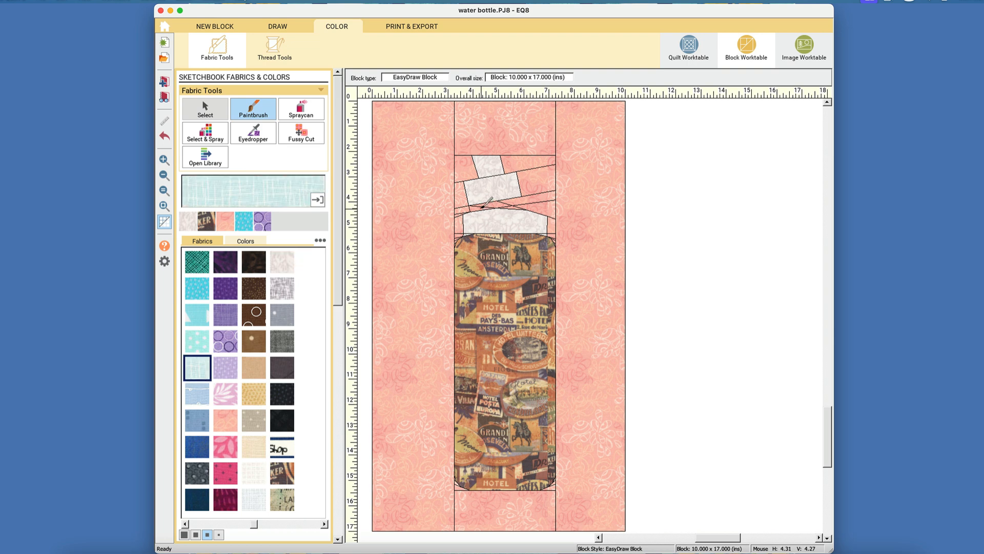
{"action": "left_click", "coordinate": [484, 205]}
{"action": "left_click", "coordinate": [205, 321]}
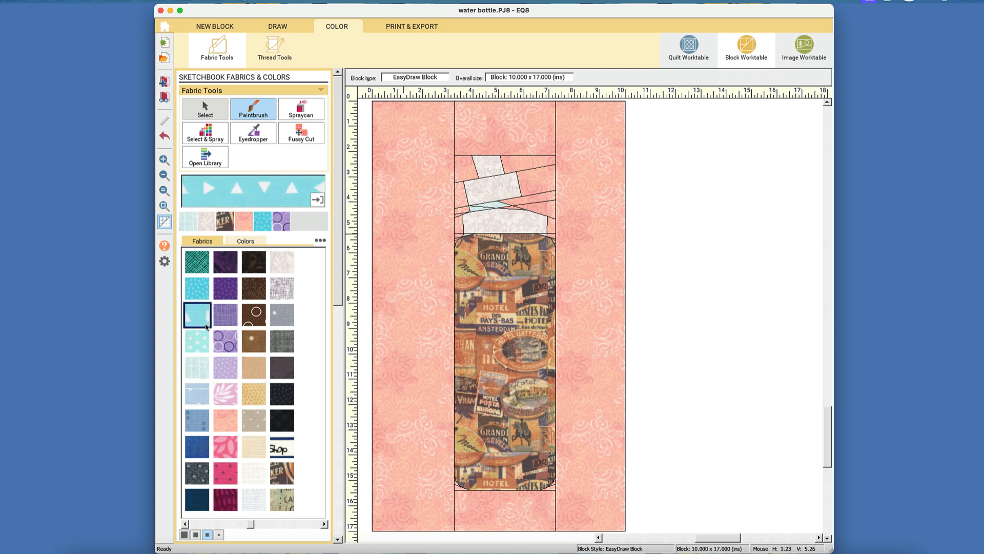
{"action": "left_click", "coordinate": [198, 341]}
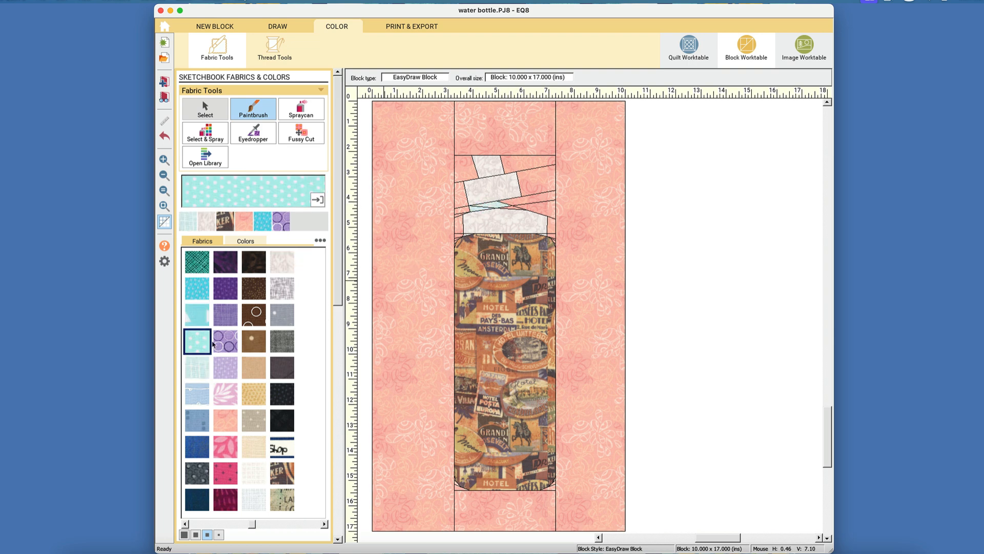
{"action": "left_click", "coordinate": [492, 207]}
{"action": "left_click", "coordinate": [528, 202]}
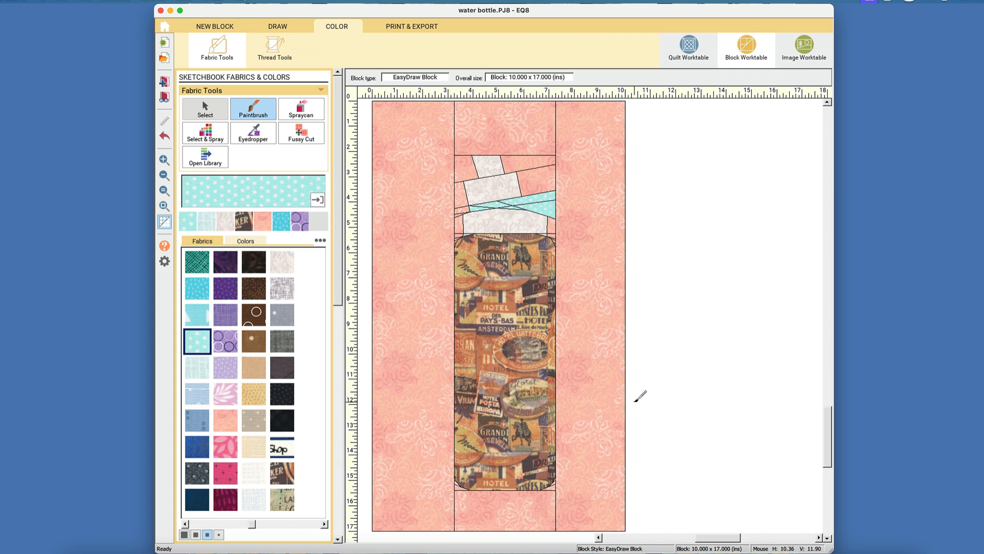
Step: Try the light gray woven, dotted gray and charcoal fabrics on the coral background patches, using the Spraycan to recolor matching patches together
{"action": "left_click", "coordinate": [286, 296]}
{"action": "left_click", "coordinate": [395, 282]}
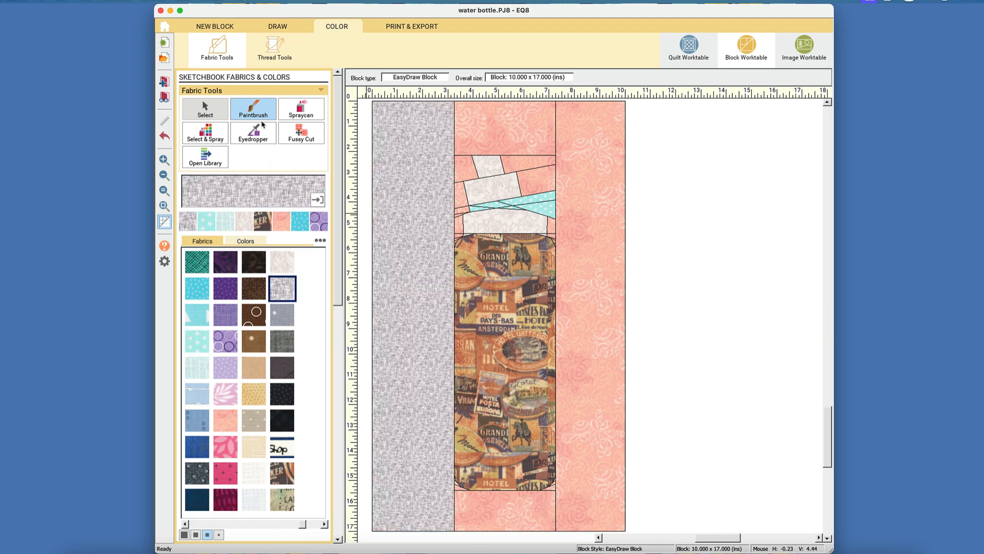
{"action": "left_click", "coordinate": [301, 109]}
{"action": "left_click", "coordinate": [512, 135]}
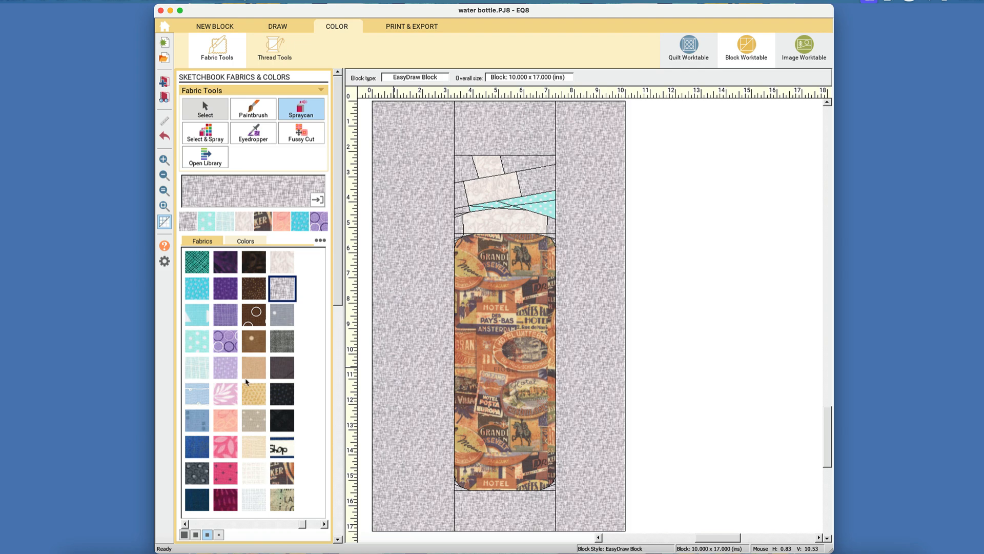
{"action": "left_click", "coordinate": [287, 318]}
{"action": "left_click", "coordinate": [389, 335]}
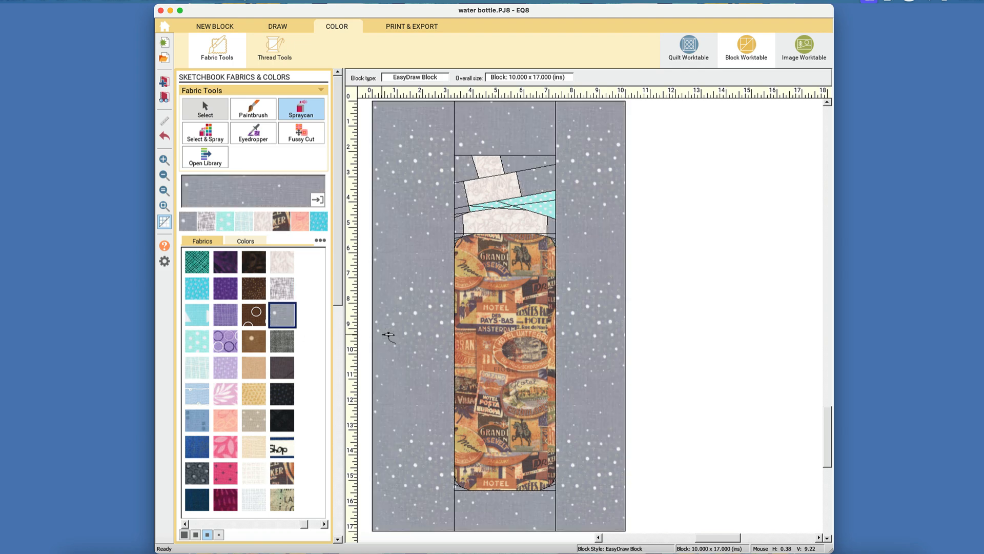
{"action": "left_click", "coordinate": [282, 341]}
{"action": "left_click", "coordinate": [390, 336]}
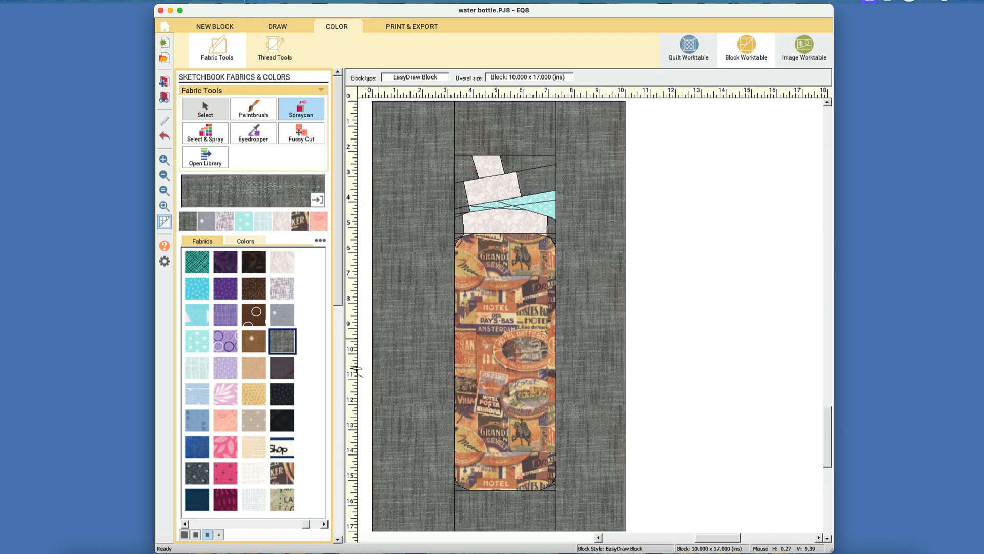
Step: Recolor all background patches around the bottle with the textured royal blue fabric
{"action": "left_click", "coordinate": [201, 446]}
{"action": "left_click", "coordinate": [407, 408]}
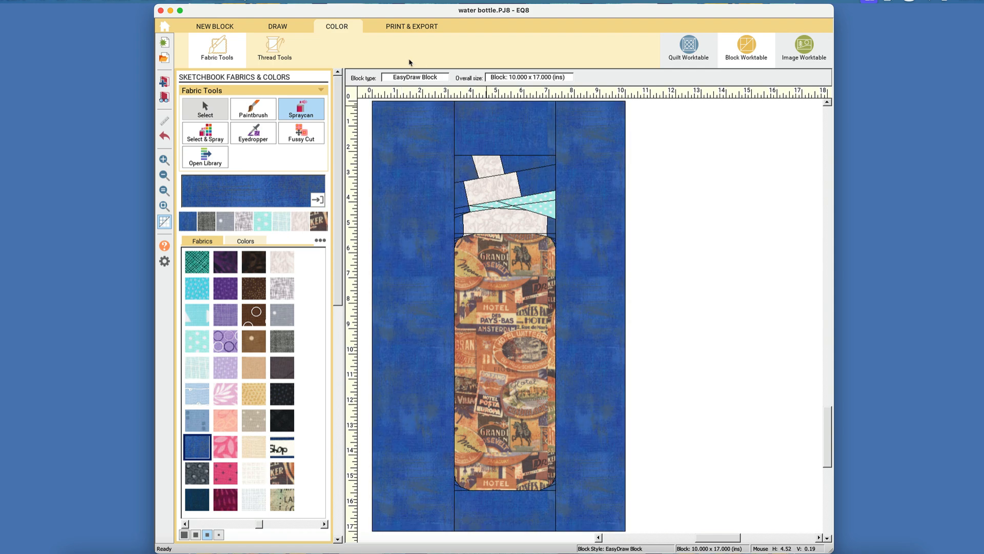
Step: Check the foundation numbering of the fully colored bottle block
{"action": "left_click", "coordinate": [422, 28]}
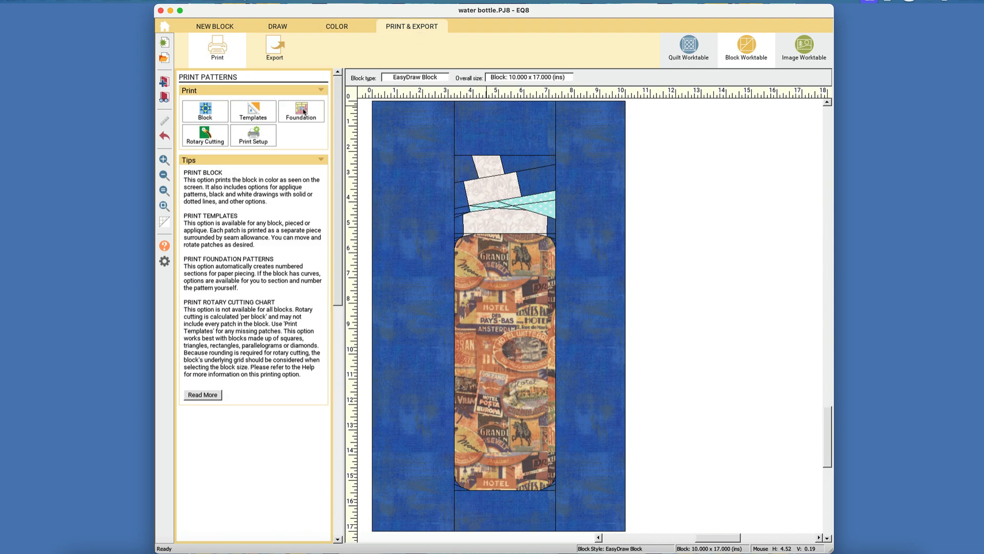
{"action": "left_click", "coordinate": [303, 111]}
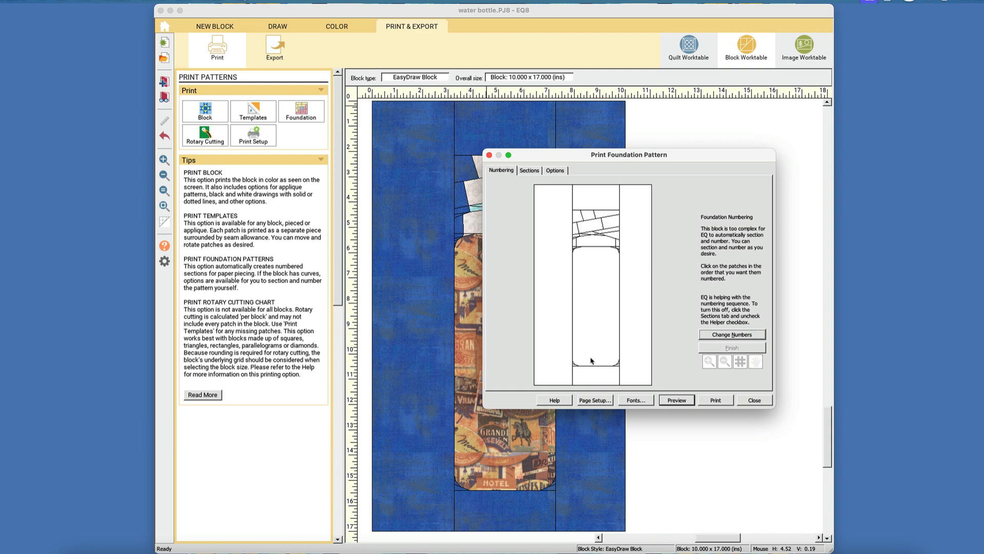
{"action": "left_click", "coordinate": [754, 401]}
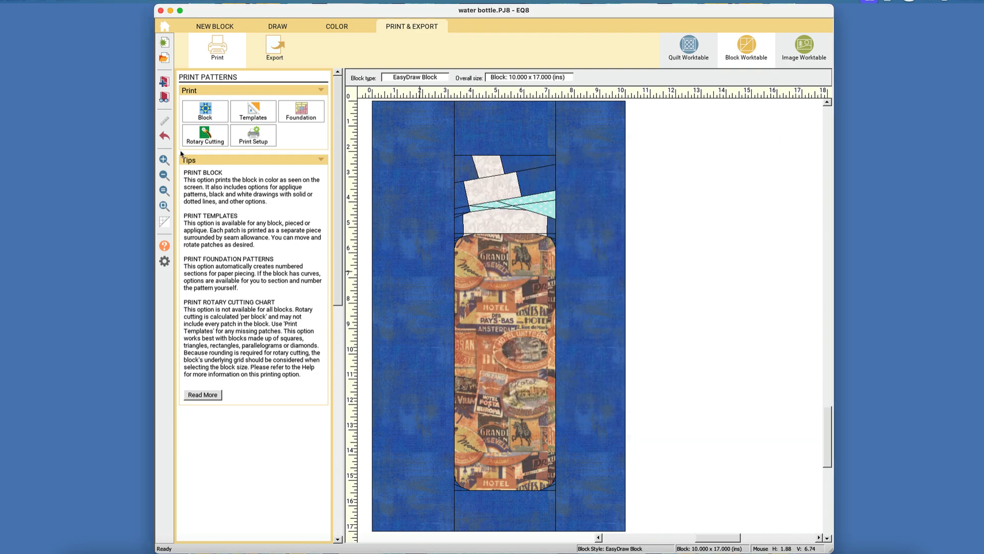
Step: Load the latest uncolored bottle block without bottom corner lines from the project sketchbook for editing
{"action": "left_click", "coordinate": [168, 101]}
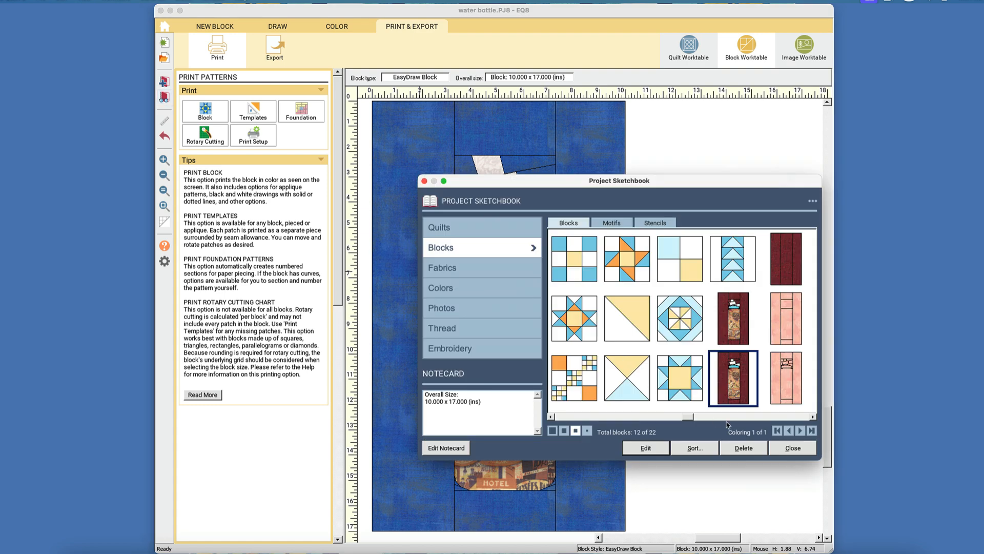
{"action": "left_click", "coordinate": [795, 418]}
{"action": "left_click", "coordinate": [794, 418]}
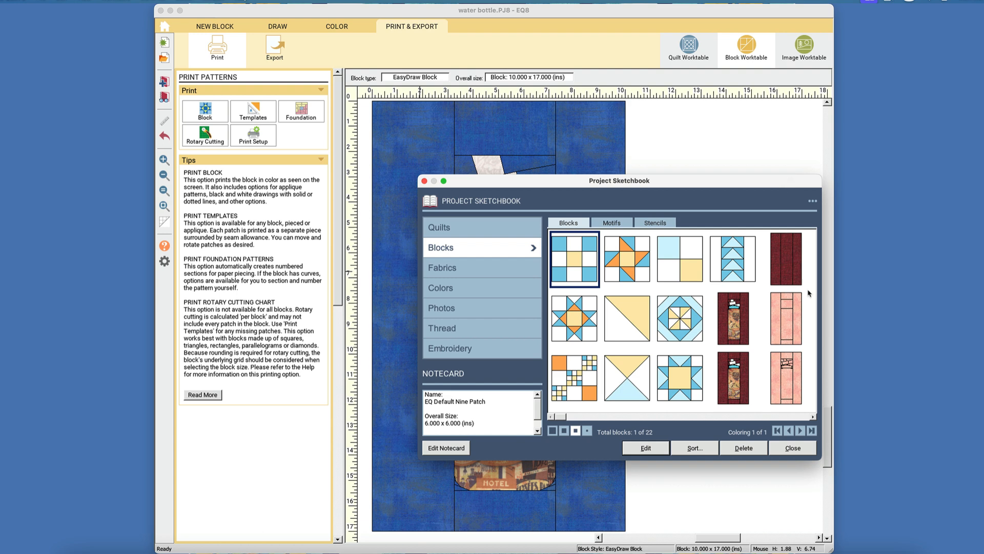
{"action": "left_click", "coordinate": [801, 419]}
{"action": "left_click", "coordinate": [801, 419]}
{"action": "left_click", "coordinate": [747, 375]}
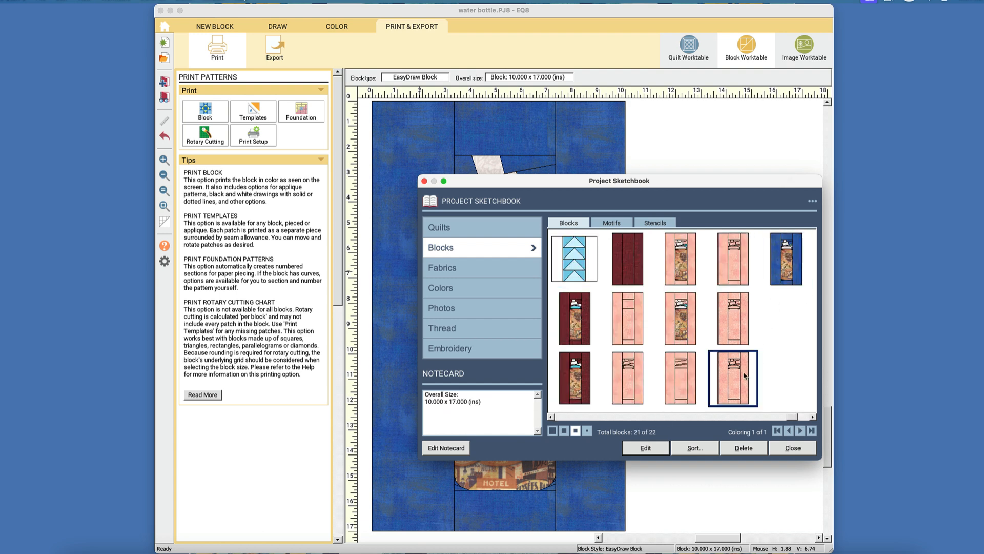
{"action": "left_click", "coordinate": [645, 448]}
Step: Draw the lowest line across the bottle's bottom left corner, from the side line down to the base line along the guide
{"action": "left_click", "coordinate": [163, 161]}
{"action": "left_click_drag", "start_coordinate": [441, 211], "coordinate": [626, 277]}
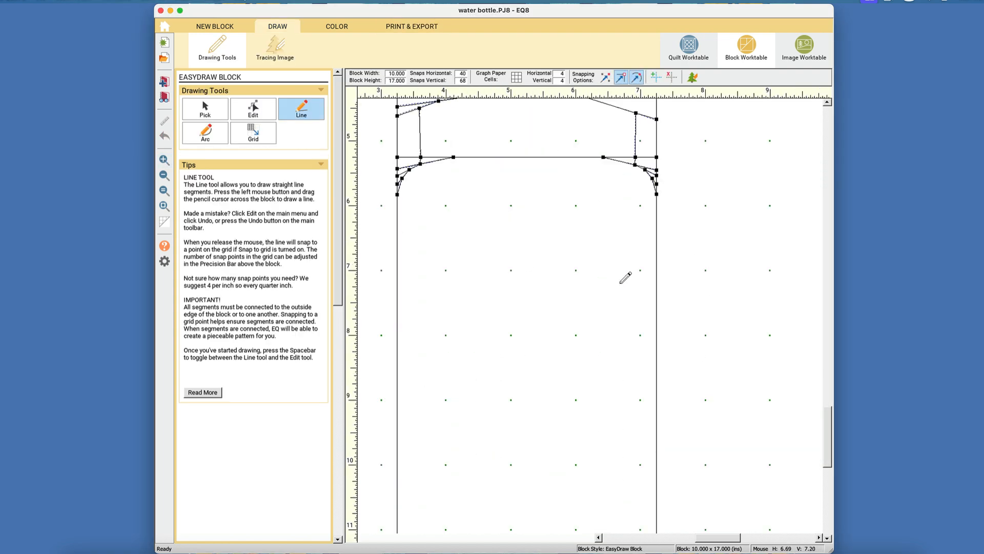
{"action": "scroll", "coordinate": [606, 397], "scroll_direction": "down", "scroll_amount": 10}
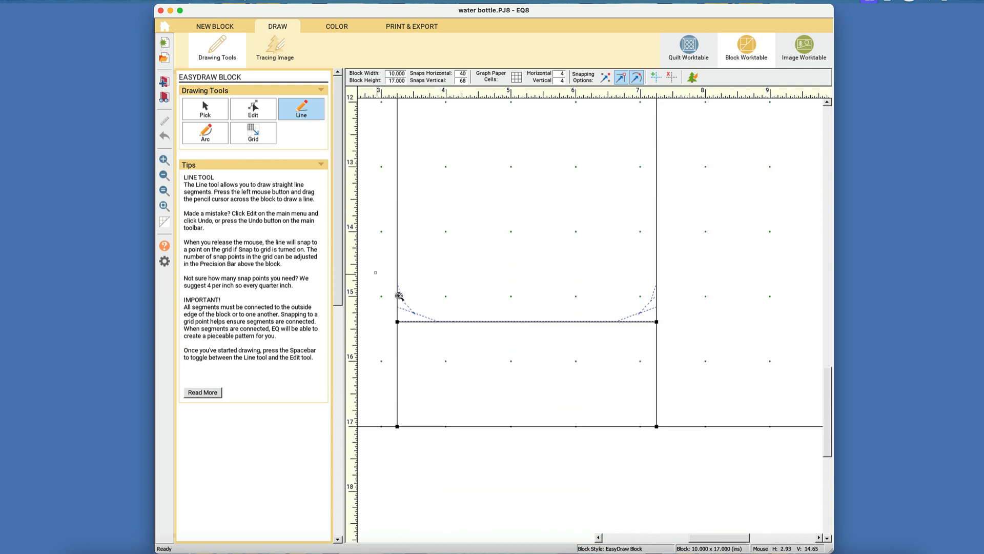
{"action": "left_click_drag", "start_coordinate": [385, 280], "coordinate": [479, 353]}
{"action": "left_click", "coordinate": [296, 115]}
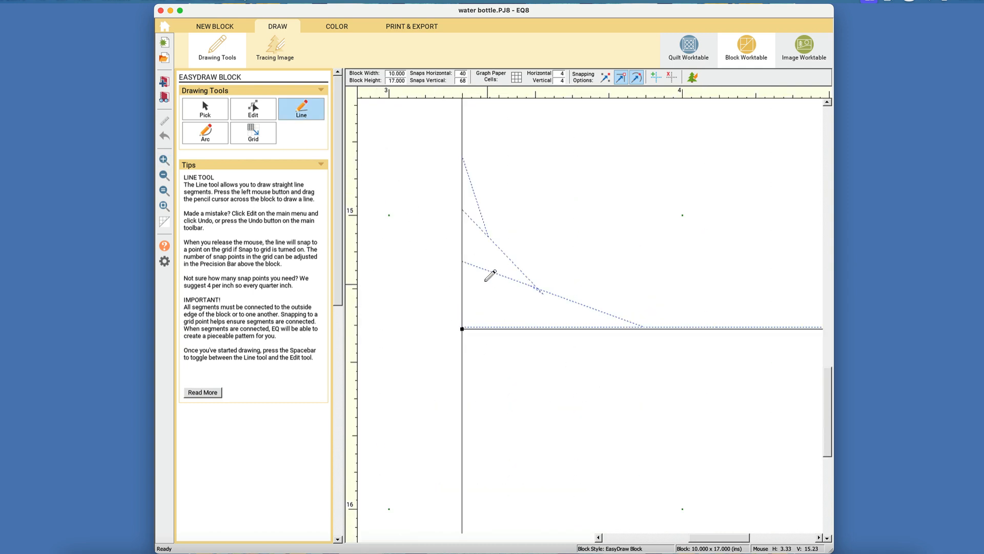
{"action": "mouse_move", "coordinate": [463, 261]}
{"action": "left_mouse_down"}
{"action": "mouse_move", "coordinate": [635, 304]}
{"action": "mouse_move", "coordinate": [648, 329]}
{"action": "left_mouse_up"}
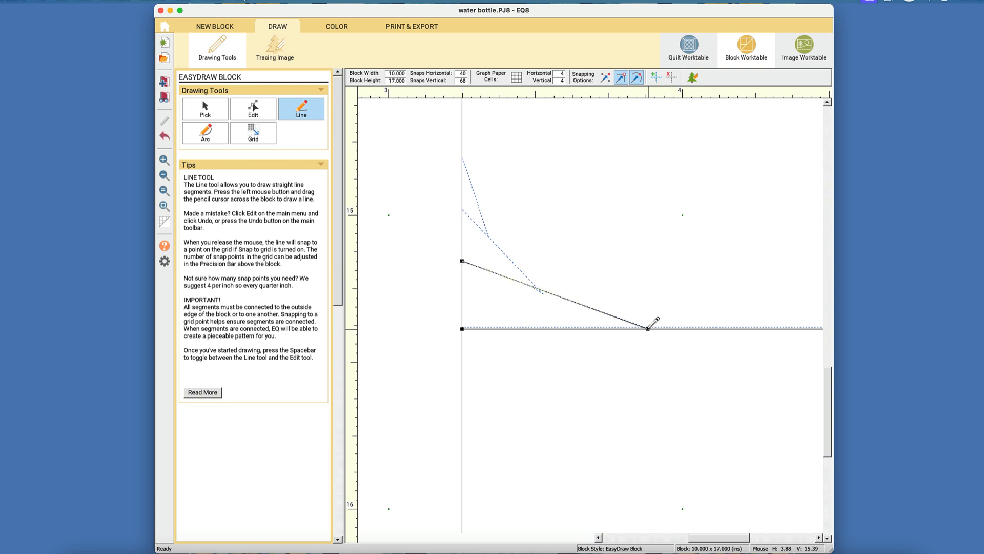
Step: Draw the lowest line across the bottle's bottom right corner, from the base line up to the side line along the guide
{"action": "left_click", "coordinate": [164, 206]}
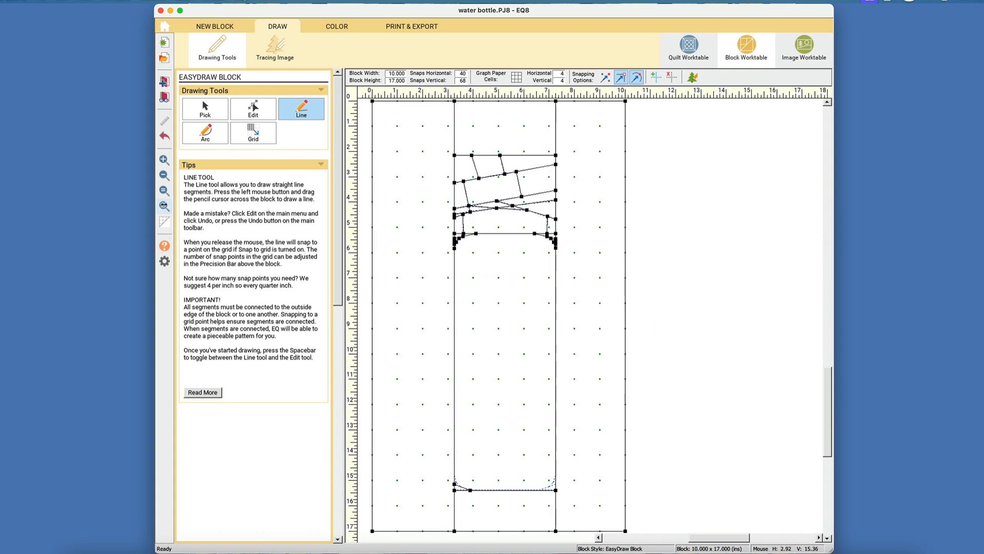
{"action": "left_click", "coordinate": [165, 160]}
{"action": "left_click_drag", "start_coordinate": [515, 463], "coordinate": [576, 509]}
{"action": "left_click_drag", "start_coordinate": [496, 272], "coordinate": [610, 232]}
Step: Check the foundation sections of the block with a single line across each bottom corner
{"action": "left_click", "coordinate": [413, 28]}
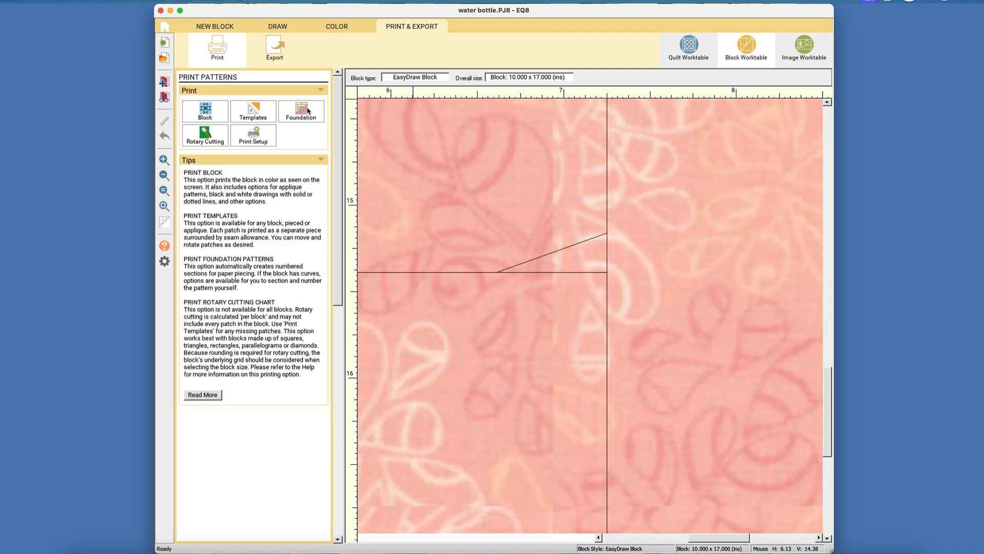
{"action": "left_click", "coordinate": [308, 110]}
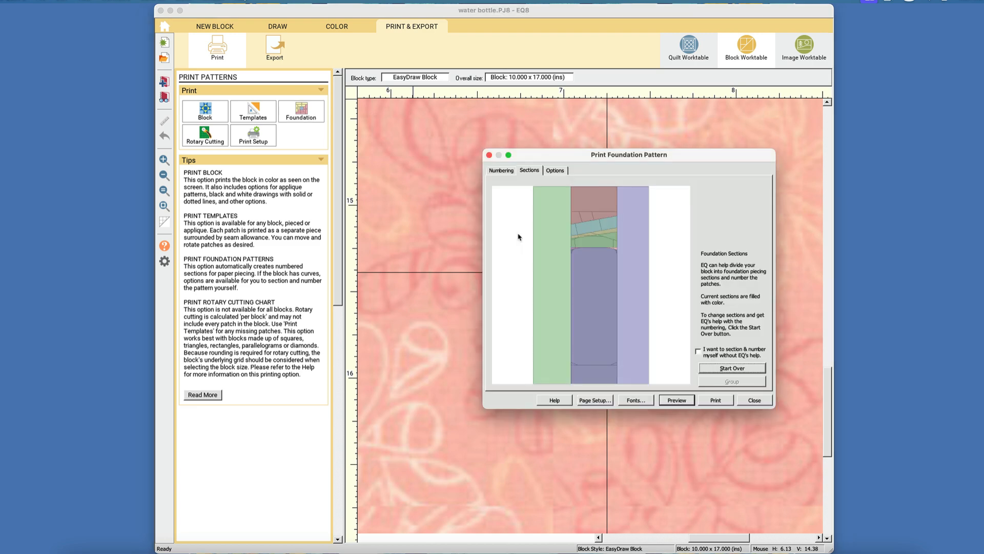
{"action": "left_click", "coordinate": [751, 400]}
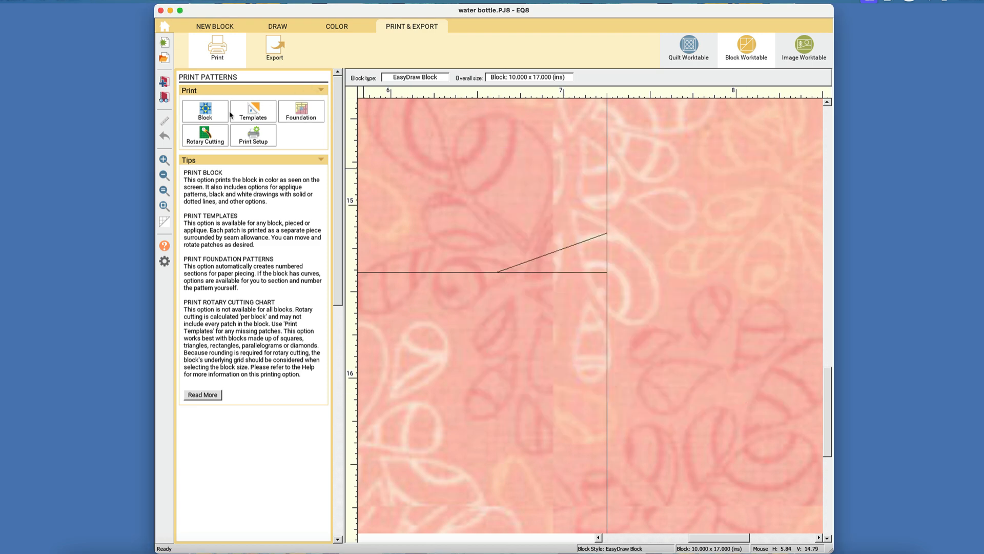
Step: Try adding a second staggered line at both bottom corners, joining each first corner line to the side line along the guides
{"action": "left_click", "coordinate": [278, 26]}
{"action": "left_click_drag", "start_coordinate": [564, 249], "coordinate": [607, 200]}
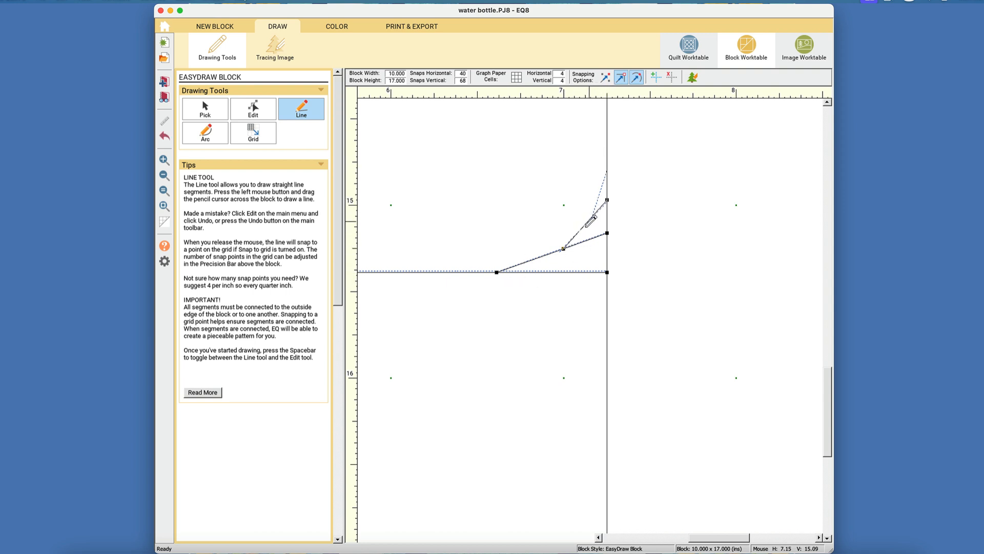
{"action": "left_click", "coordinate": [164, 206]}
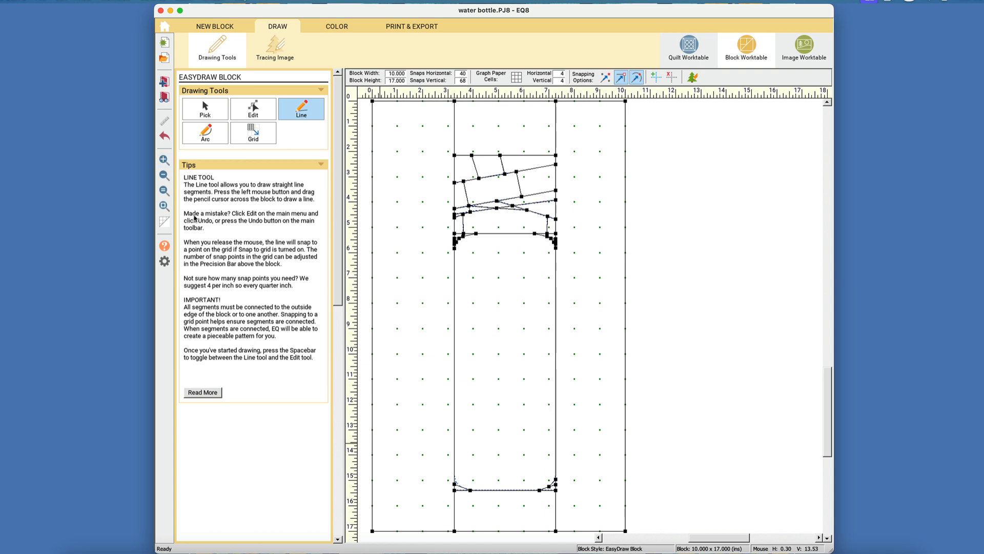
{"action": "left_click", "coordinate": [164, 160]}
{"action": "left_click_drag", "start_coordinate": [439, 464], "coordinate": [513, 527]}
{"action": "left_click_drag", "start_coordinate": [478, 214], "coordinate": [521, 261]}
Step: Check the foundation numbering of the block with two staggered lines at each bottom corner
{"action": "left_click", "coordinate": [337, 26]}
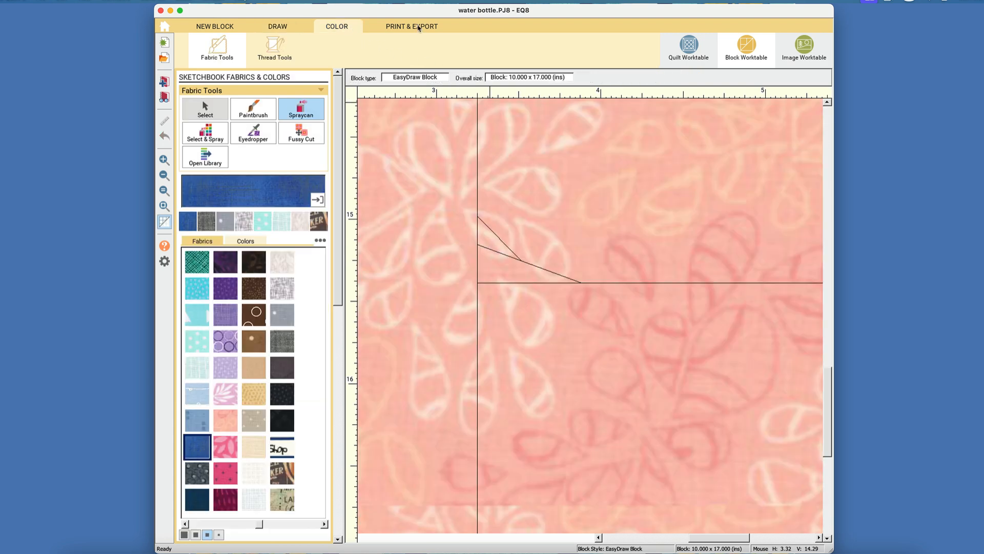
{"action": "left_click", "coordinate": [418, 27]}
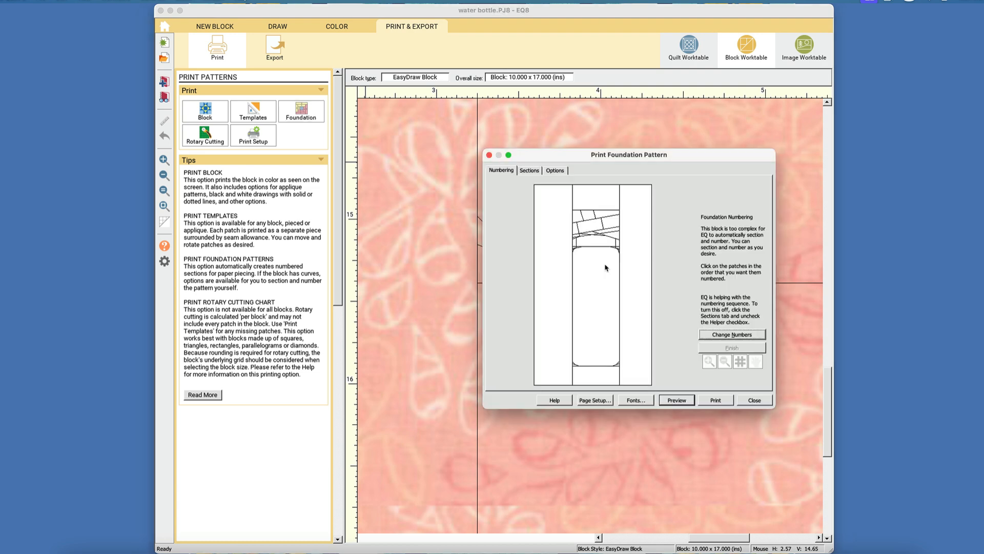
{"action": "left_click", "coordinate": [761, 401]}
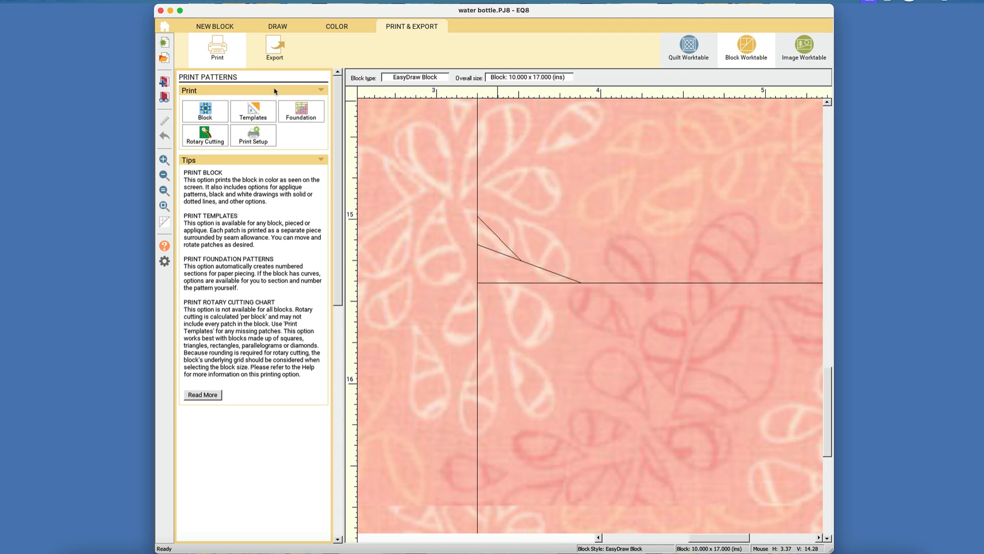
Step: Load the last sketchbook block, which has a single line across each bottom corner, for editing
{"action": "left_click", "coordinate": [163, 97]}
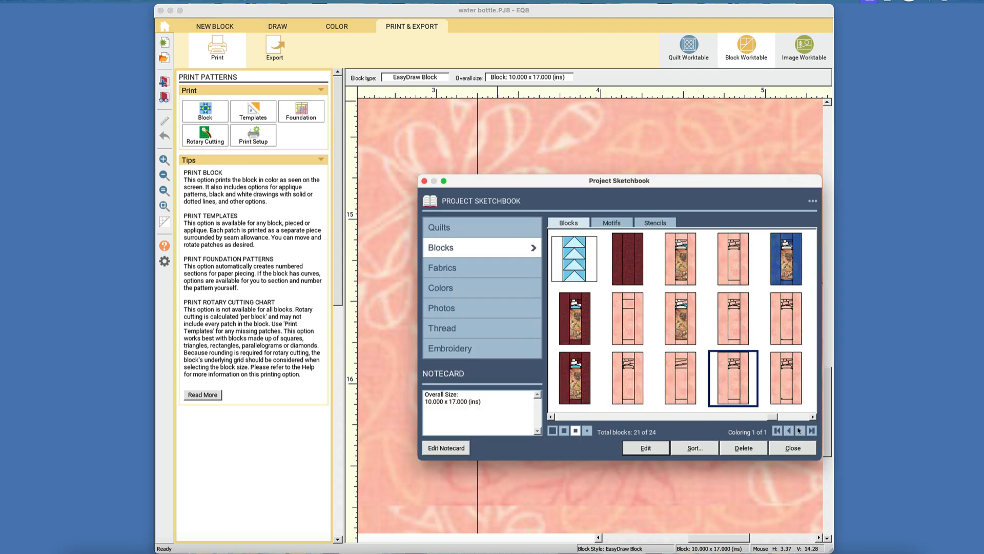
{"action": "left_click", "coordinate": [798, 417]}
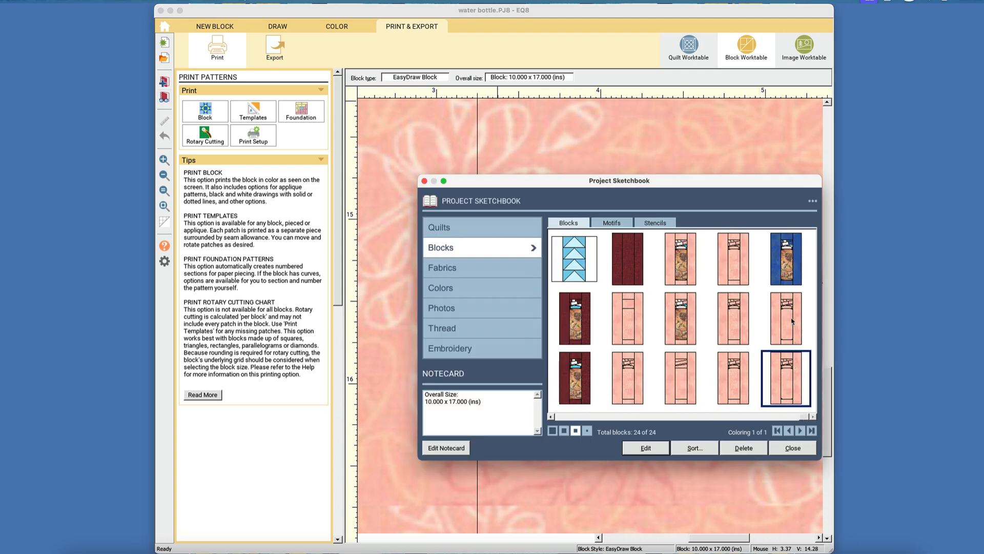
{"action": "left_click", "coordinate": [647, 450]}
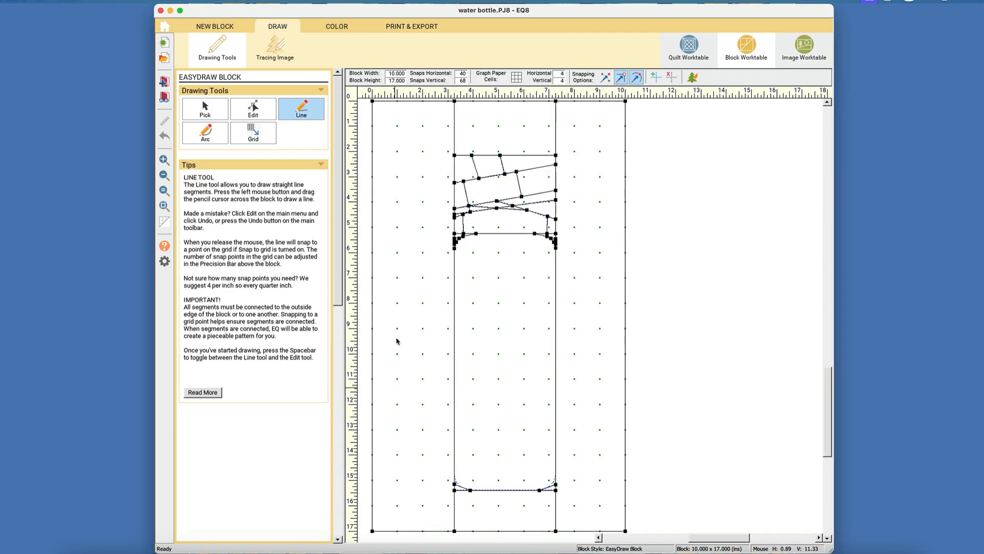
Step: Draw a second line at the bottle's bottom left corner, from the side line at about 15 inches to the first corner line
{"action": "left_click", "coordinate": [165, 160]}
{"action": "left_click_drag", "start_coordinate": [433, 446], "coordinate": [503, 515]}
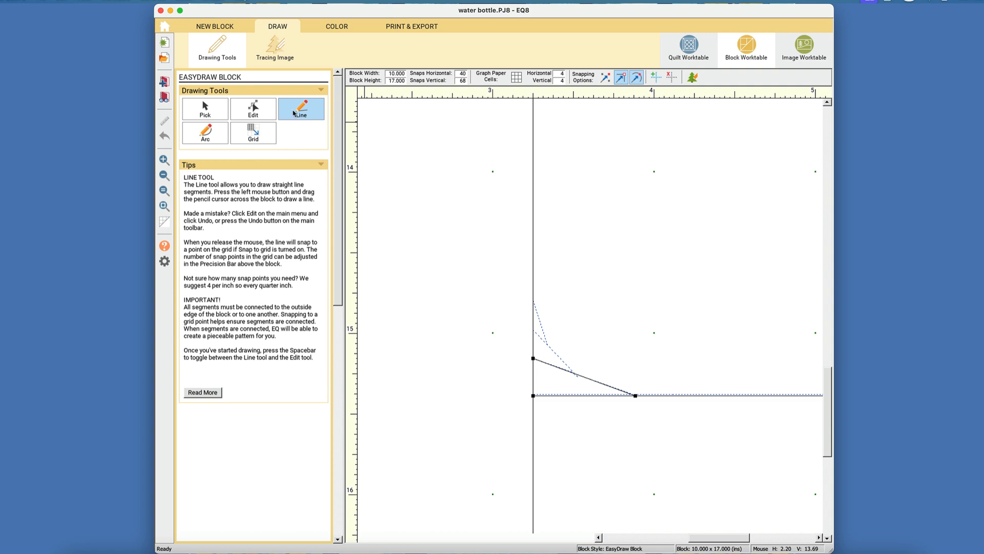
{"action": "left_click_drag", "start_coordinate": [533, 330], "coordinate": [575, 372]}
Step: Recolor all of the block's coral patches together with the textured royal blue fabric
{"action": "left_click", "coordinate": [342, 30]}
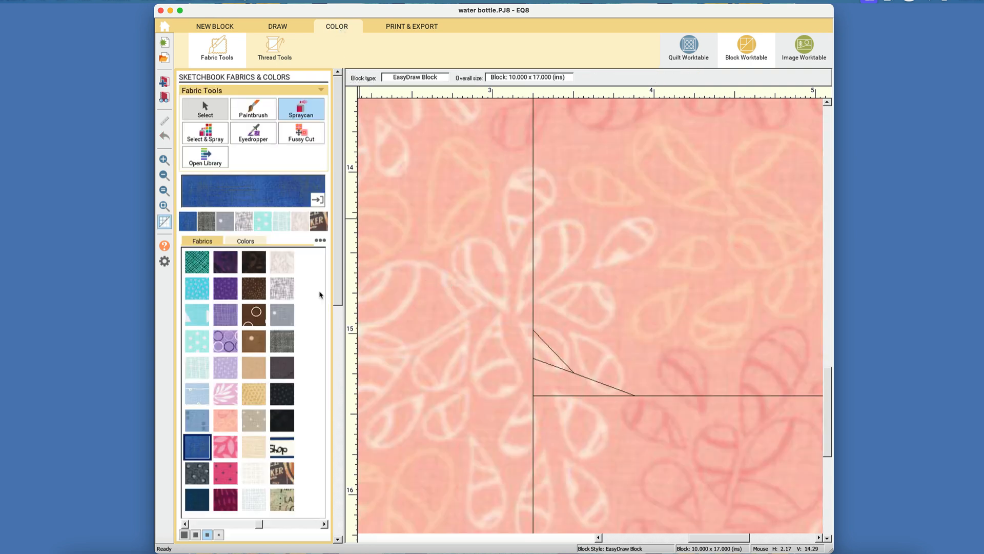
{"action": "left_click", "coordinate": [164, 205]}
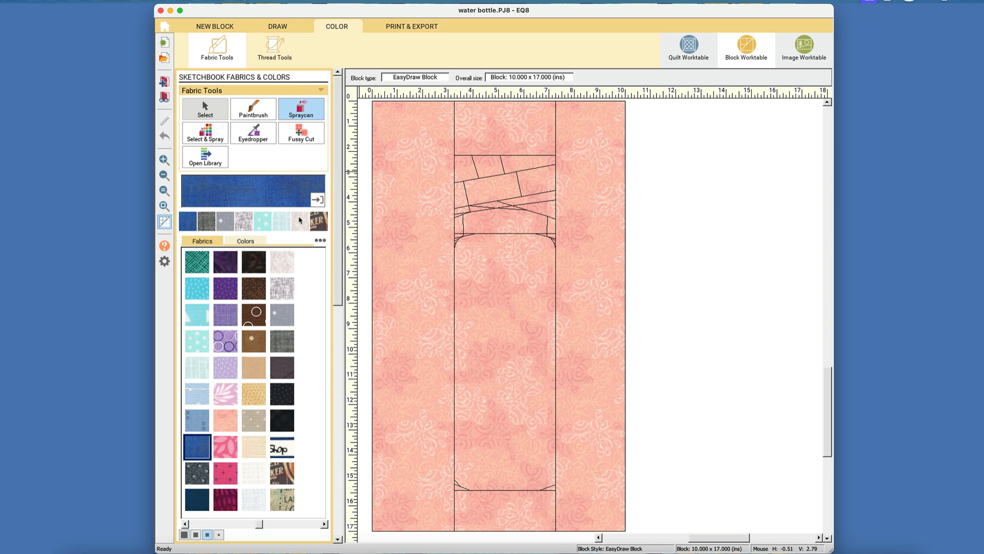
{"action": "left_click", "coordinate": [410, 242]}
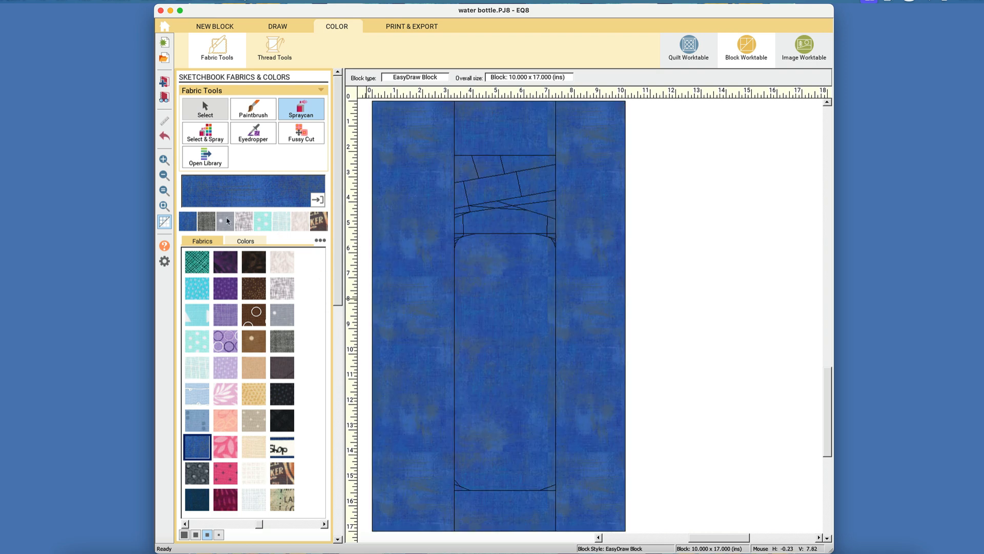
Step: Paint the slanted patches just above the bottle's collar with the aqua polka dot fabric
{"action": "left_click", "coordinate": [261, 220]}
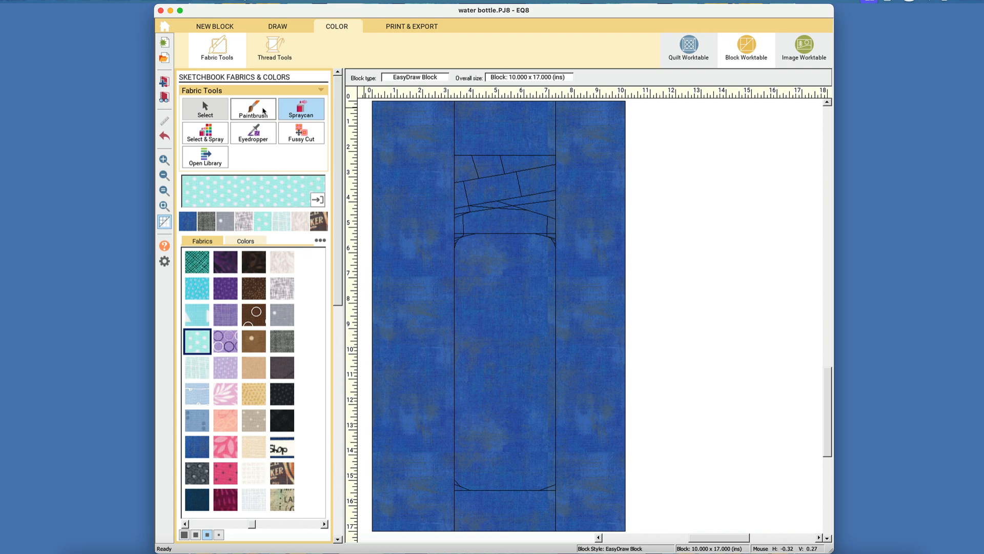
{"action": "left_click", "coordinate": [262, 111]}
{"action": "left_click", "coordinate": [492, 205]}
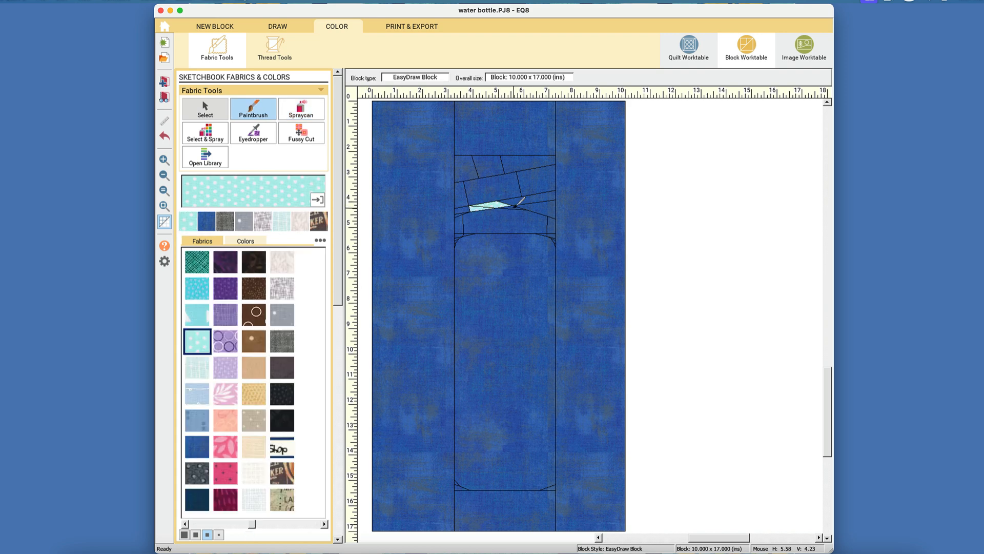
{"action": "left_click", "coordinate": [523, 199]}
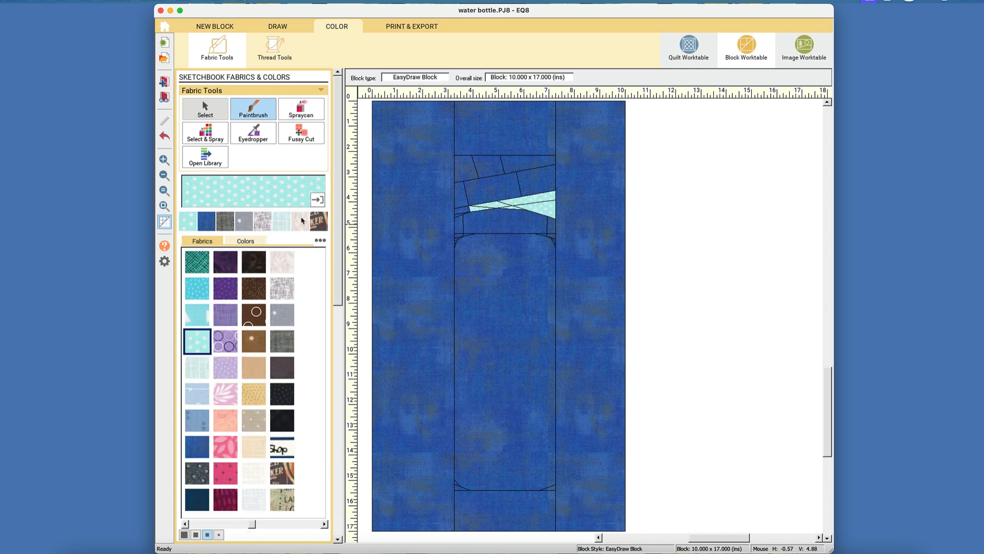
Step: Paint the three cap and collar patches with the pale floral fabric and the bottle body with the hotel label fabric
{"action": "left_click", "coordinate": [308, 220]}
{"action": "left_click", "coordinate": [488, 165]}
{"action": "left_click", "coordinate": [492, 189]}
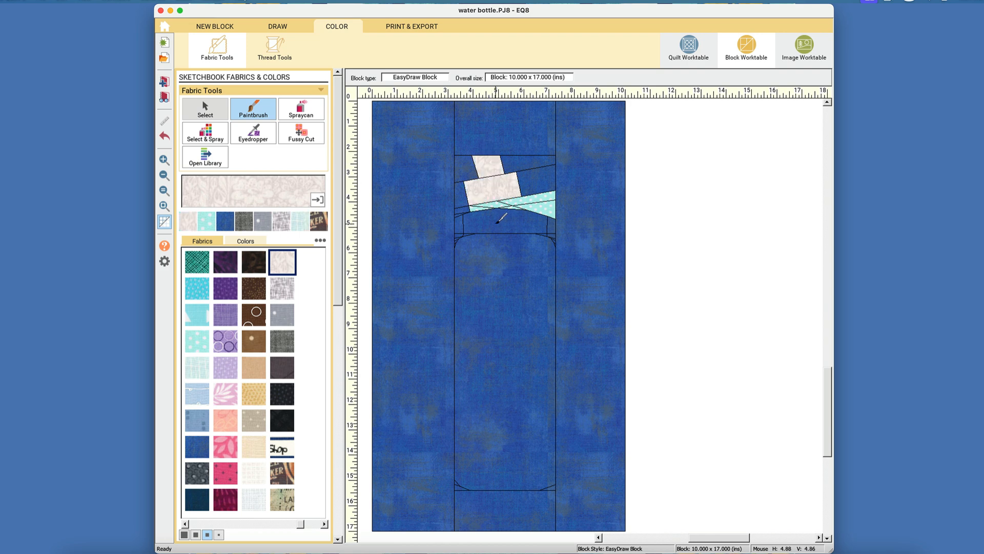
{"action": "left_click", "coordinate": [480, 229]}
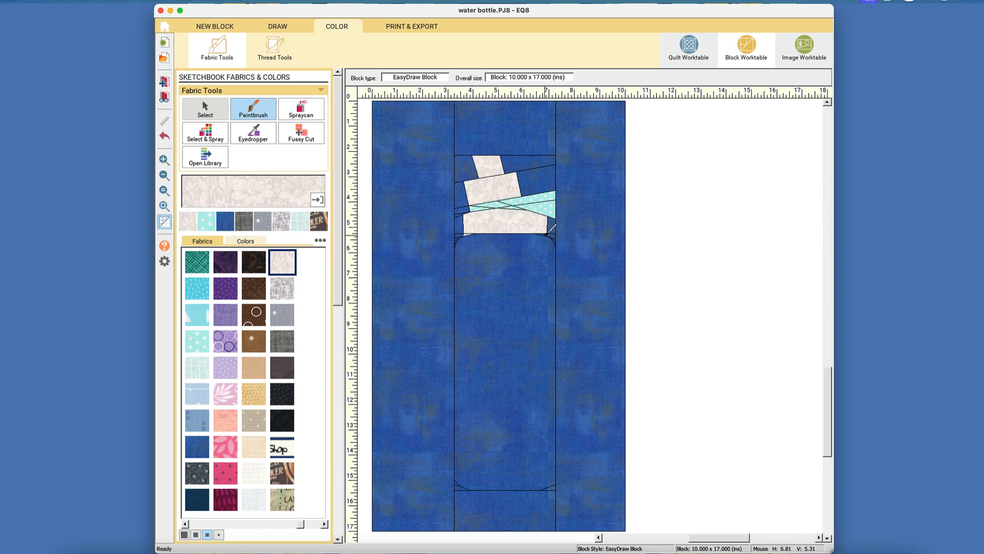
{"action": "left_click", "coordinate": [319, 221]}
{"action": "left_click", "coordinate": [489, 305]}
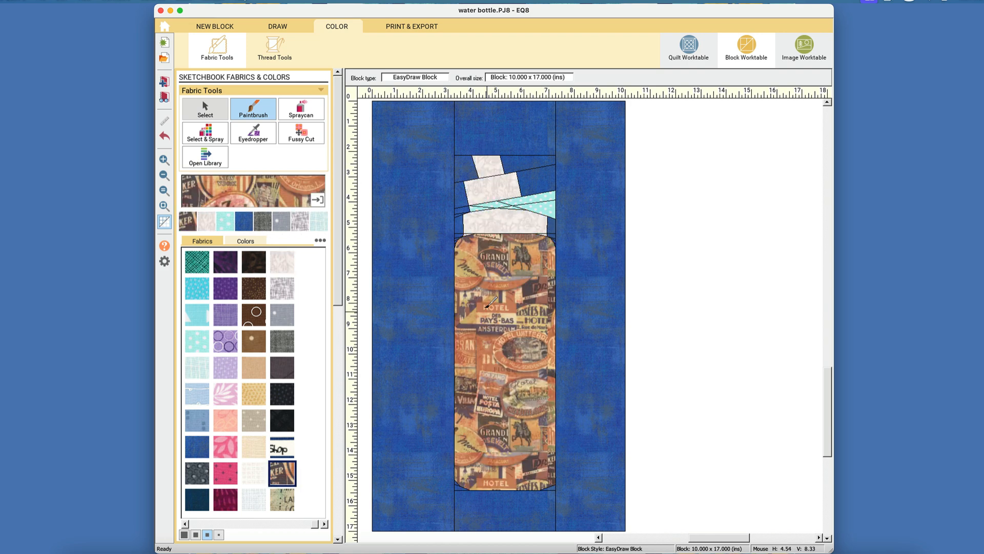
Step: Check the foundation numbering, sections and options of the colored block
{"action": "left_click", "coordinate": [405, 26]}
{"action": "left_click", "coordinate": [298, 117]}
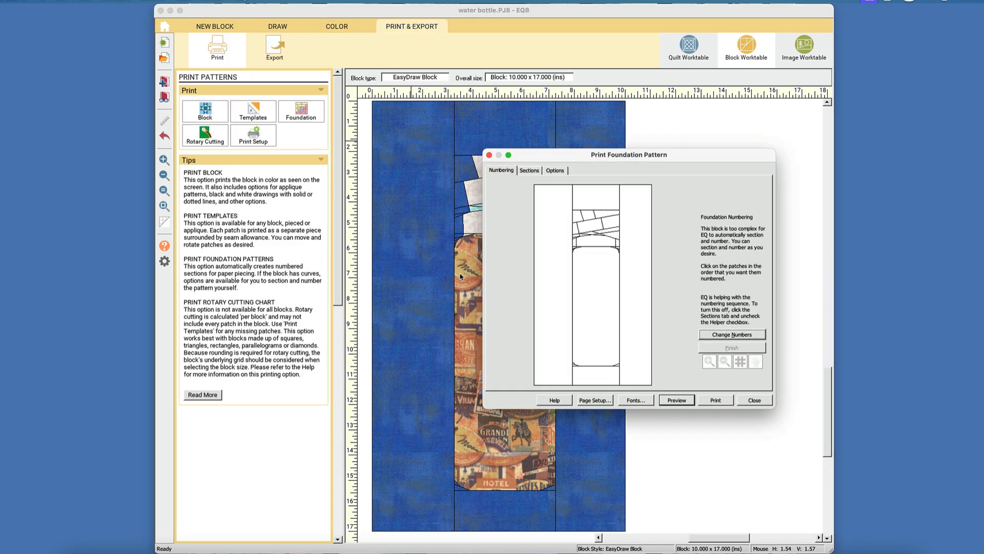
{"action": "left_click", "coordinate": [530, 171]}
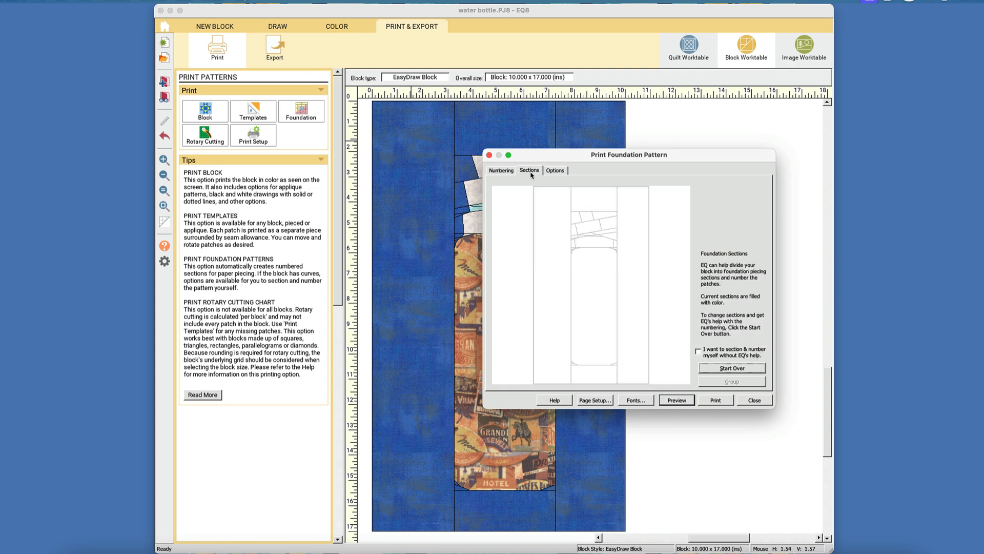
{"action": "left_click", "coordinate": [556, 171]}
{"action": "left_click", "coordinate": [751, 401]}
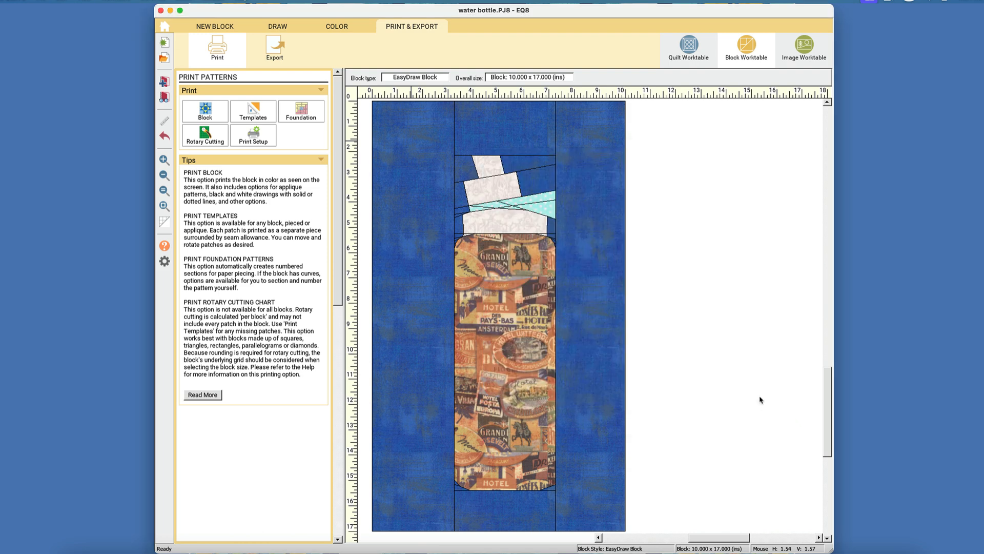
Step: Delete the last two water bottle blocks, including their colorings, from the project sketchbook
{"action": "left_click", "coordinate": [165, 97]}
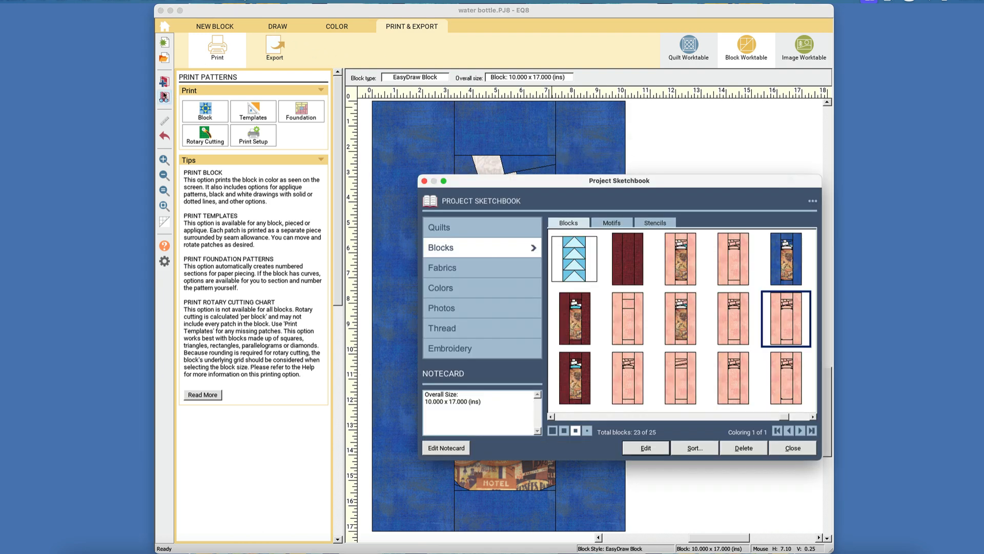
{"action": "left_click", "coordinate": [801, 417]}
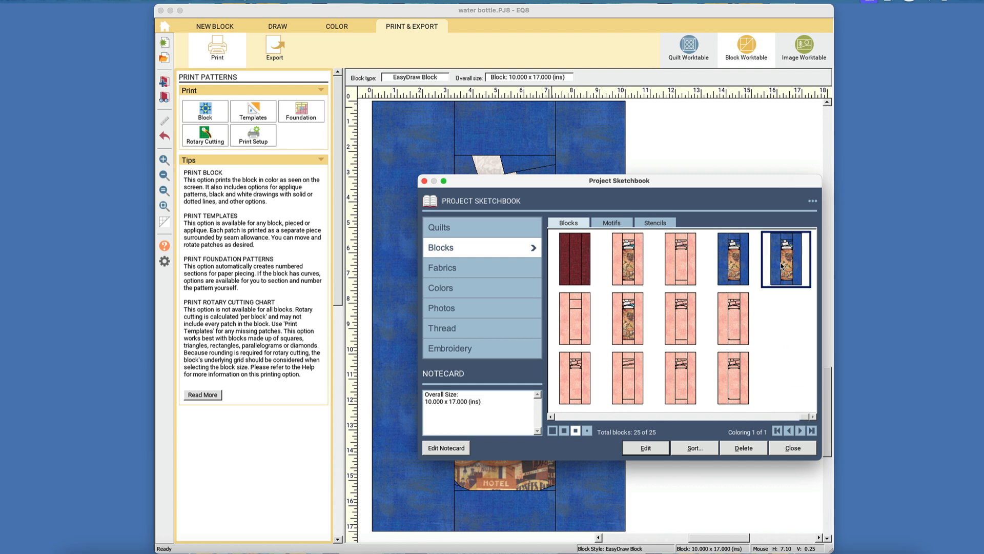
{"action": "left_click", "coordinate": [749, 449]}
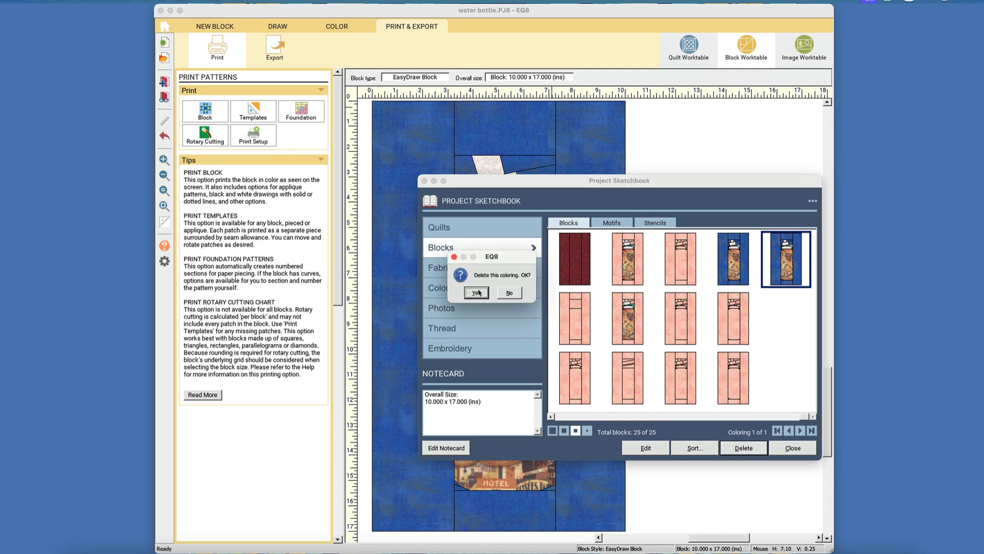
{"action": "left_click", "coordinate": [476, 293]}
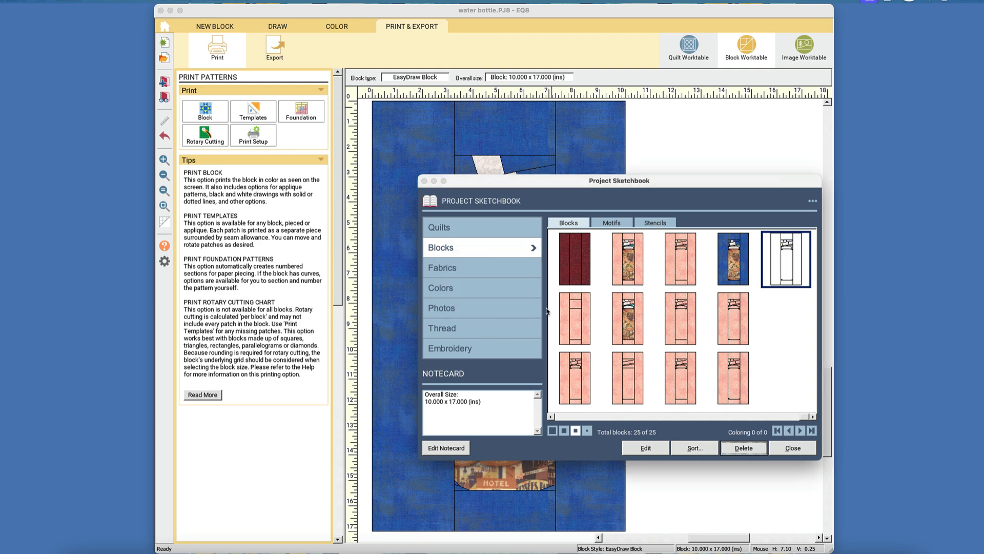
{"action": "left_click", "coordinate": [477, 293]}
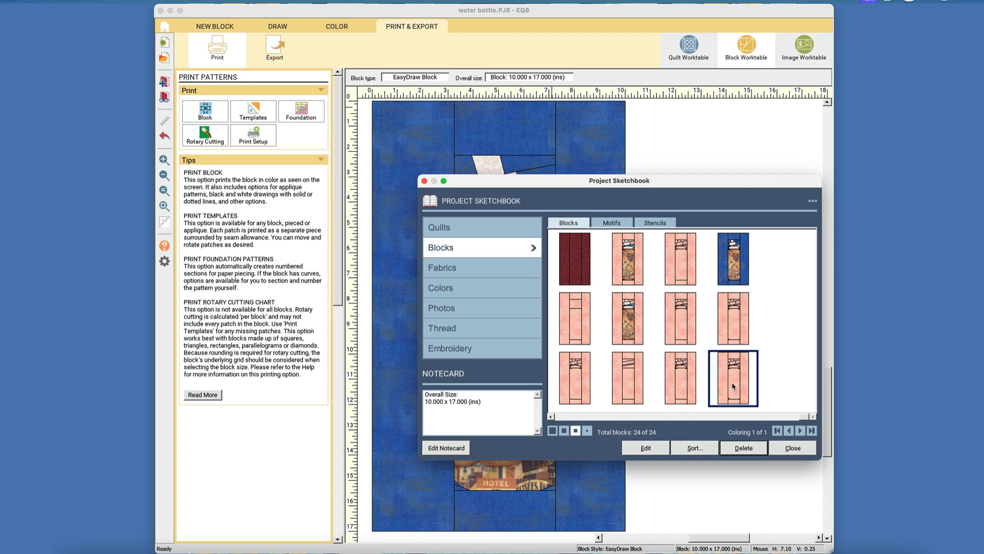
{"action": "left_click", "coordinate": [735, 449]}
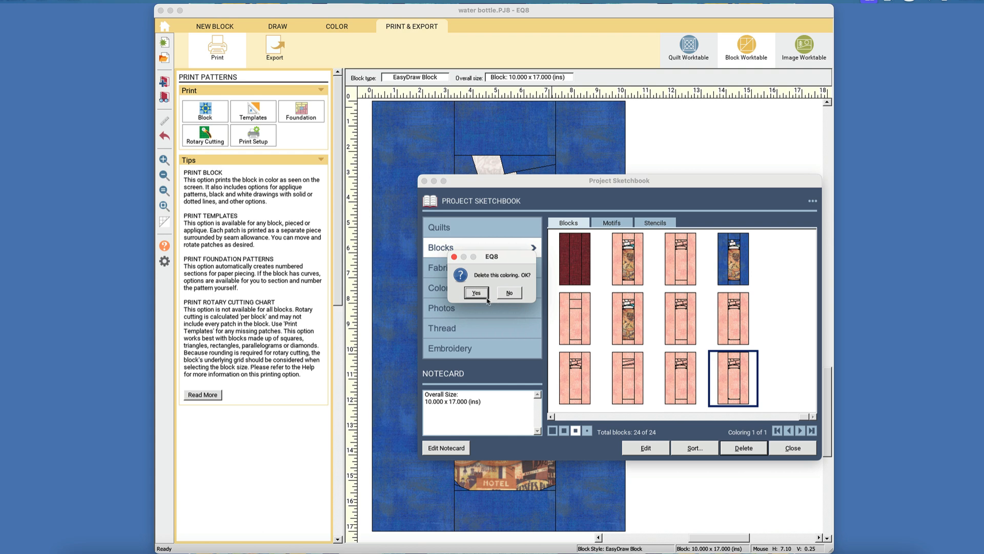
{"action": "left_click", "coordinate": [477, 292]}
{"action": "left_click", "coordinate": [744, 447]}
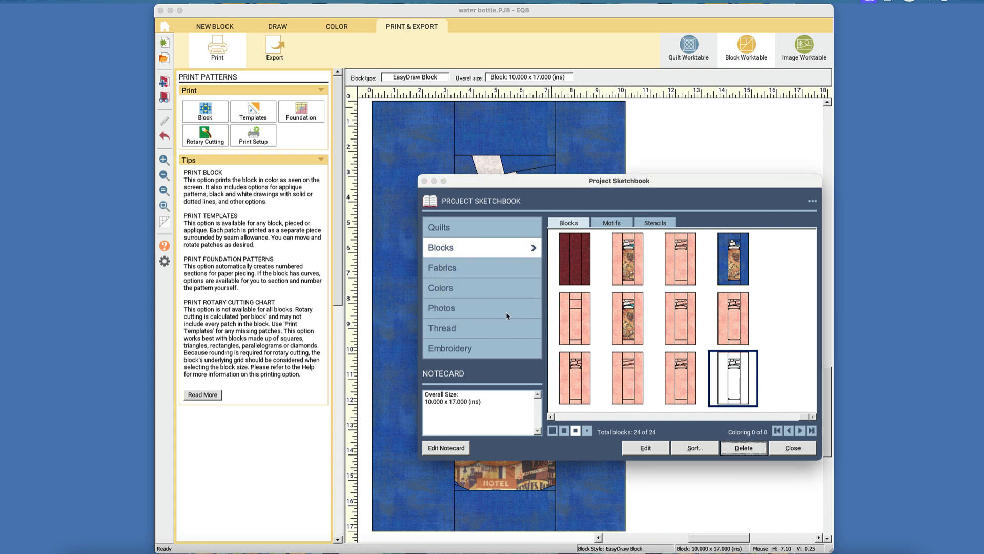
{"action": "left_click", "coordinate": [476, 292]}
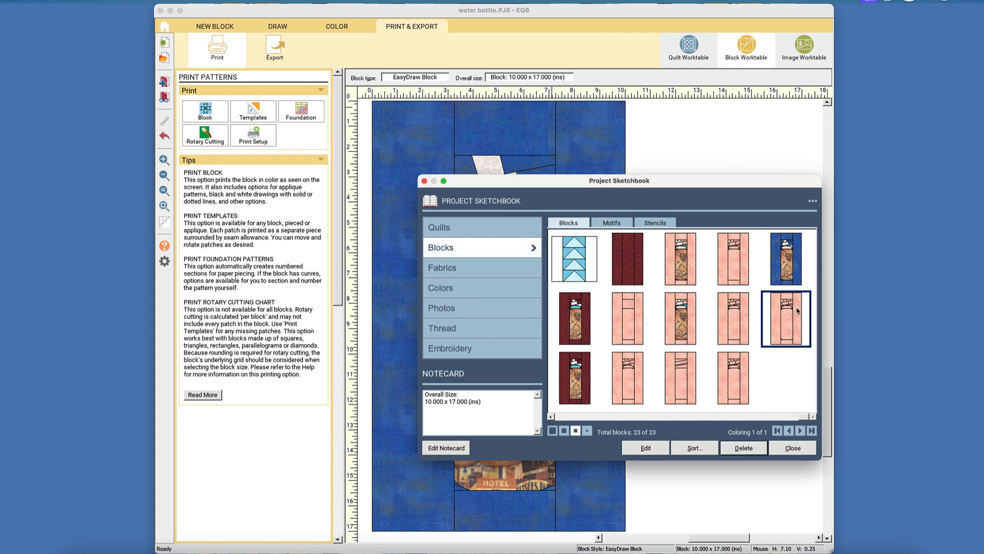
Step: Load the last sketchbook block for editing without saving the worktable block, and check its foundation sections
{"action": "left_click", "coordinate": [658, 447]}
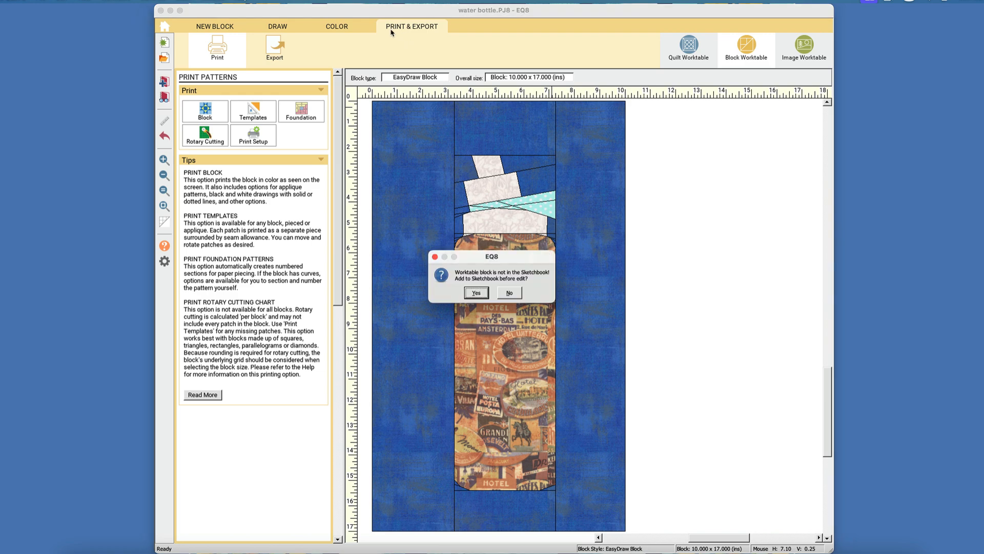
{"action": "left_click", "coordinate": [509, 292]}
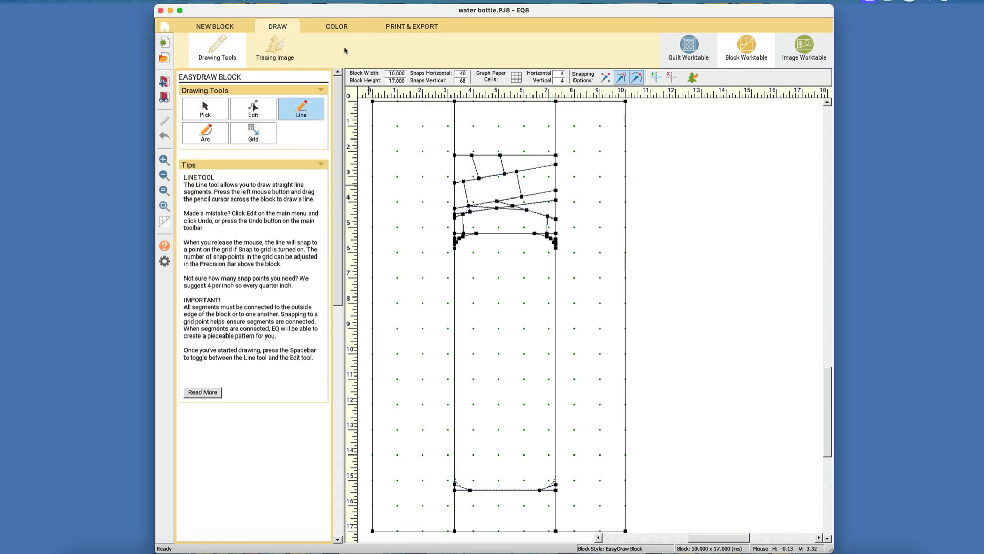
{"action": "left_click", "coordinate": [416, 29]}
{"action": "left_click", "coordinate": [301, 116]}
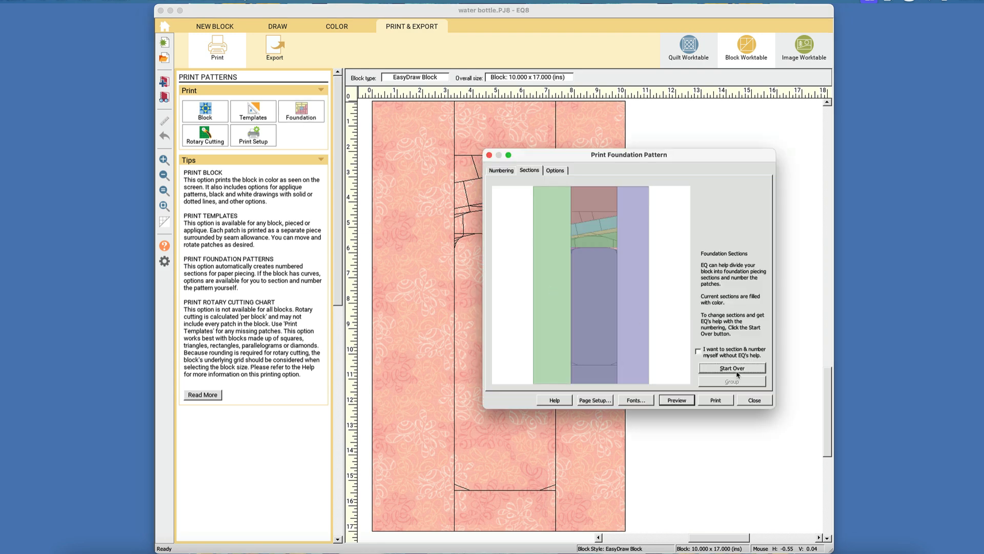
{"action": "left_click", "coordinate": [755, 399]}
{"action": "left_click", "coordinate": [276, 27]}
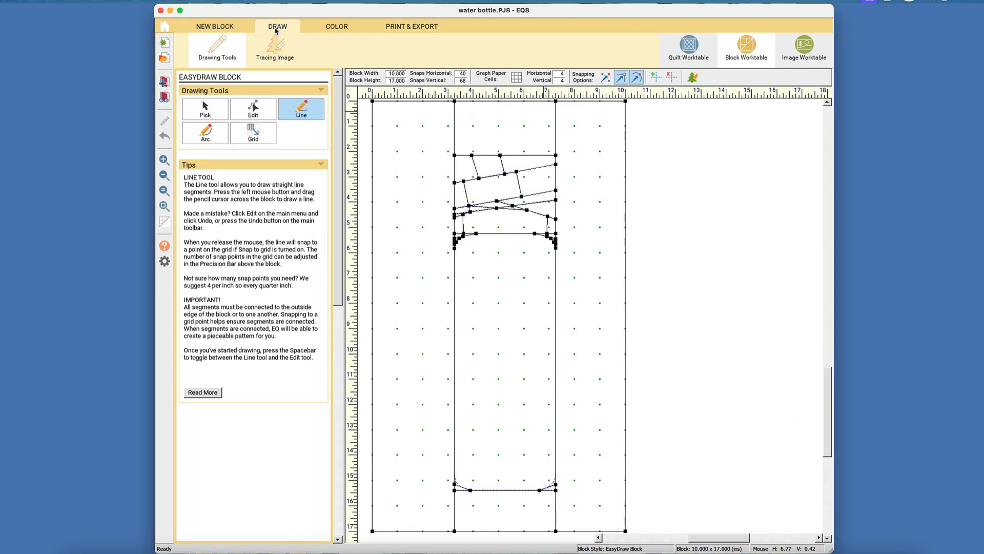
Step: Paint the bottle body with the hotel label fabric and the three cap and collar patches with the pale floral fabric
{"action": "left_click", "coordinate": [334, 26]}
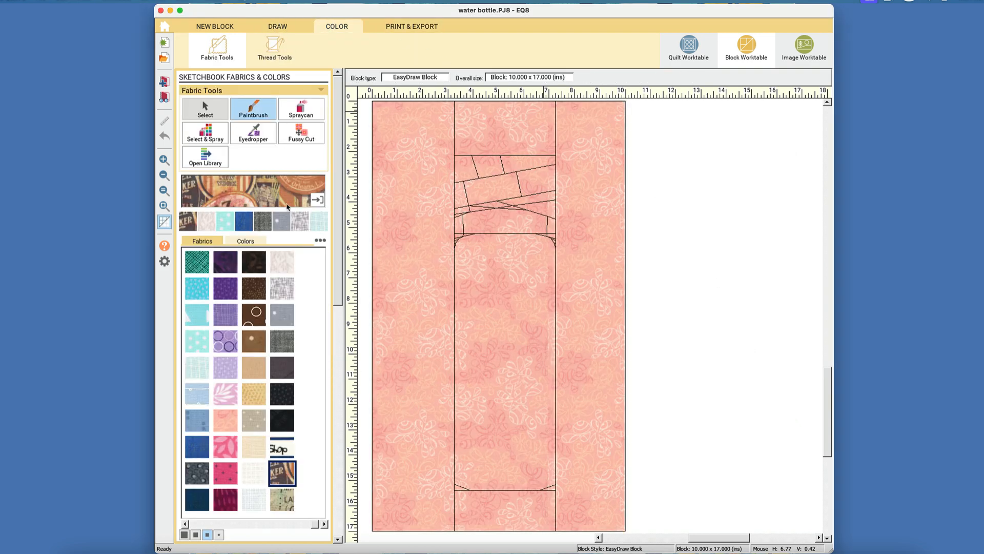
{"action": "left_click", "coordinate": [457, 315]}
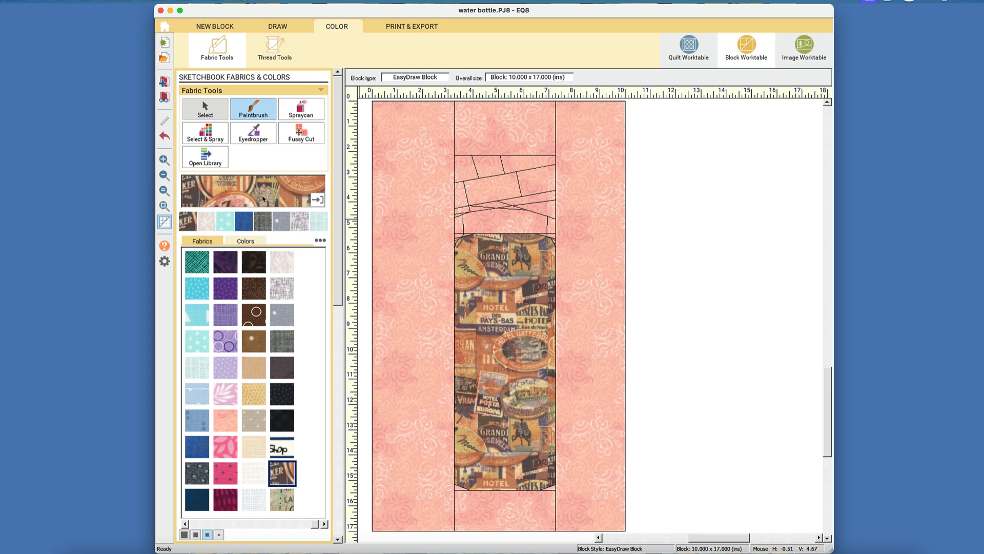
{"action": "left_click", "coordinate": [220, 223]}
{"action": "left_click", "coordinate": [206, 222]}
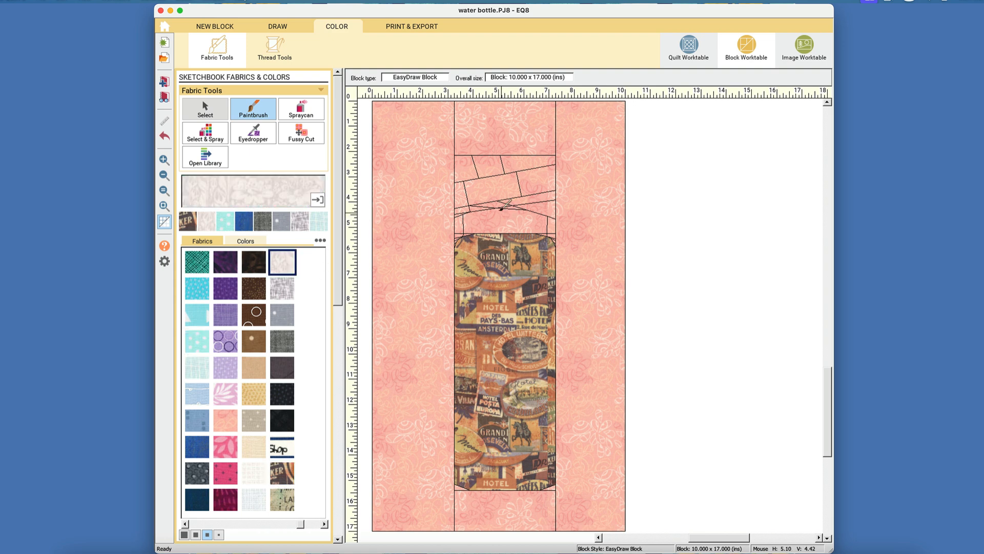
{"action": "left_click", "coordinate": [493, 214]}
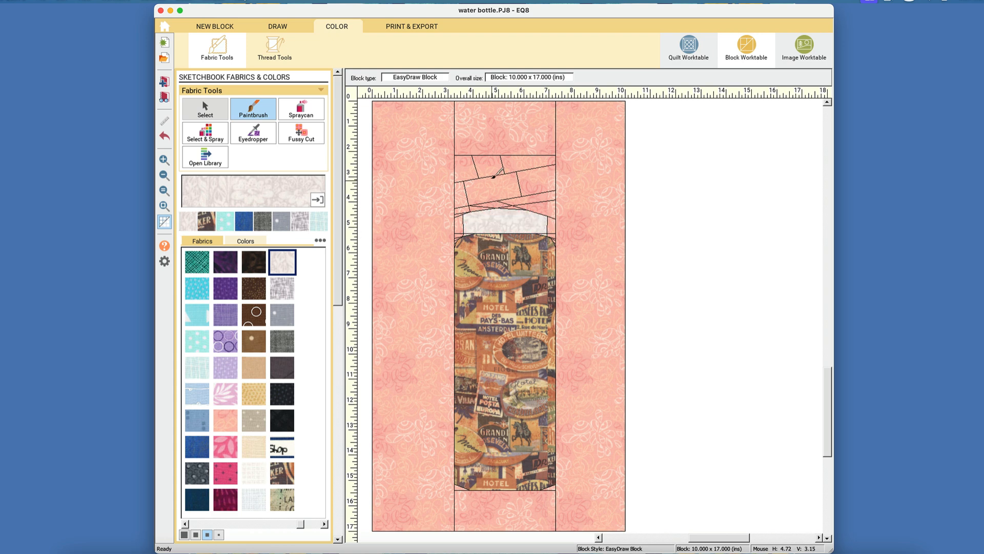
{"action": "left_click", "coordinate": [492, 179]}
{"action": "left_click", "coordinate": [492, 163]}
Step: Paint the slanted patches between the cap and the collar with the aqua polka dot fabric
{"action": "left_click", "coordinate": [225, 222]}
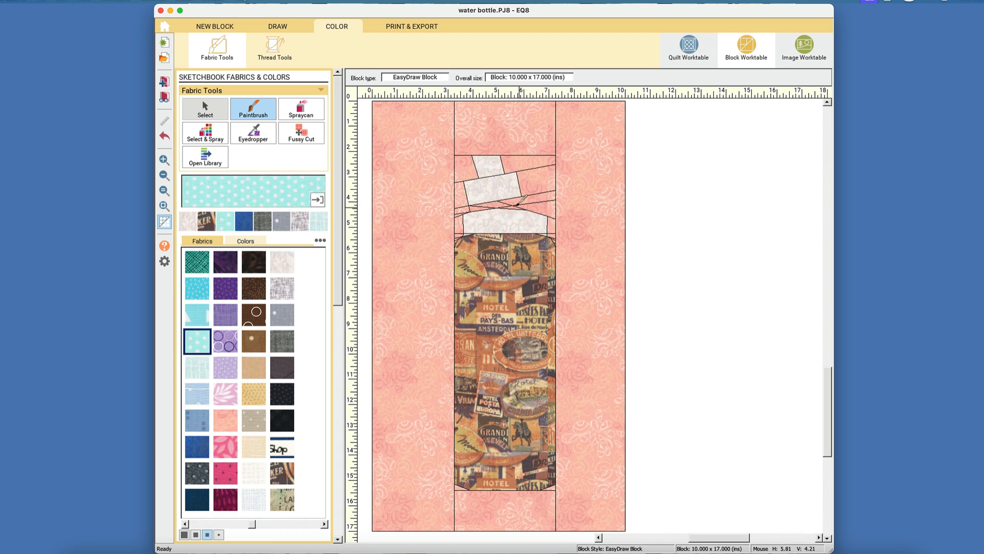
{"action": "left_click", "coordinate": [489, 205]}
{"action": "left_click", "coordinate": [546, 201]}
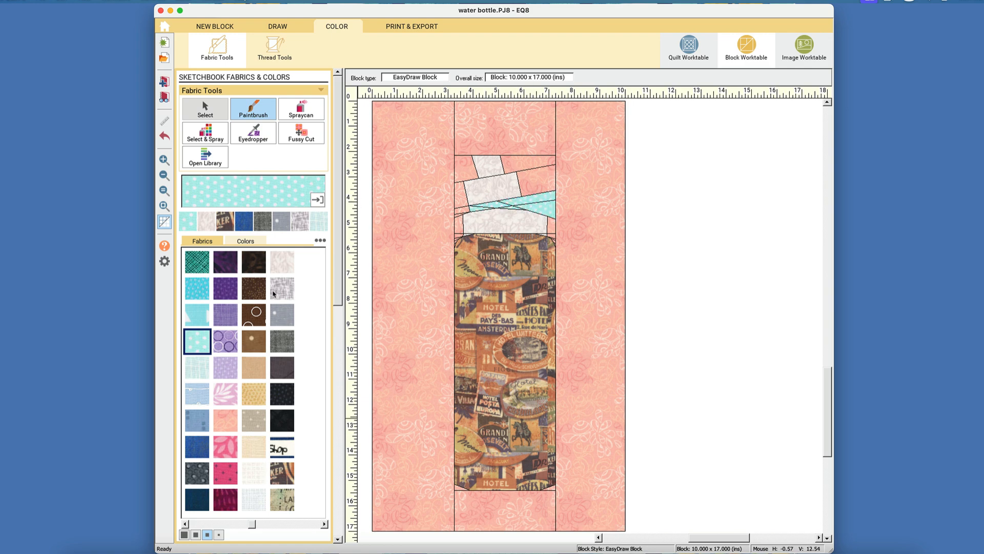
Step: Check the foundation sections of the block with its bottle patches colored
{"action": "left_click", "coordinate": [397, 27]}
{"action": "left_click", "coordinate": [303, 104]}
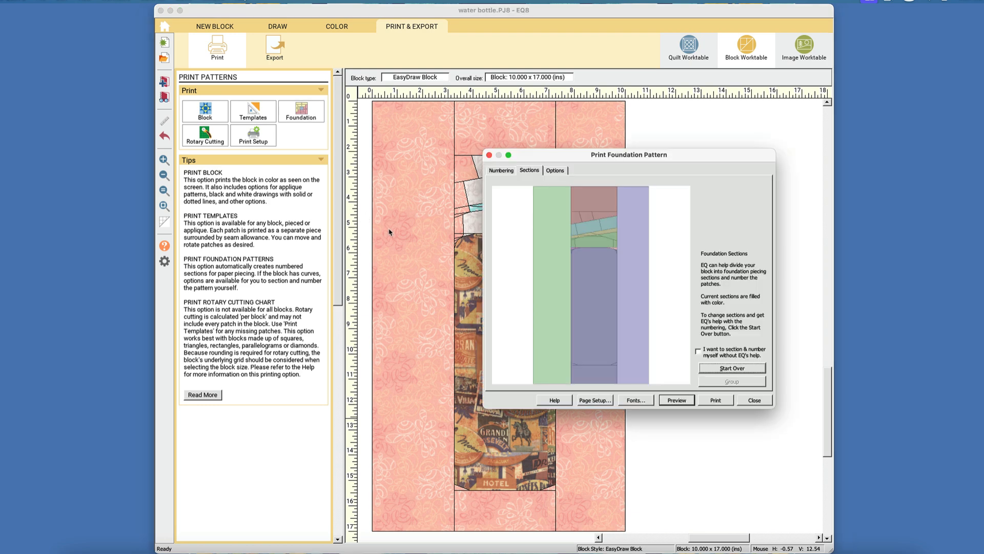
{"action": "left_click", "coordinate": [765, 399]}
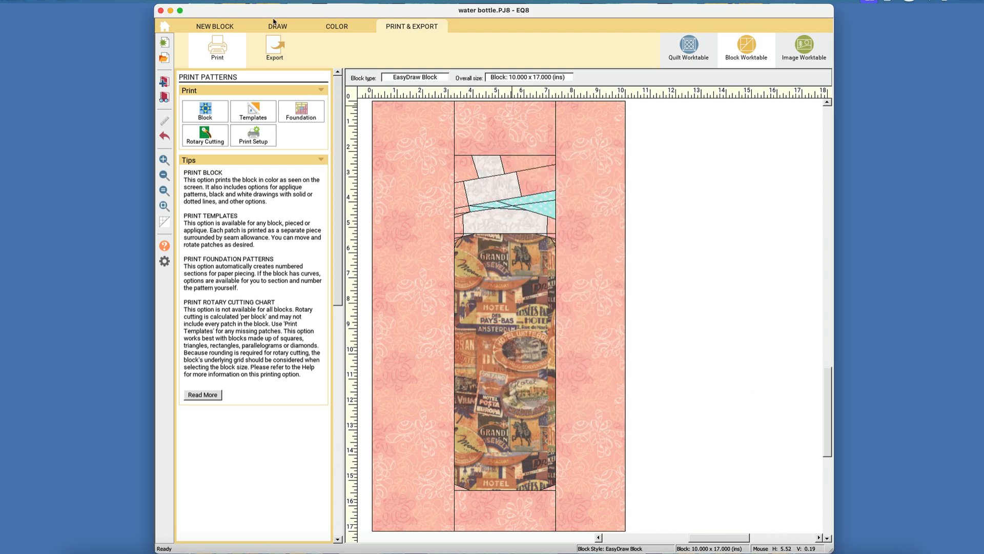
Step: Recolor all remaining coral patches together with the textured royal blue fabric
{"action": "left_click", "coordinate": [329, 22]}
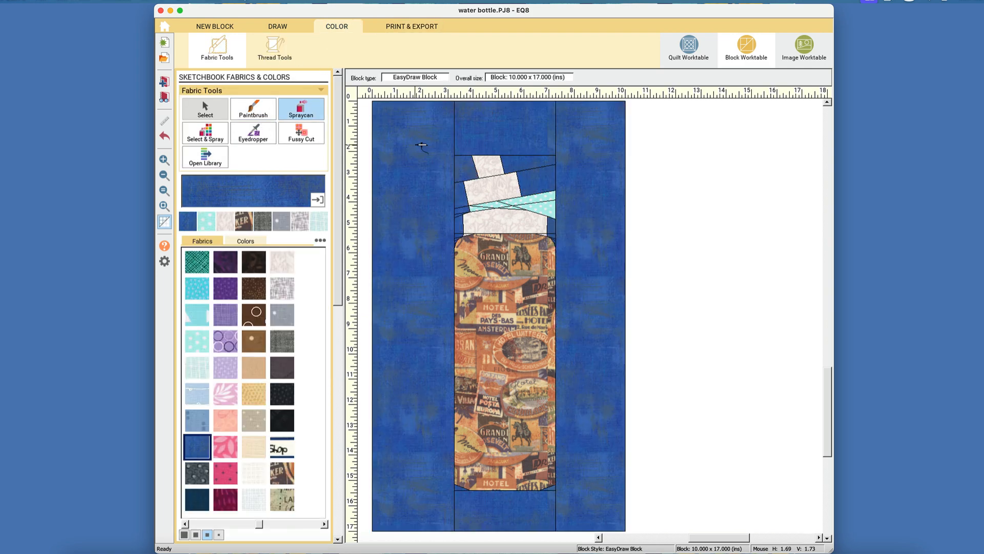
Step: Draw a second line at the bottle's bottom left corner, from the side line at about 15 inches to the first corner line
{"action": "left_click", "coordinate": [284, 27]}
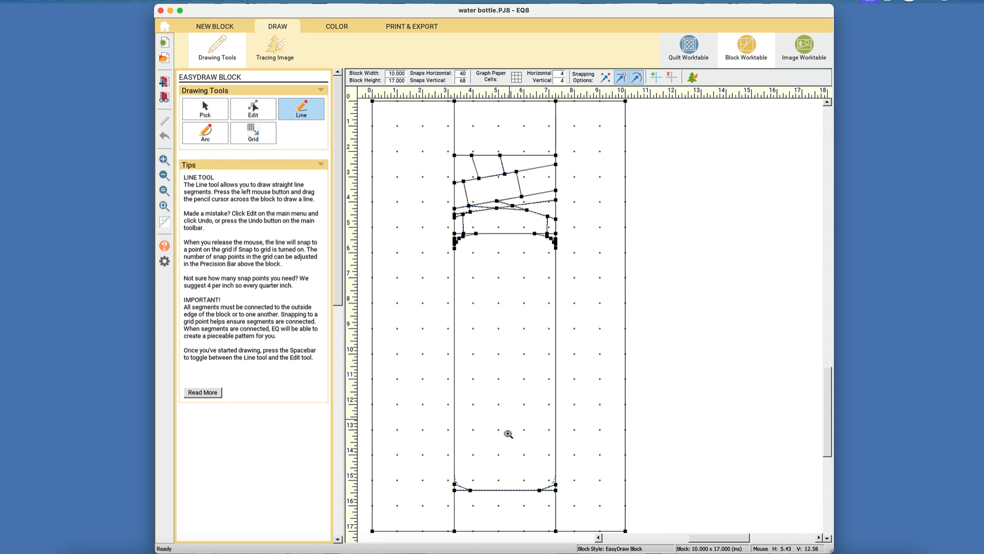
{"action": "left_click_drag", "start_coordinate": [441, 457], "coordinate": [496, 515]}
{"action": "left_click_drag", "start_coordinate": [494, 291], "coordinate": [556, 359]}
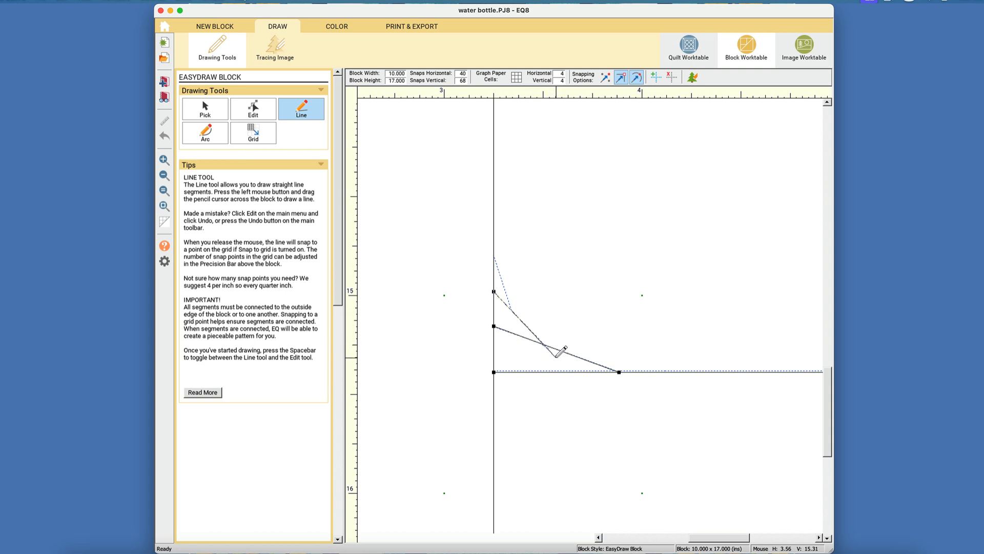
Step: Paint the new small triangle at the bottle's bottom left corner with the textured royal blue fabric
{"action": "left_click", "coordinate": [357, 30]}
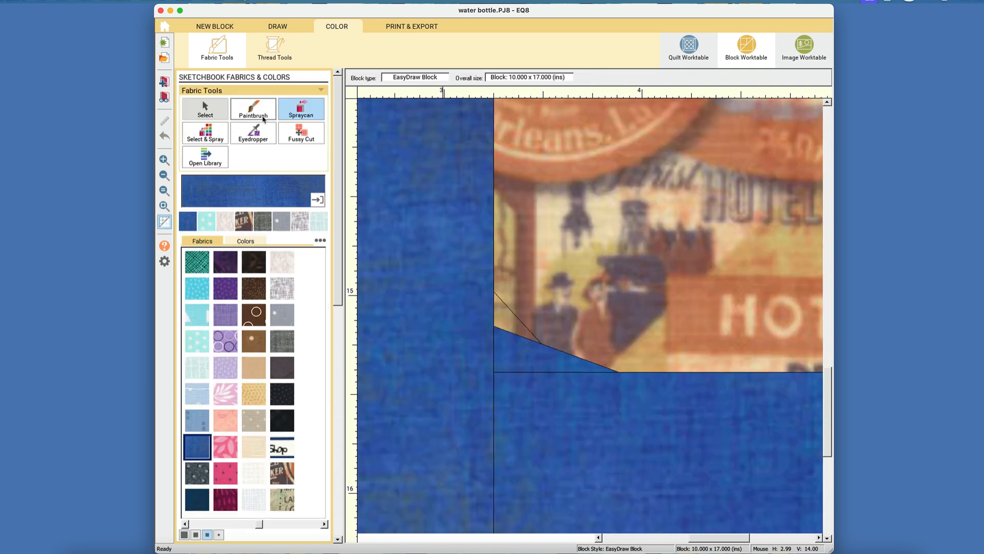
{"action": "left_click", "coordinate": [263, 119]}
{"action": "left_click", "coordinate": [505, 319]}
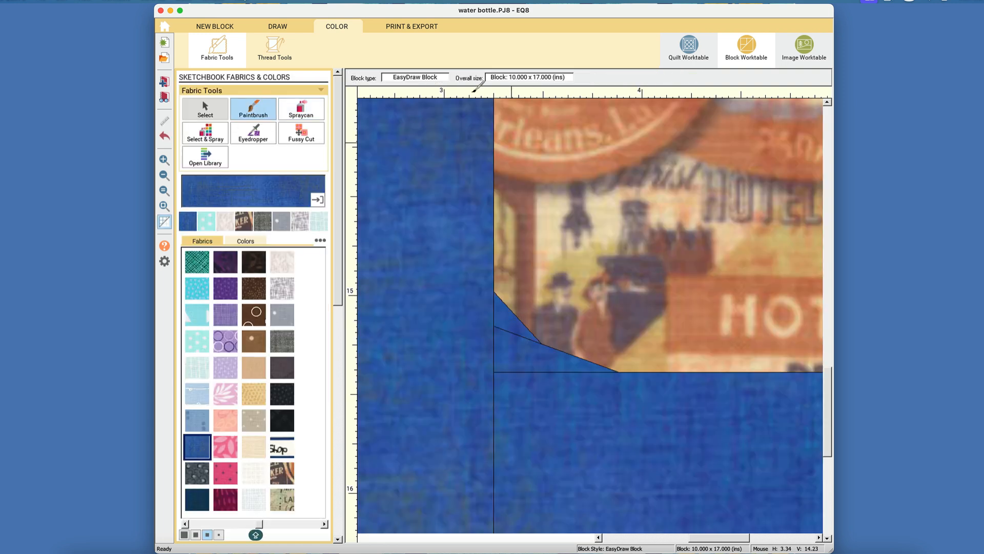
Step: Check the foundation pattern of the block with the second line at the bottle's bottom left corner
{"action": "left_click", "coordinate": [414, 26]}
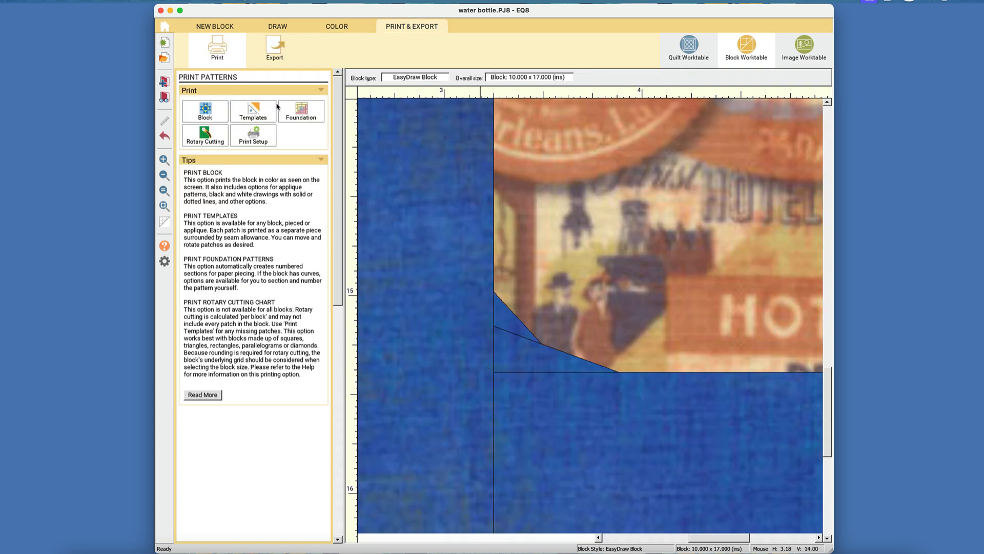
{"action": "left_click", "coordinate": [200, 112]}
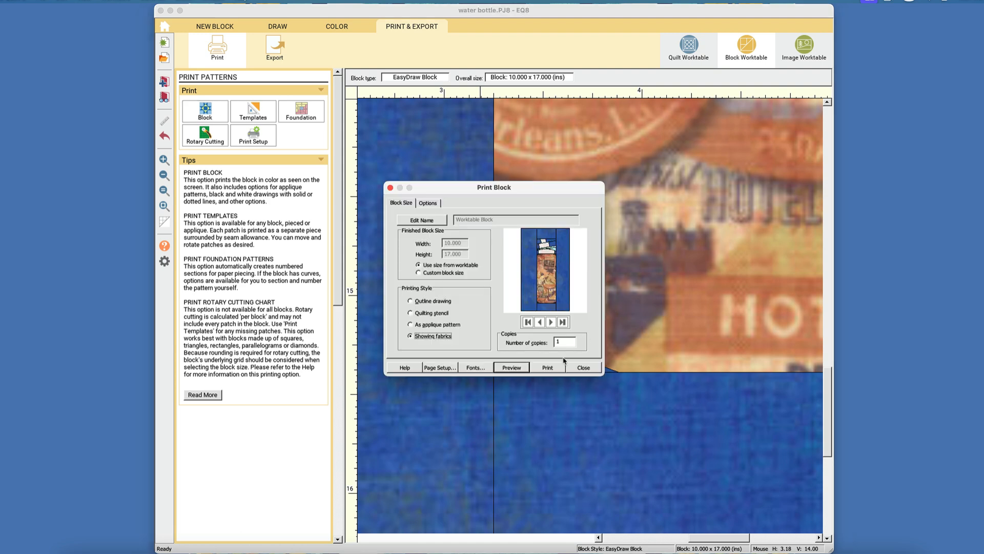
{"action": "left_click", "coordinate": [583, 368]}
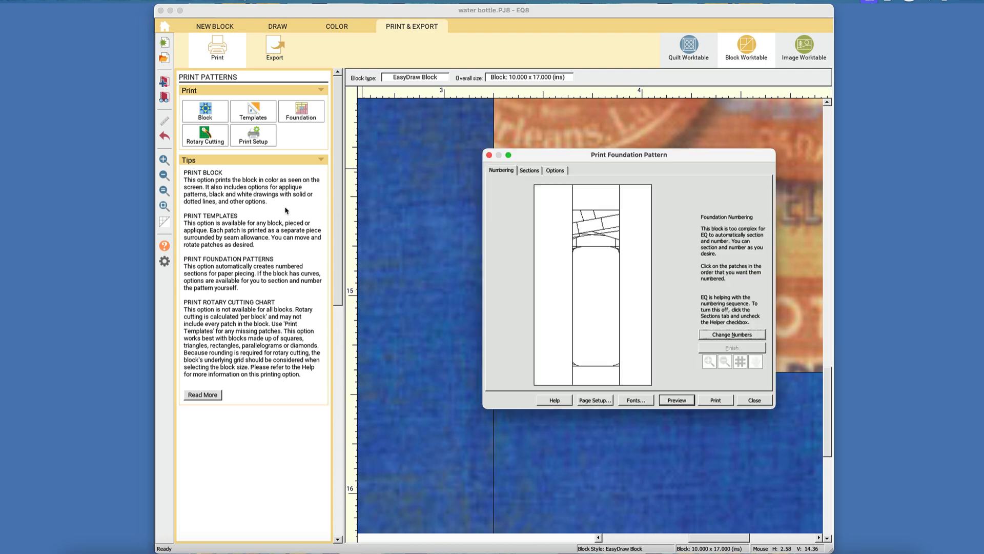
{"action": "left_click", "coordinate": [754, 400]}
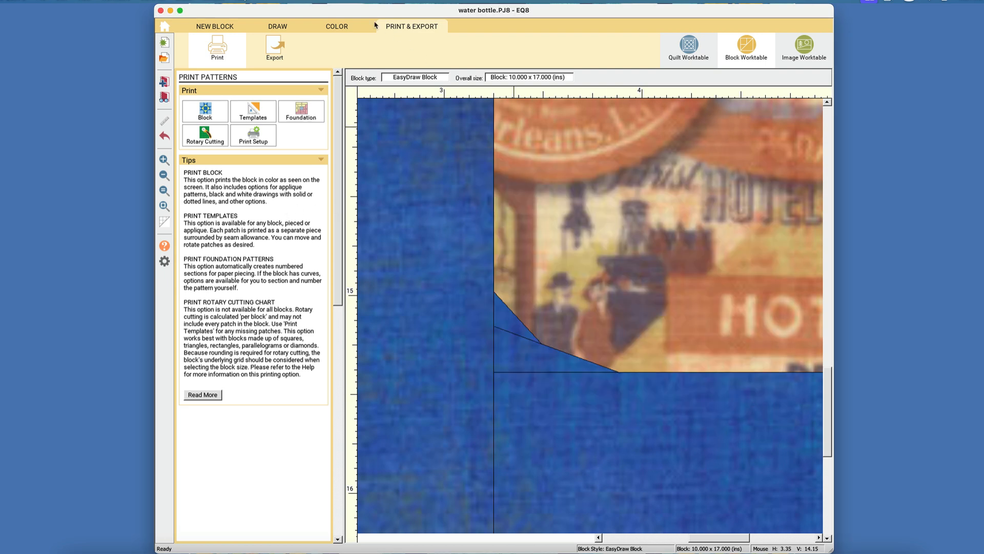
Step: Delete the second line at the bottle's bottom left corner, keeping only the first corner line
{"action": "left_click", "coordinate": [280, 27]}
{"action": "left_click", "coordinate": [205, 108]}
{"action": "left_click", "coordinate": [517, 316]}
{"action": "key", "text": "Delete"}
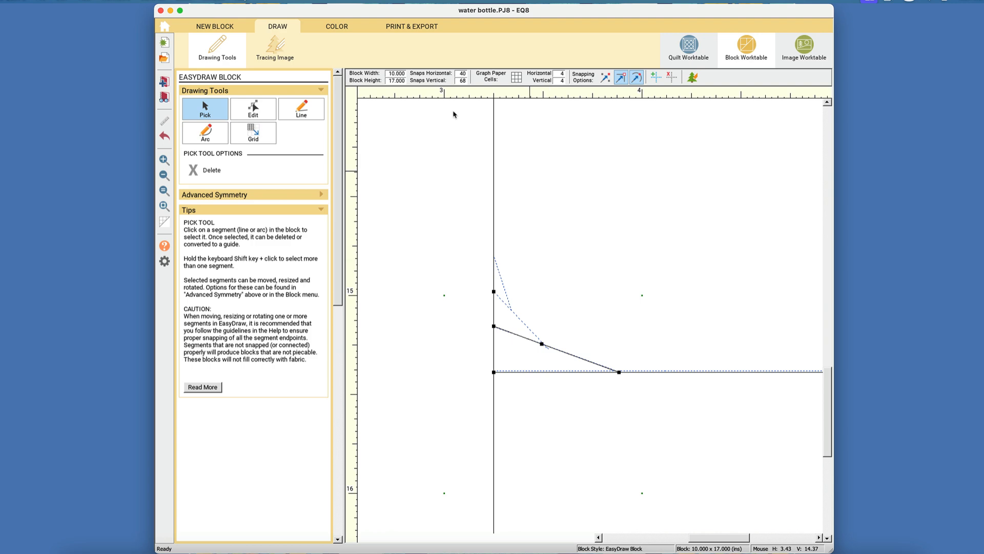
Step: Check whether the block sections for foundation piecing without the second corner line
{"action": "left_click", "coordinate": [358, 29]}
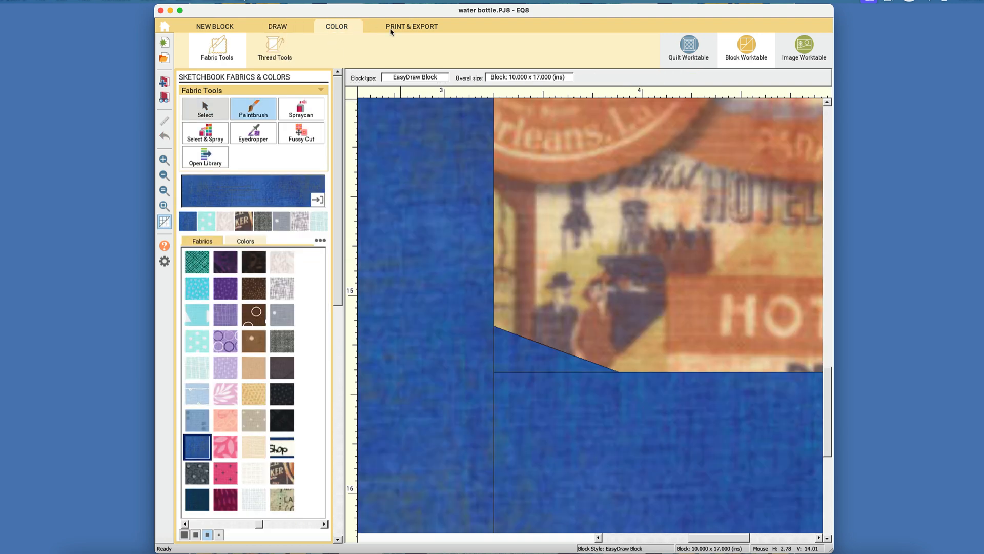
{"action": "left_click", "coordinate": [391, 28]}
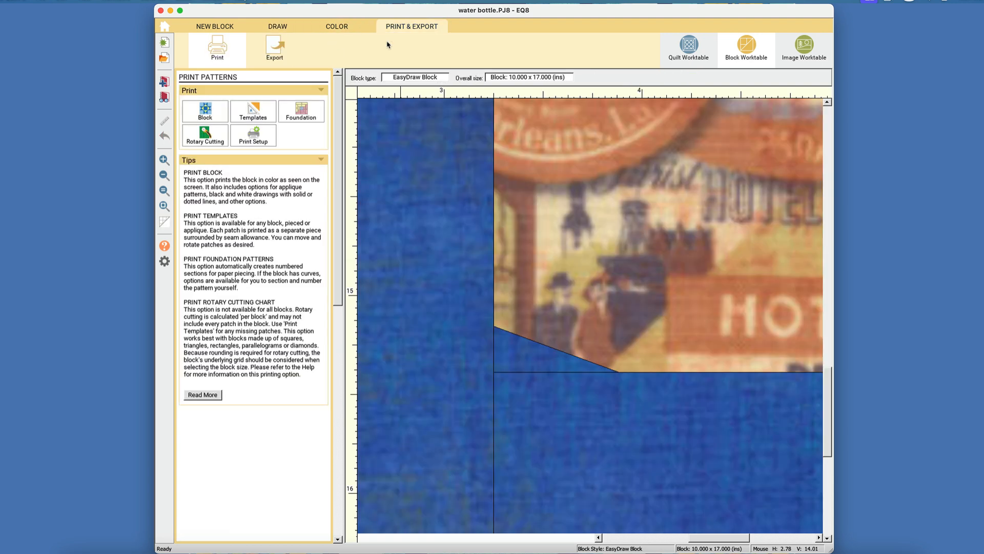
{"action": "left_click", "coordinate": [315, 112]}
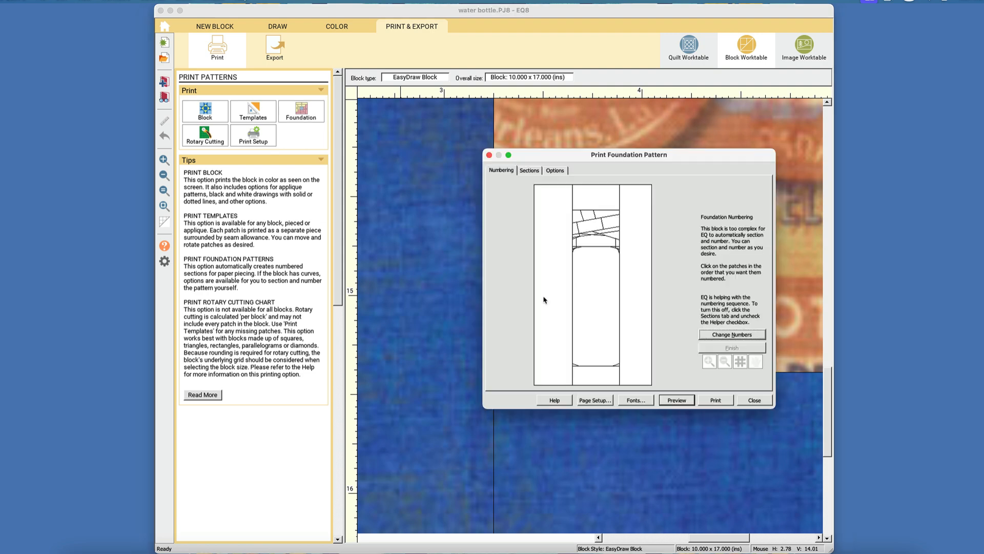
{"action": "left_click", "coordinate": [754, 400]}
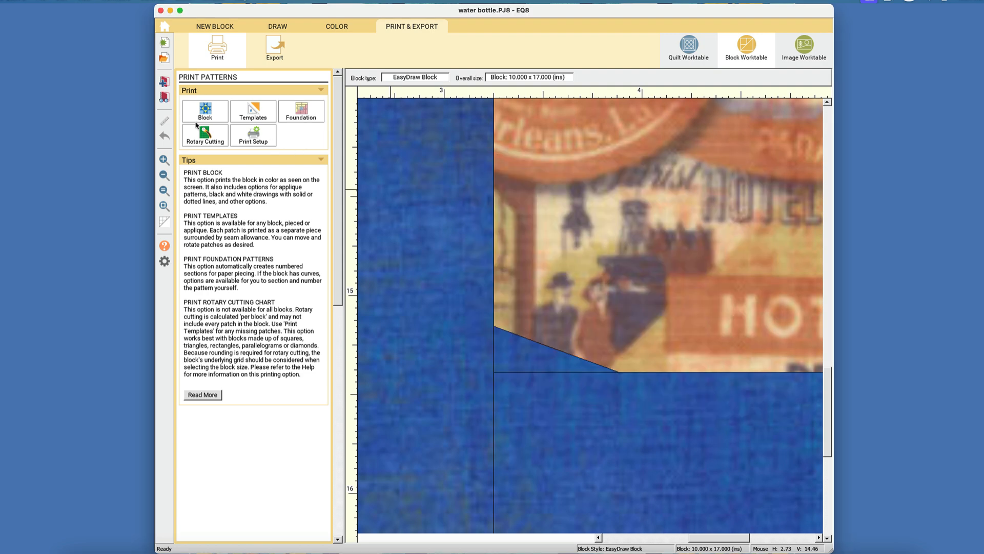
Step: Load the earlier bottle block with the coral background and colored bottle patches from the Project Sketchbook for editing
{"action": "left_click", "coordinate": [170, 97]}
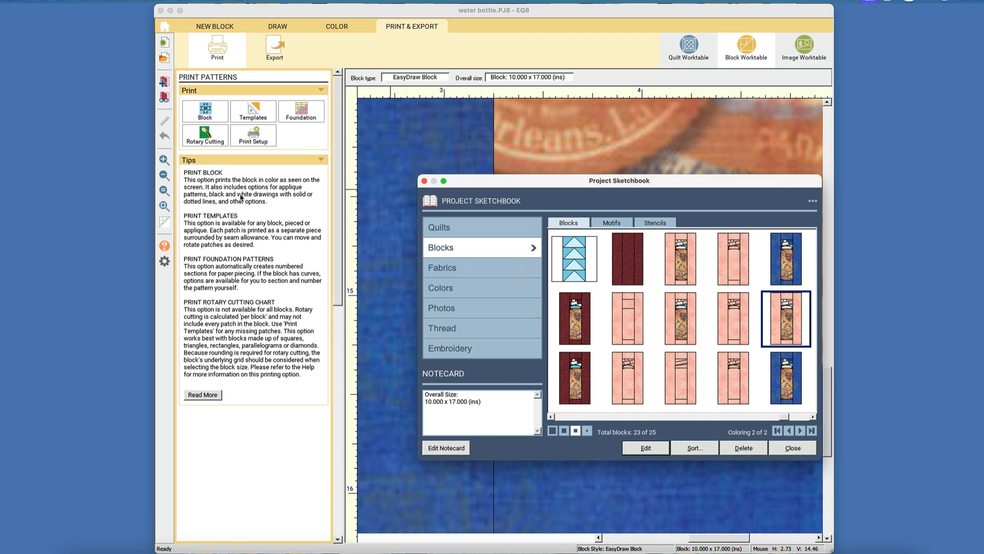
{"action": "left_click", "coordinate": [797, 417]}
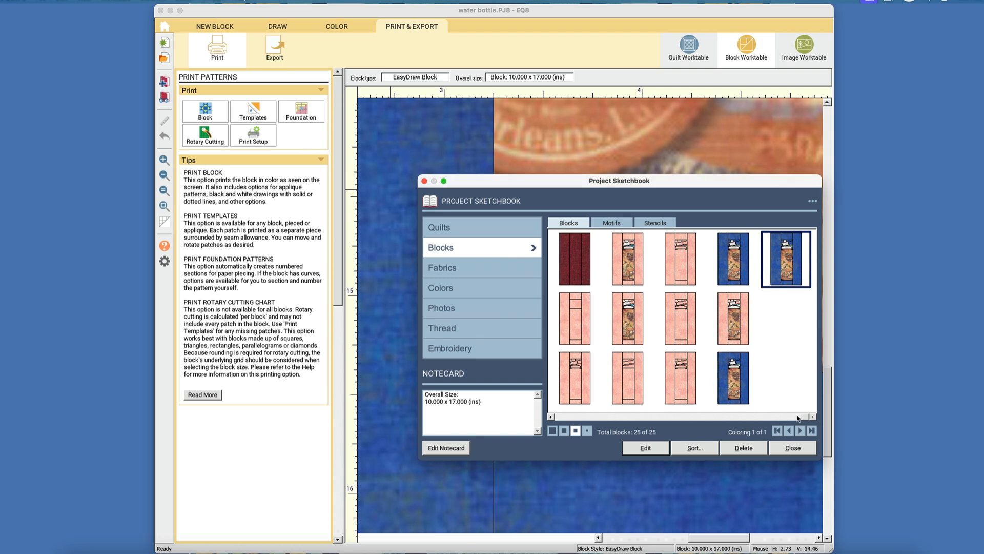
{"action": "left_click", "coordinate": [738, 370]}
{"action": "left_click", "coordinate": [646, 448]}
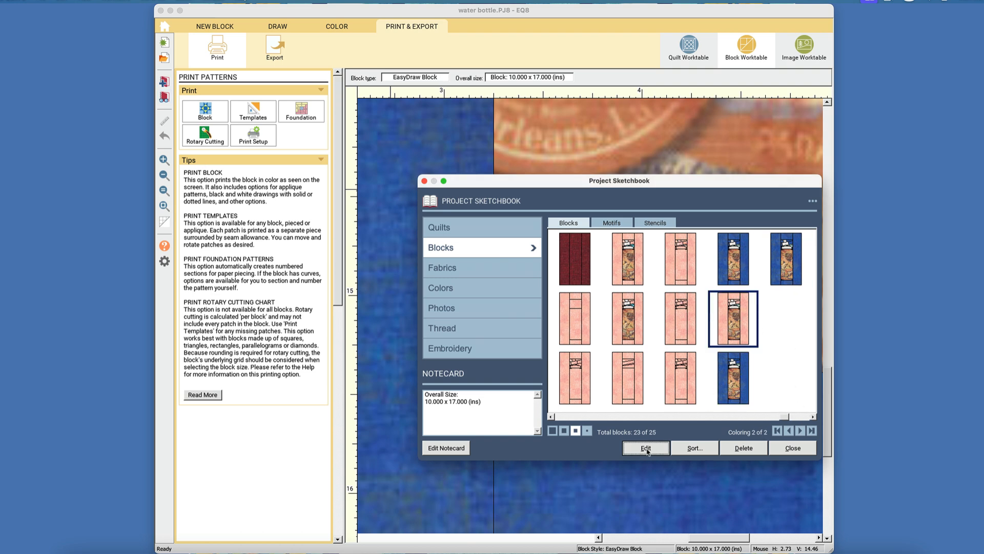
Step: Check the foundation sections of the reloaded coral background block
{"action": "left_click", "coordinate": [347, 33]}
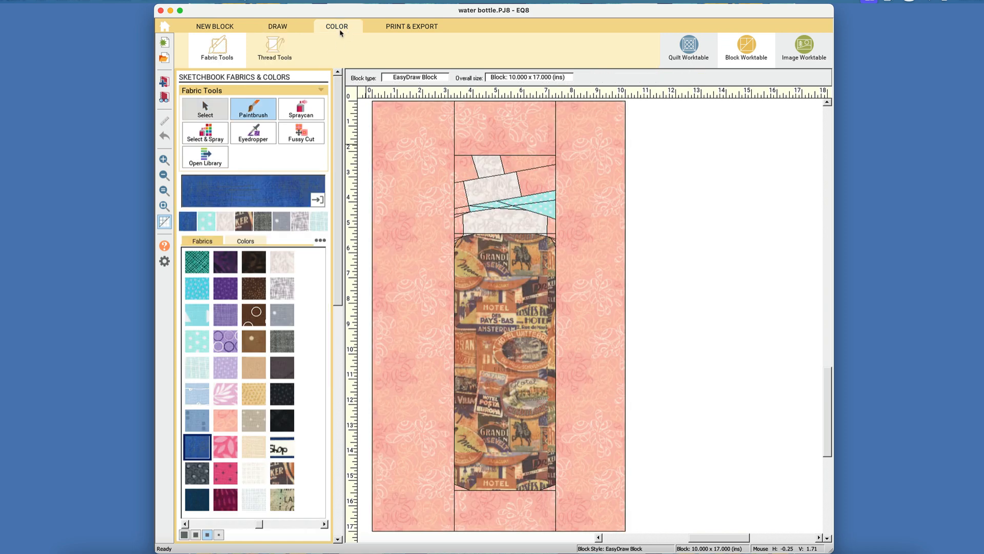
{"action": "left_click", "coordinate": [406, 27]}
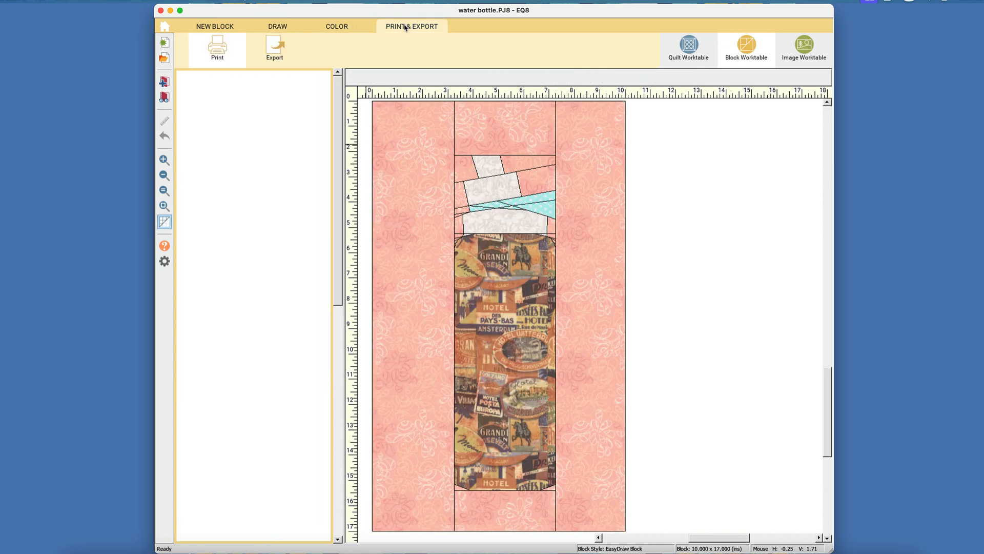
{"action": "left_click", "coordinate": [311, 108]}
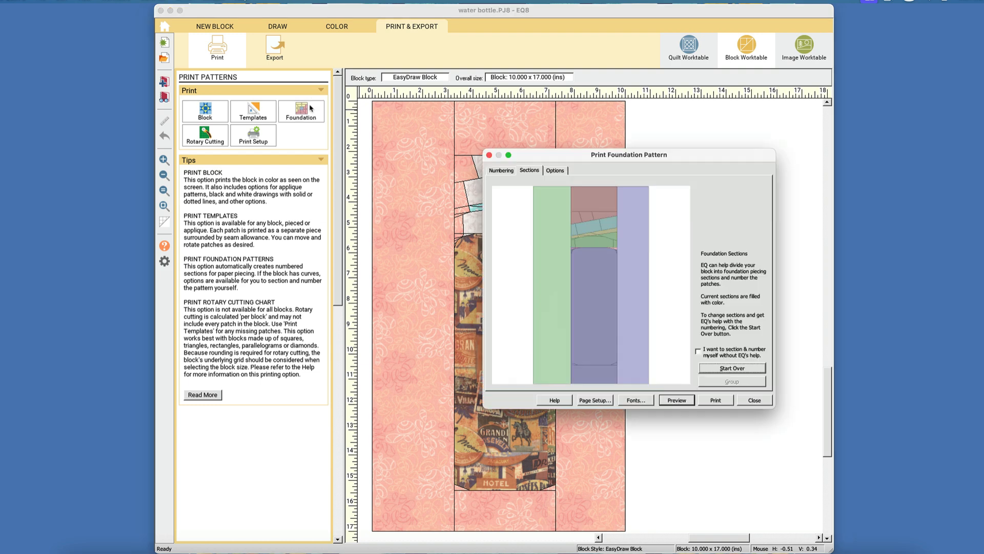
{"action": "left_click", "coordinate": [751, 400]}
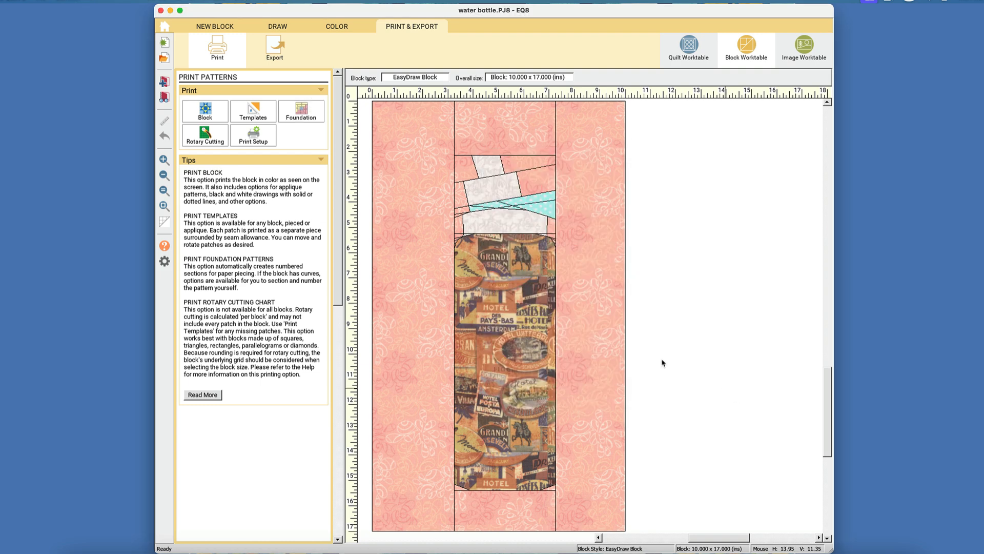
Step: Without keeping another copy, draw a second line at the bottle's bottom right corner, from the first corner line through the side line at about 15 inches
{"action": "left_click", "coordinate": [328, 29]}
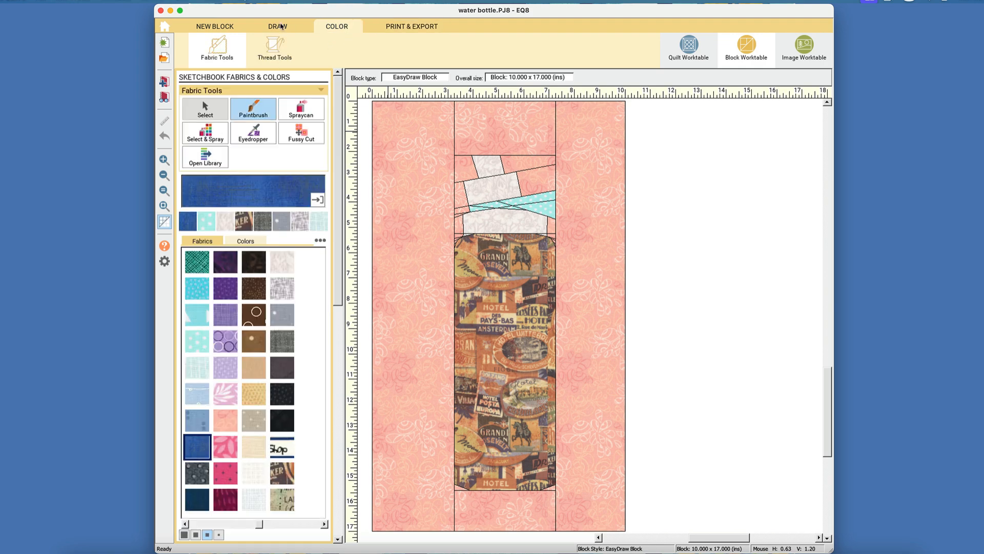
{"action": "left_click", "coordinate": [277, 26]}
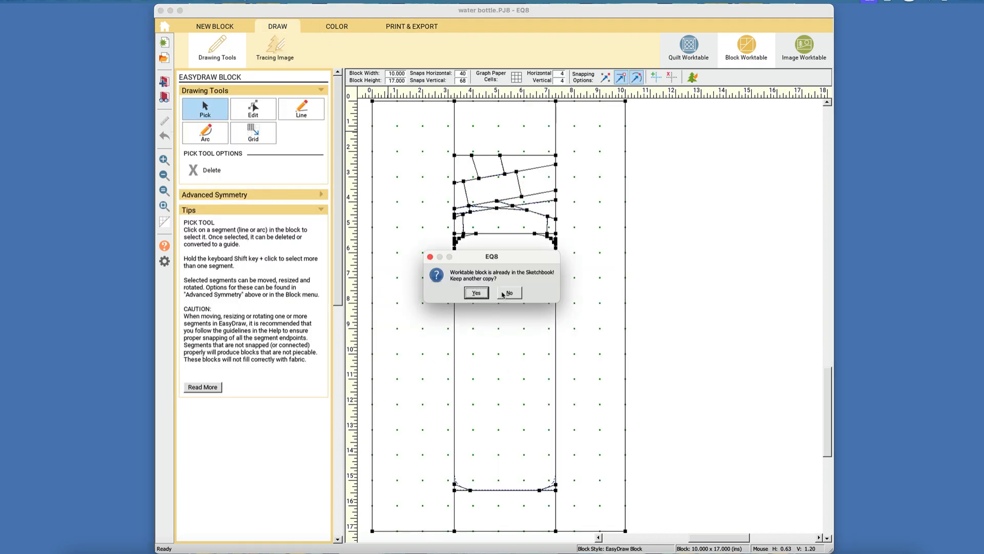
{"action": "left_click", "coordinate": [503, 294]}
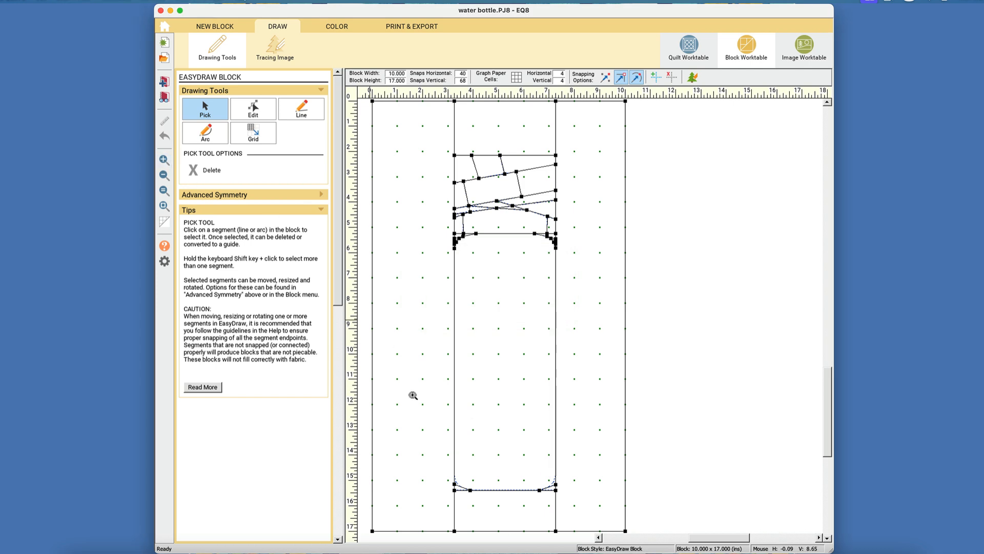
{"action": "left_click_drag", "start_coordinate": [520, 462], "coordinate": [588, 507]}
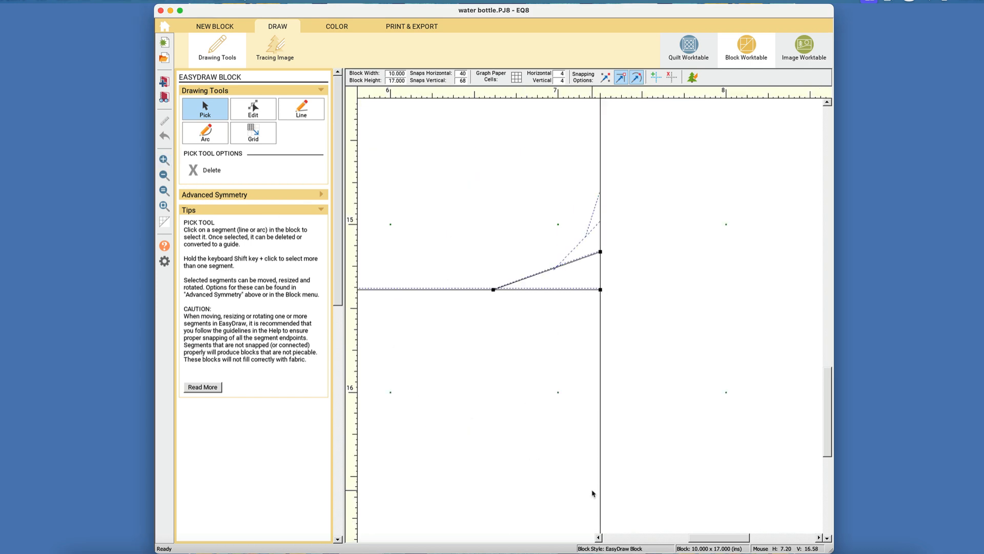
{"action": "left_click", "coordinate": [307, 111]}
{"action": "left_click_drag", "start_coordinate": [555, 267], "coordinate": [702, 122]}
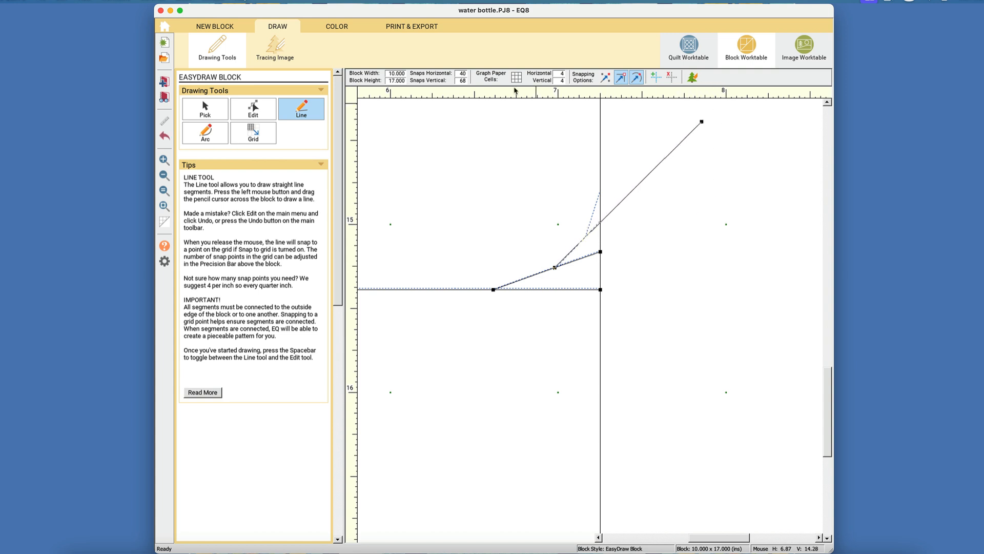
Step: Check the foundation pattern with the second line at the bottle's bottom right corner
{"action": "left_click", "coordinate": [354, 31]}
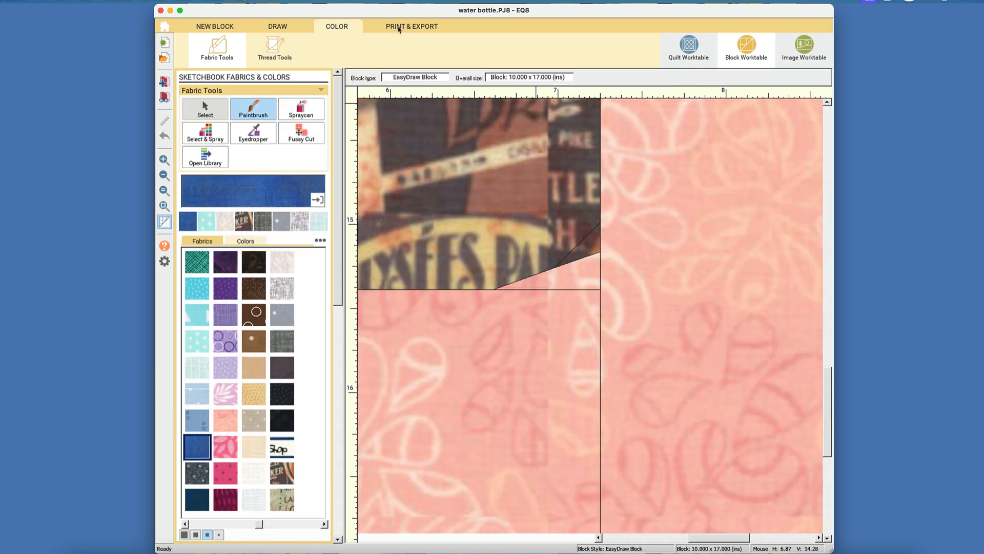
{"action": "left_click", "coordinate": [400, 28]}
{"action": "left_click", "coordinate": [298, 114]}
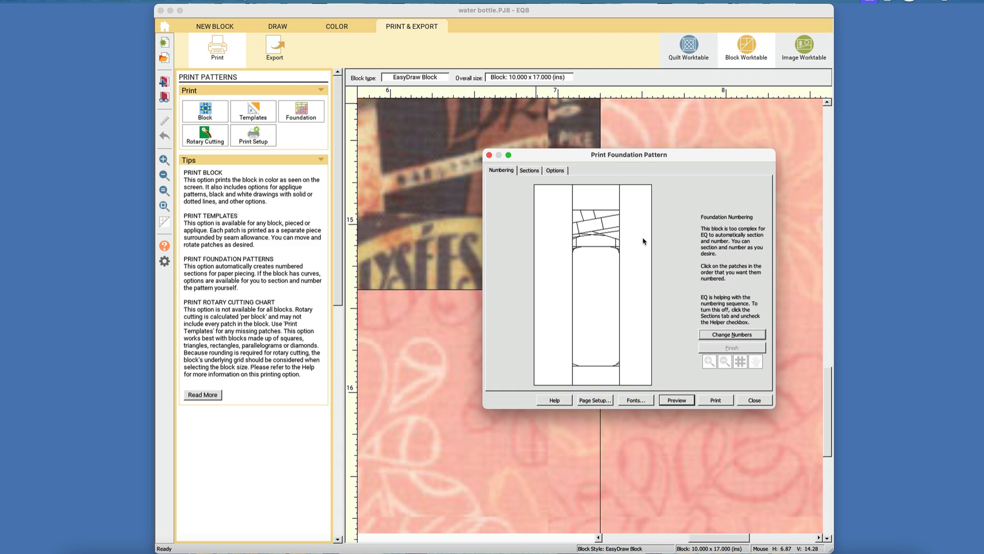
{"action": "left_click", "coordinate": [763, 404]}
Step: Draw a third bottom right corner line to the side at about 14.8 inches, plus matching second and third lines at the bottom left corner
{"action": "left_click", "coordinate": [277, 28]}
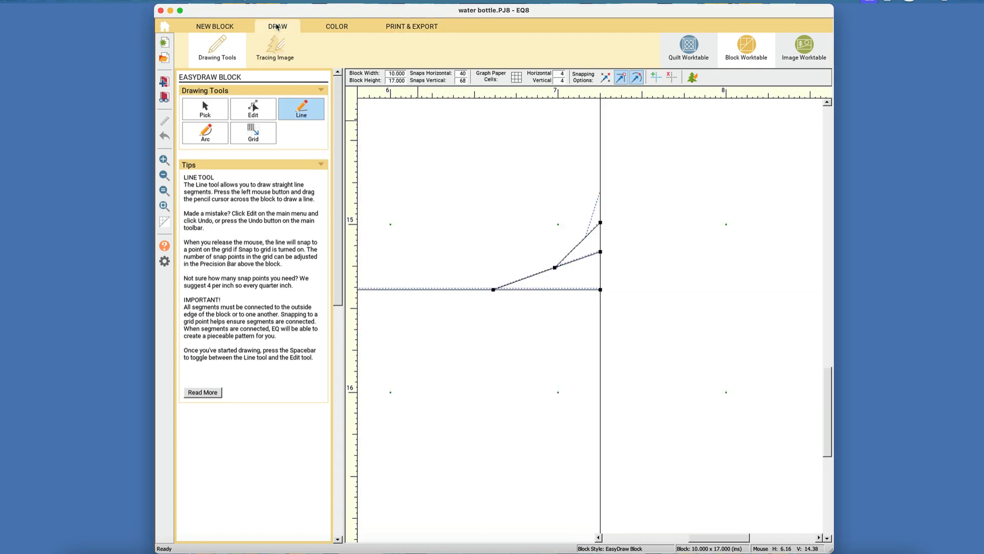
{"action": "left_click_drag", "start_coordinate": [586, 236], "coordinate": [601, 191]}
{"action": "left_click", "coordinate": [164, 206]}
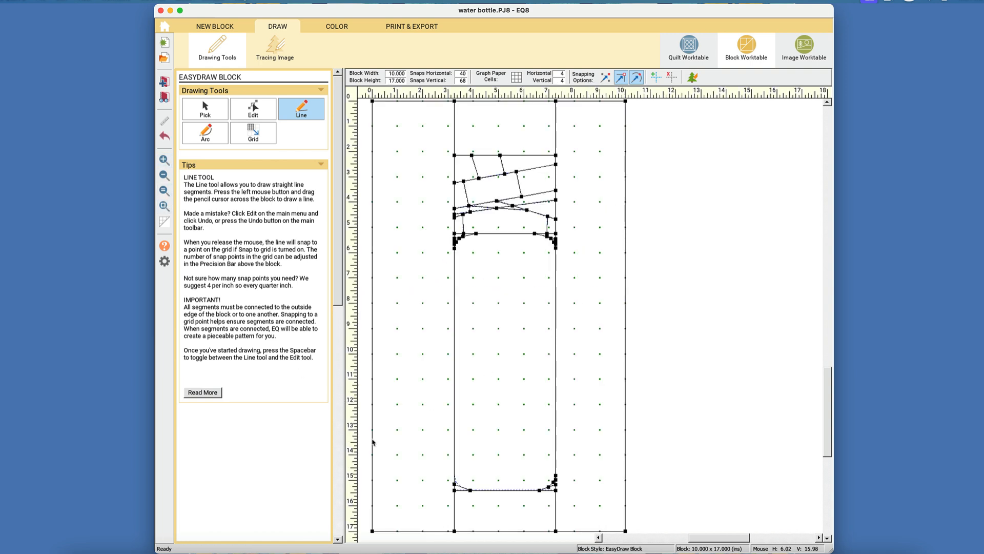
{"action": "left_click_drag", "start_coordinate": [430, 454], "coordinate": [492, 505]}
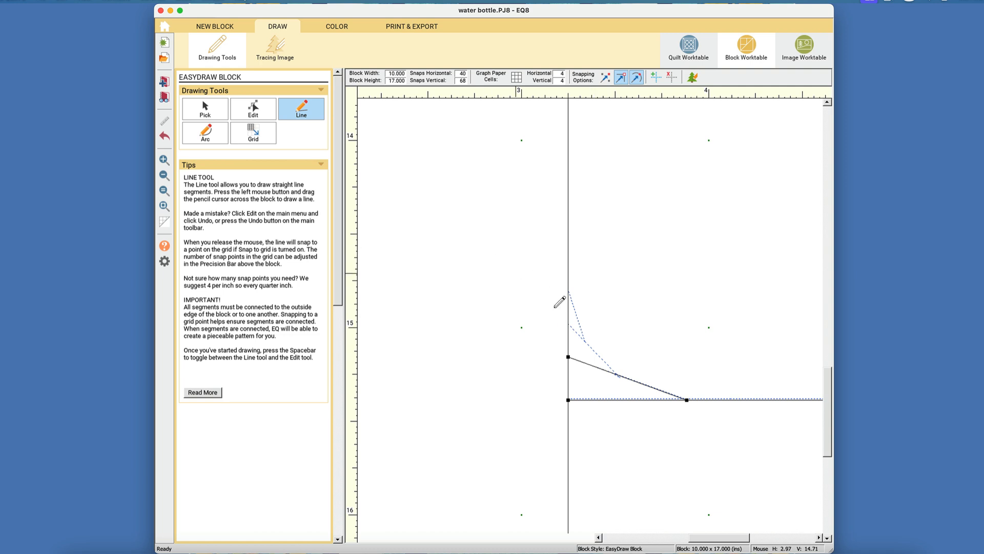
{"action": "mouse_move", "coordinate": [616, 374]}
{"action": "left_mouse_down"}
{"action": "mouse_move", "coordinate": [573, 326]}
{"action": "mouse_move", "coordinate": [568, 291]}
{"action": "left_mouse_up"}
Step: Check the foundation pattern of the block with the extra lines at both bottom corners of the bottle
{"action": "left_click", "coordinate": [361, 29]}
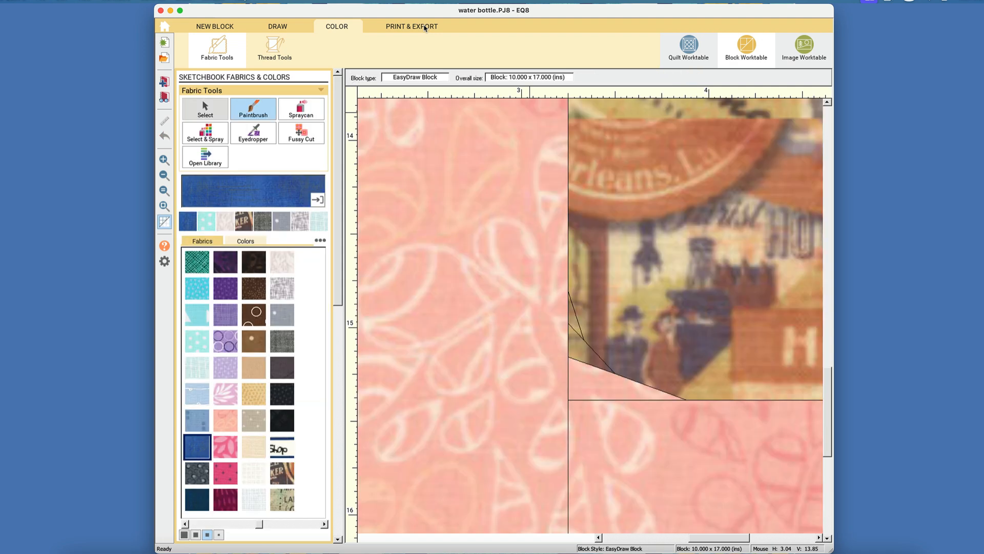
{"action": "left_click", "coordinate": [425, 28]}
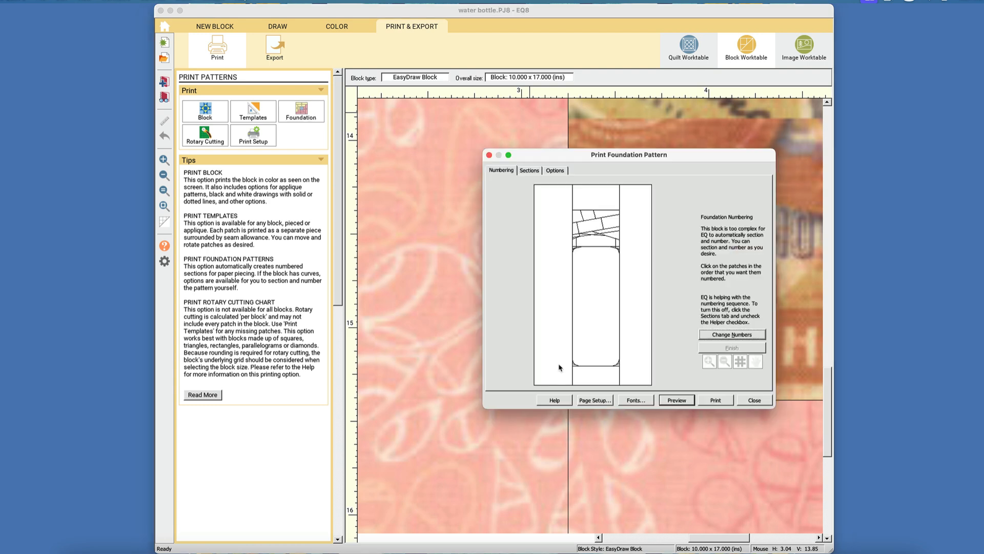
{"action": "left_click", "coordinate": [755, 401]}
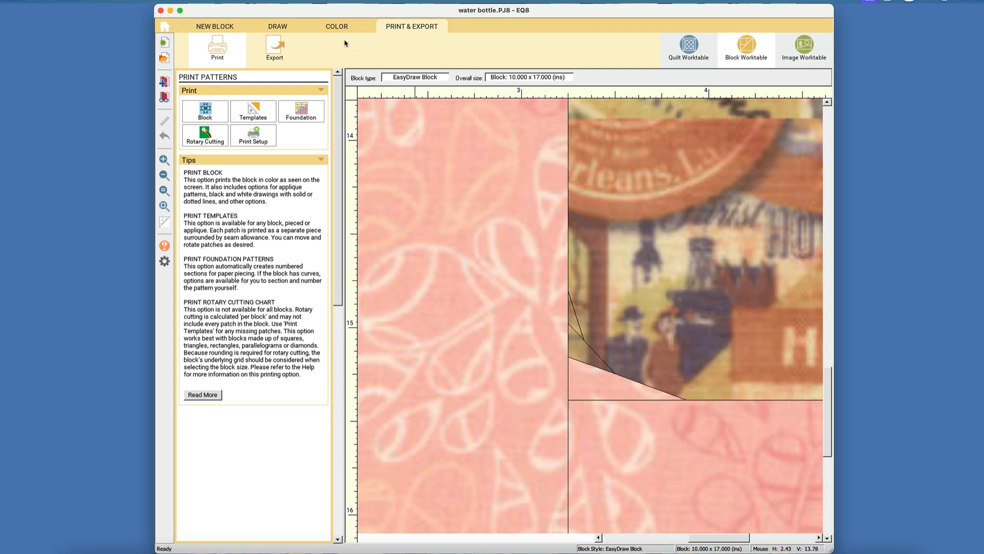
Step: Recolor the coral background patches around the bottle with the textured royal blue fabric
{"action": "left_click", "coordinate": [333, 28]}
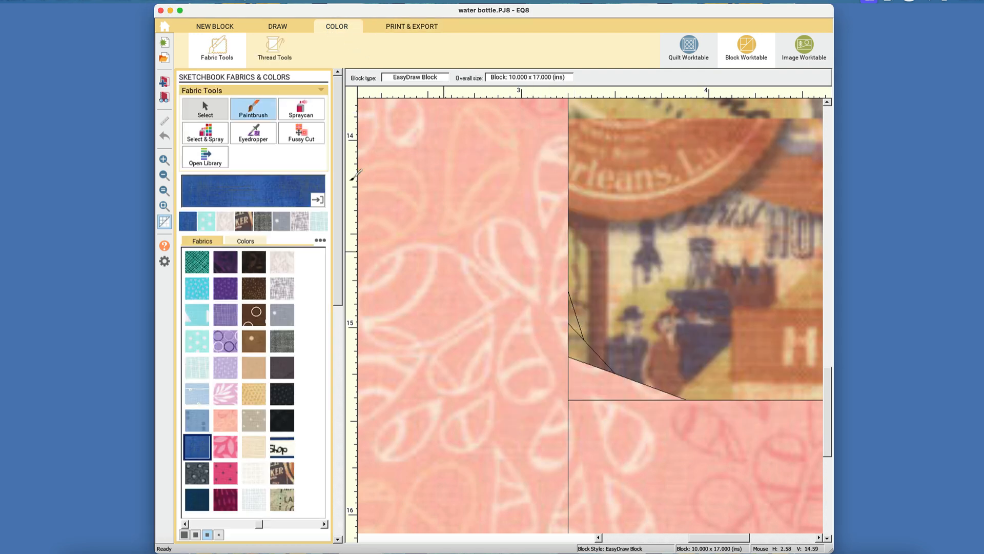
{"action": "left_click", "coordinate": [538, 319]}
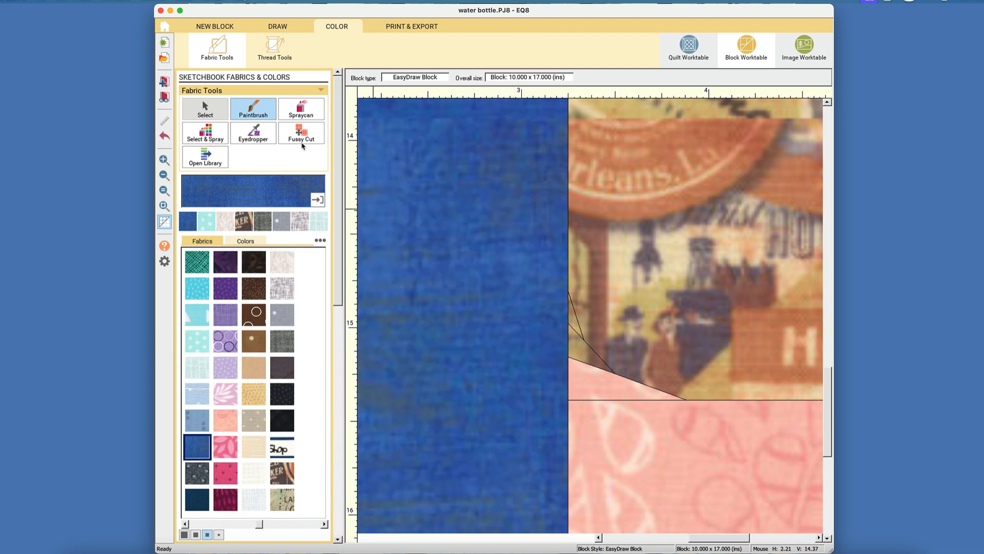
{"action": "left_click", "coordinate": [300, 118]}
{"action": "left_click", "coordinate": [618, 415]}
Step: Paint the two new small triangles at the bottle's bottom left corner with the textured royal blue fabric
{"action": "left_click", "coordinate": [253, 110]}
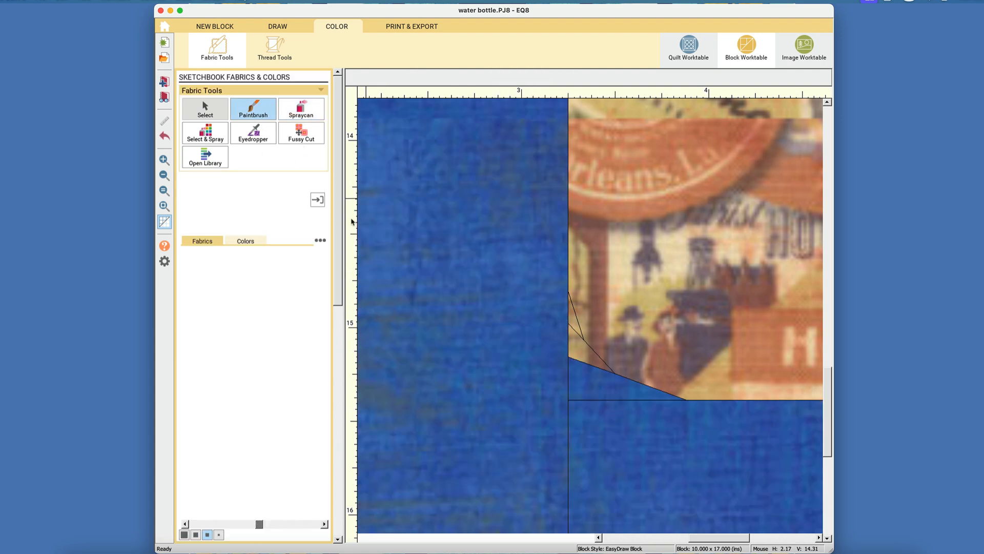
{"action": "left_click", "coordinate": [589, 359]}
{"action": "left_click", "coordinate": [574, 358]}
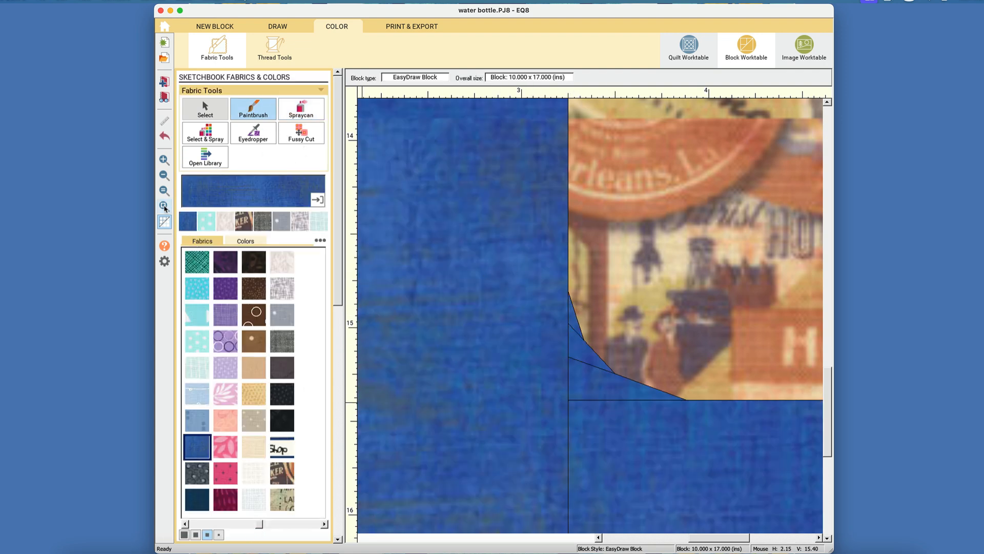
Step: Examine the whole recolored block and its foundation pattern
{"action": "left_click", "coordinate": [164, 206]}
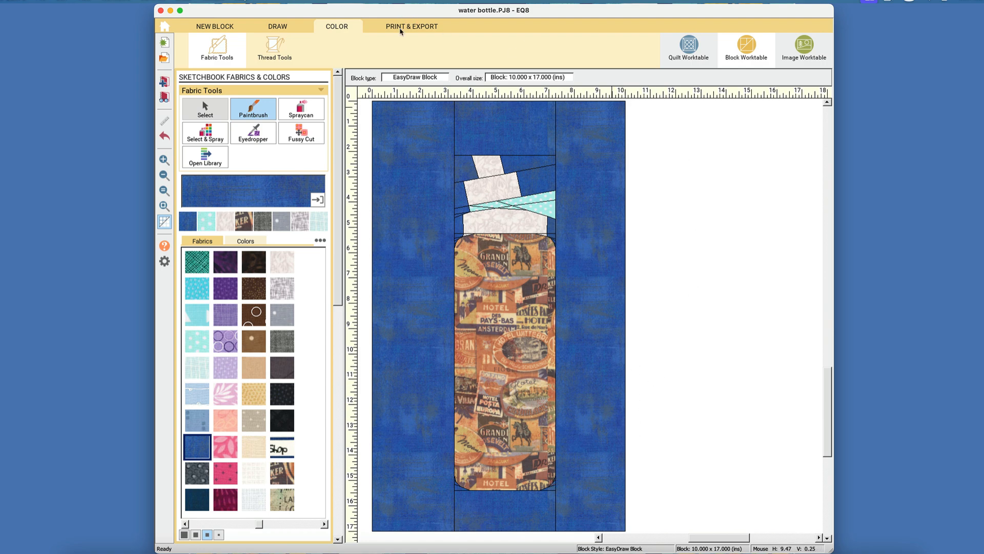
{"action": "left_click", "coordinate": [404, 27]}
{"action": "left_click", "coordinate": [308, 113]}
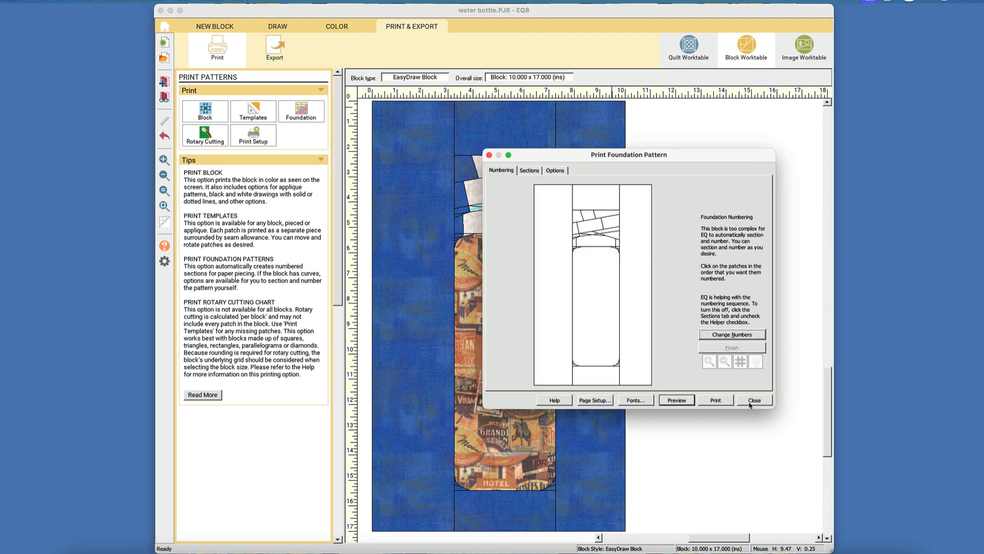
Step: Close the foundation dialog and examine the staggered lines at both bottom corners of the bottle in the drawing
{"action": "left_click", "coordinate": [750, 401]}
{"action": "left_click", "coordinate": [285, 29]}
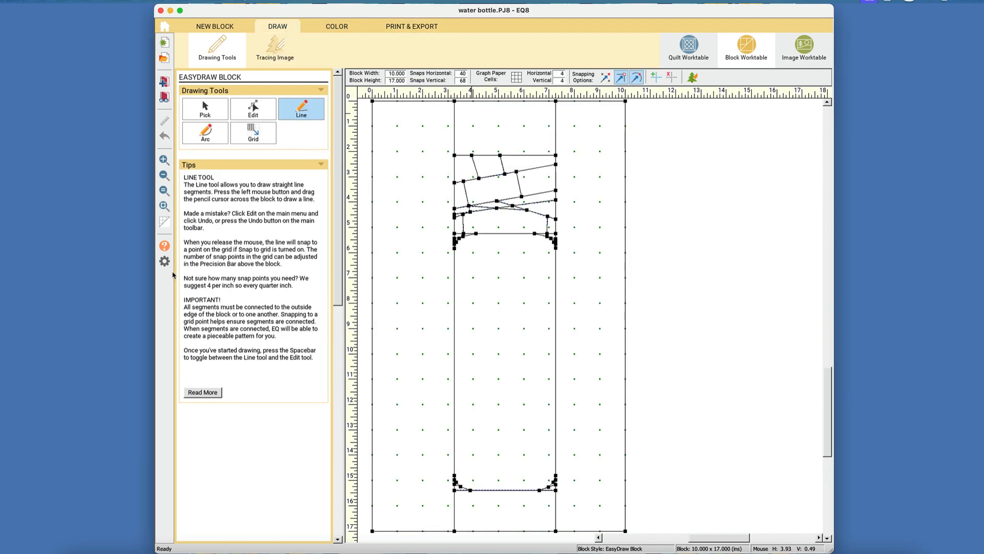
{"action": "left_click_drag", "start_coordinate": [441, 463], "coordinate": [472, 495]}
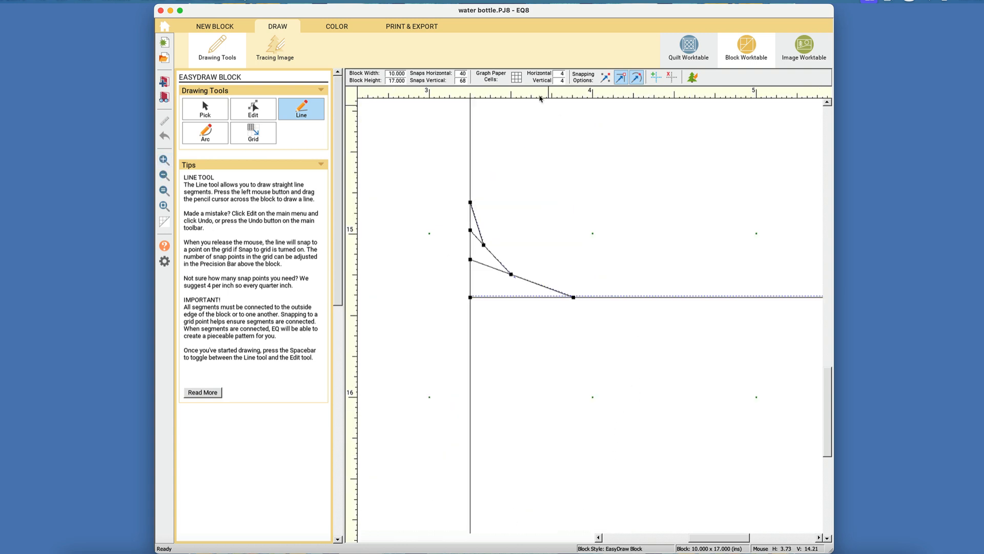
{"action": "left_click", "coordinate": [164, 206]}
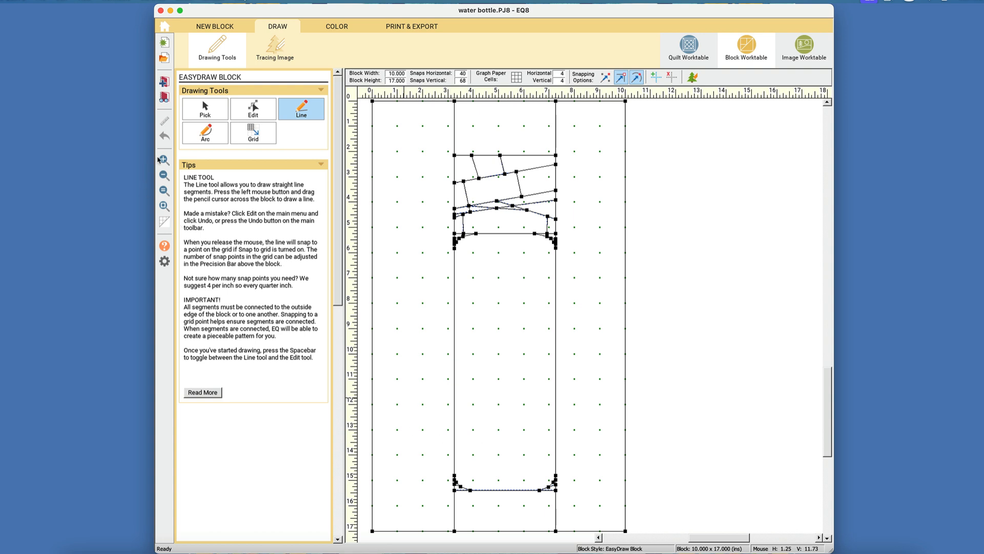
{"action": "left_click_drag", "start_coordinate": [523, 464], "coordinate": [594, 519]}
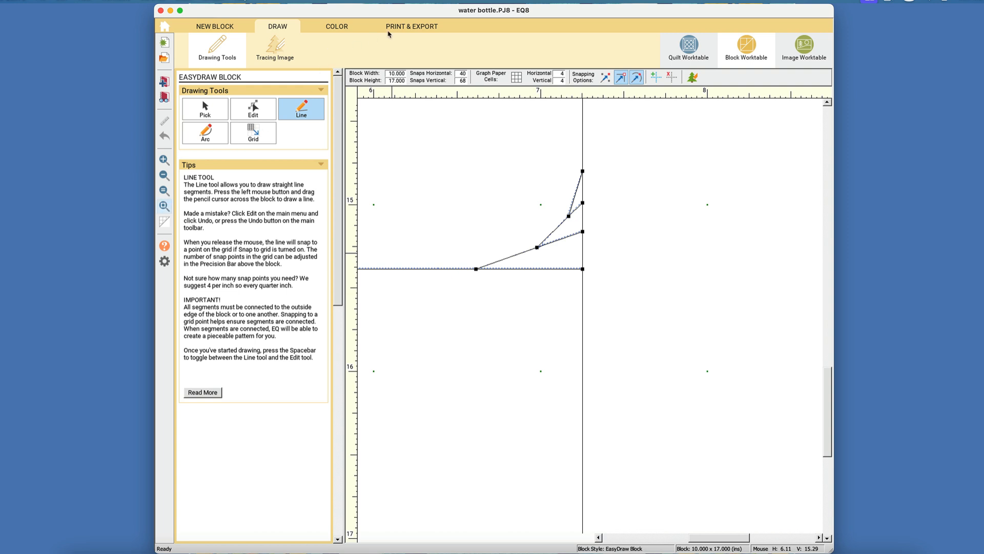
Step: In an enlarged foundation pattern, group the bottle body, its small corner patches and the background rectangle below into one section
{"action": "left_click", "coordinate": [406, 29]}
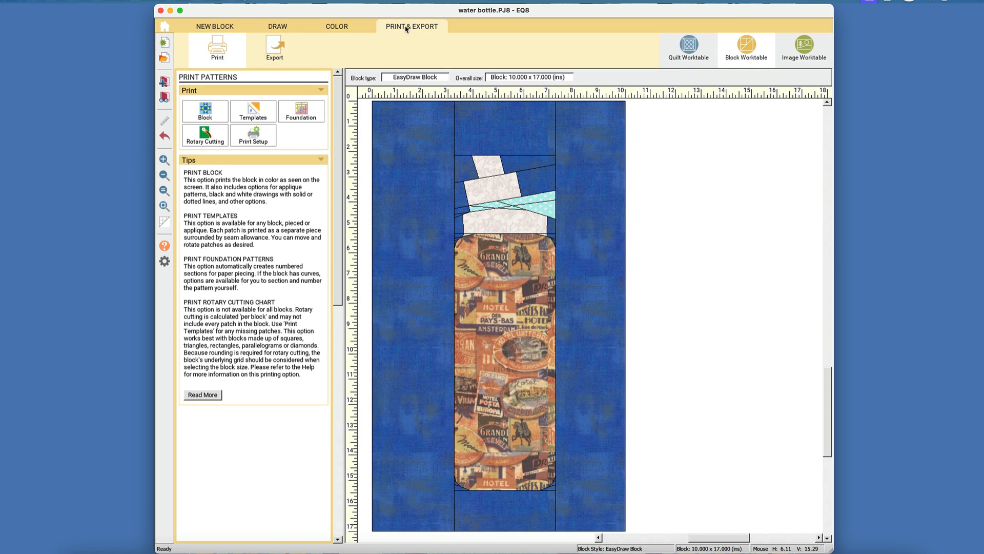
{"action": "left_click", "coordinate": [304, 110]}
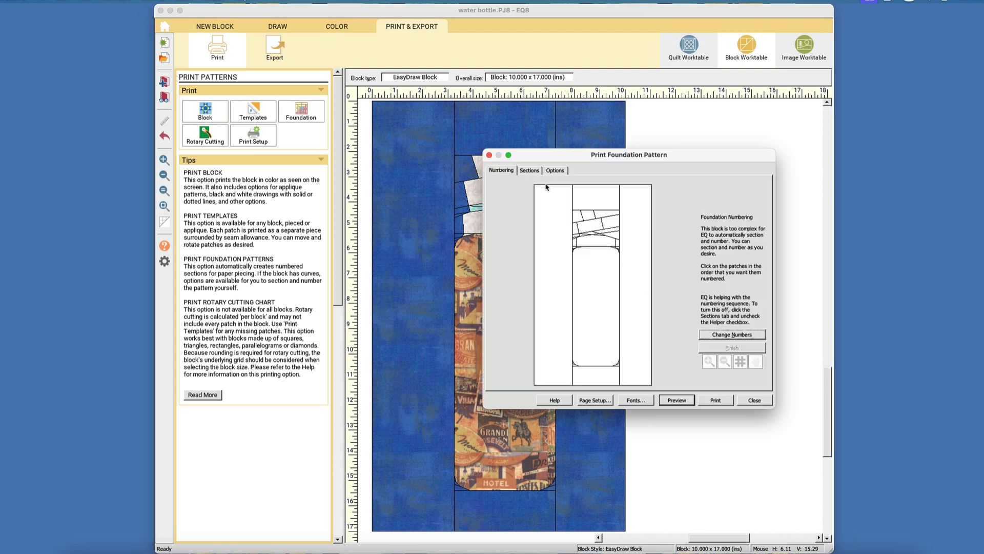
{"action": "left_click", "coordinate": [509, 155]}
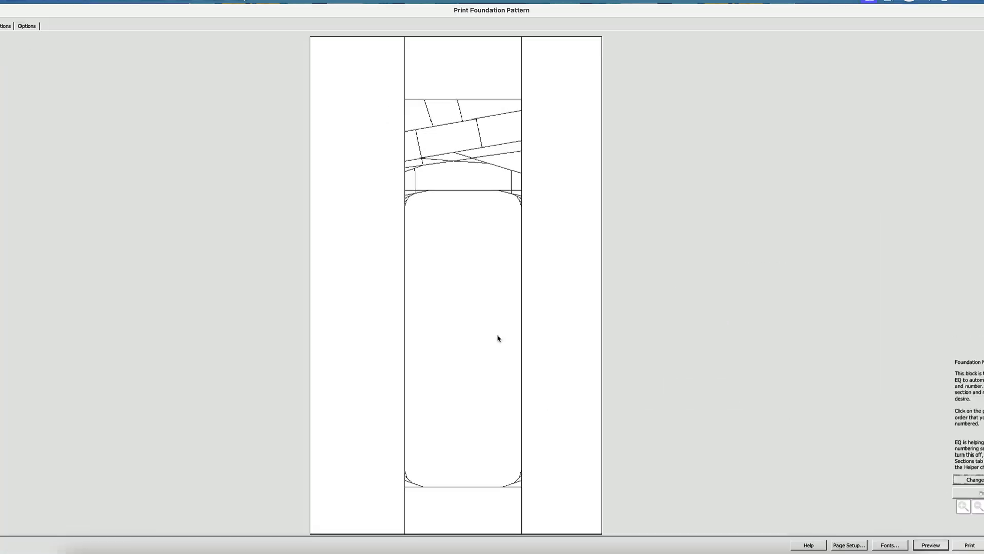
{"action": "left_click", "coordinate": [11, 27]}
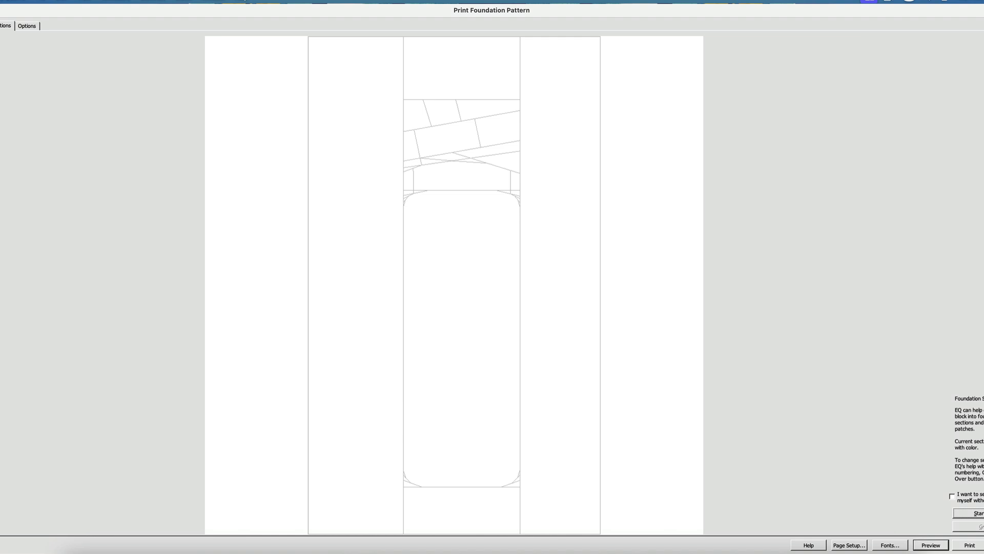
{"action": "left_click", "coordinate": [978, 513]}
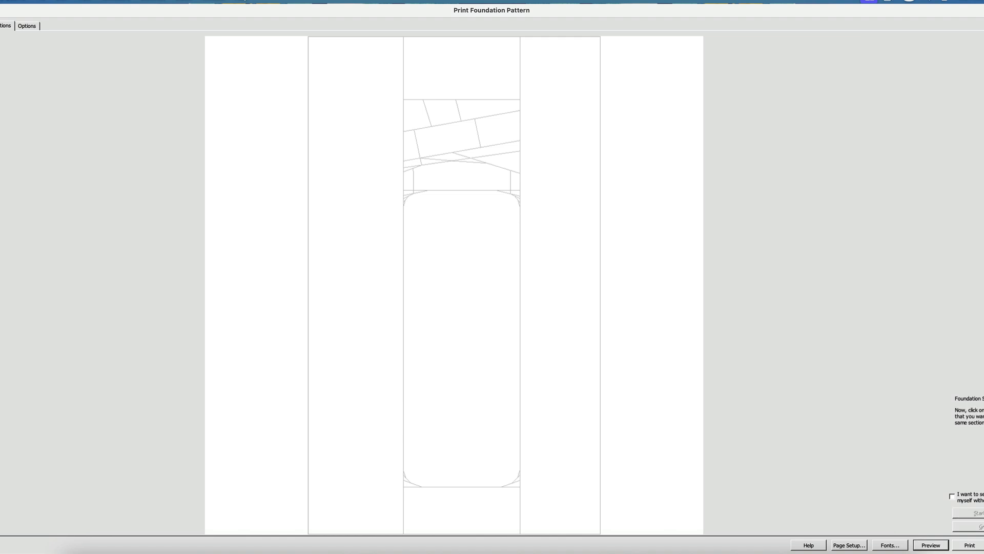
{"action": "left_click", "coordinate": [439, 236]}
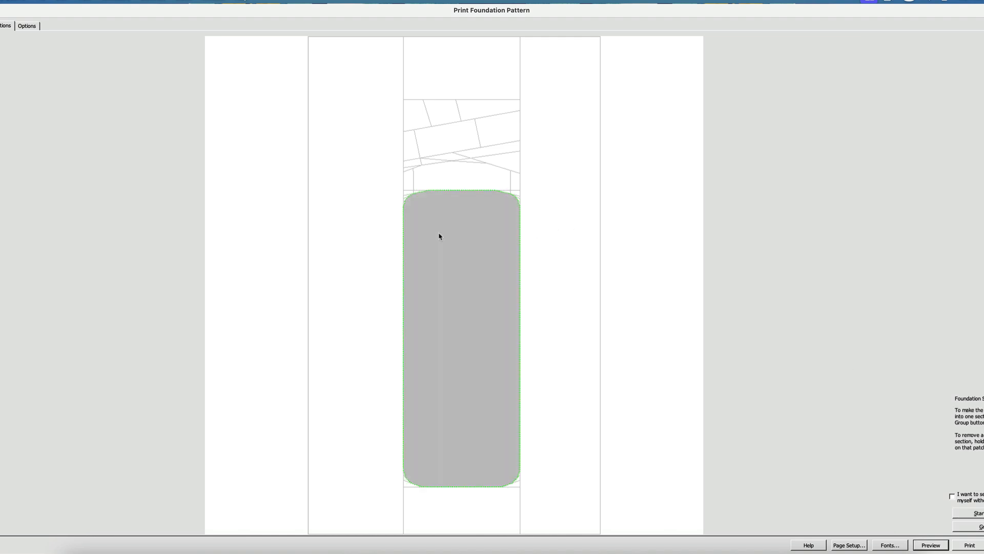
{"action": "left_click", "coordinate": [407, 483]}
{"action": "left_click", "coordinate": [519, 483]}
{"action": "left_click", "coordinate": [513, 505]}
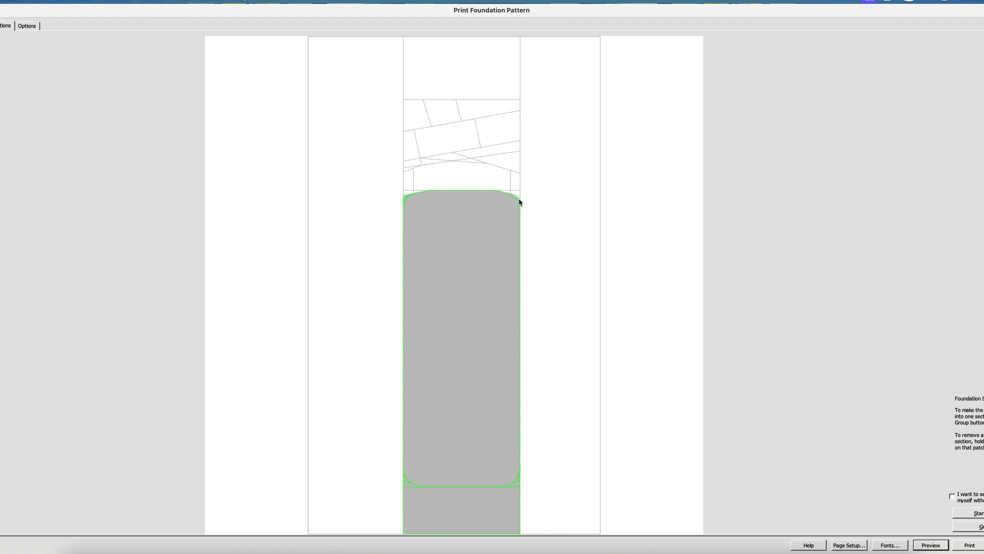
{"action": "left_click", "coordinate": [981, 526]}
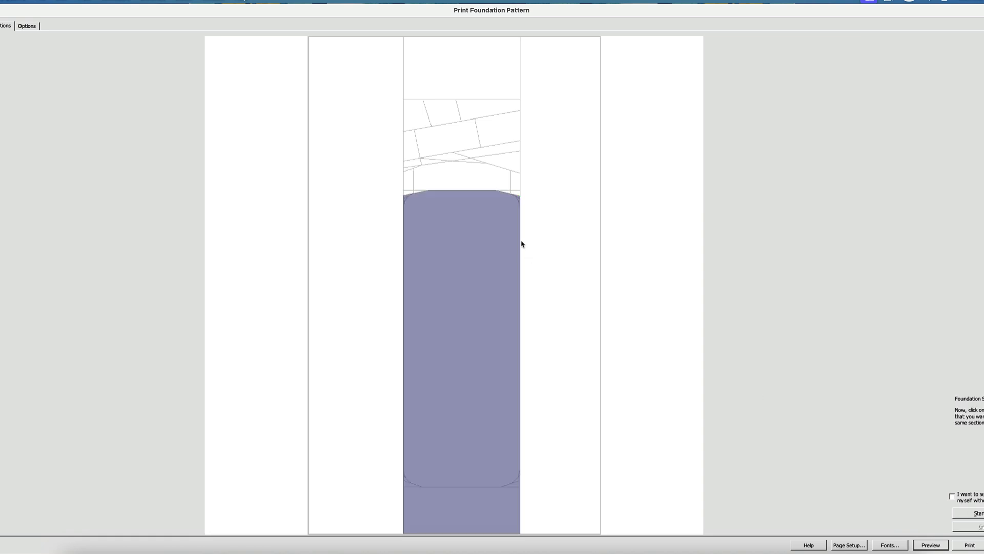
Step: Make each remaining triangle at the bottle body's upper right and upper left corners its own foundation section
{"action": "left_click", "coordinate": [516, 194]}
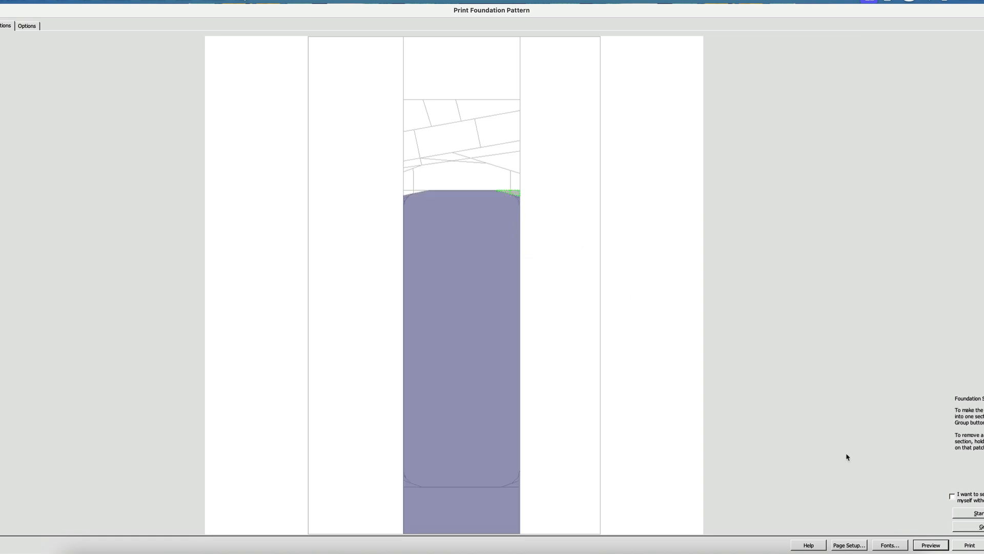
{"action": "left_click", "coordinate": [982, 527]}
{"action": "left_click", "coordinate": [408, 193]}
{"action": "left_click", "coordinate": [977, 527]}
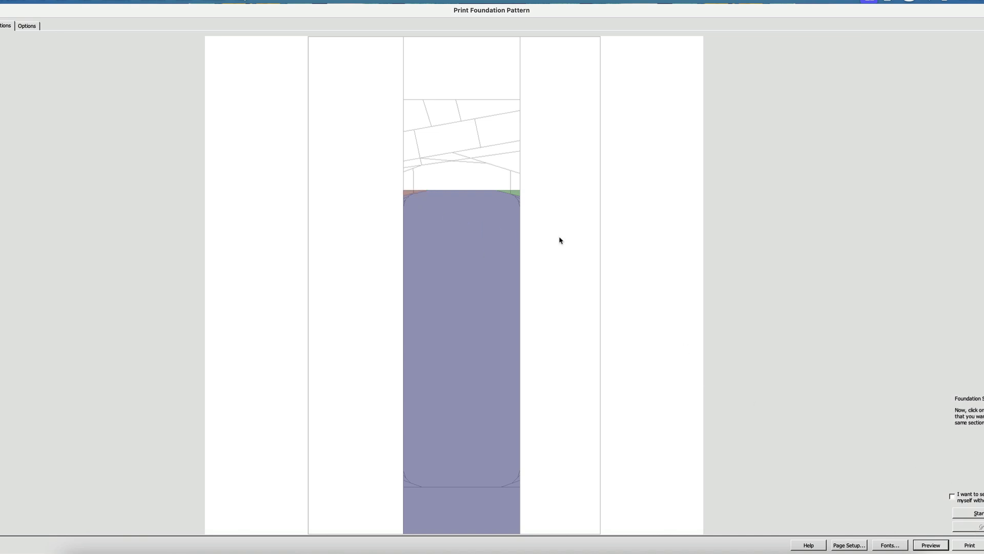
Step: Group the bottle's neck, the patches on both sides of it and the slanted patches directly above into one section
{"action": "left_click", "coordinate": [441, 183]}
{"action": "left_click", "coordinate": [411, 185]}
{"action": "left_click", "coordinate": [517, 184]}
{"action": "left_click", "coordinate": [410, 173]}
{"action": "left_click", "coordinate": [506, 161]}
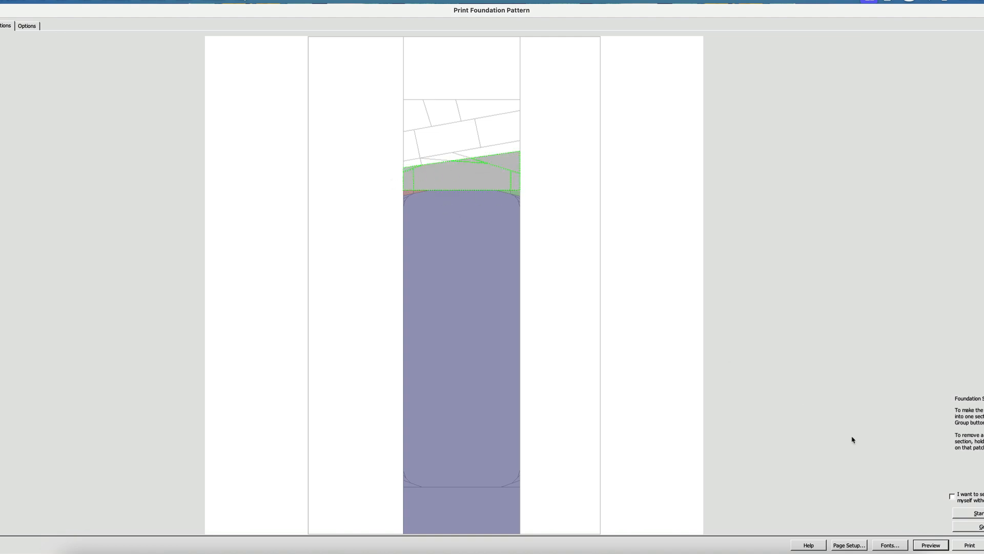
{"action": "left_click", "coordinate": [976, 527]}
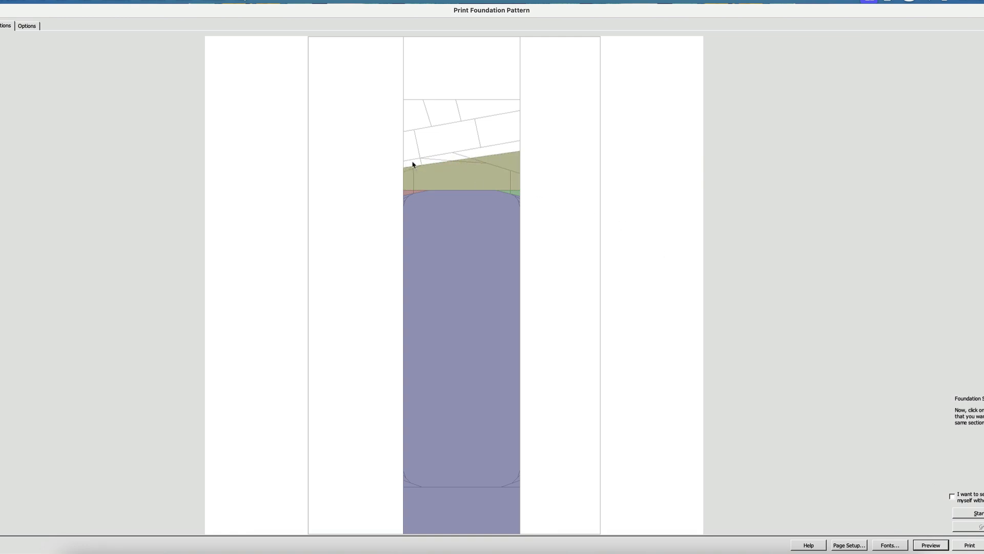
Step: Group the narrow slanted strip above the neck as one section and the three lower cap-row patches as another
{"action": "mouse_move", "coordinate": [416, 165]}
{"action": "left_mouse_down"}
{"action": "mouse_move", "coordinate": [448, 158]}
{"action": "mouse_move", "coordinate": [494, 180]}
{"action": "left_mouse_up"}
{"action": "left_click", "coordinate": [981, 526]}
{"action": "left_click", "coordinate": [447, 147]}
{"action": "left_click", "coordinate": [494, 139], "text": "shift"}
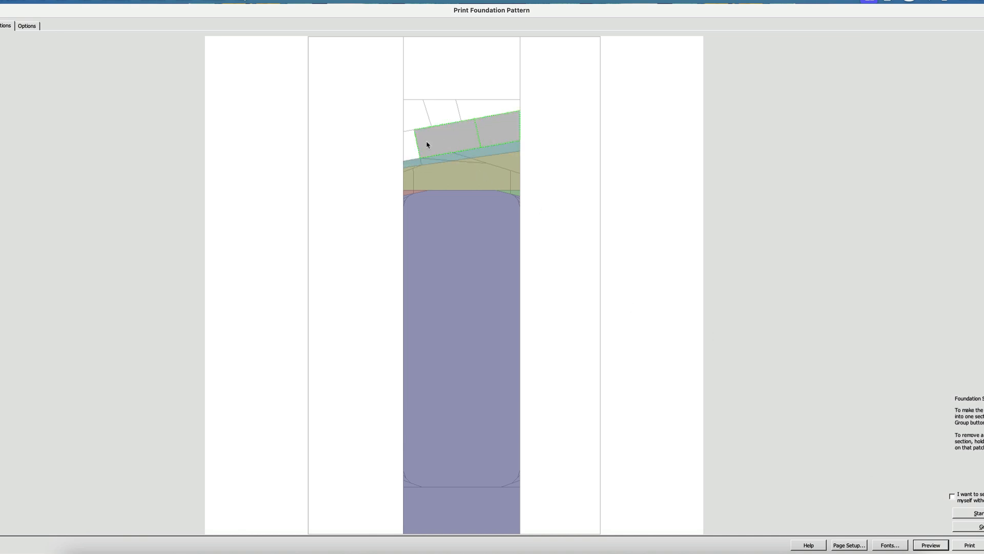
{"action": "left_click", "coordinate": [403, 150], "text": "shift"}
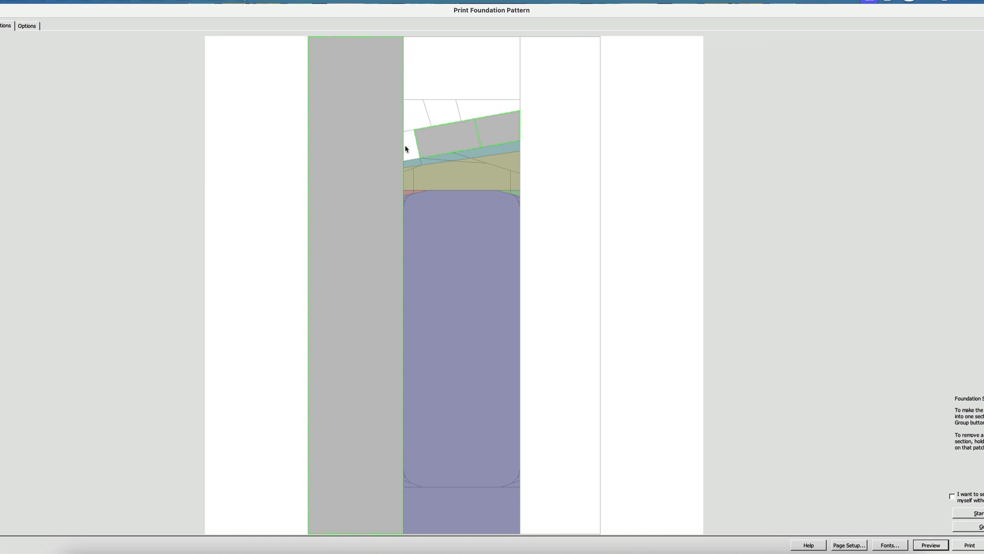
{"action": "left_click", "coordinate": [374, 166], "text": "shift"}
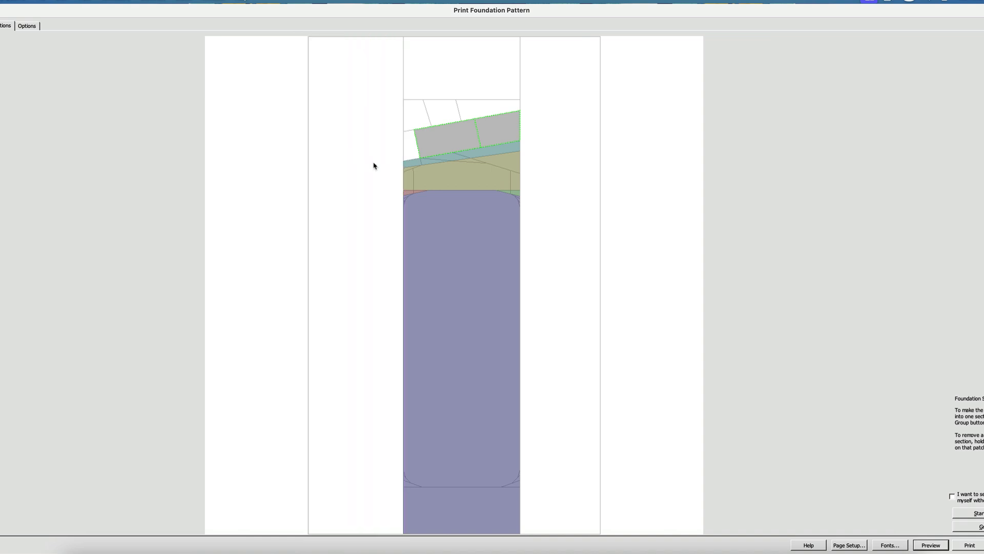
{"action": "left_click", "coordinate": [408, 155], "text": "shift"}
{"action": "left_click", "coordinate": [958, 525]}
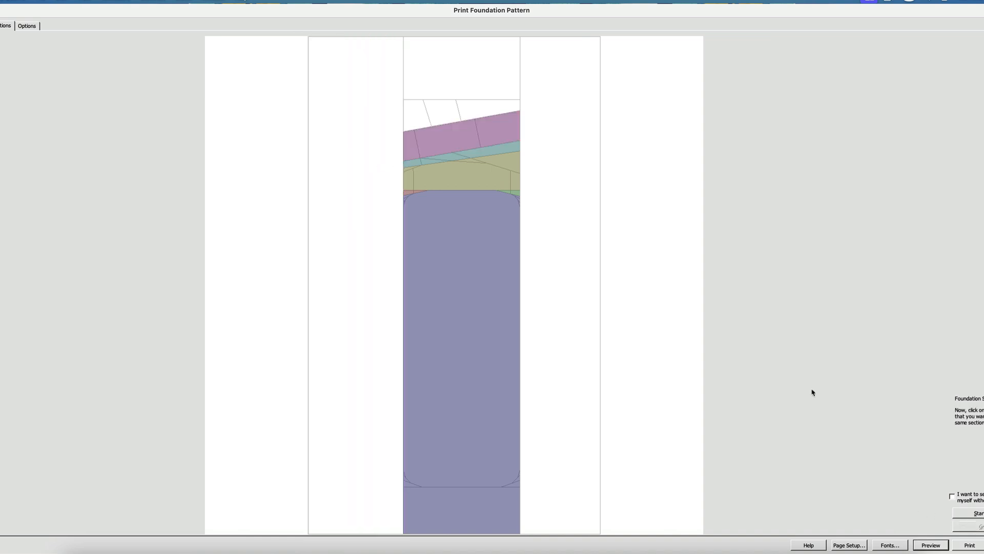
Step: Group the three patches of the uppermost cap row into one foundation section
{"action": "left_click", "coordinate": [421, 117]}
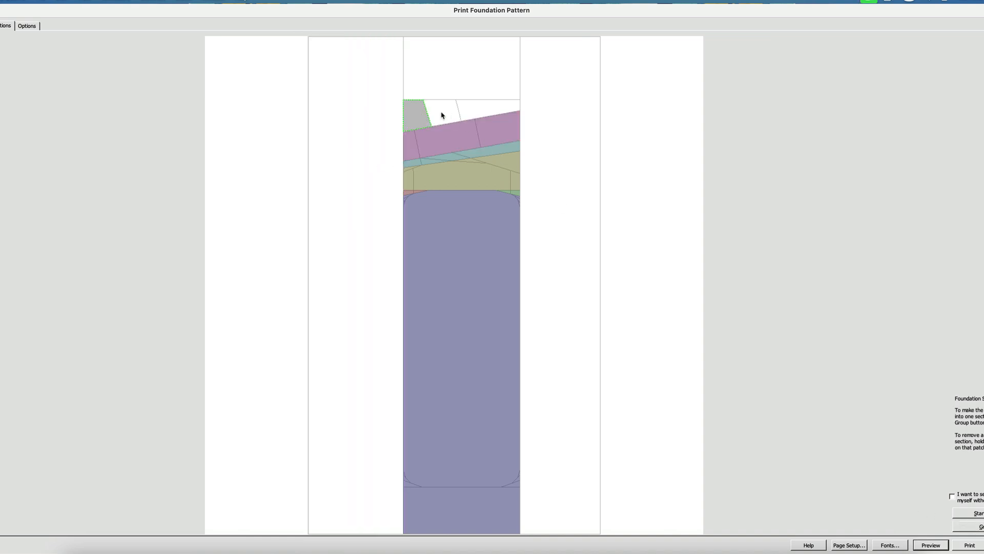
{"action": "left_click", "coordinate": [442, 114], "text": "shift"}
{"action": "left_click", "coordinate": [475, 114], "text": "shift"}
{"action": "left_click", "coordinate": [980, 527]}
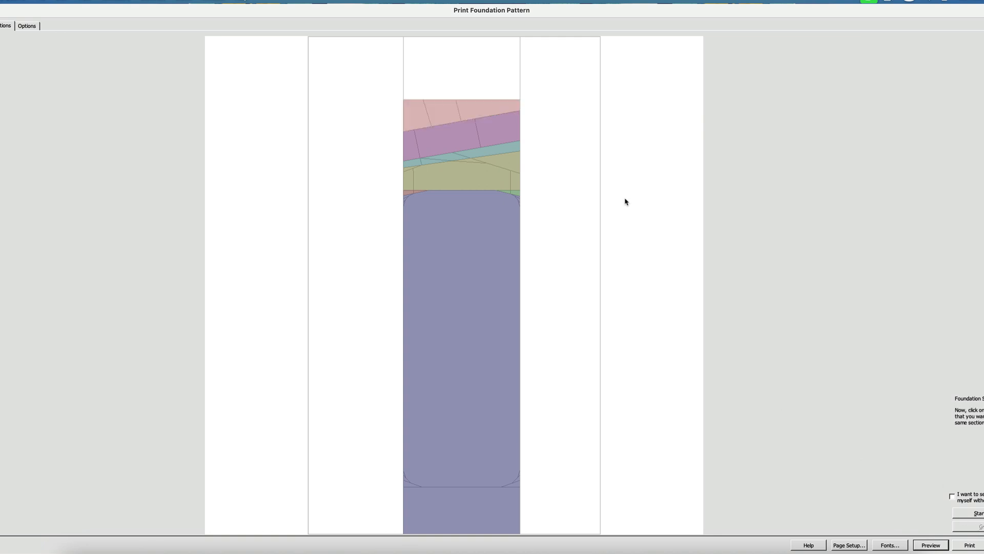
Step: Make the background rectangle above the cap and each of the two long side strips separate foundation sections
{"action": "left_click", "coordinate": [458, 77]}
{"action": "left_click", "coordinate": [981, 526]}
{"action": "left_click", "coordinate": [369, 170]}
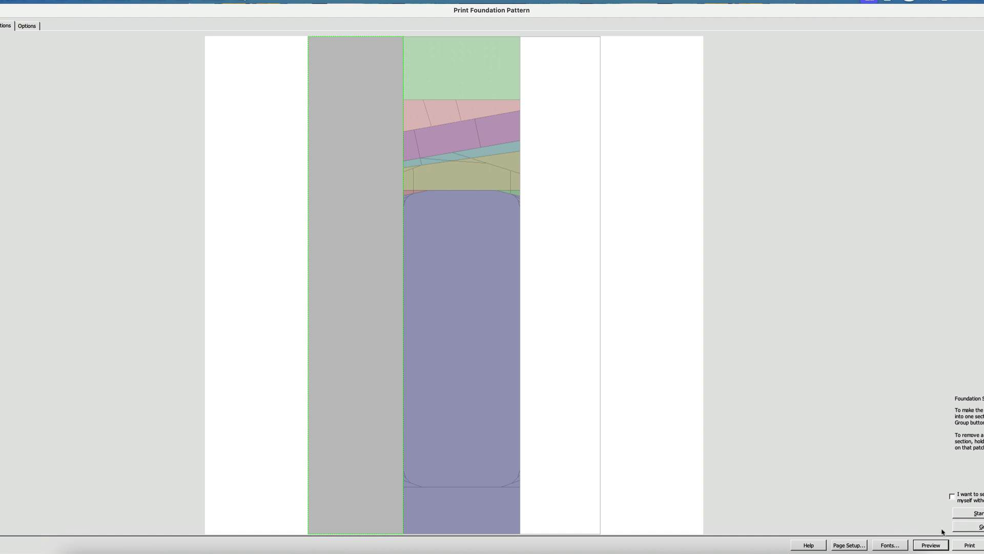
{"action": "left_click", "coordinate": [969, 528]}
{"action": "left_click", "coordinate": [546, 301]}
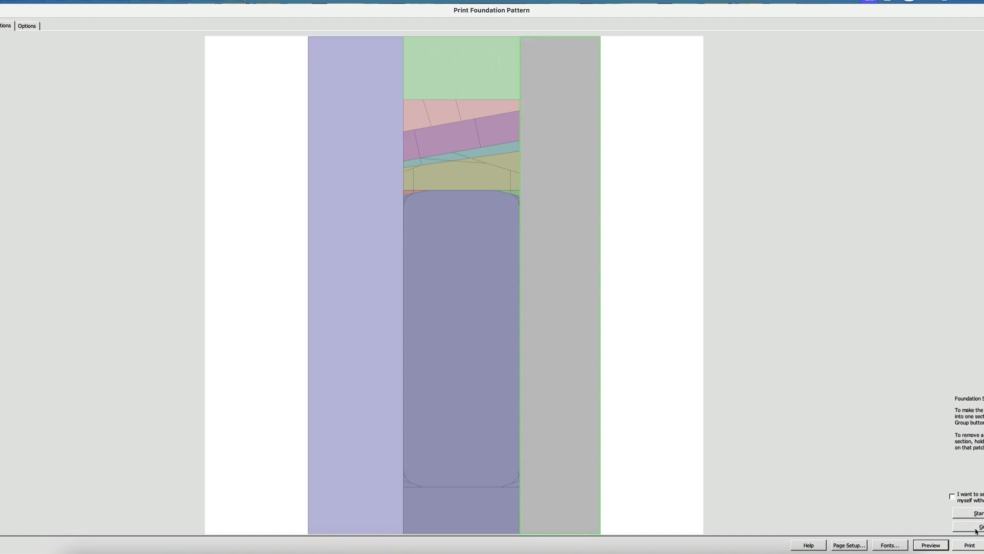
{"action": "left_click", "coordinate": [976, 530]}
Step: Review the patch numbering, turn on seam allowance printing and Mirror for the foundation pattern, and preview the printout
{"action": "left_click", "coordinate": [0, 26]}
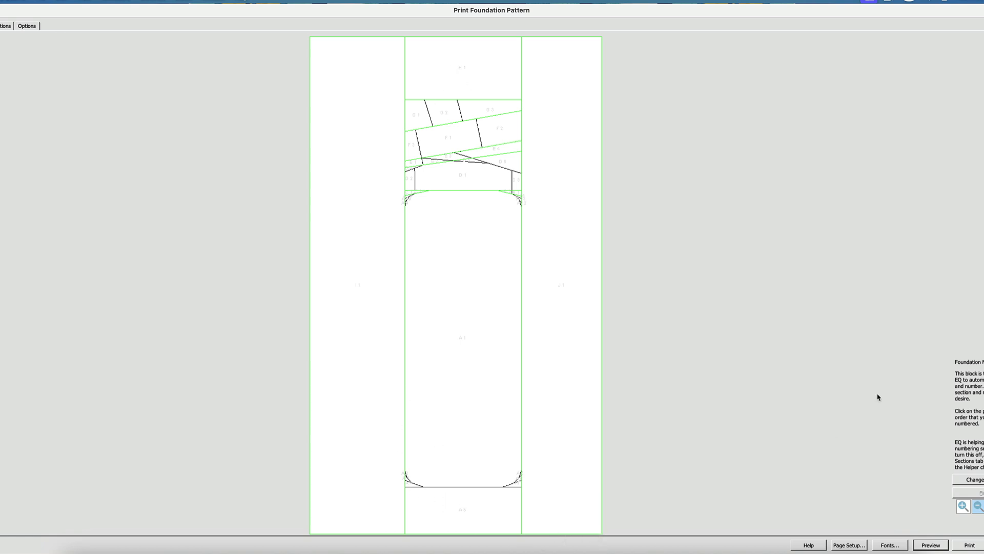
{"action": "left_click", "coordinate": [27, 26]}
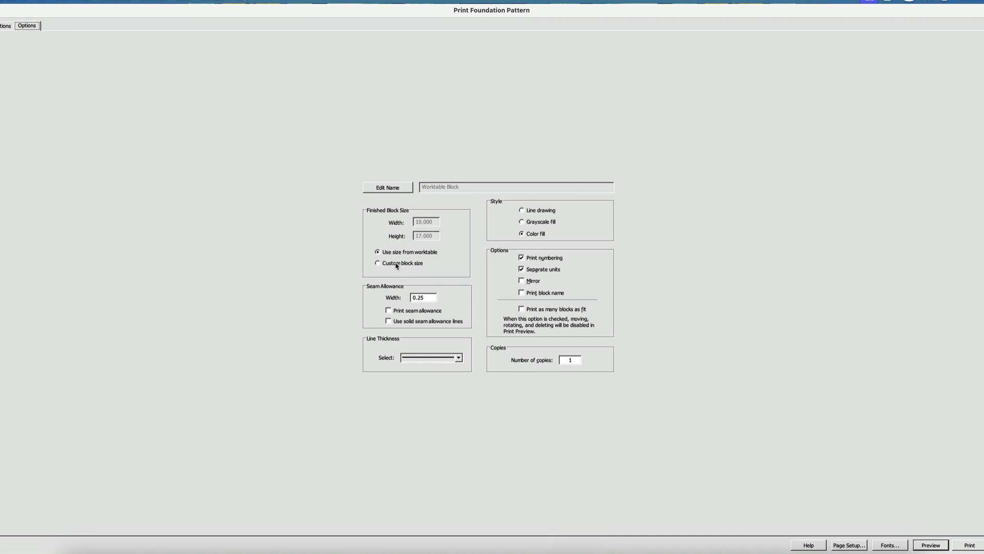
{"action": "left_click", "coordinate": [418, 311]}
{"action": "left_click", "coordinate": [533, 283]}
{"action": "left_click", "coordinate": [930, 545]}
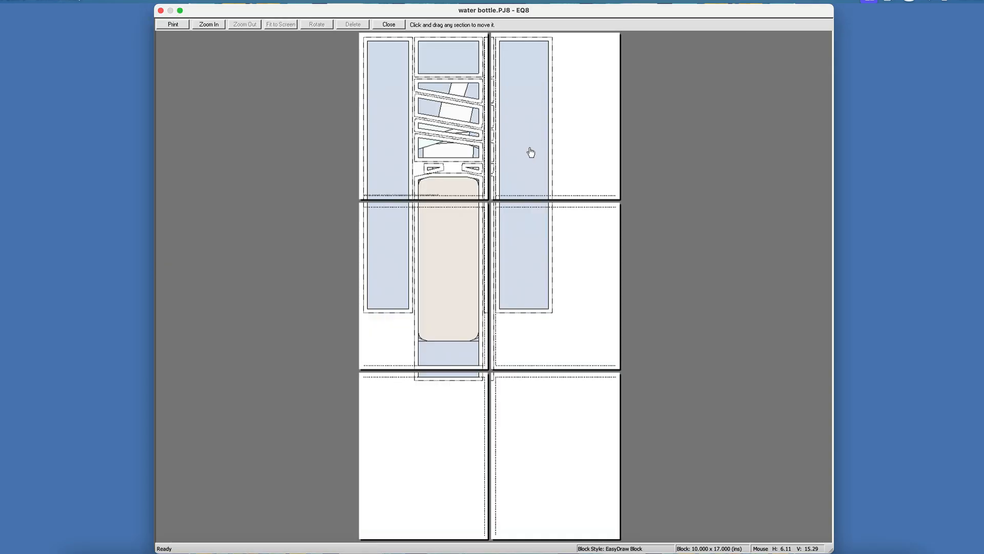
Step: Arrange both long side strips side by side on the right-hand pages of the preview, with the background rectangle below them
{"action": "left_click_drag", "start_coordinate": [521, 145], "coordinate": [583, 154]}
{"action": "left_click_drag", "start_coordinate": [402, 184], "coordinate": [524, 205]}
{"action": "left_click_drag", "start_coordinate": [576, 168], "coordinate": [529, 167]}
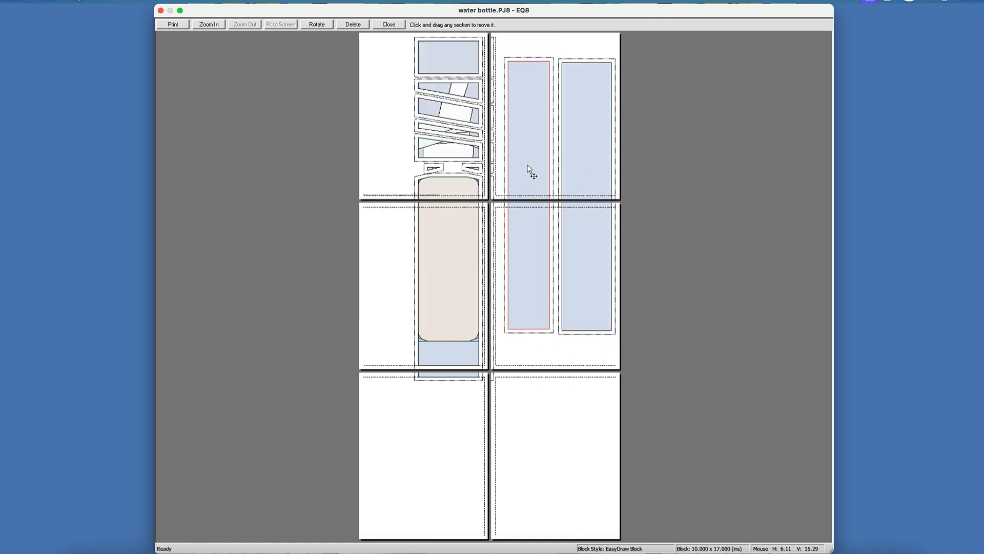
{"action": "left_click_drag", "start_coordinate": [593, 188], "coordinate": [542, 146]}
{"action": "left_click", "coordinate": [466, 69]}
{"action": "left_click_drag", "start_coordinate": [467, 70], "coordinate": [545, 345]}
Step: Move the bottle body to the lower left pages and the sloped and small corner sections onto the middle left page
{"action": "left_click_drag", "start_coordinate": [461, 323], "coordinate": [403, 444]}
{"action": "left_click_drag", "start_coordinate": [467, 91], "coordinate": [456, 216]}
{"action": "left_click_drag", "start_coordinate": [457, 114], "coordinate": [451, 257]}
{"action": "left_click_drag", "start_coordinate": [458, 134], "coordinate": [453, 303]}
{"action": "left_click_drag", "start_coordinate": [429, 170], "coordinate": [385, 229]}
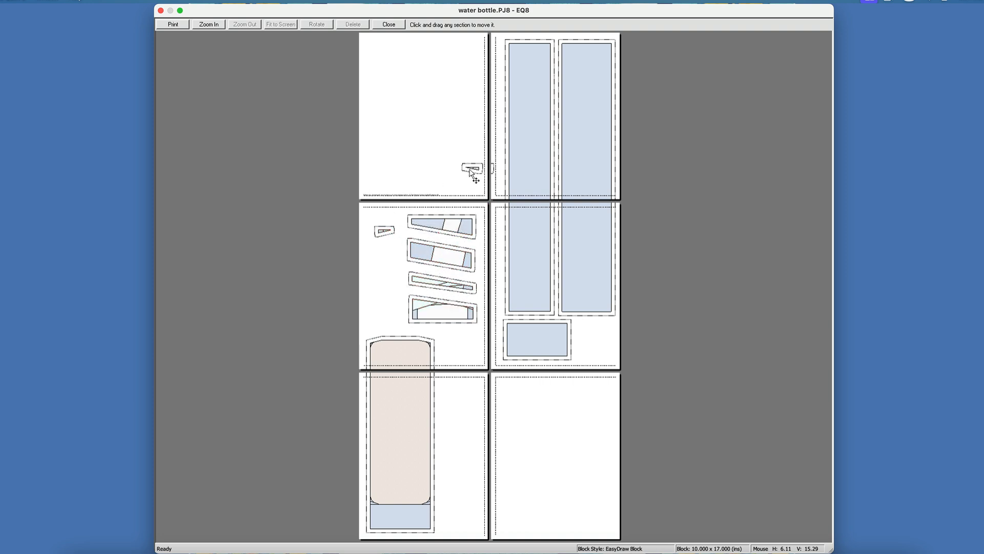
{"action": "left_click_drag", "start_coordinate": [477, 170], "coordinate": [392, 249]}
Step: Stack the four sloped sections closely in a column and place the two small corner sections beside the lower ones
{"action": "left_click_drag", "start_coordinate": [444, 307], "coordinate": [443, 272]}
{"action": "left_click", "coordinate": [442, 258]}
{"action": "left_click_drag", "start_coordinate": [450, 224], "coordinate": [450, 239]}
{"action": "left_click", "coordinate": [444, 315]}
{"action": "left_click_drag", "start_coordinate": [445, 296], "coordinate": [444, 294]}
{"action": "left_click_drag", "start_coordinate": [444, 236], "coordinate": [443, 229]}
{"action": "left_click_drag", "start_coordinate": [444, 265], "coordinate": [444, 256]}
{"action": "left_click", "coordinate": [443, 288]}
{"action": "left_click_drag", "start_coordinate": [443, 290], "coordinate": [440, 285]}
{"action": "left_click_drag", "start_coordinate": [386, 255], "coordinate": [388, 313]}
{"action": "left_click_drag", "start_coordinate": [385, 236], "coordinate": [387, 290]}
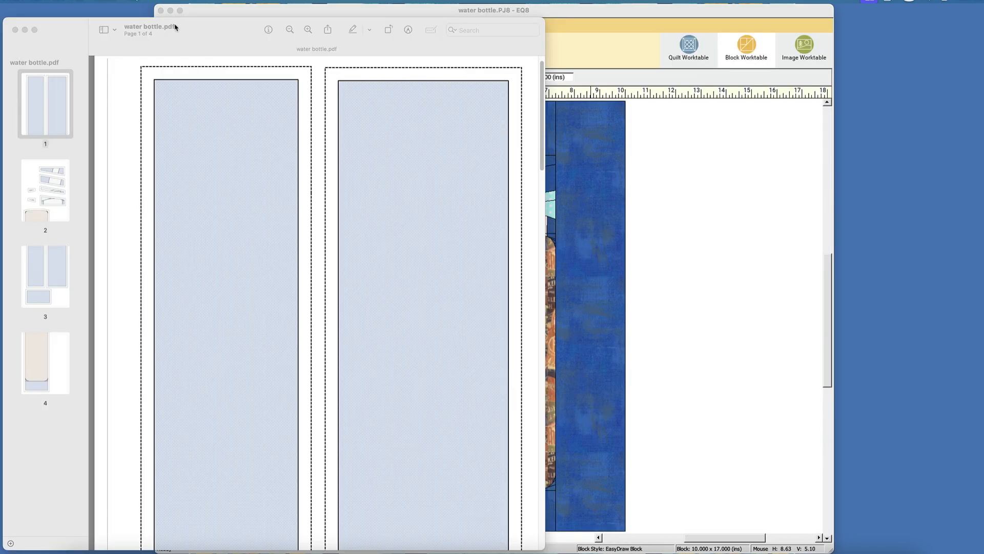
Step: Examine the pages of water bottle.pdf, from the small sections to the bottle's base, and close the file
{"action": "left_click_drag", "start_coordinate": [175, 26], "coordinate": [495, 14]}
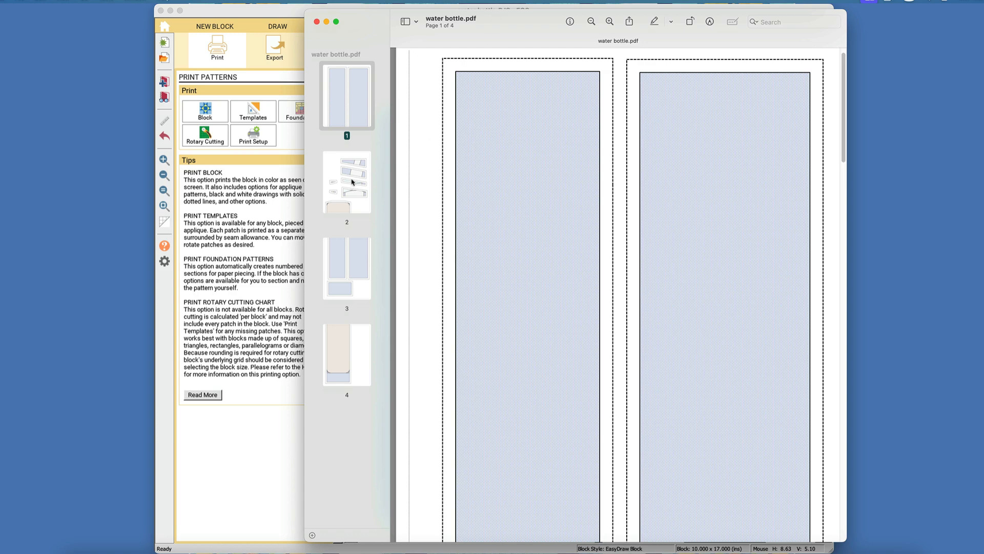
{"action": "left_click", "coordinate": [353, 178]}
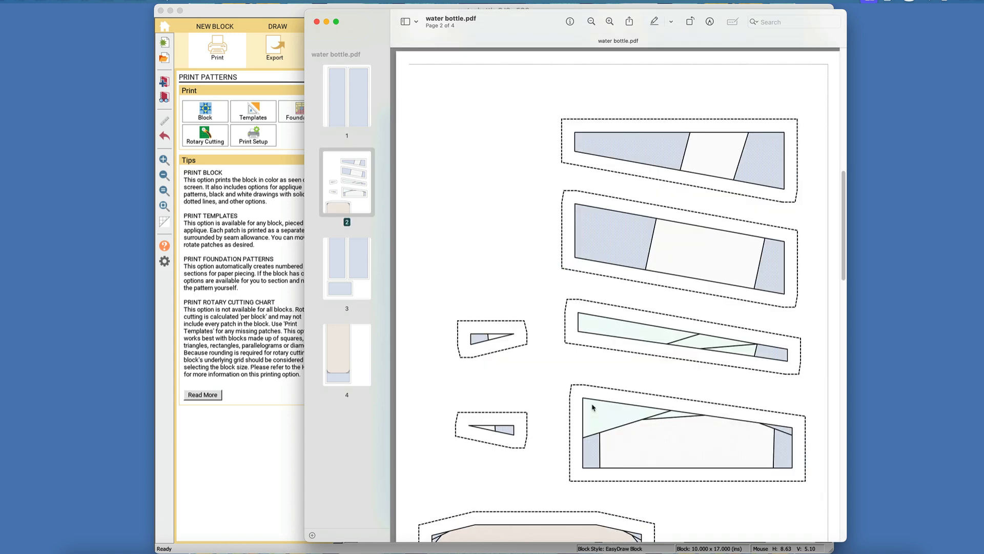
{"action": "scroll", "coordinate": [596, 404], "scroll_direction": "down", "scroll_amount": 5}
{"action": "scroll", "coordinate": [595, 403], "scroll_direction": "down", "scroll_amount": 15}
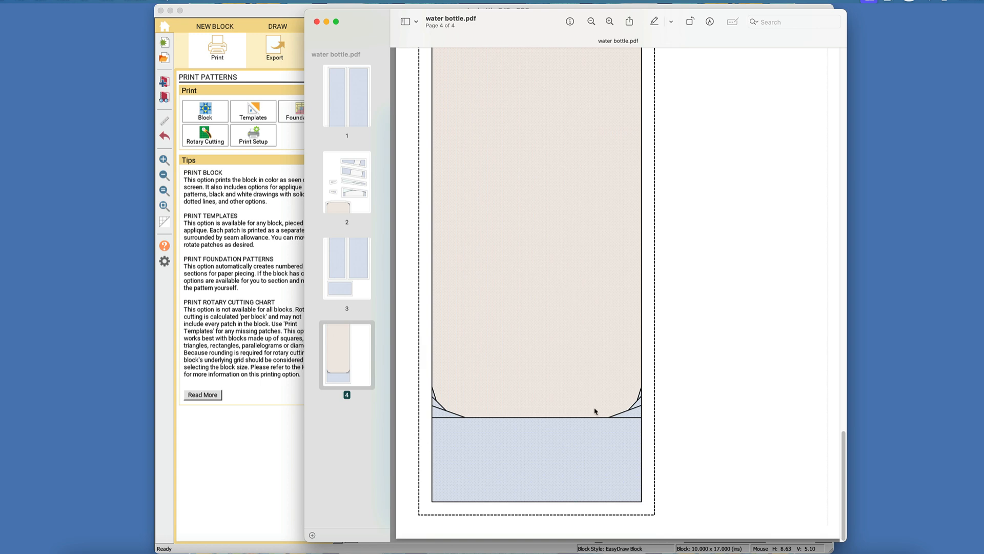
{"action": "left_click", "coordinate": [316, 22]}
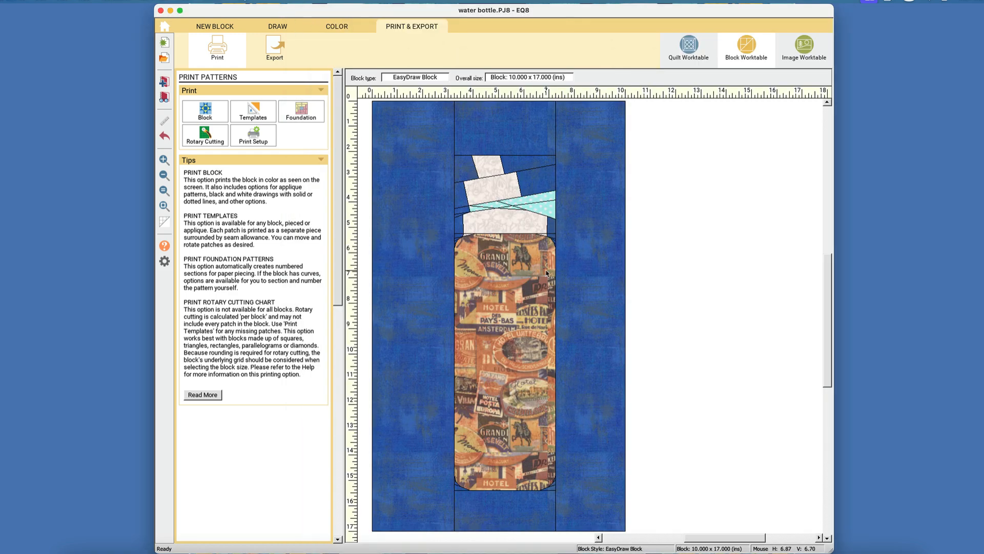
{"action": "left_click", "coordinate": [277, 26]}
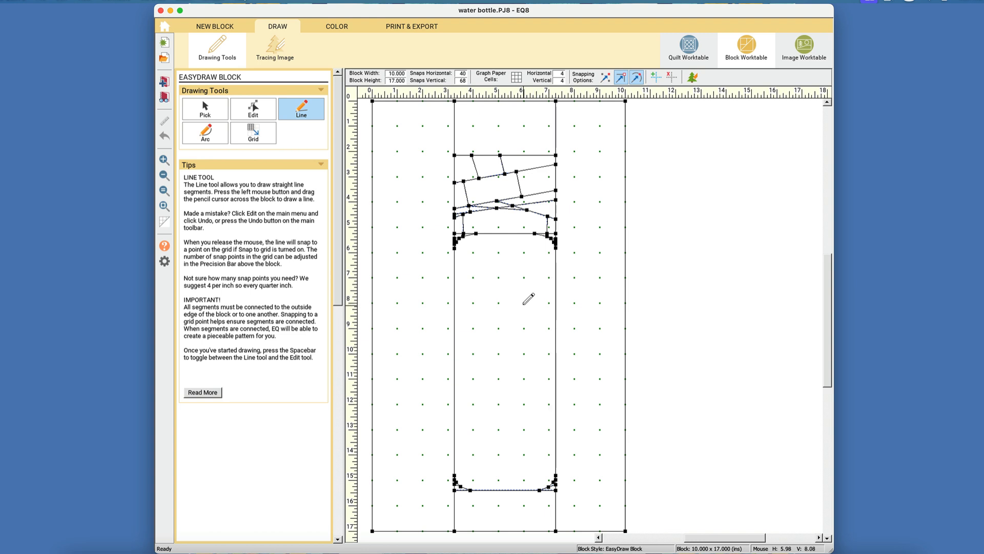
{"action": "left_click", "coordinate": [411, 26]}
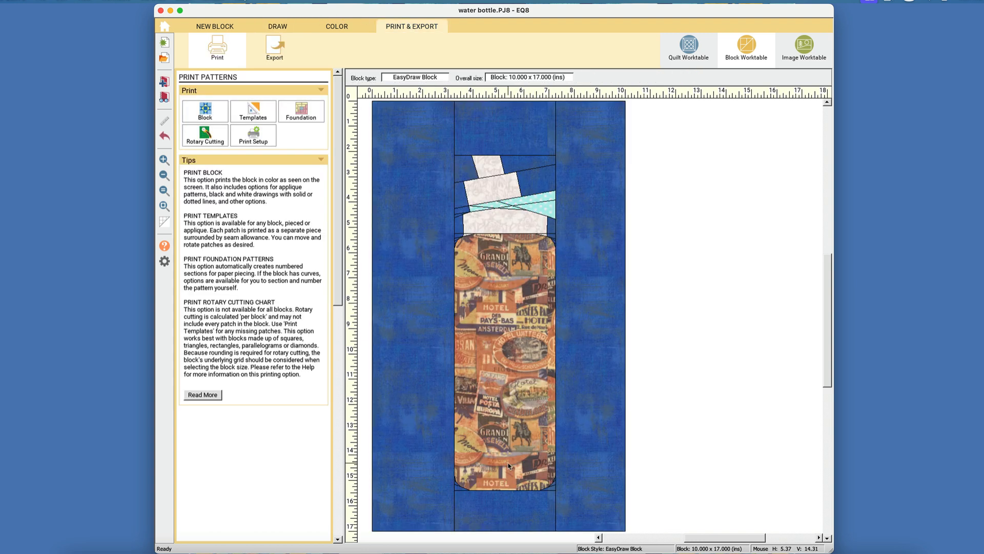